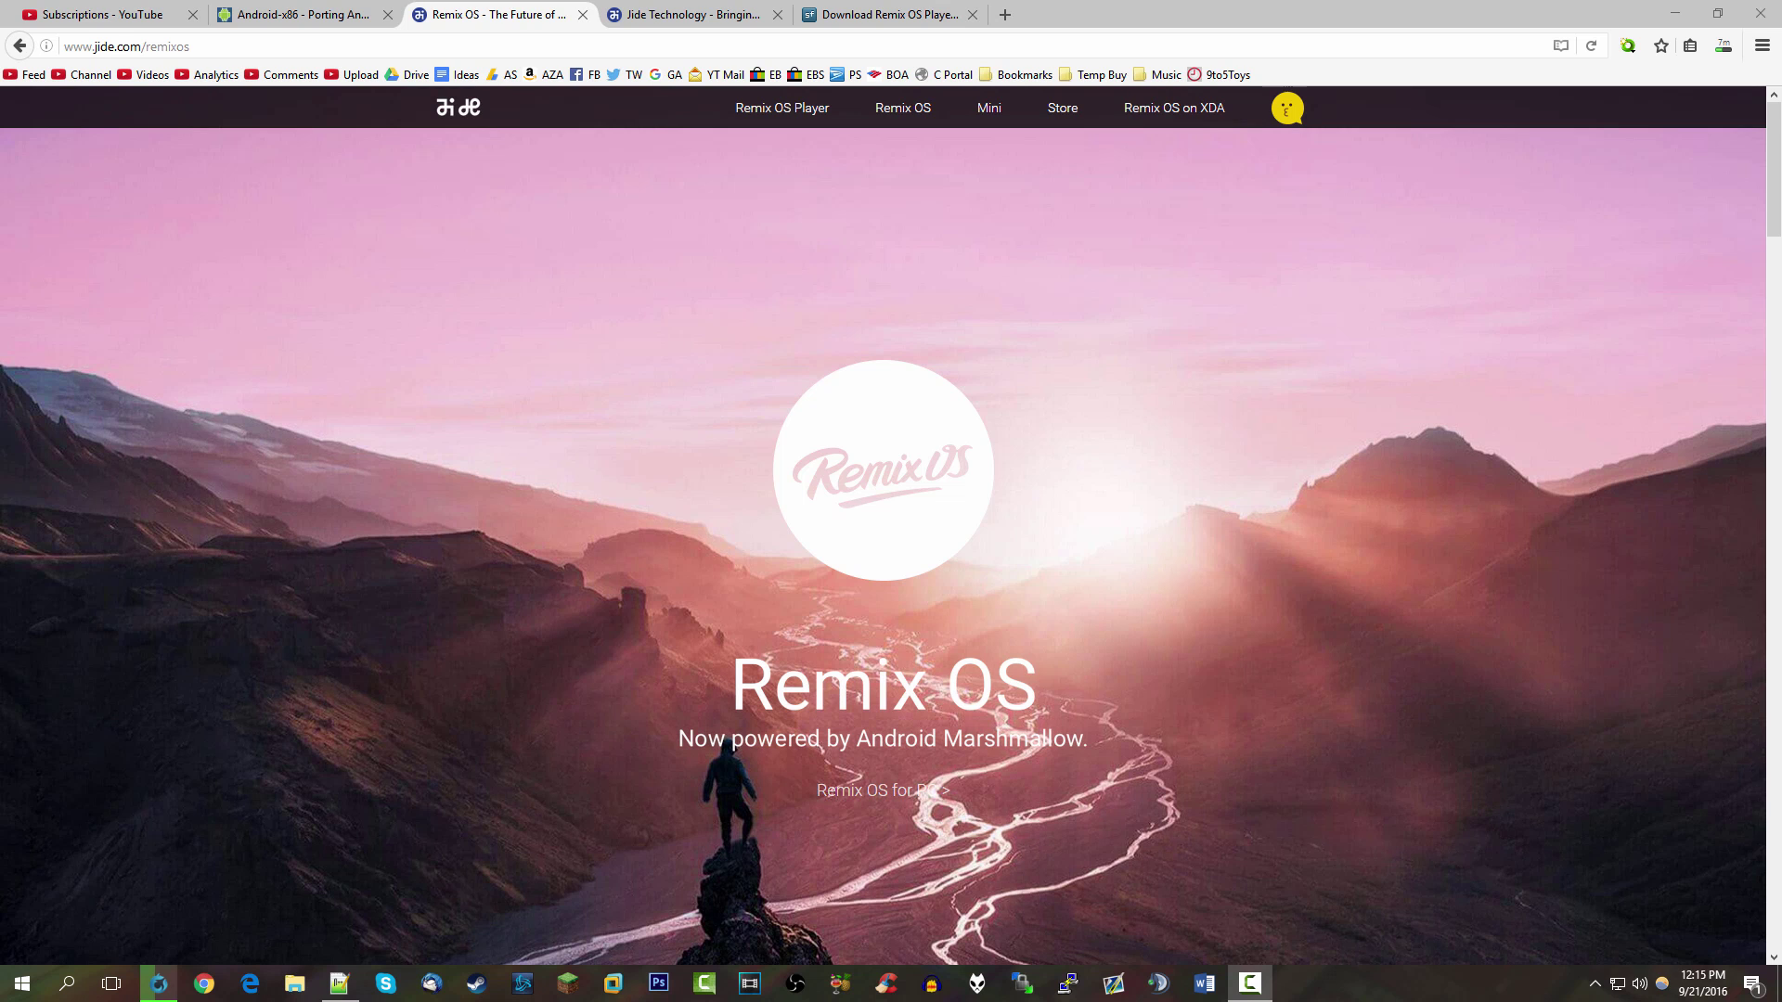
Glance at the Remix Mini store tab, then return to the Remix OS page
scroll(1265, 740, down, 5)
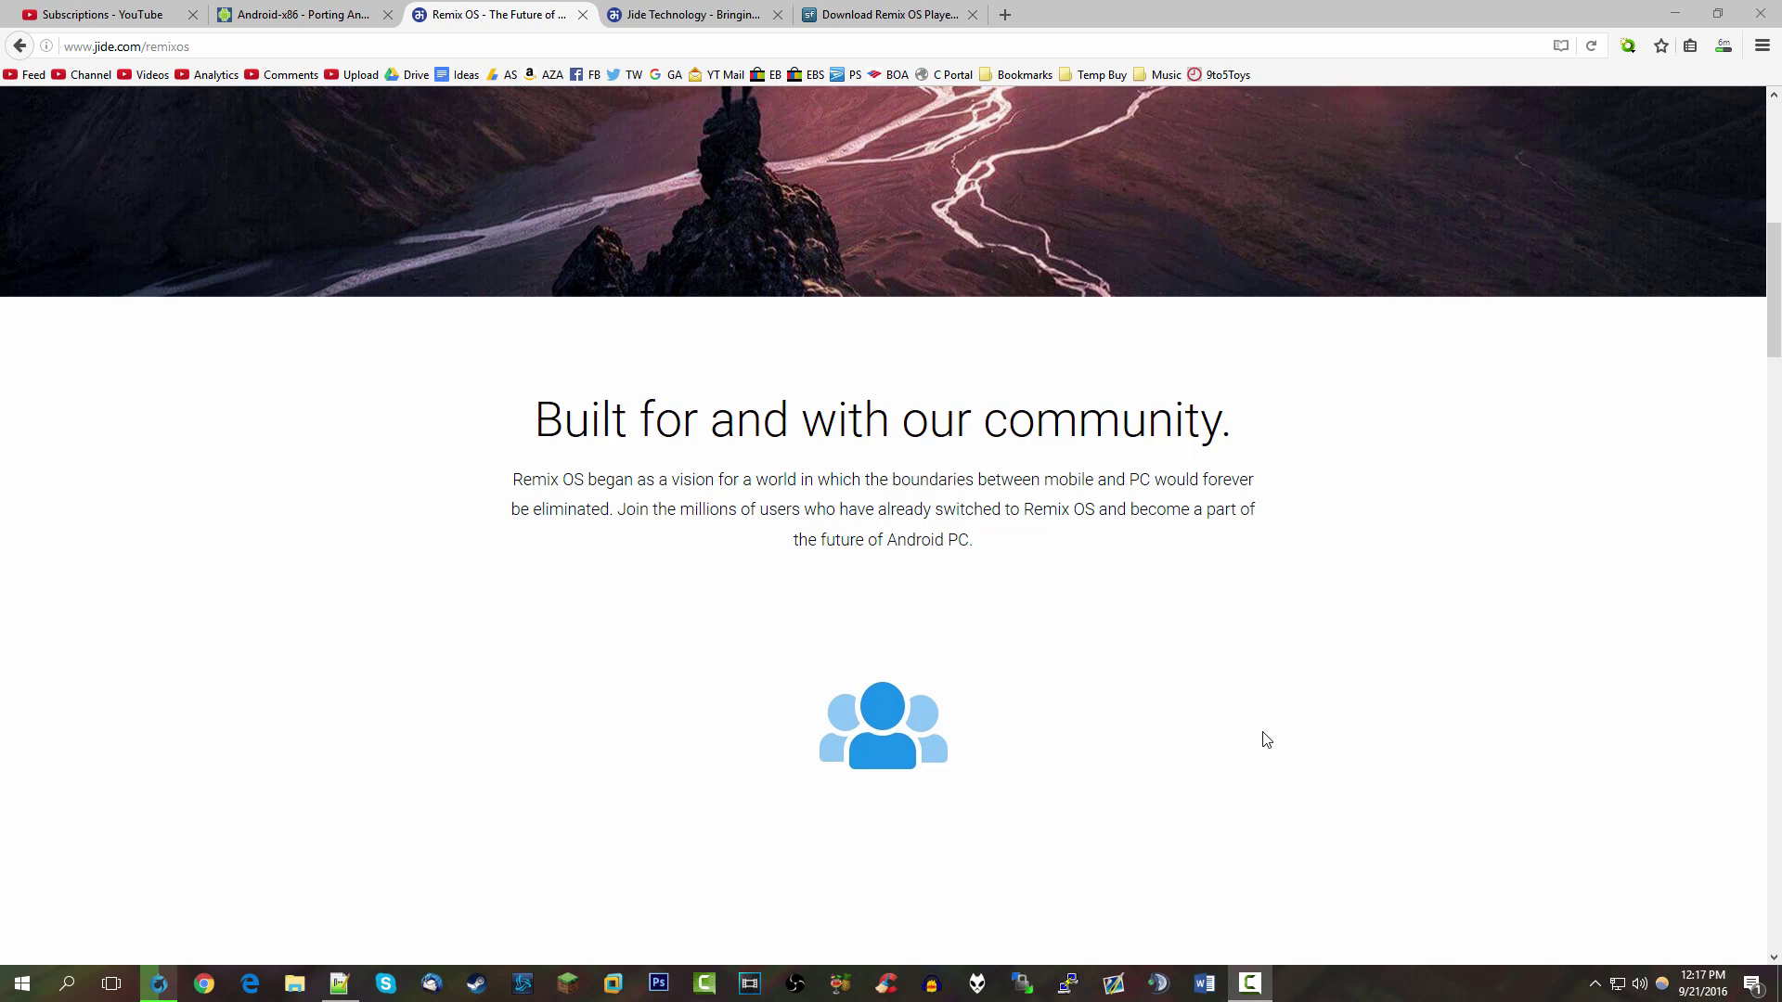
scroll(1178, 677, up, 8)
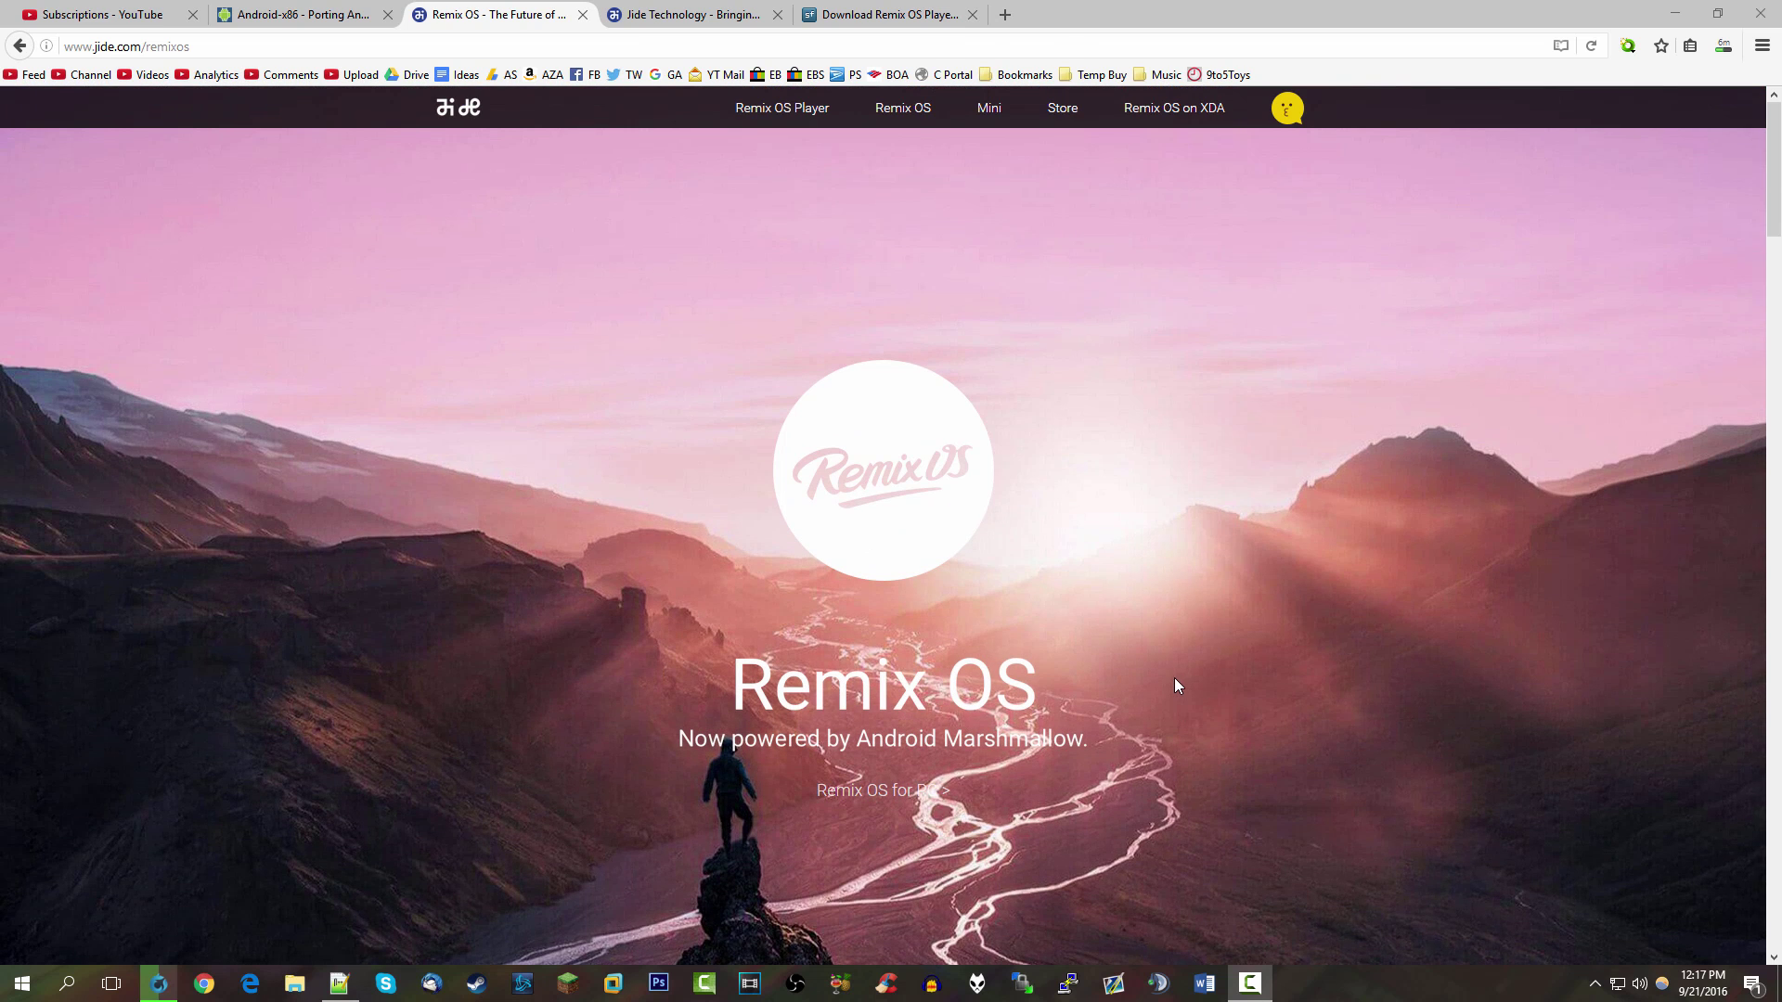
key(ctrl+Tab)
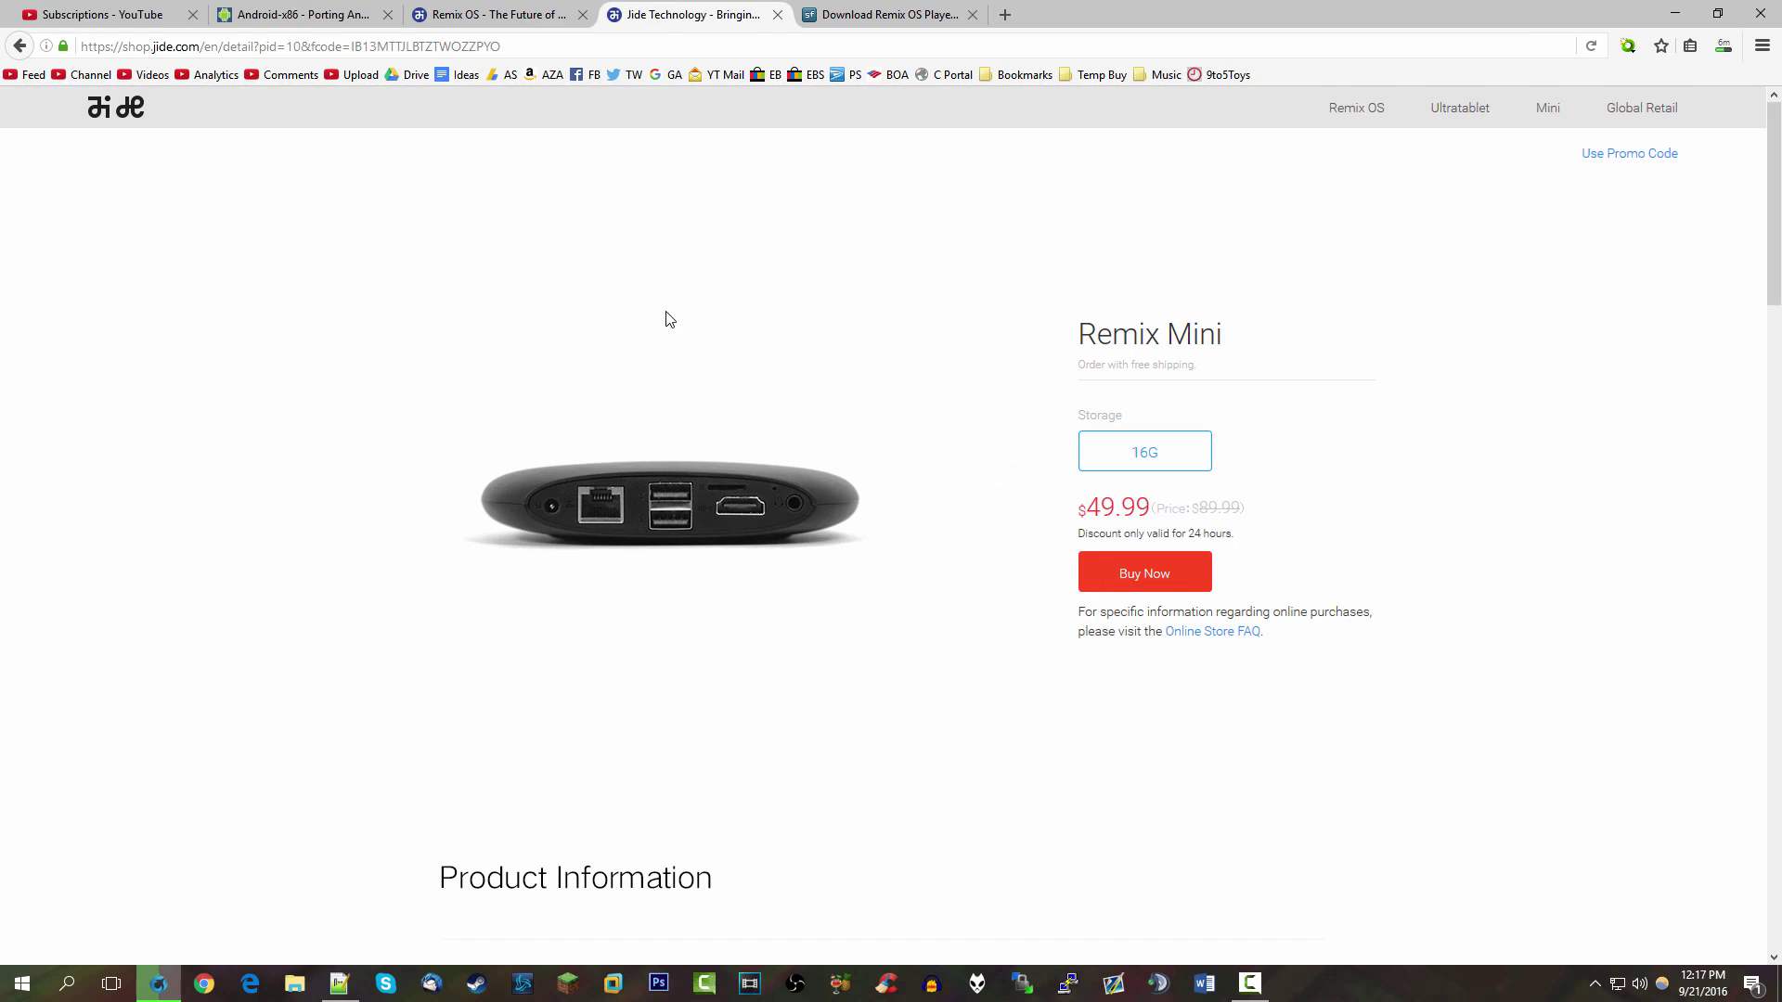
key(ctrl+shift+Tab)
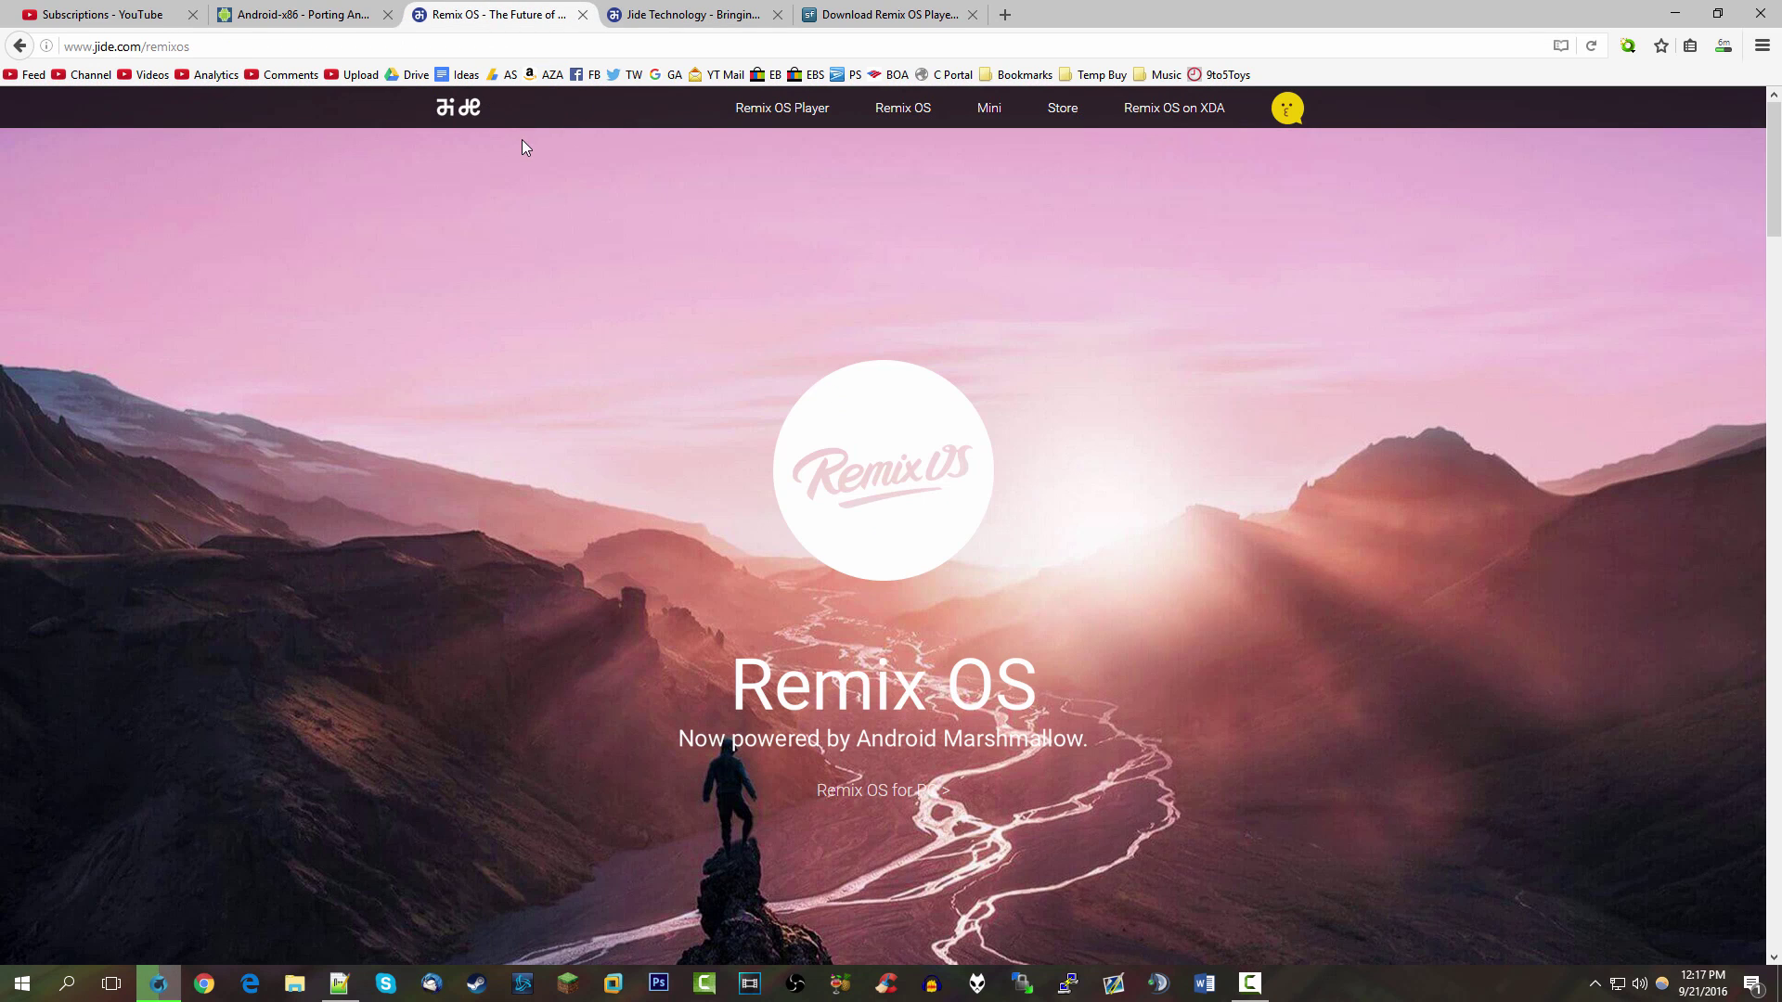
From the jide.com home page, open the 'Android-x86 partners with Remix OS!' announcement
click(468, 109)
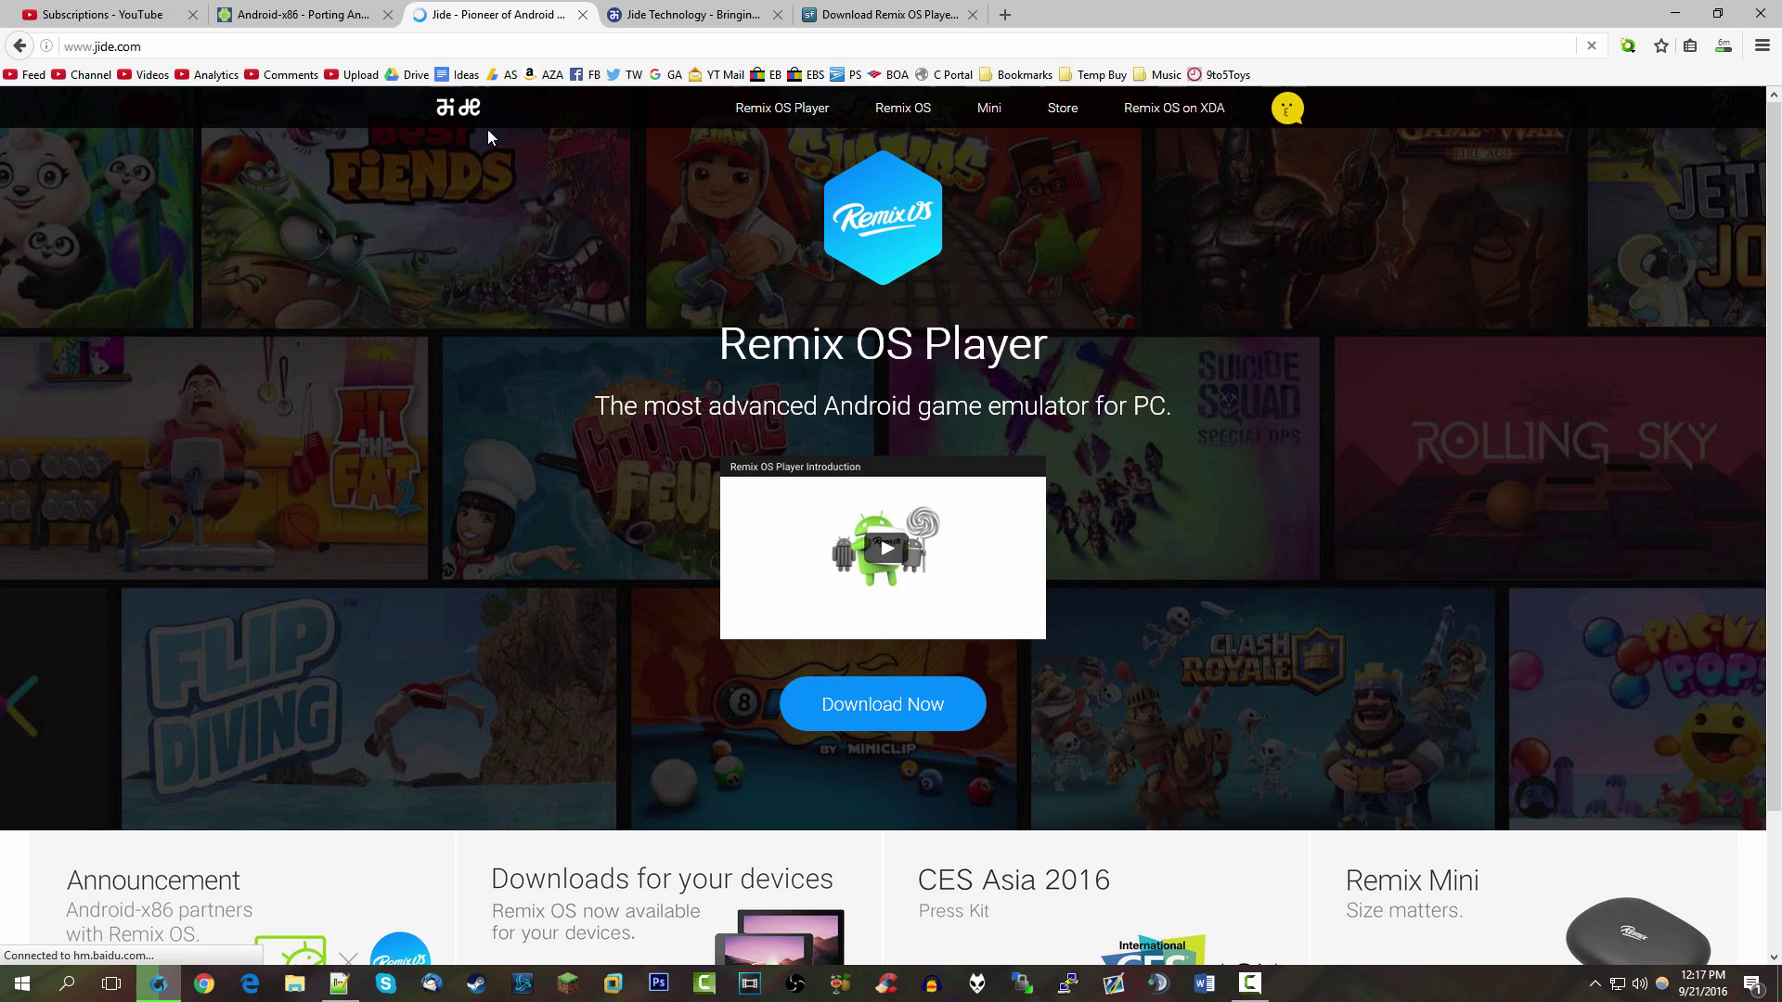
scroll(619, 525, down, 2)
click(244, 742)
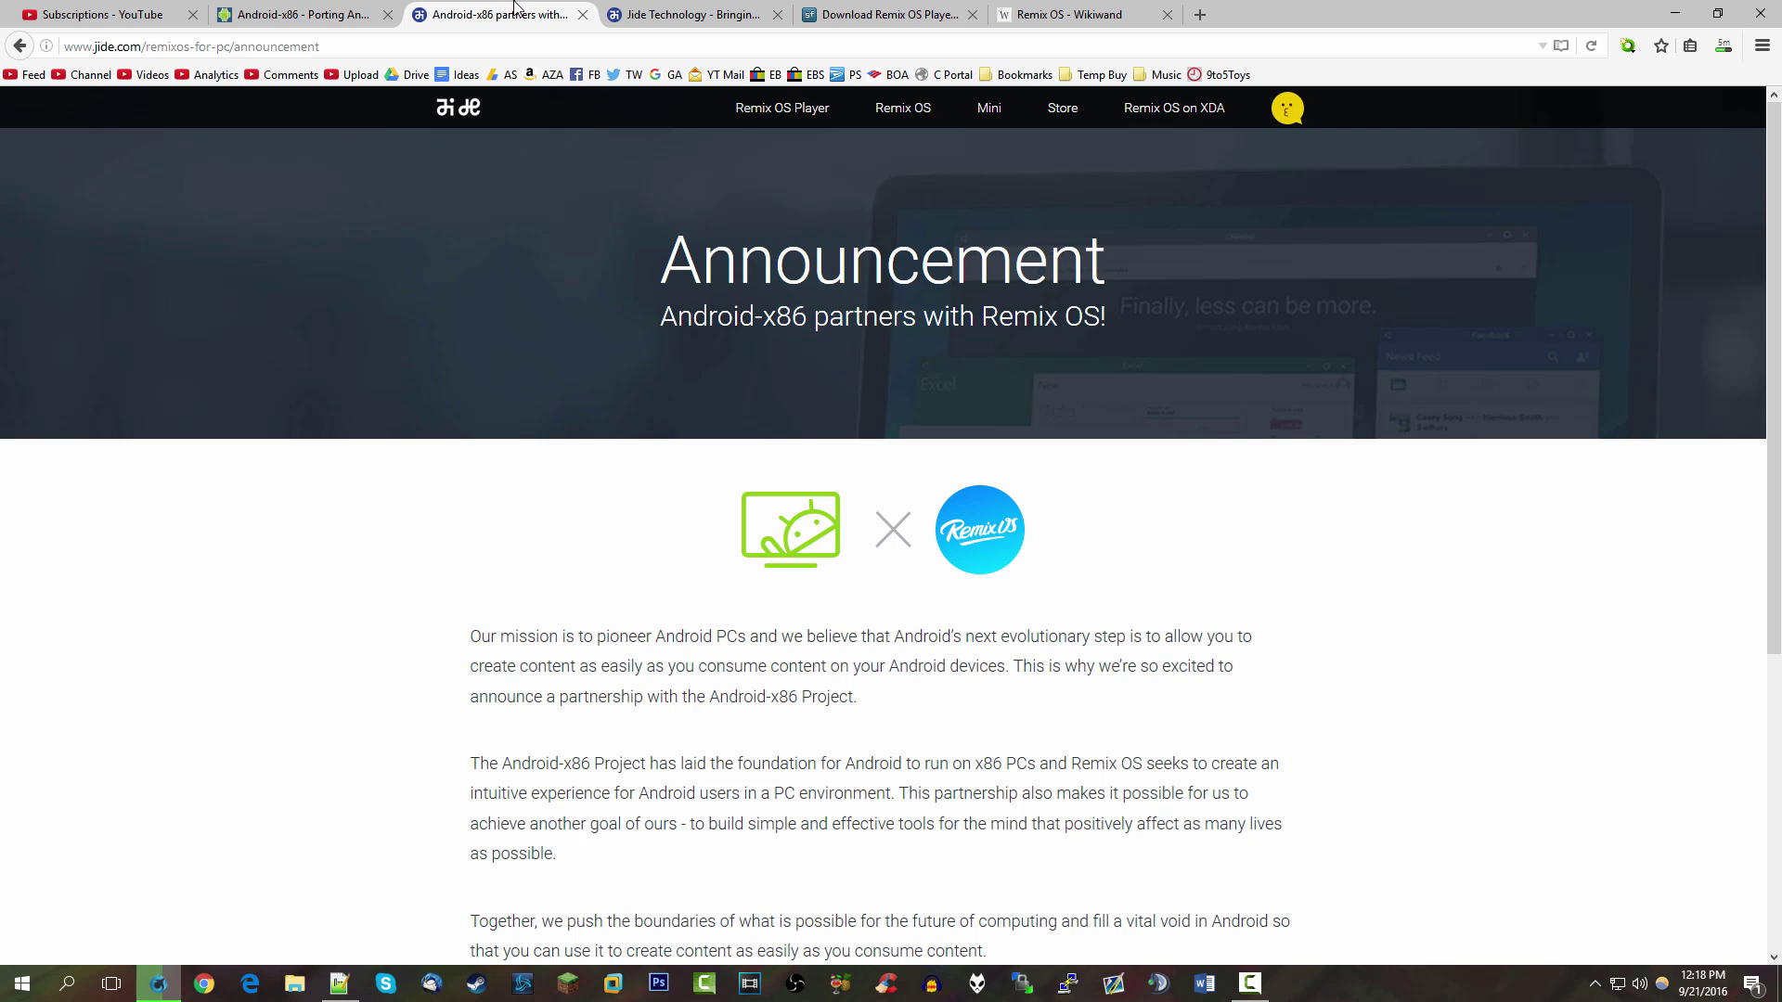
Switch to the Android-x86 project site tab and scroll through its news list
click(306, 14)
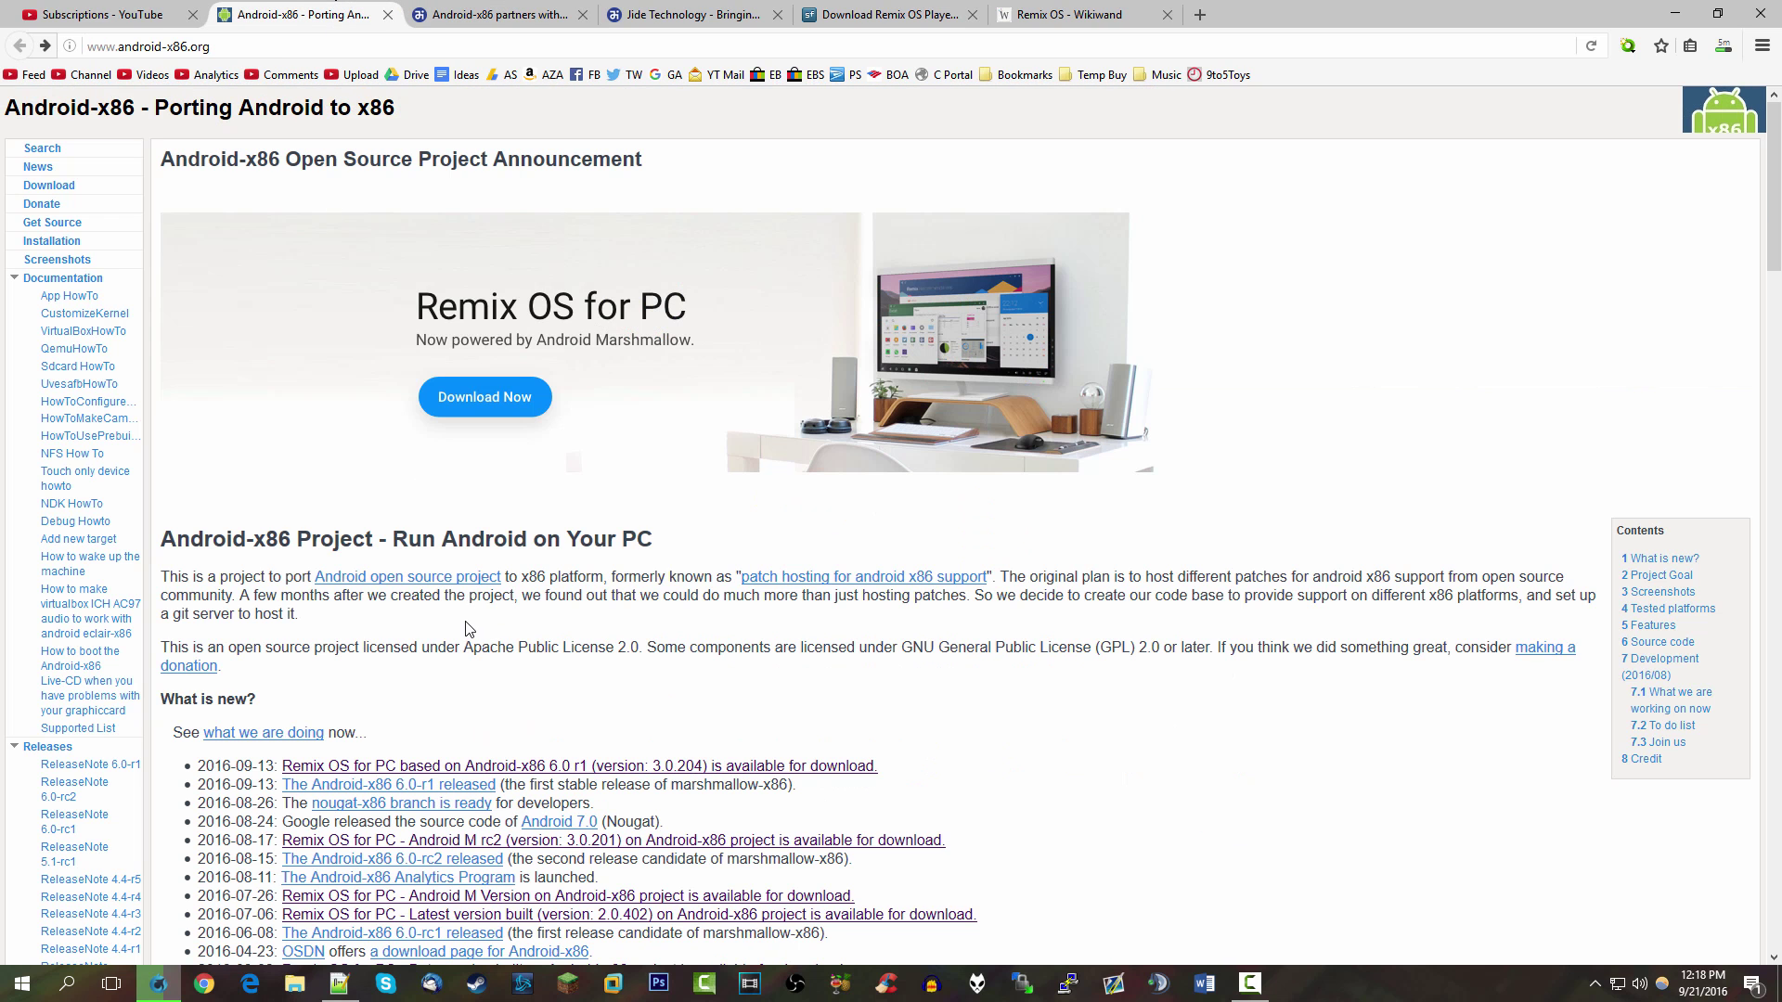
scroll(469, 622, down, 3)
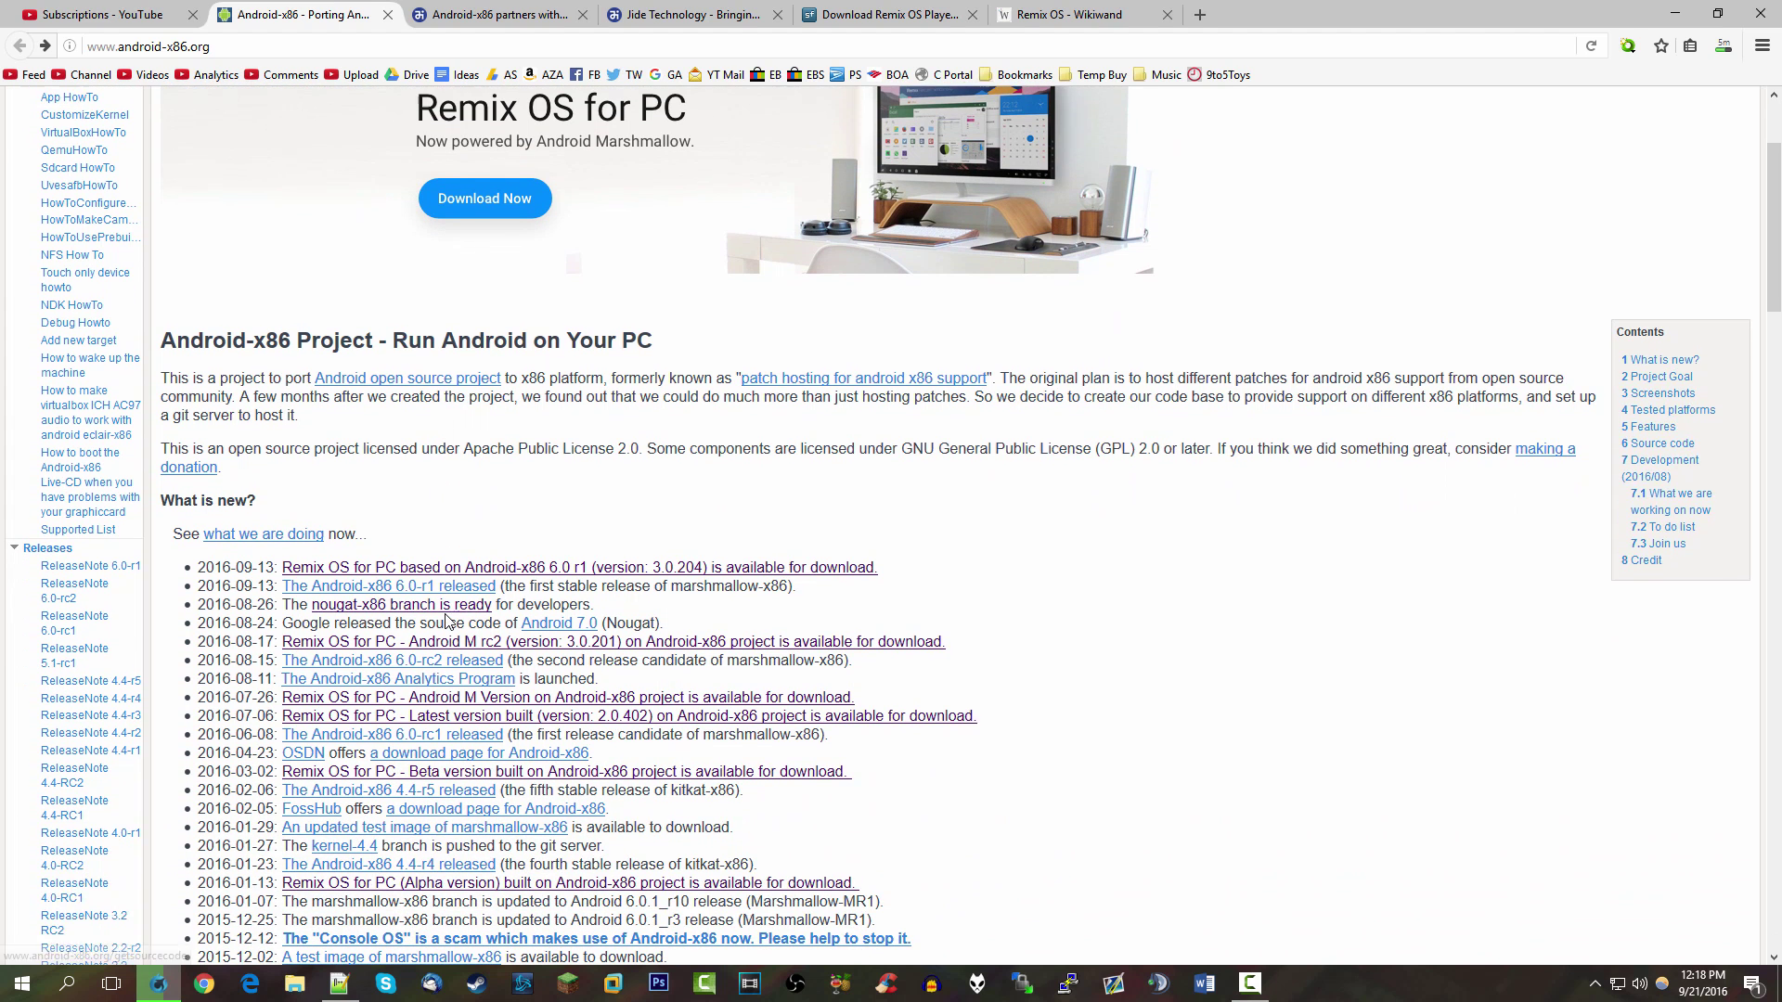
scroll(399, 641, down, 1)
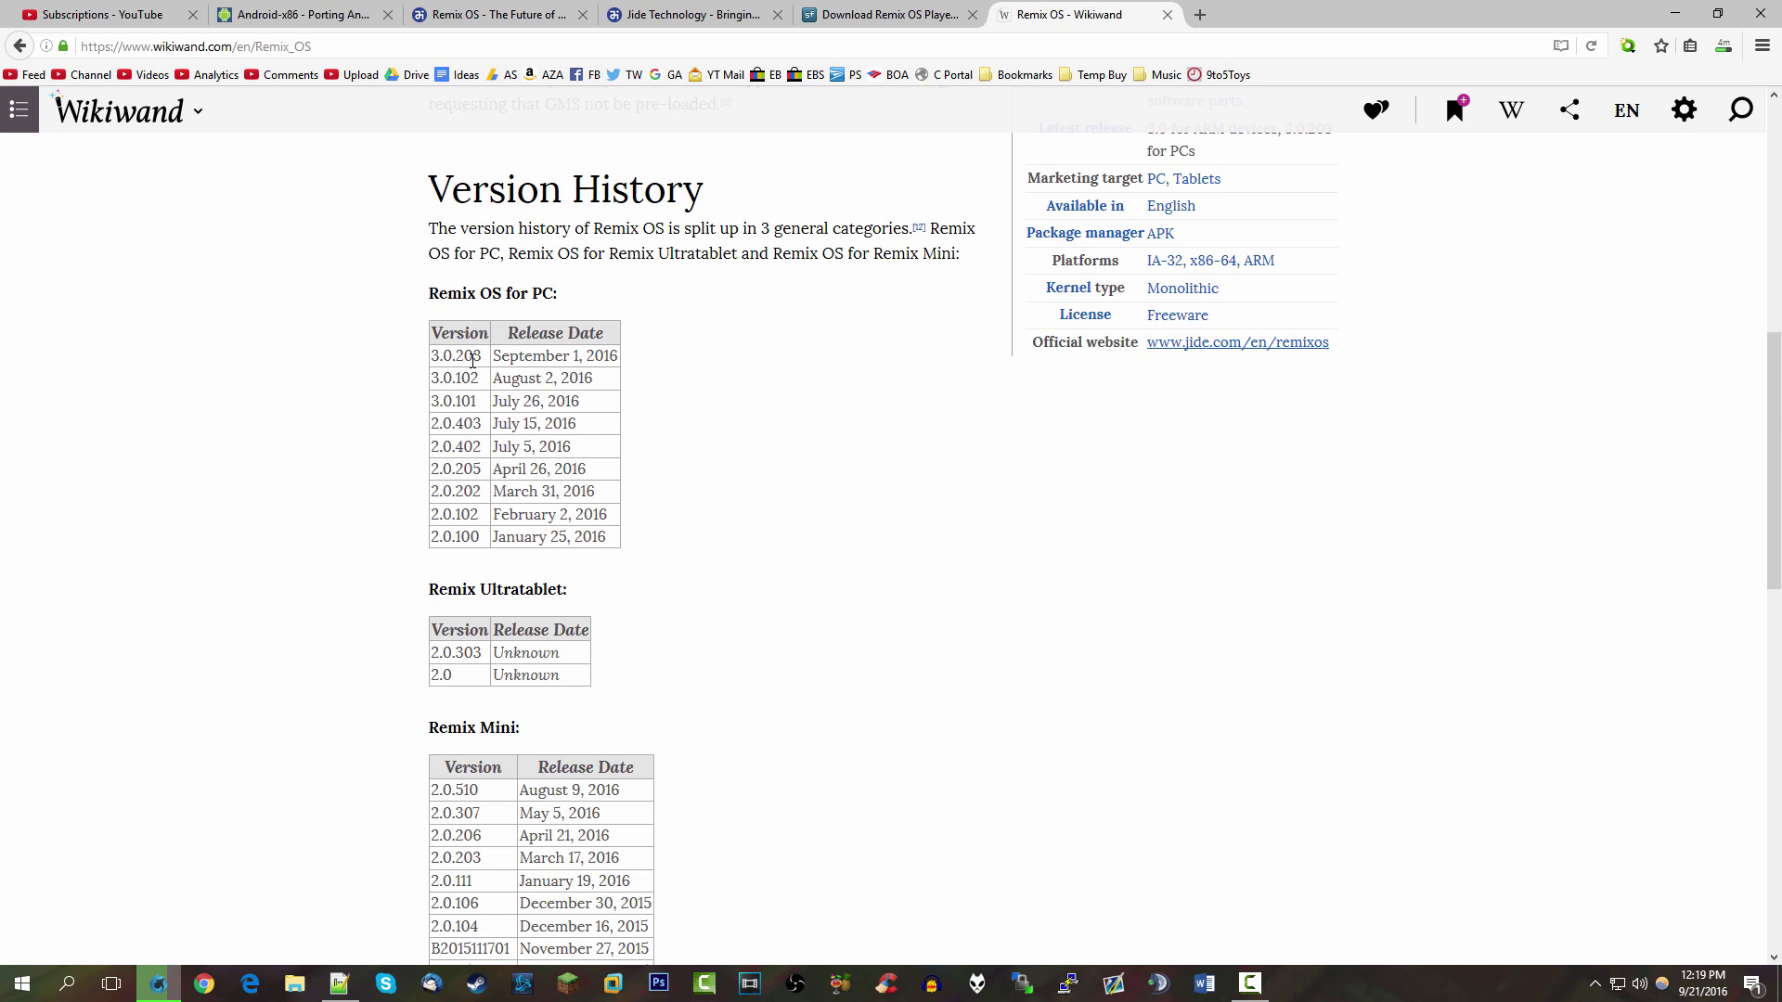
Browse the 'Remix OS - The Future of...' tab, ending at its Android Marshmallow banner
click(449, 9)
scroll(761, 458, up, 3)
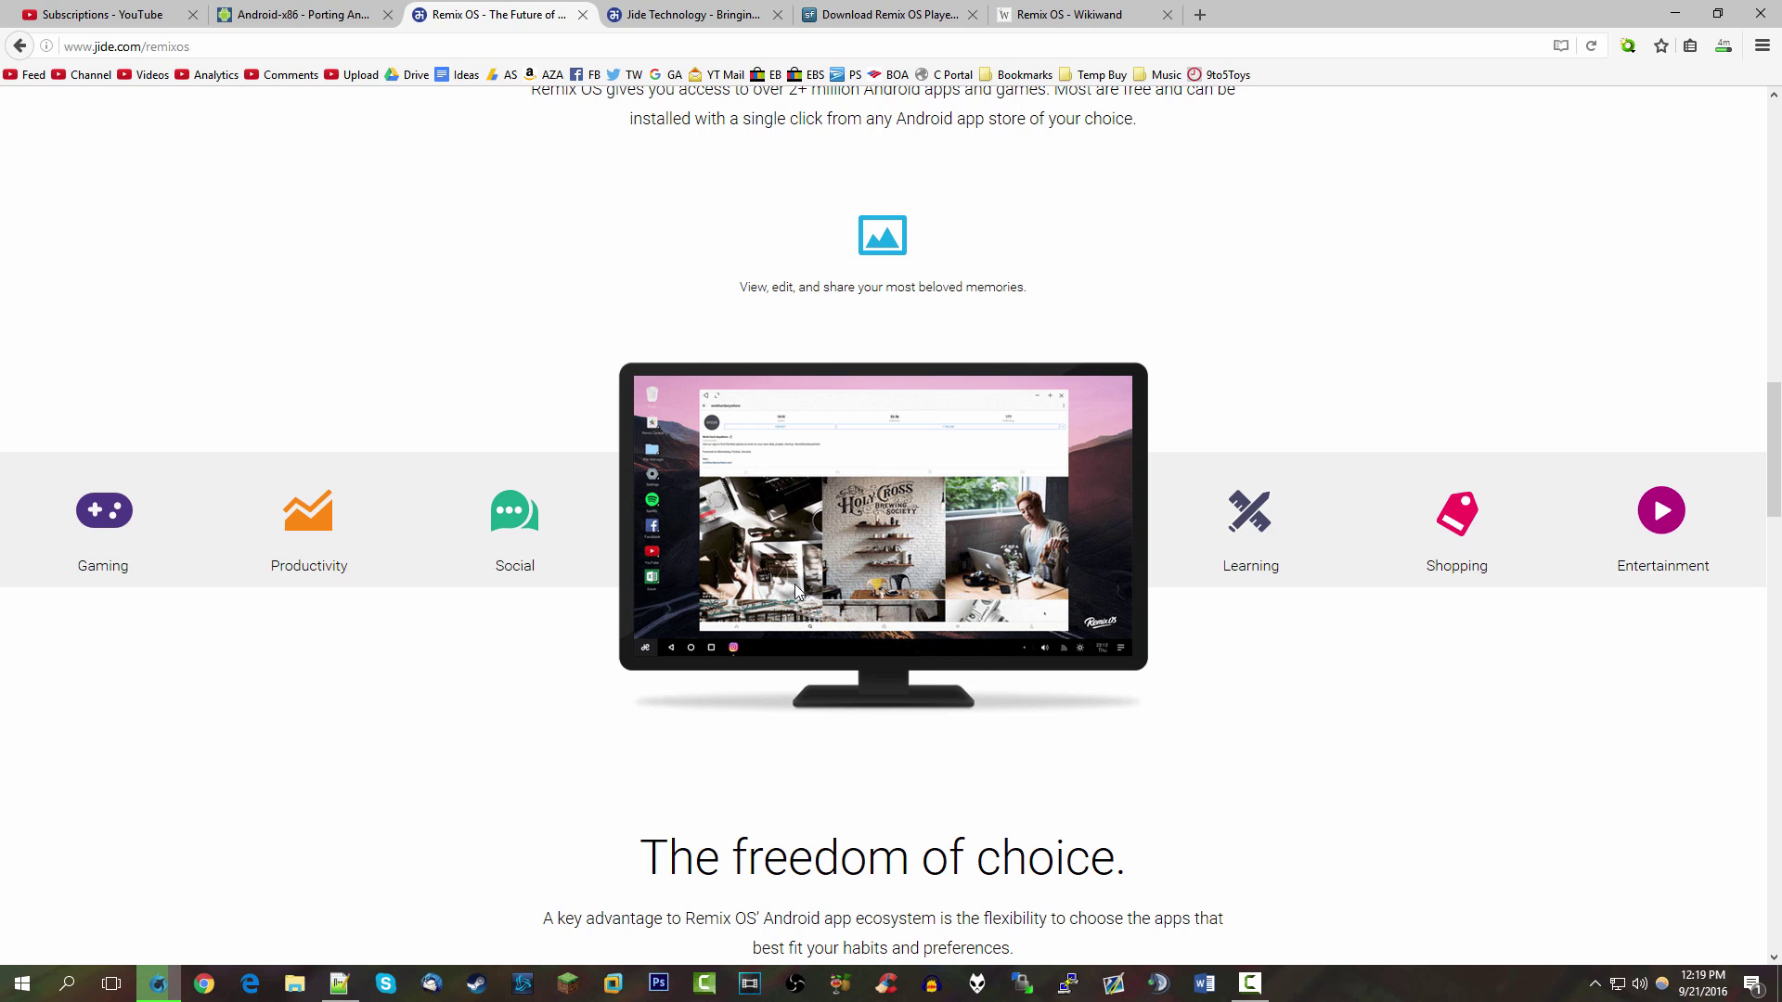
scroll(1057, 525, up, 10)
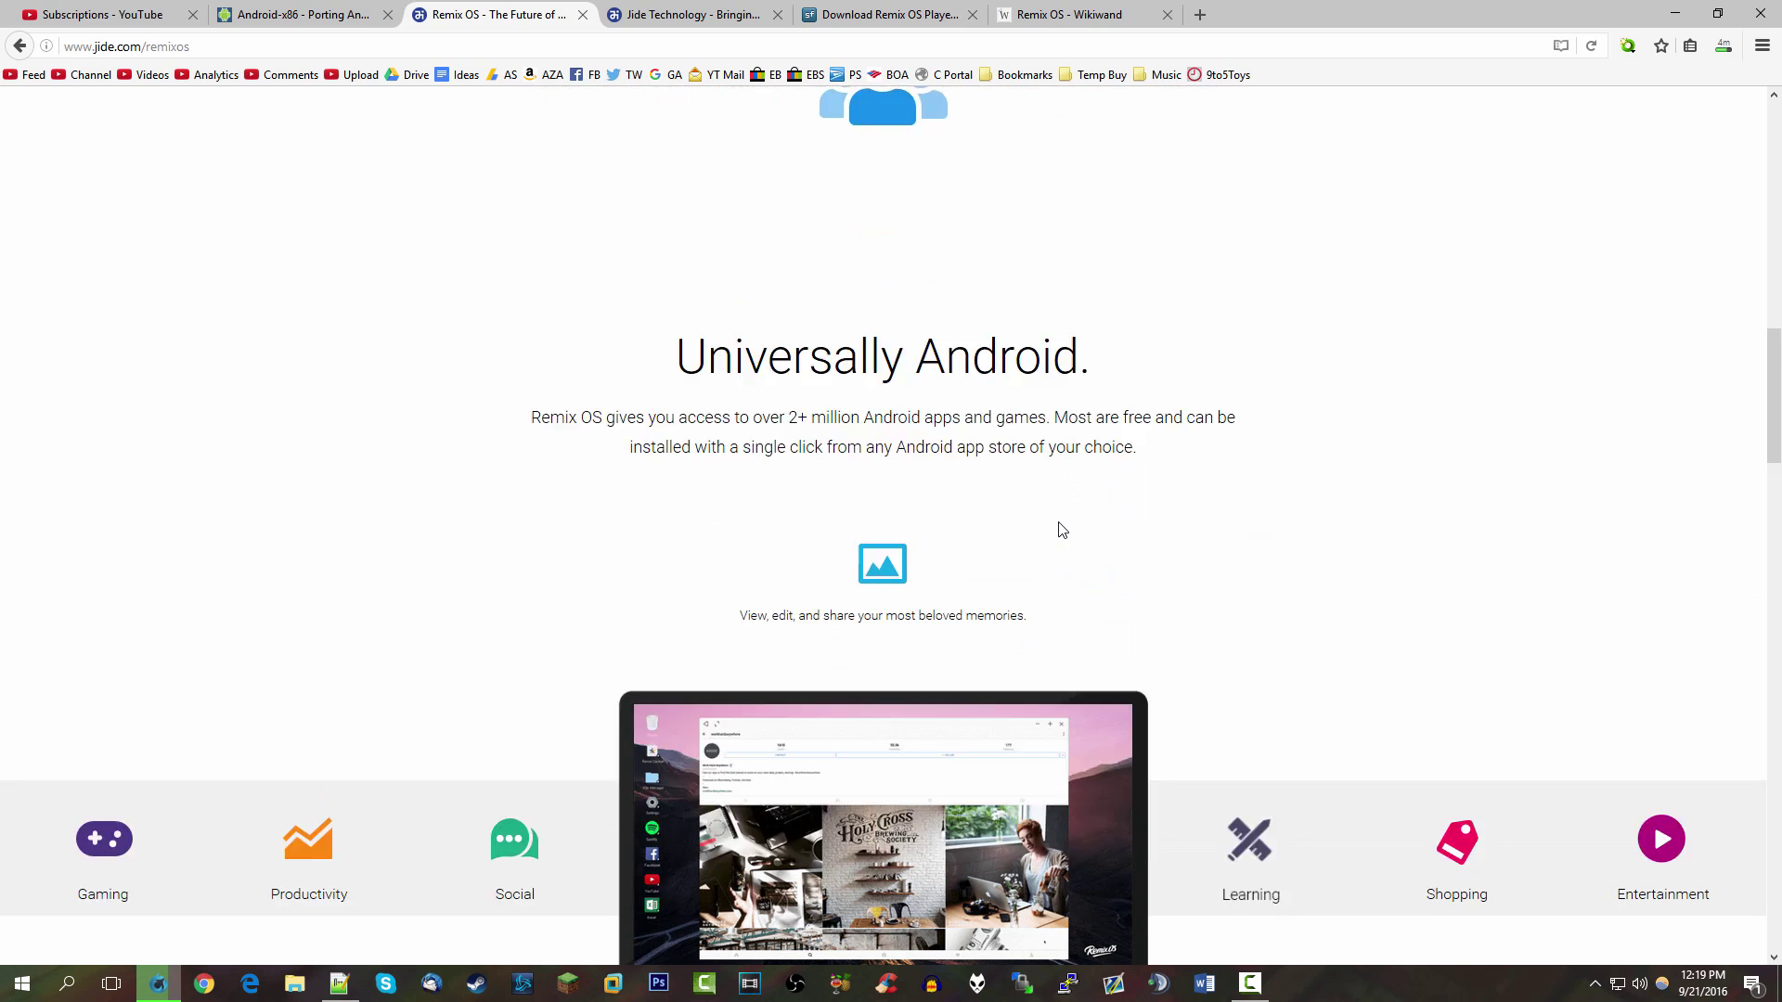
scroll(1031, 557, down, 10)
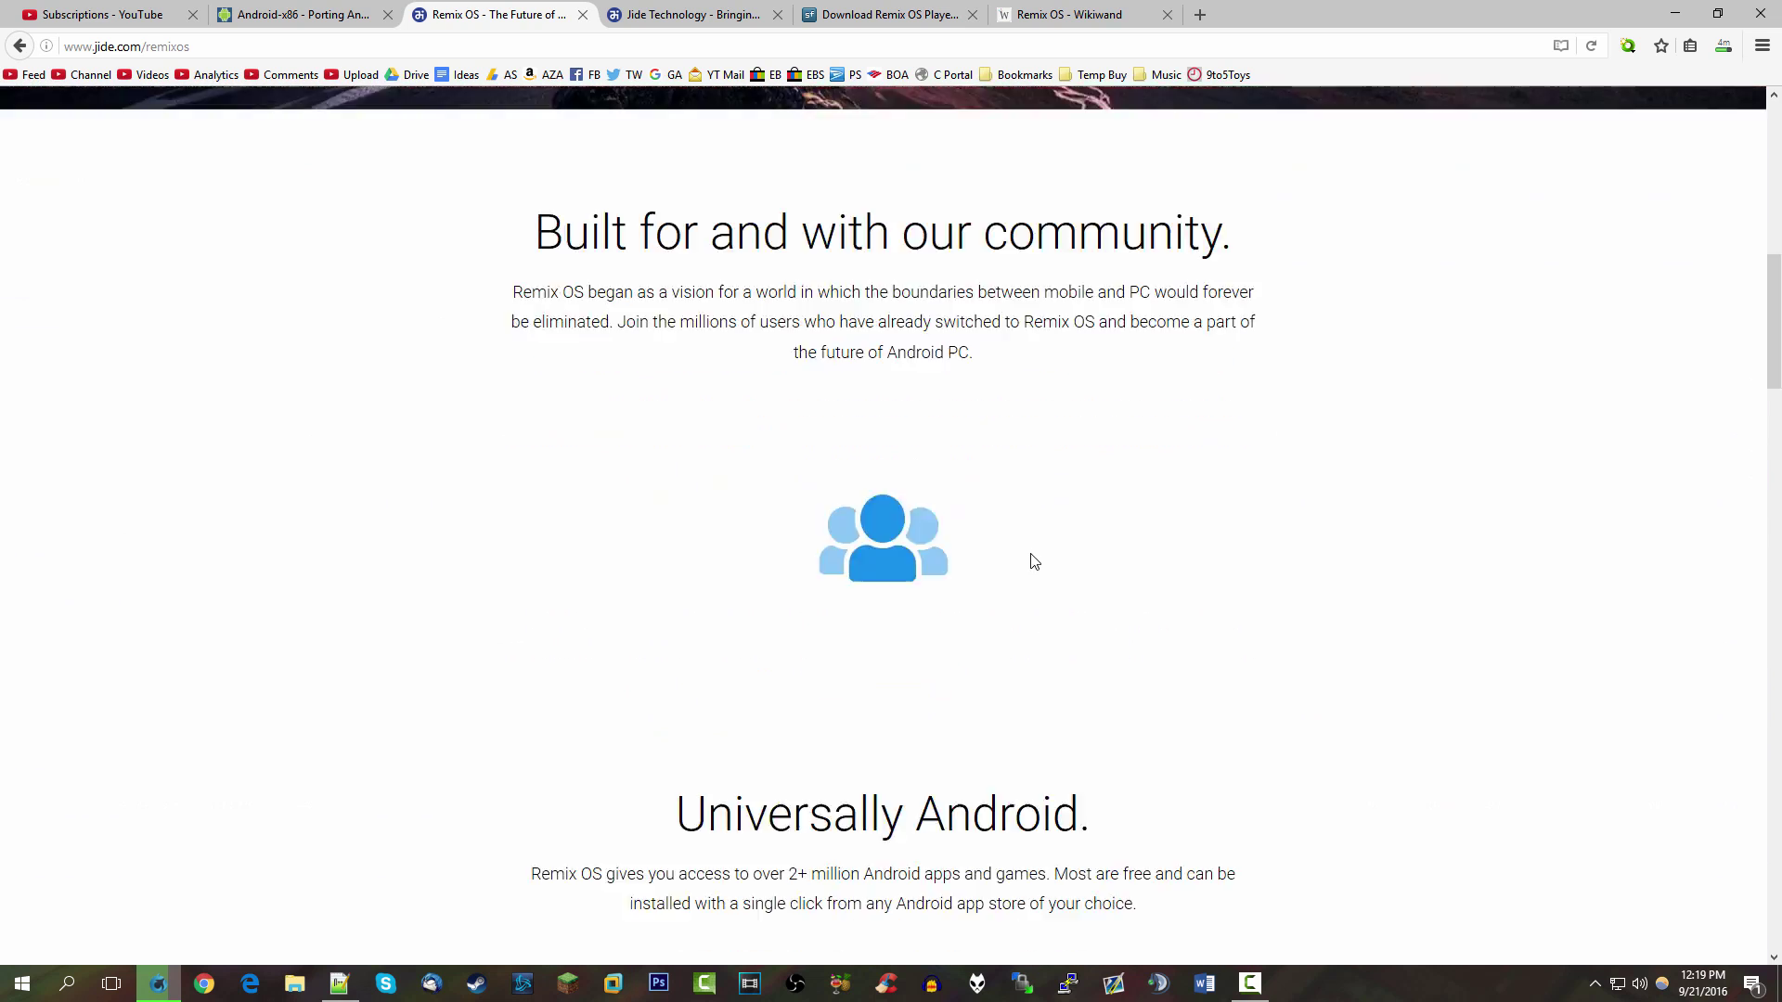
scroll(1026, 570, down, 6)
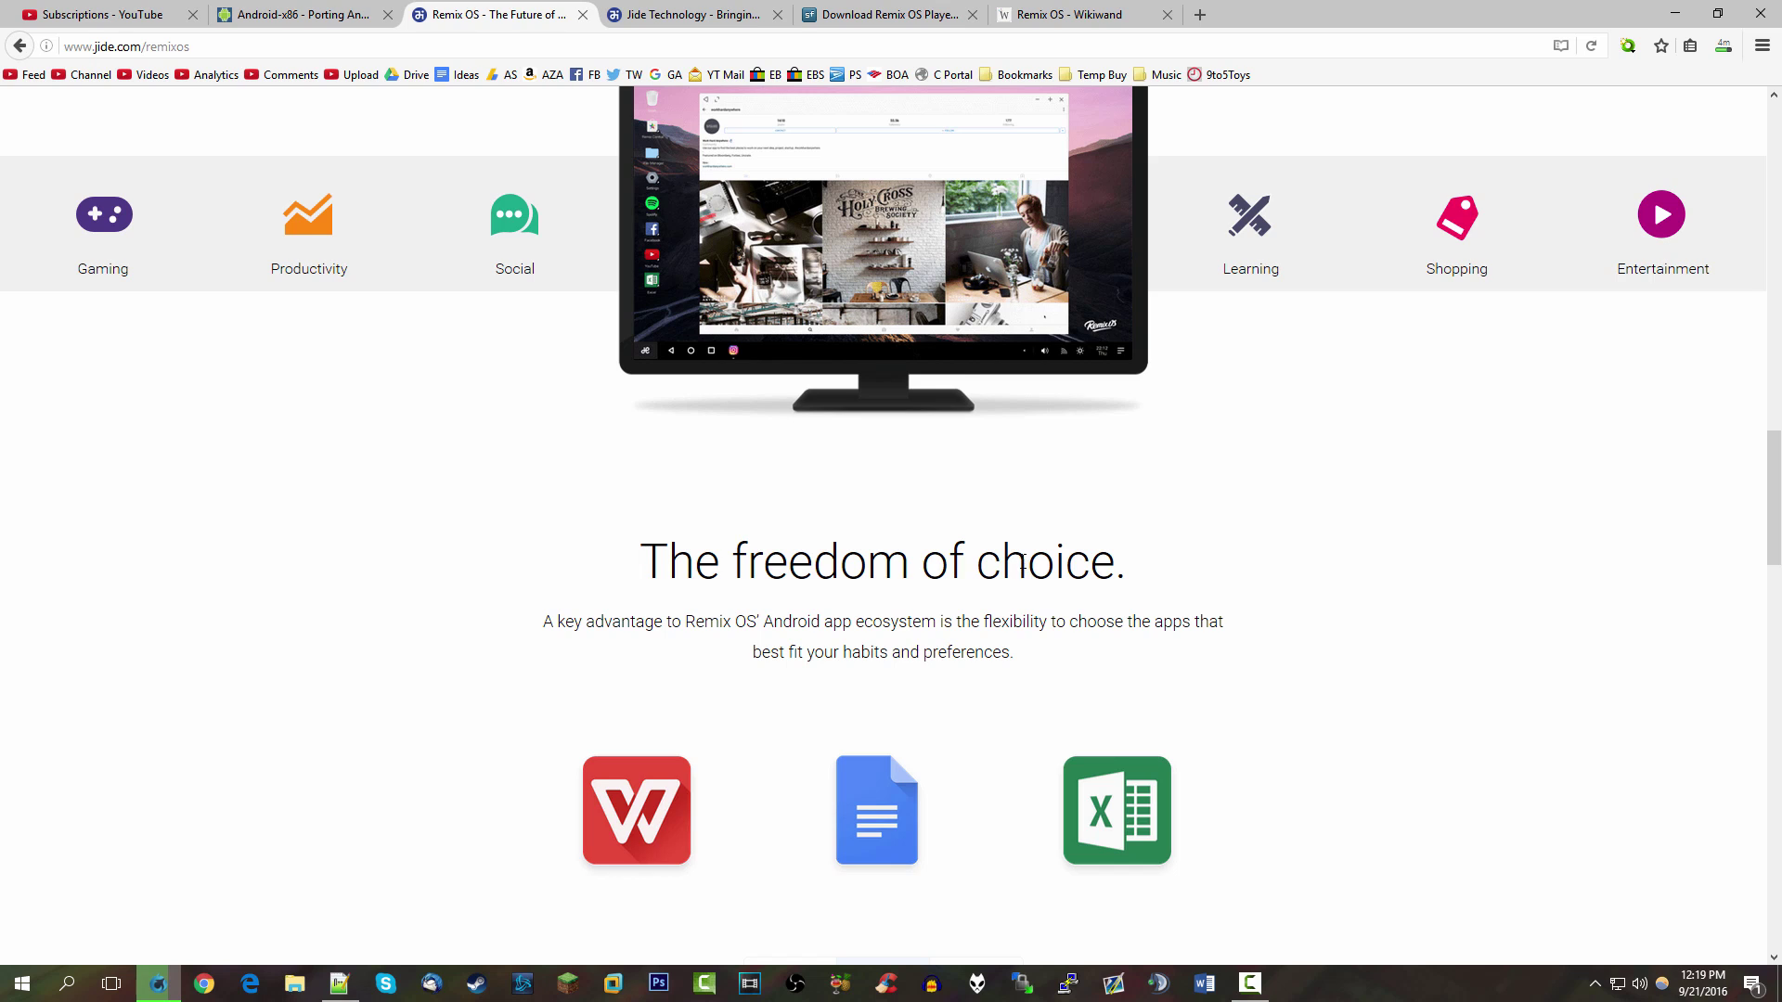
scroll(1026, 570, up, 2)
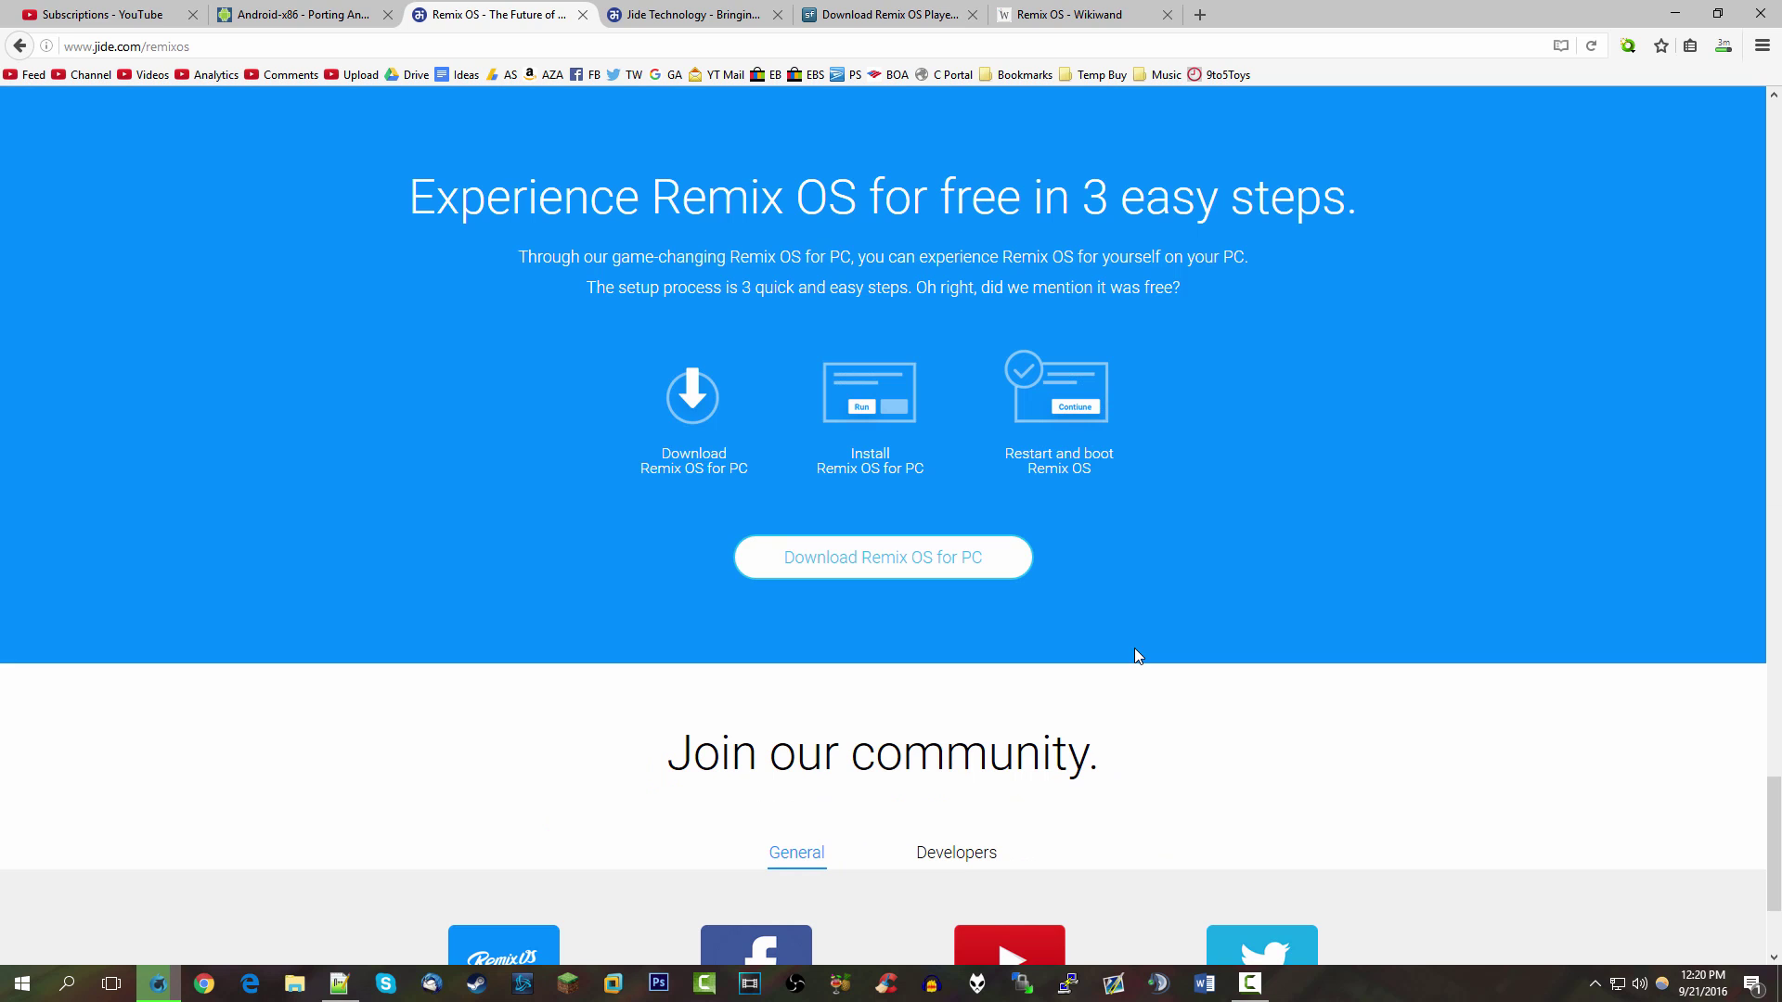
scroll(1134, 649, up, 17)
scroll(1137, 656, up, 15)
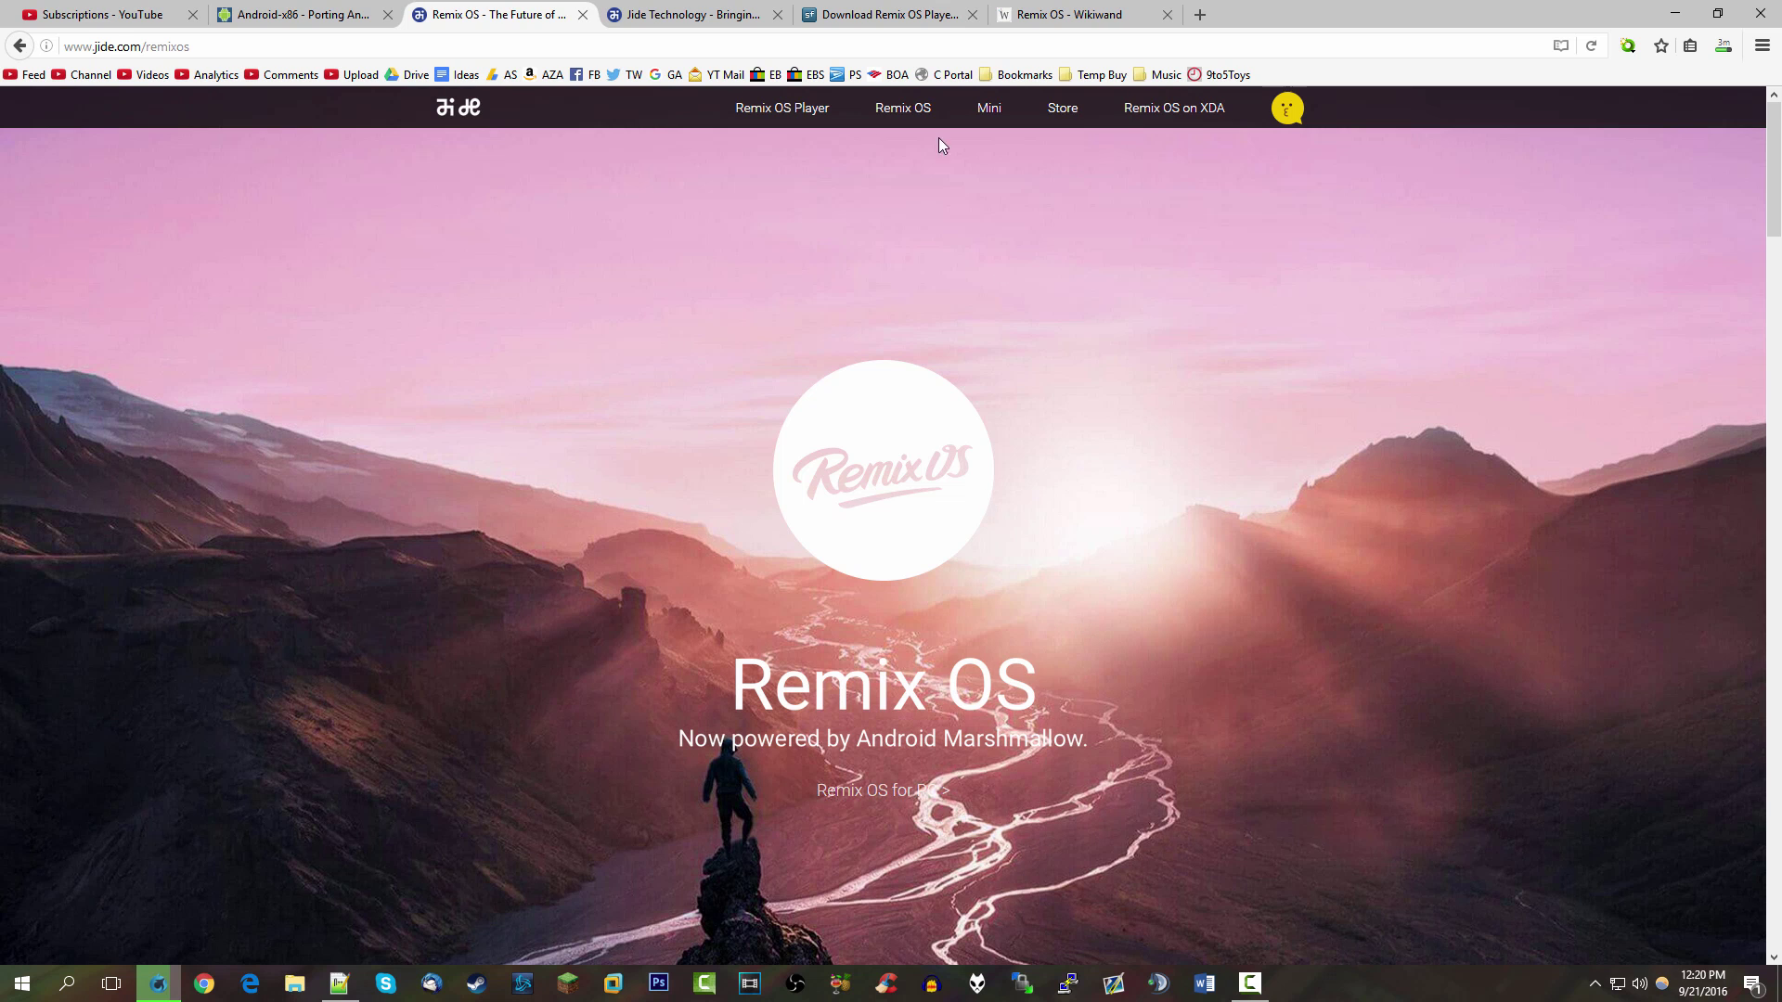
Navigate jide.com's Remix OS menu and Remix OS for PC link to the Remix OS Player page
mouse_move(938, 137)
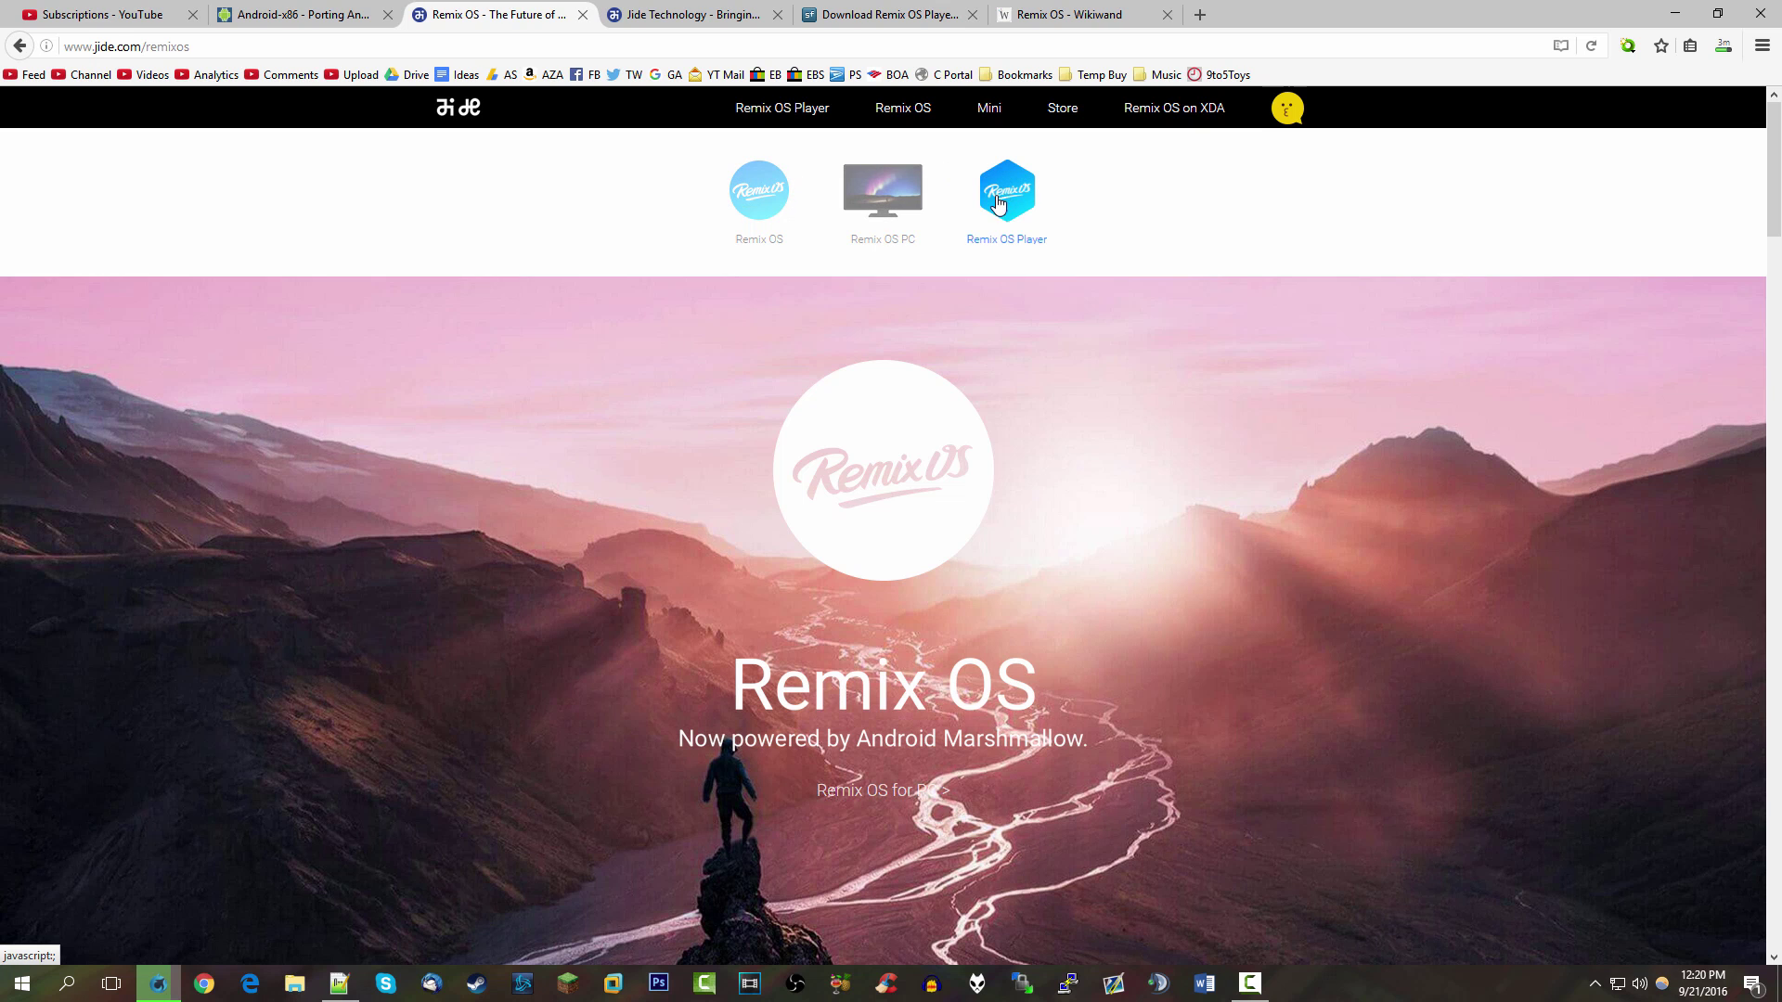
click(759, 204)
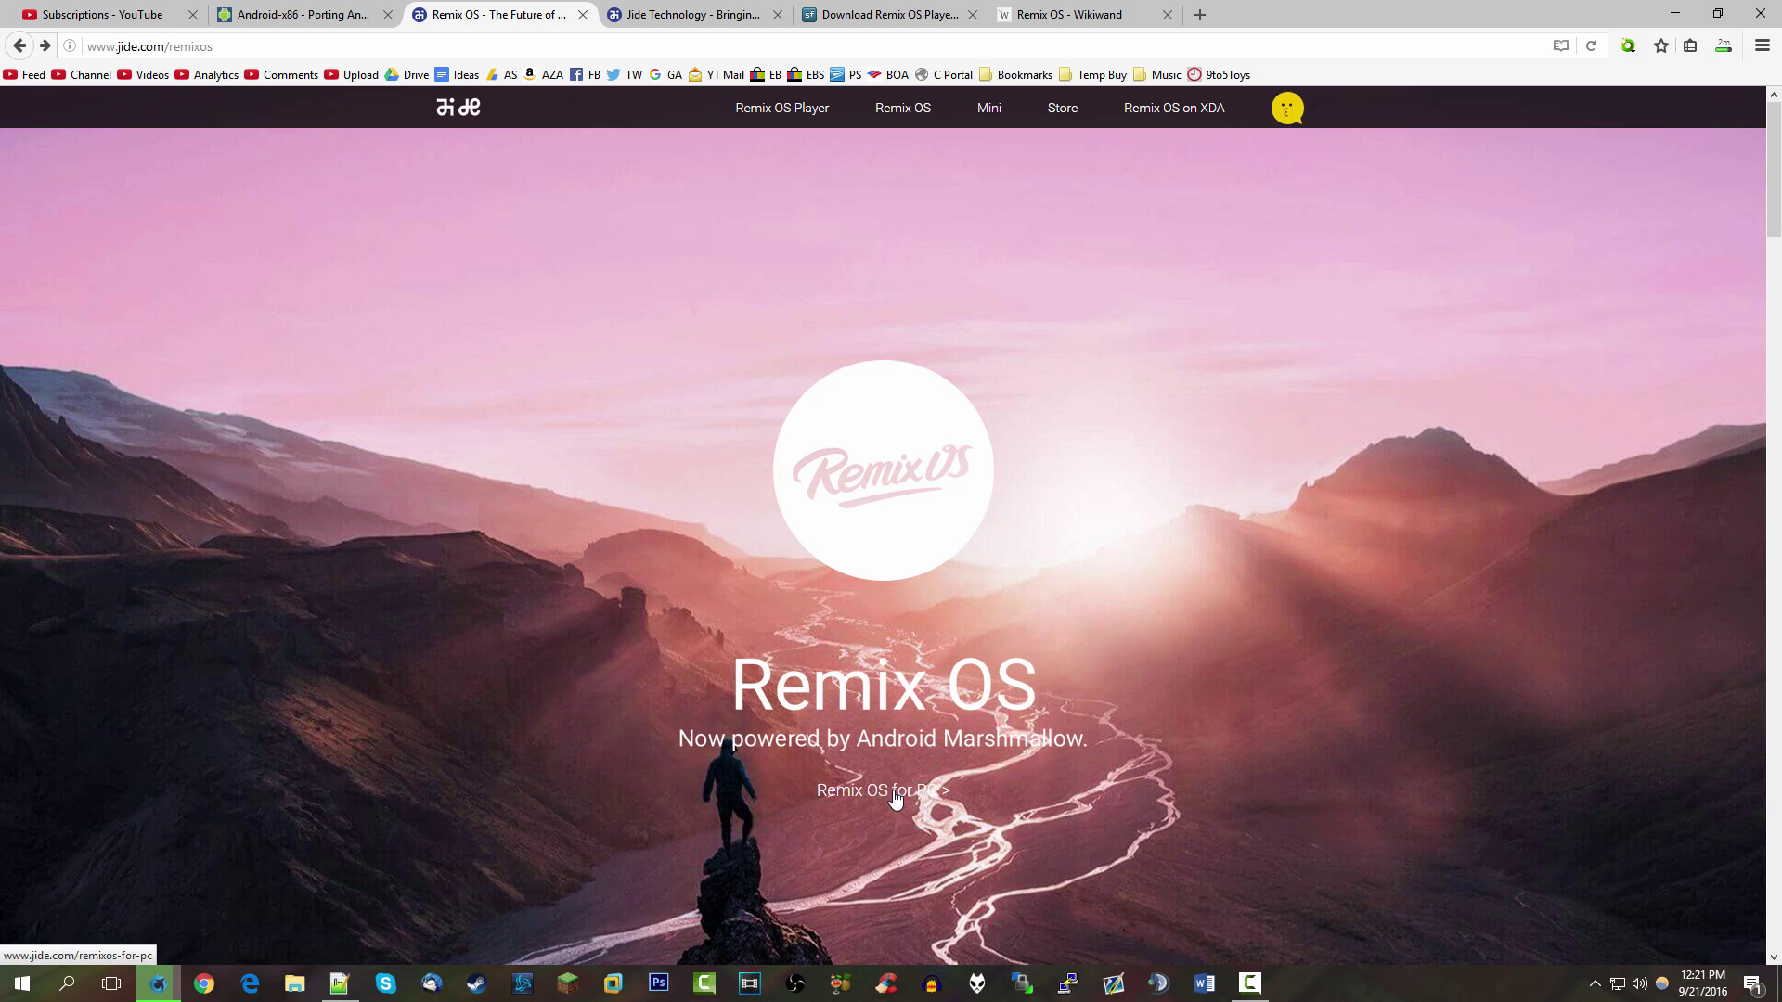
click(893, 794)
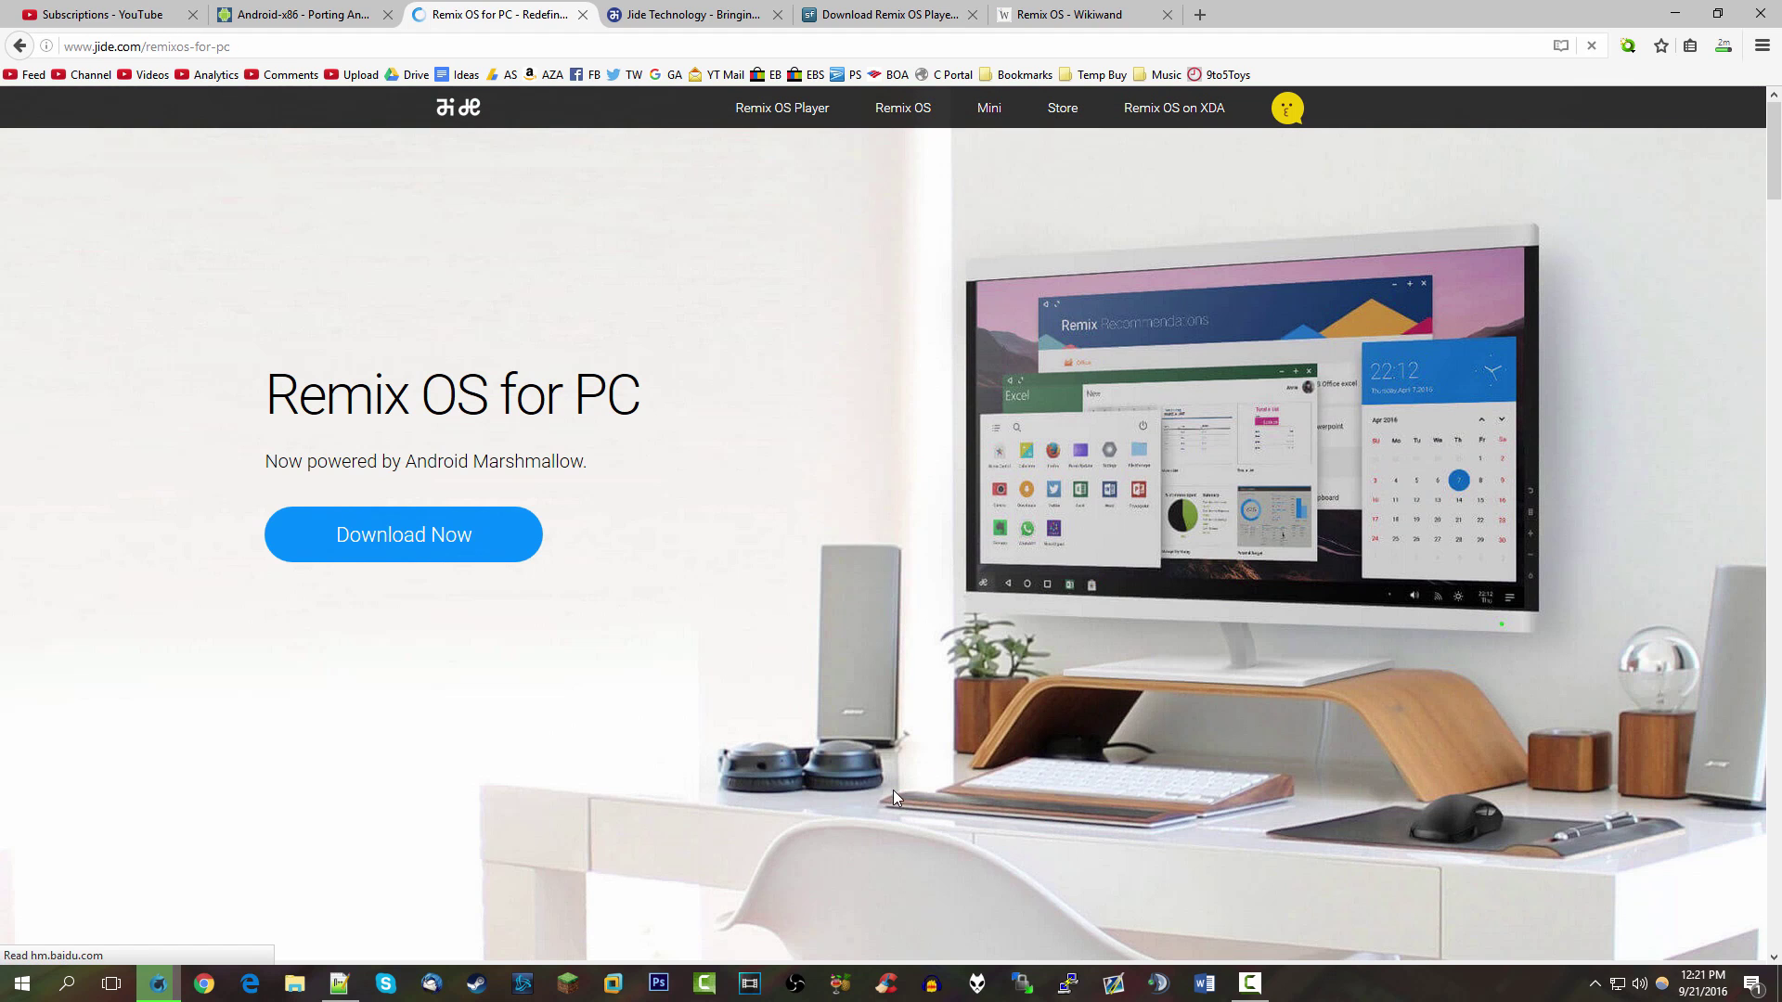
mouse_move(904, 110)
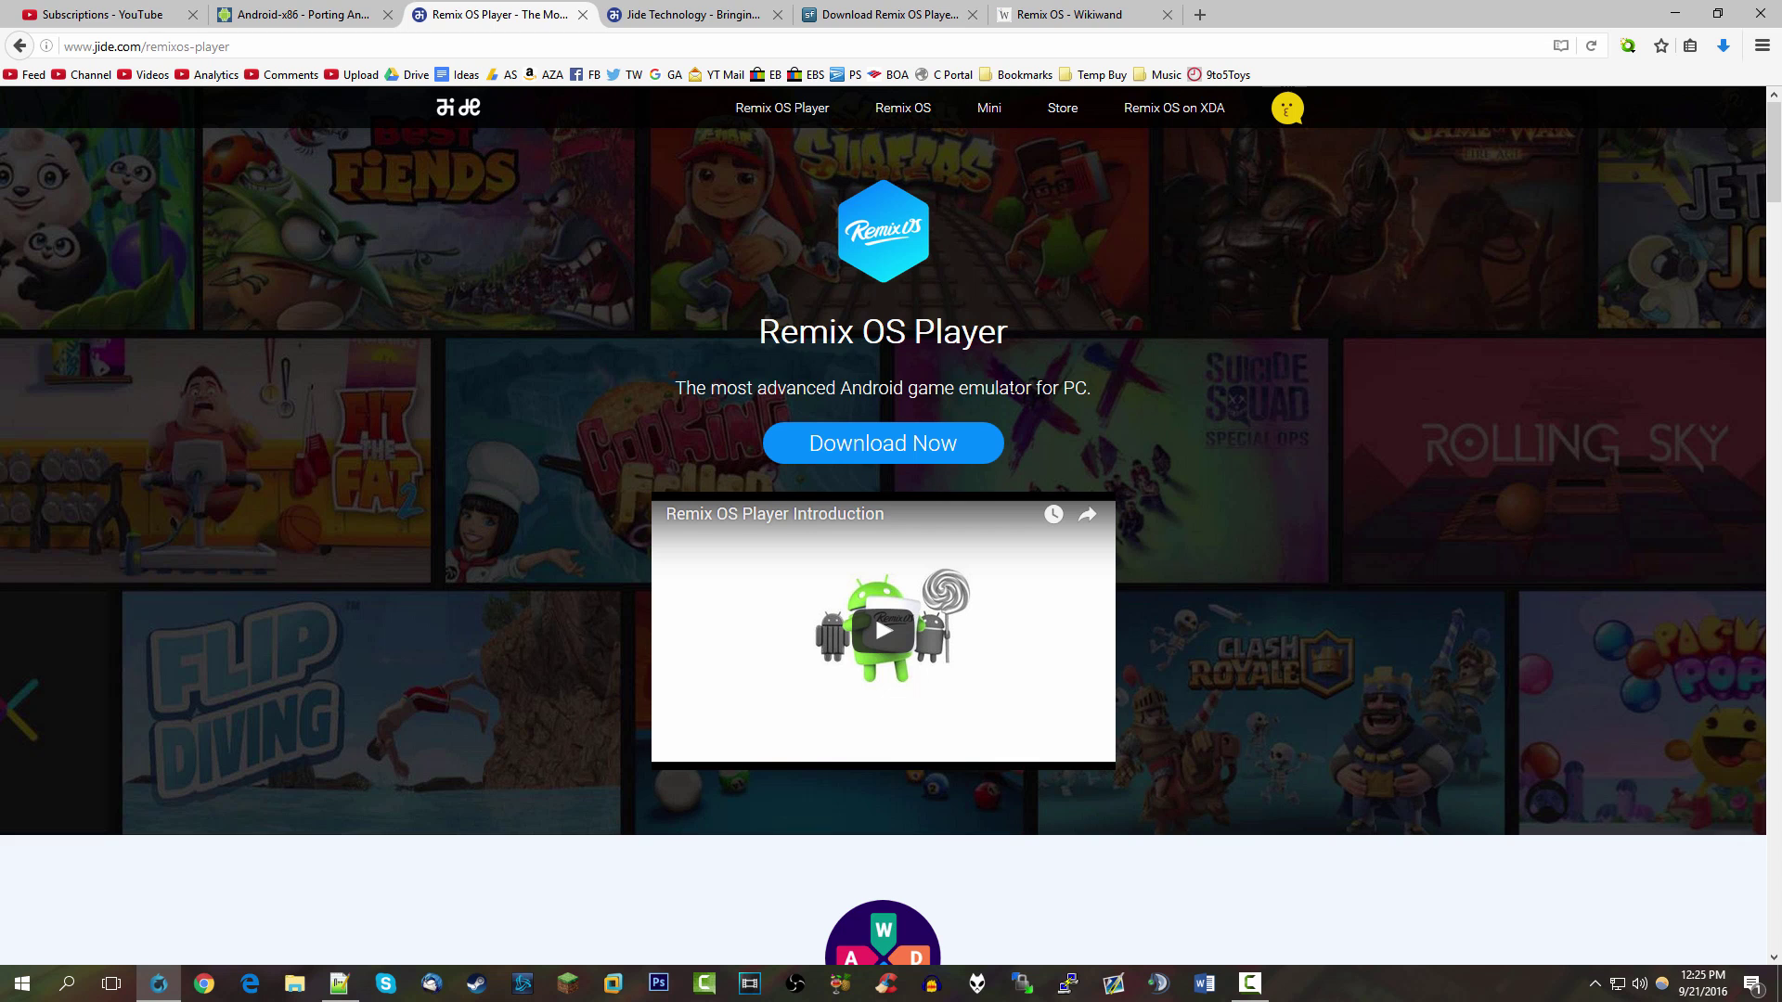
Scroll the Remix OS Player page past its multi-game section down to 'Stay up to date'
scroll(572, 612, down, 8)
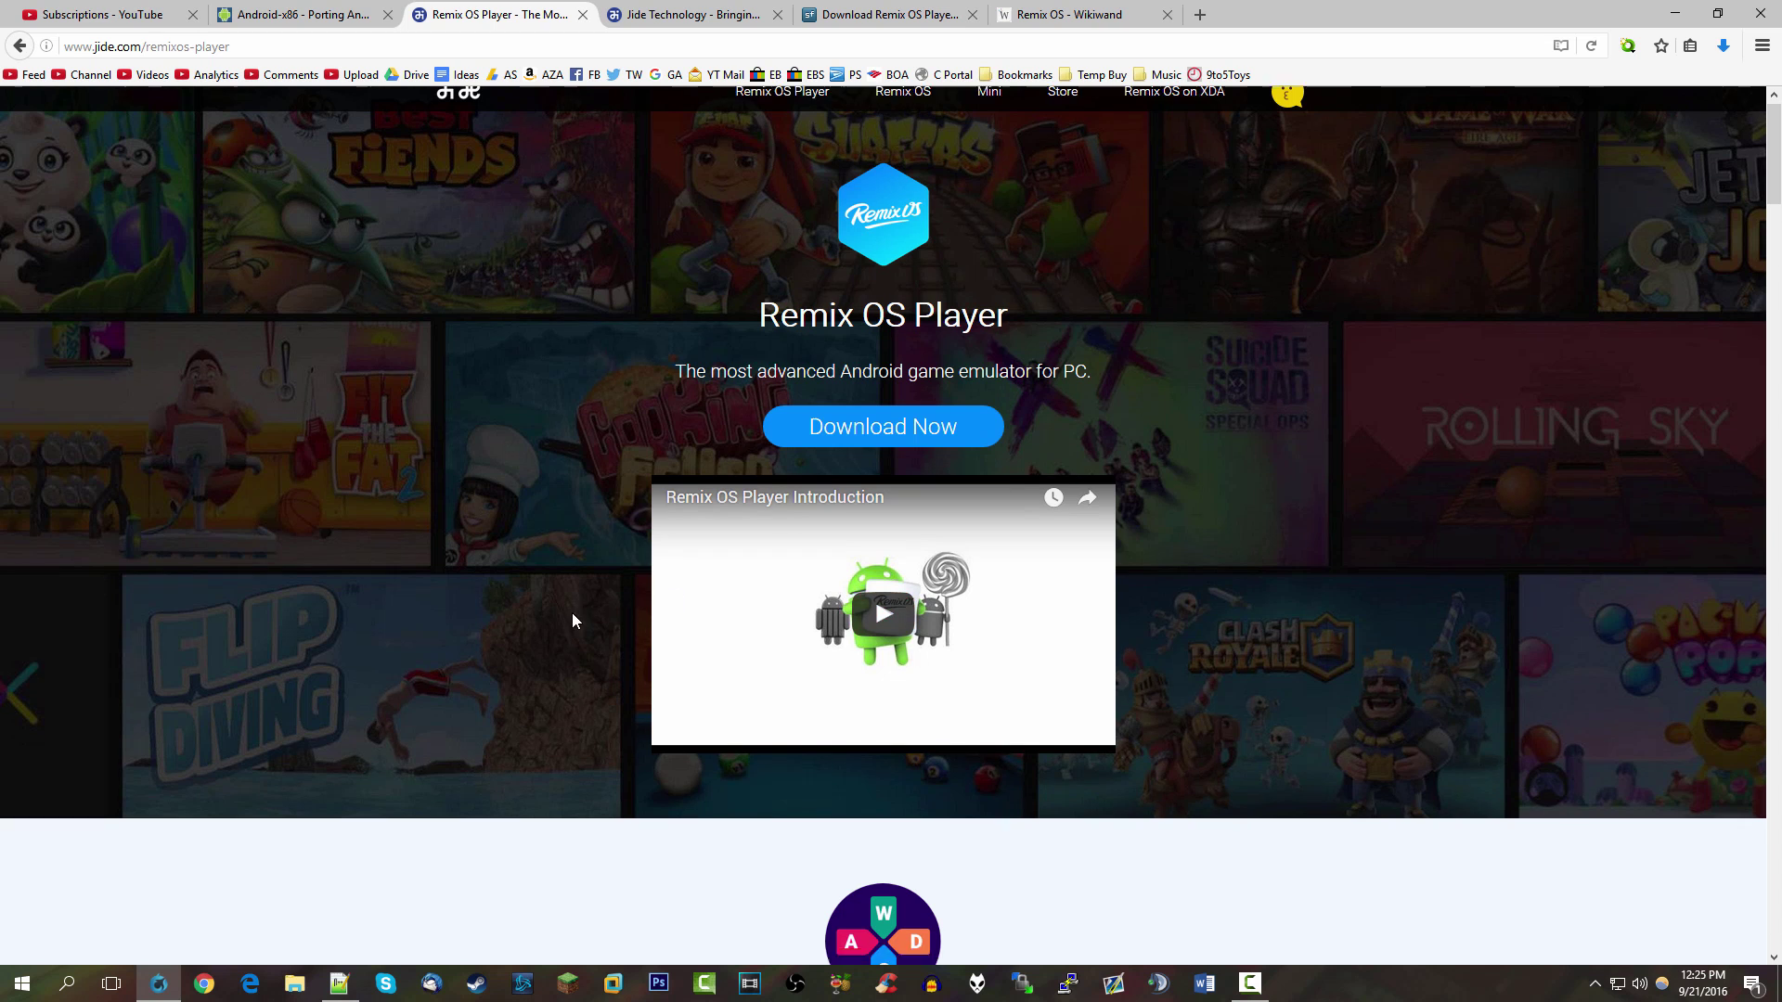
scroll(561, 608, up, 8)
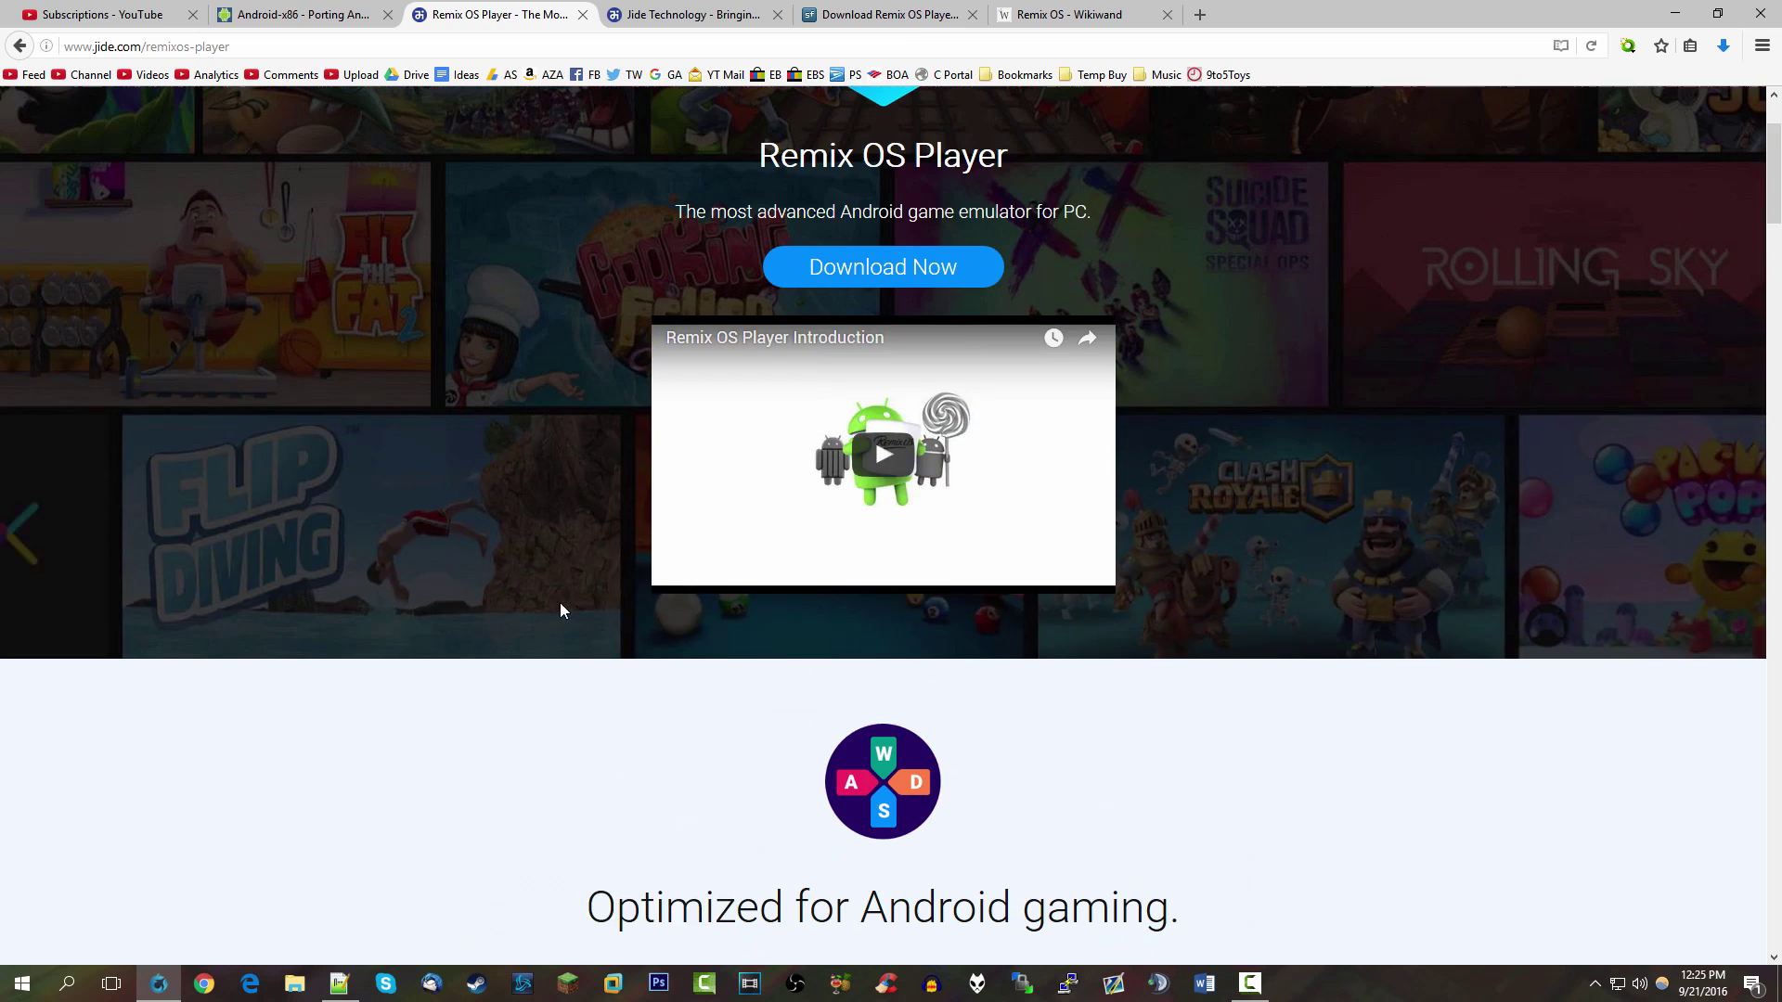
scroll(201, 692, down, 5)
scroll(200, 692, down, 5)
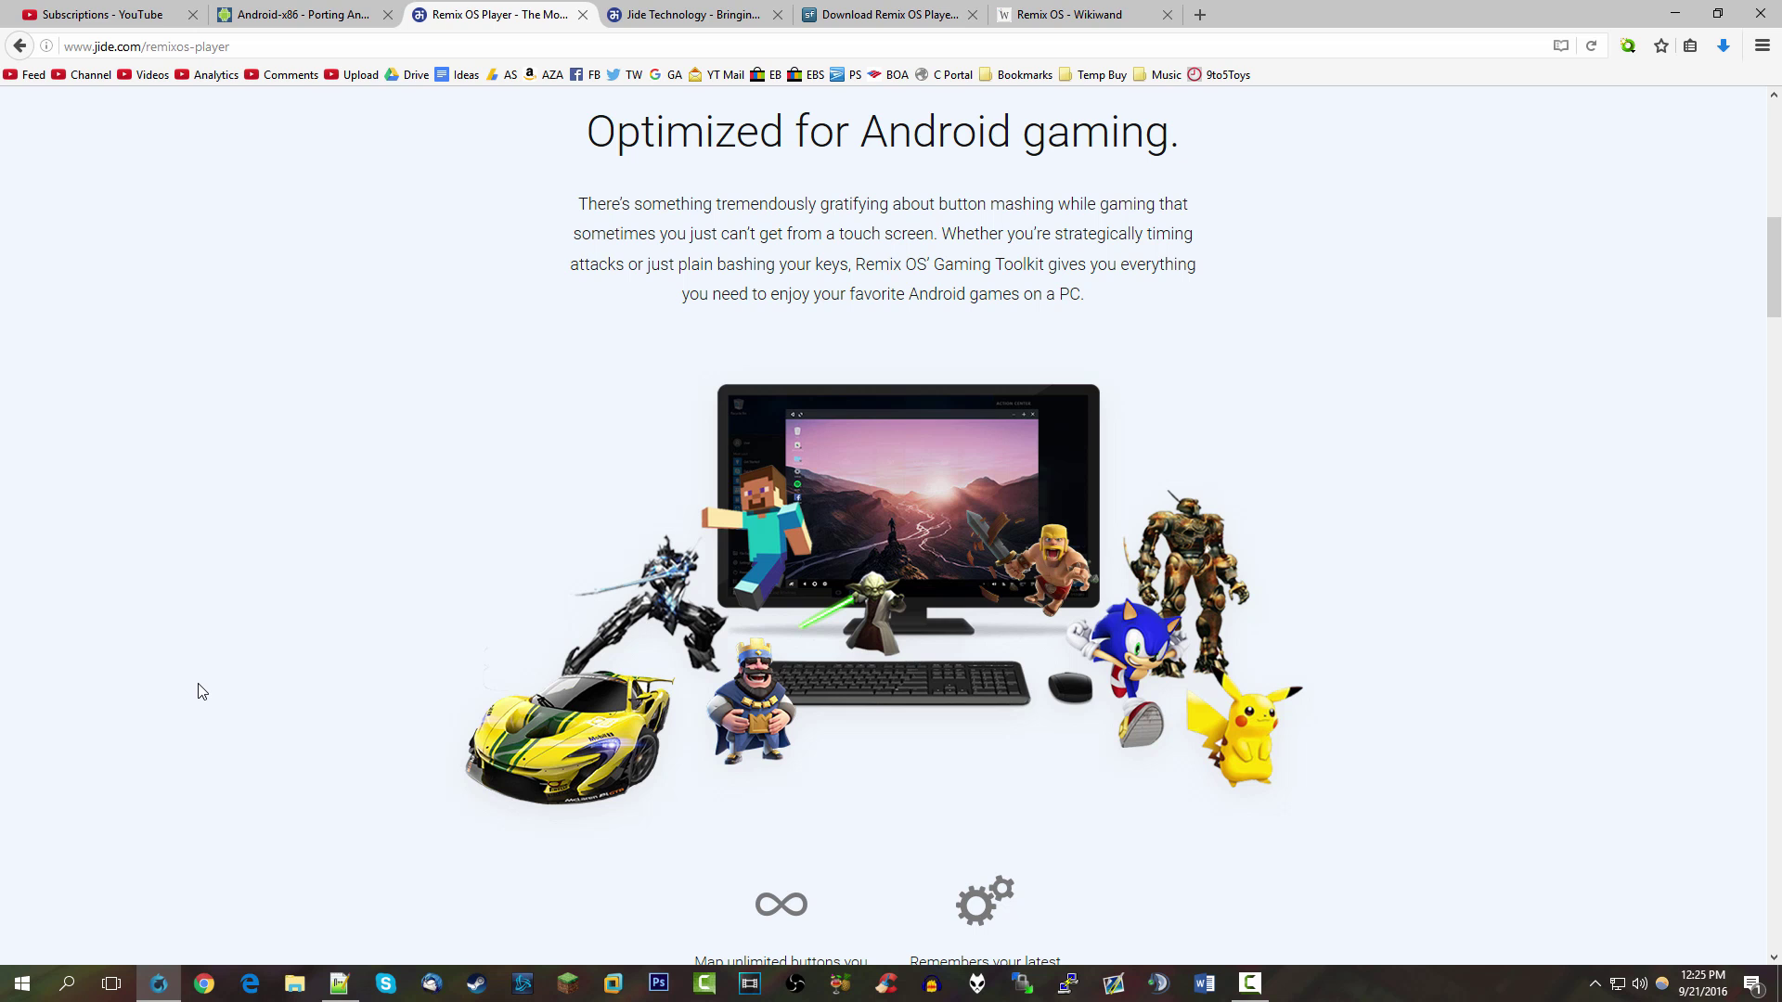
scroll(213, 669, down, 6)
scroll(214, 669, down, 4)
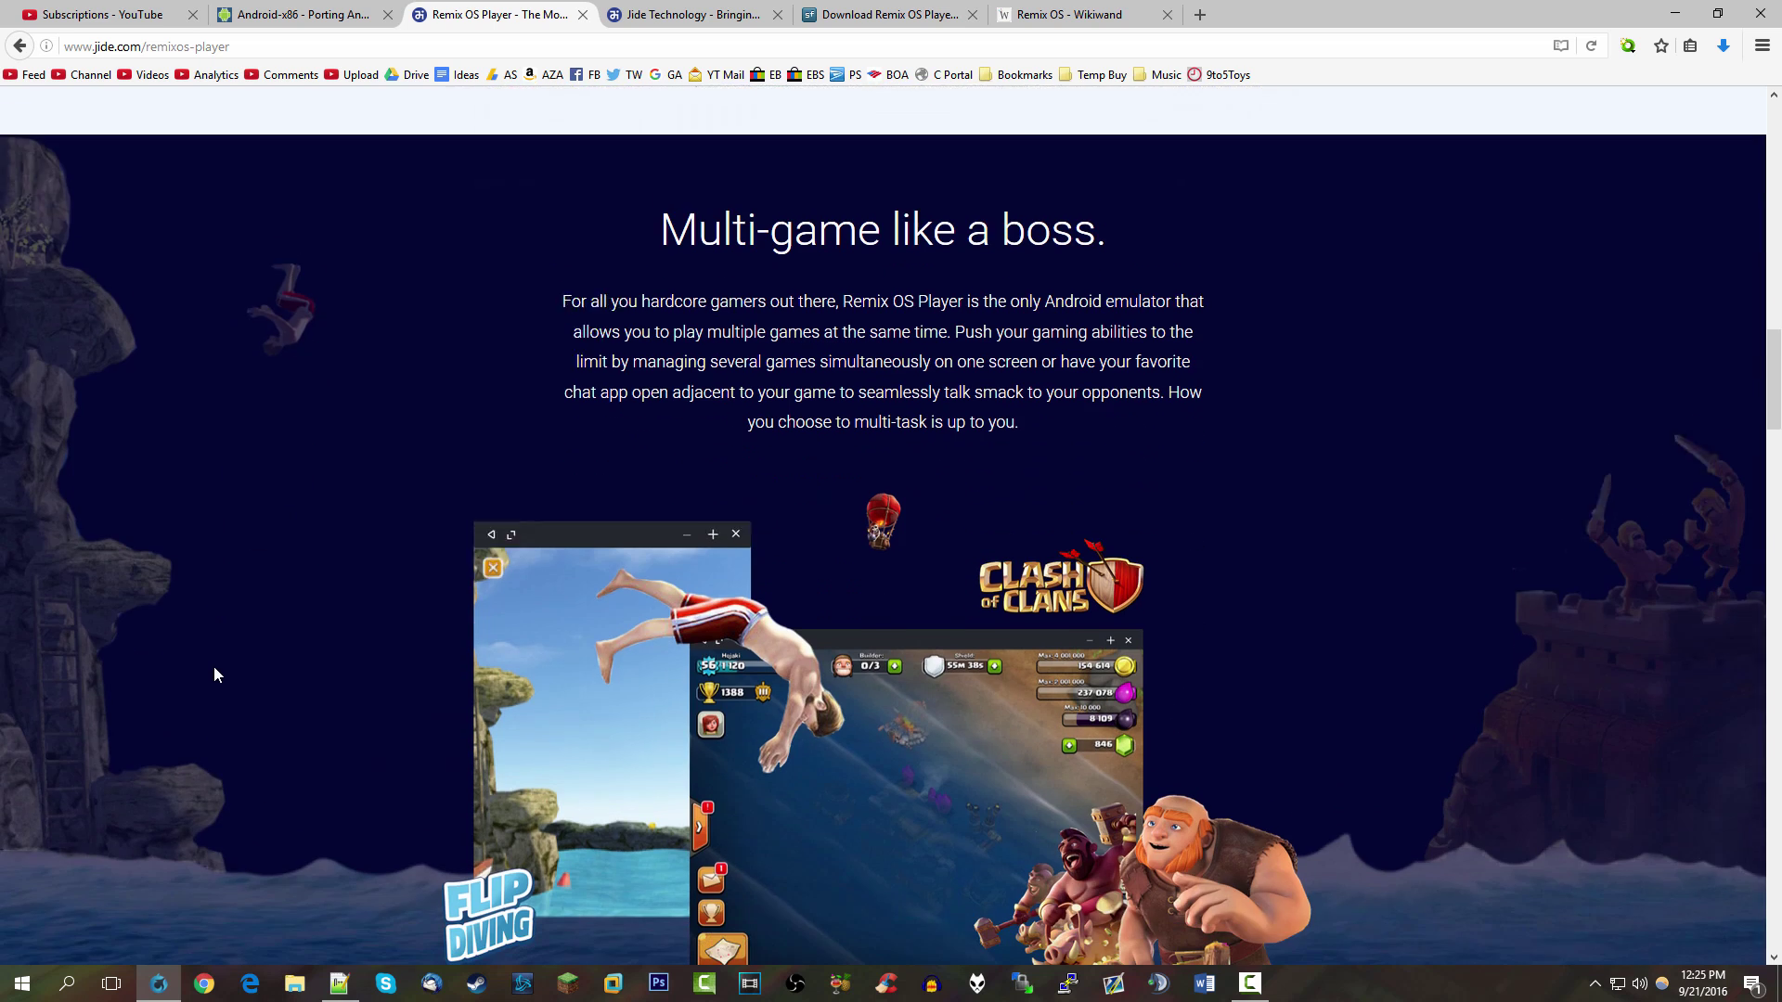
scroll(213, 666, down, 3)
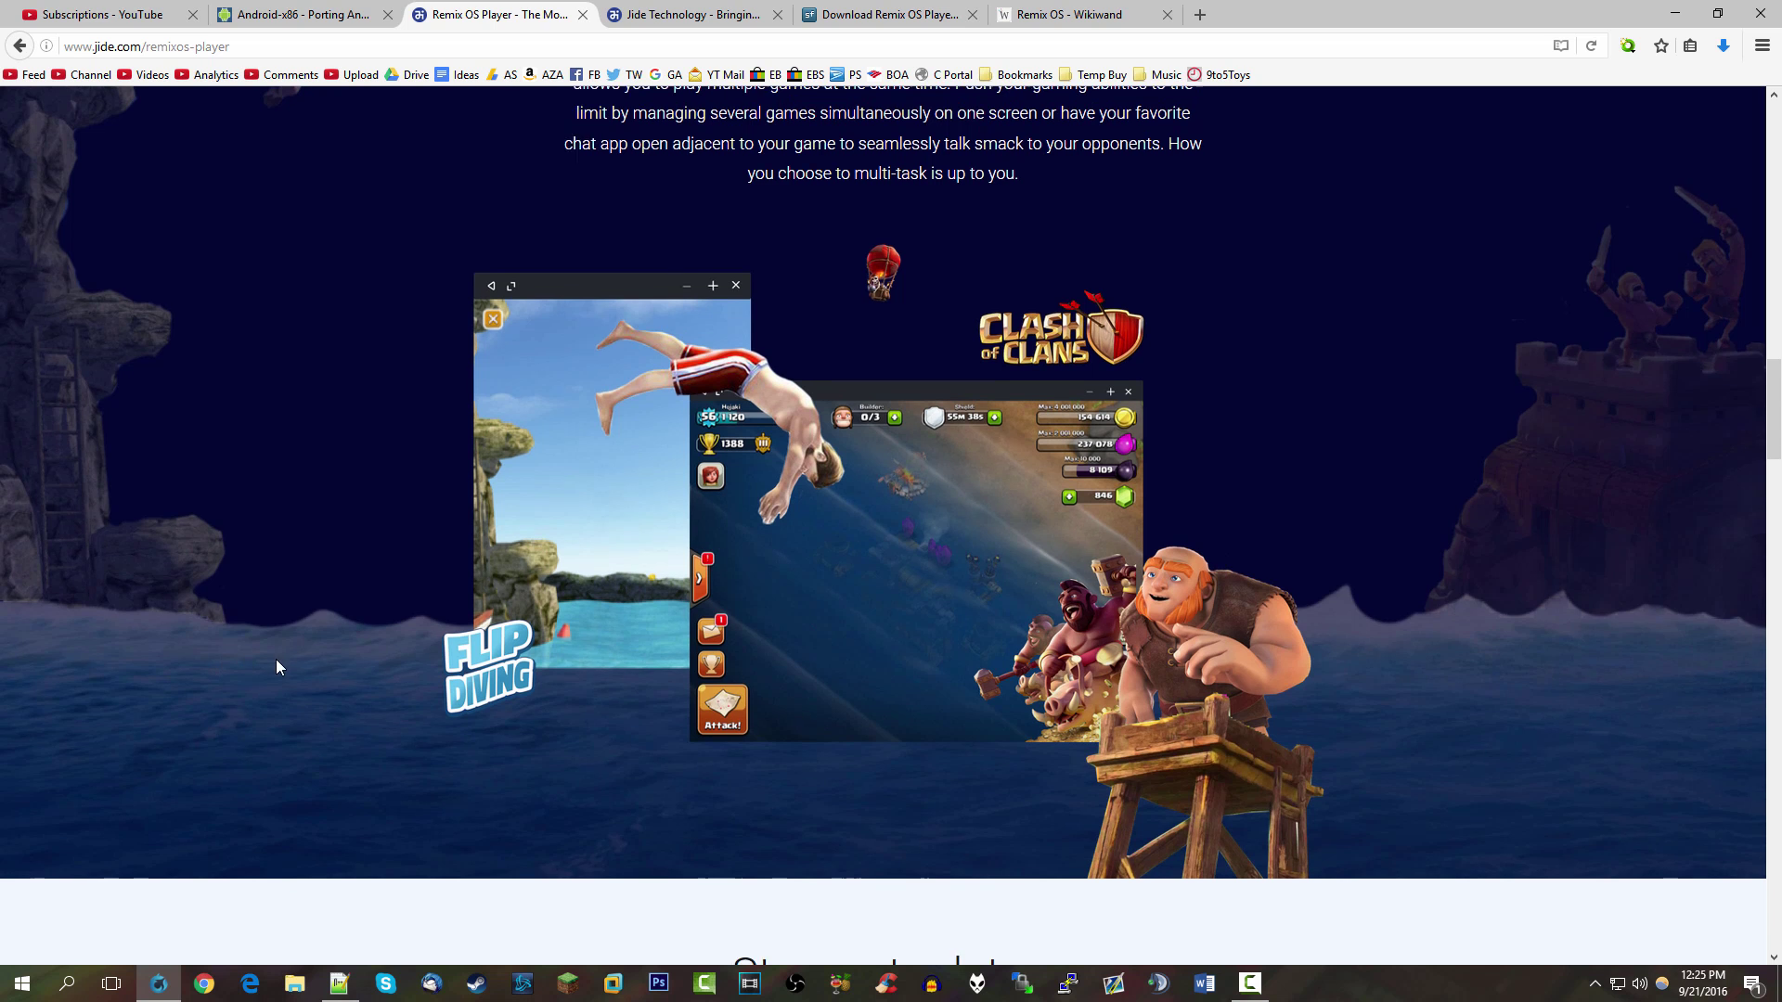
scroll(278, 662, down, 6)
scroll(282, 662, up, 9)
scroll(282, 668, down, 2)
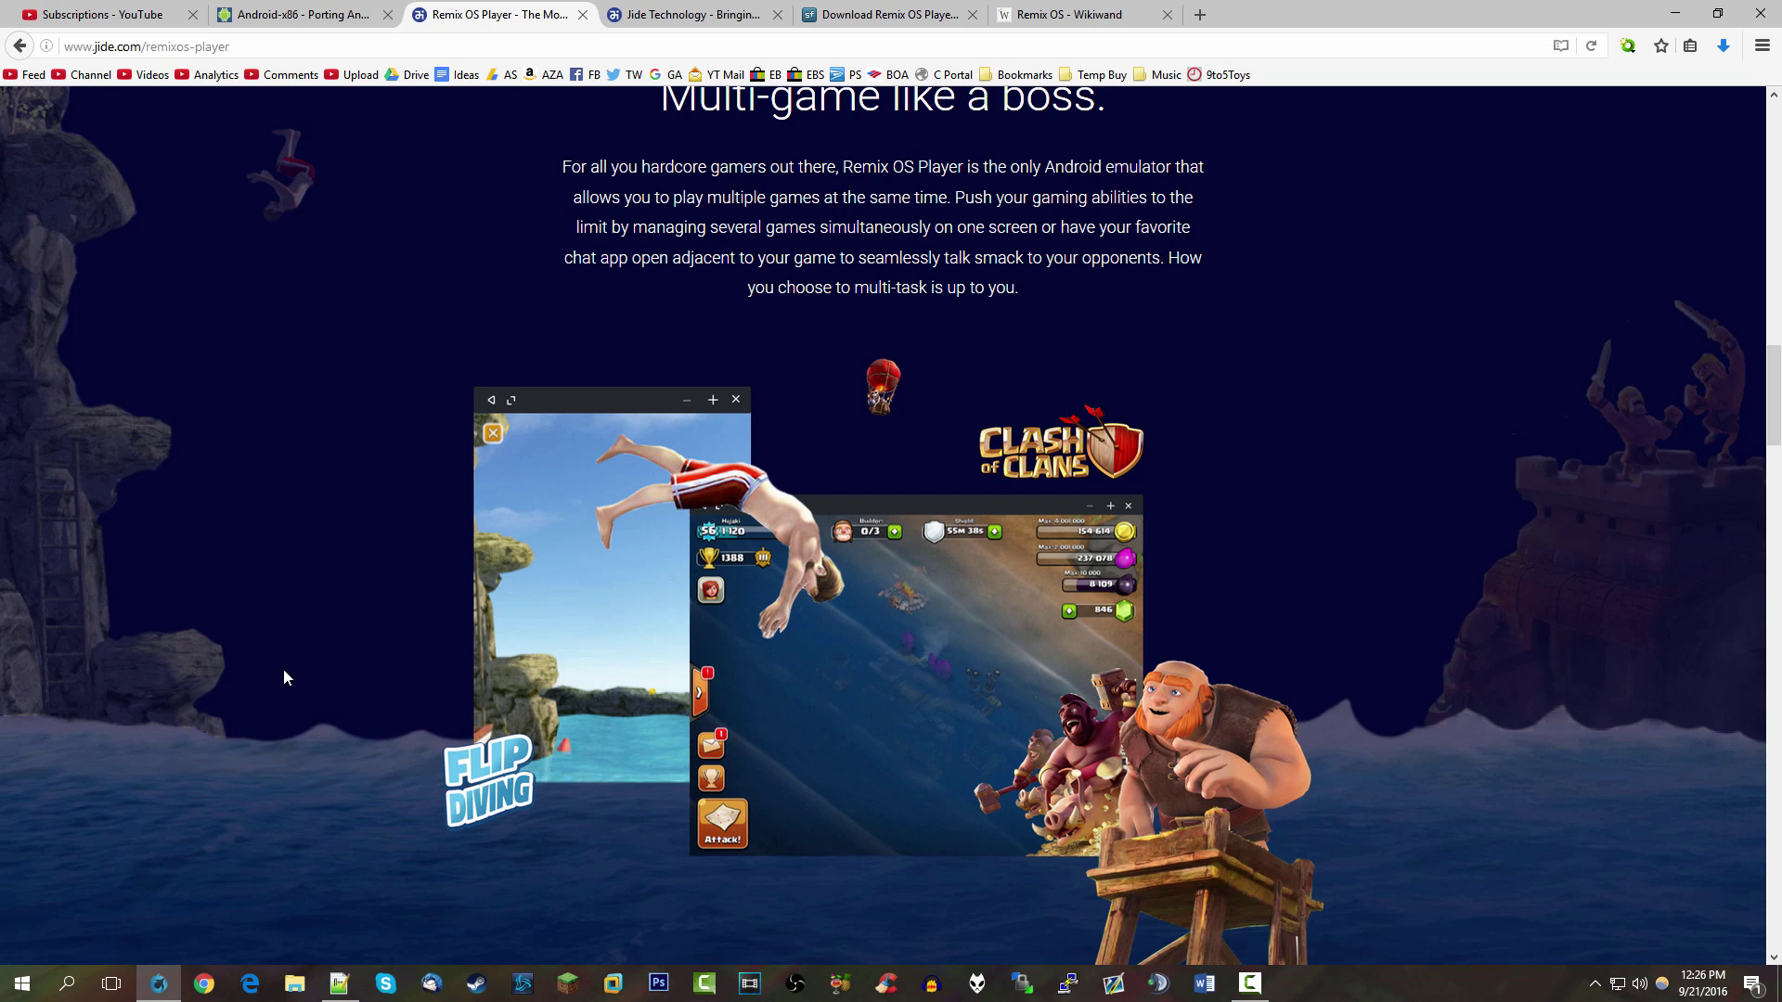
scroll(284, 671, down, 8)
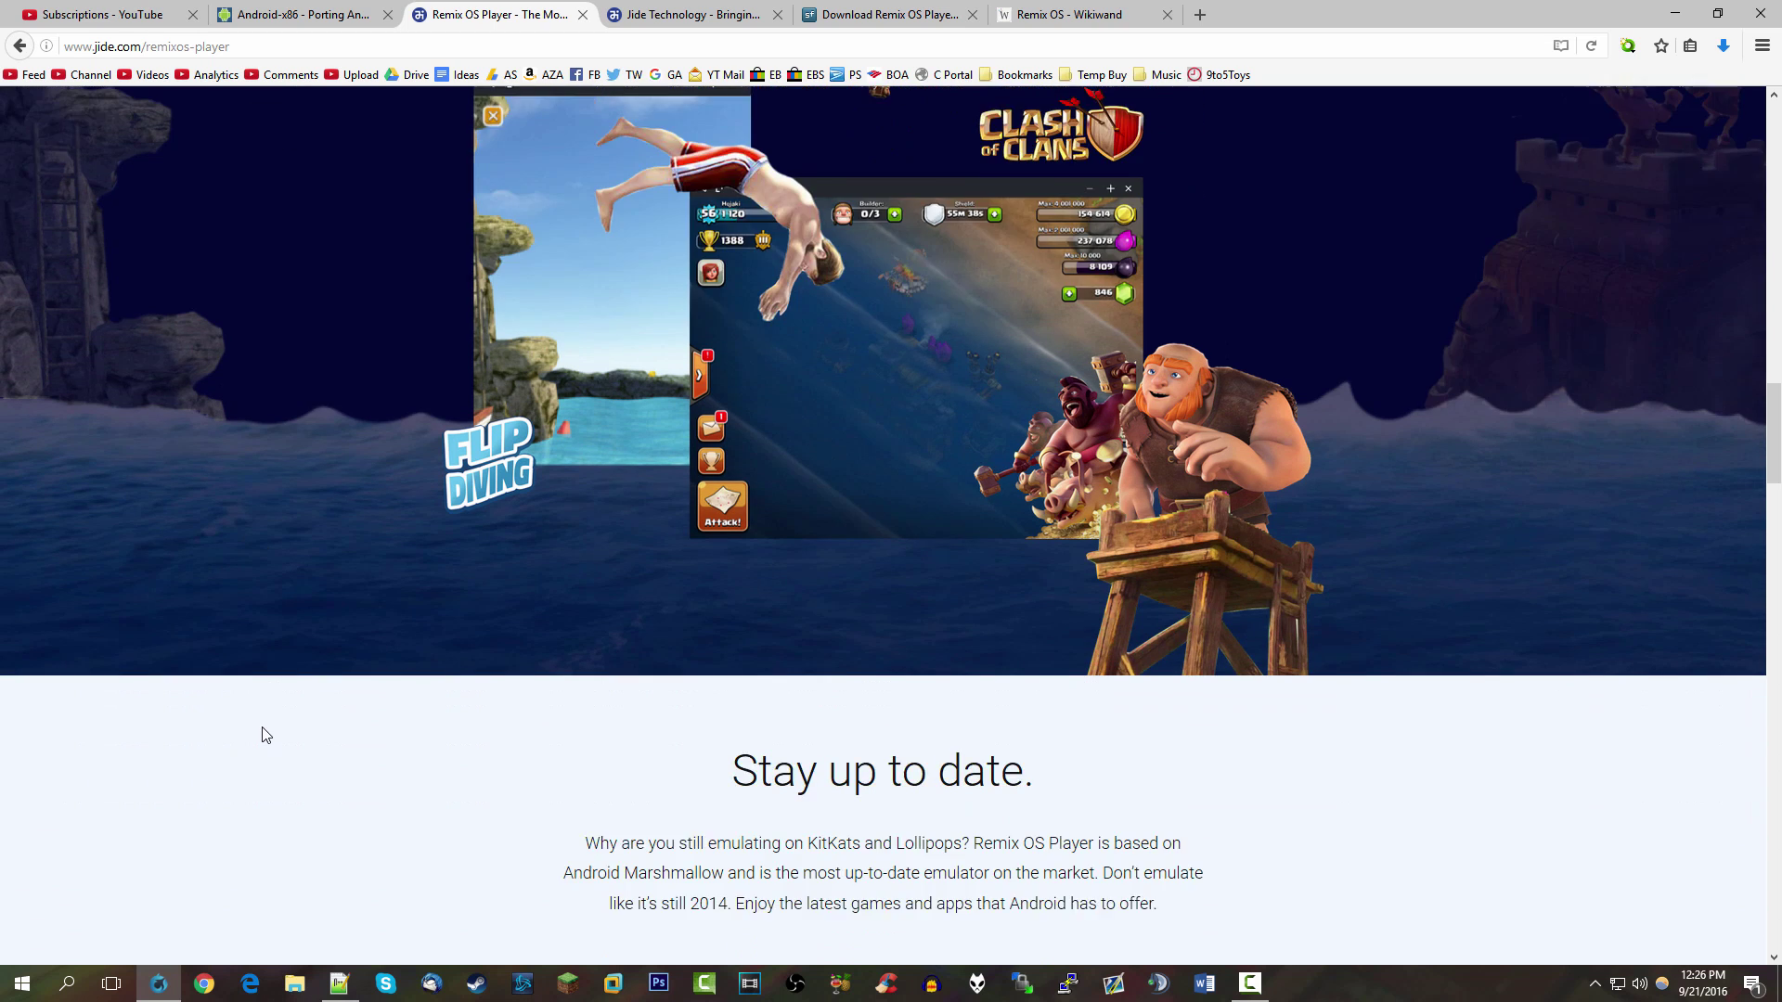
scroll(272, 740, down, 3)
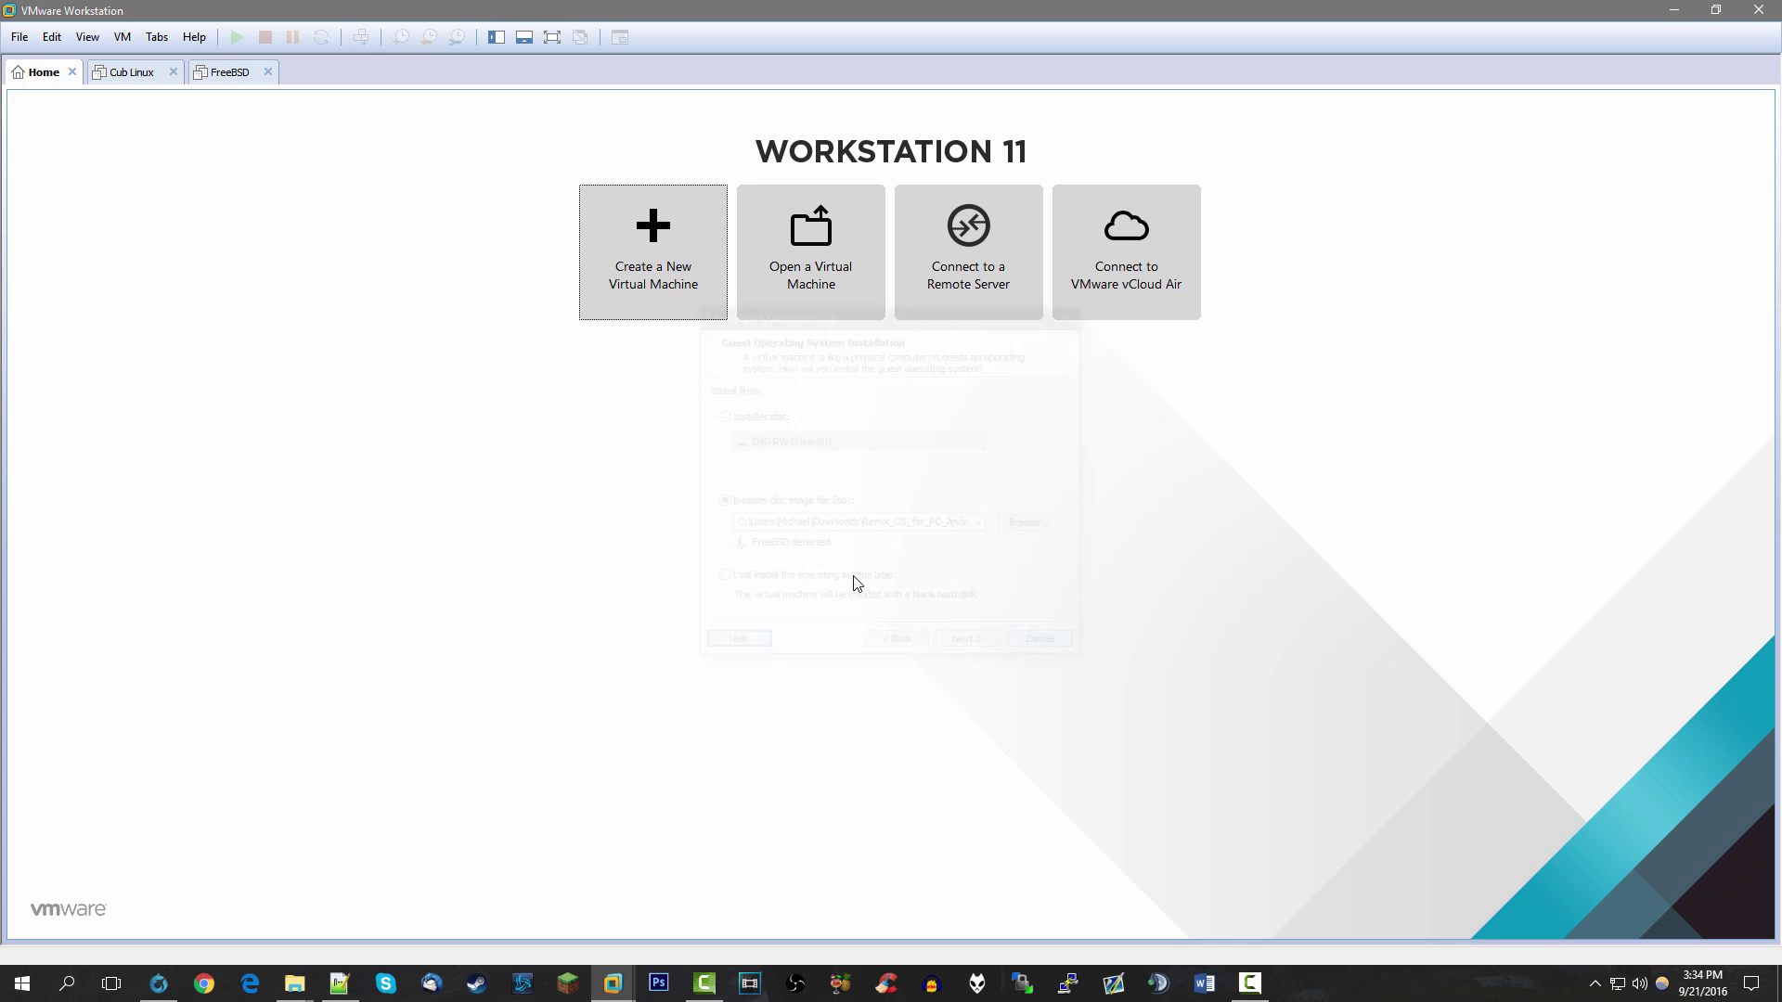
Create a typical VM named 'Remix OS' from the installer ISO, storing its disk as a single file
click(624, 261)
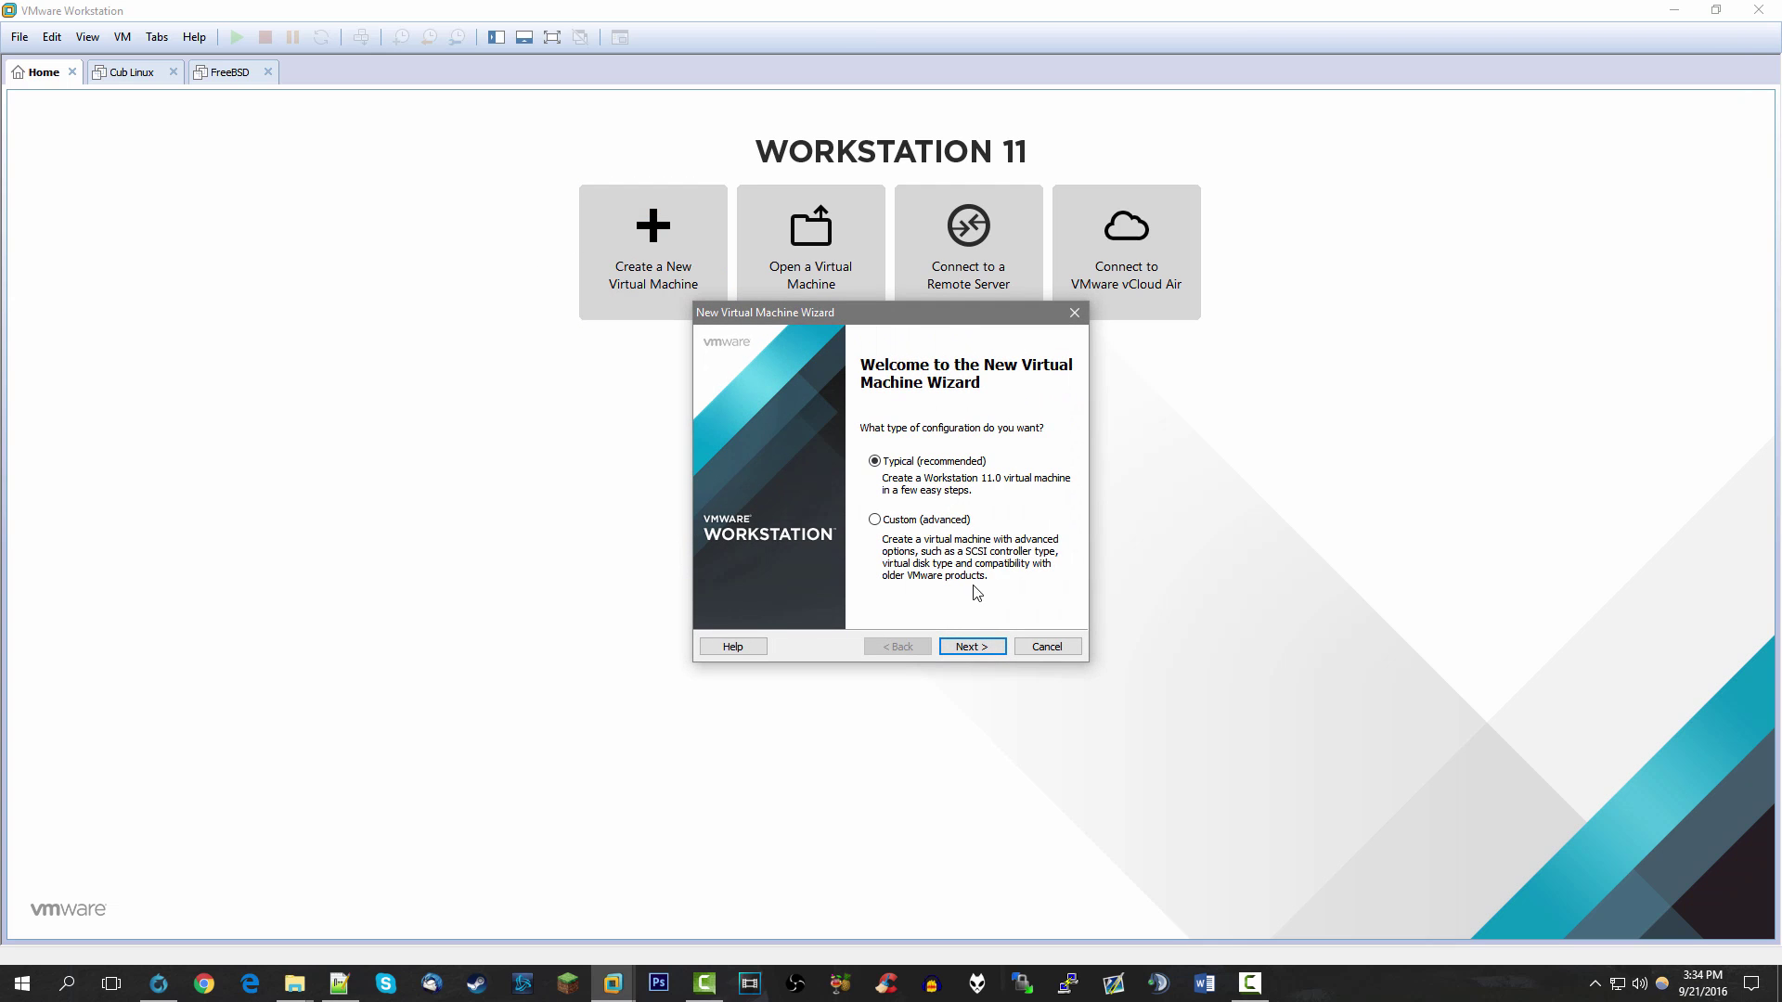
click(970, 647)
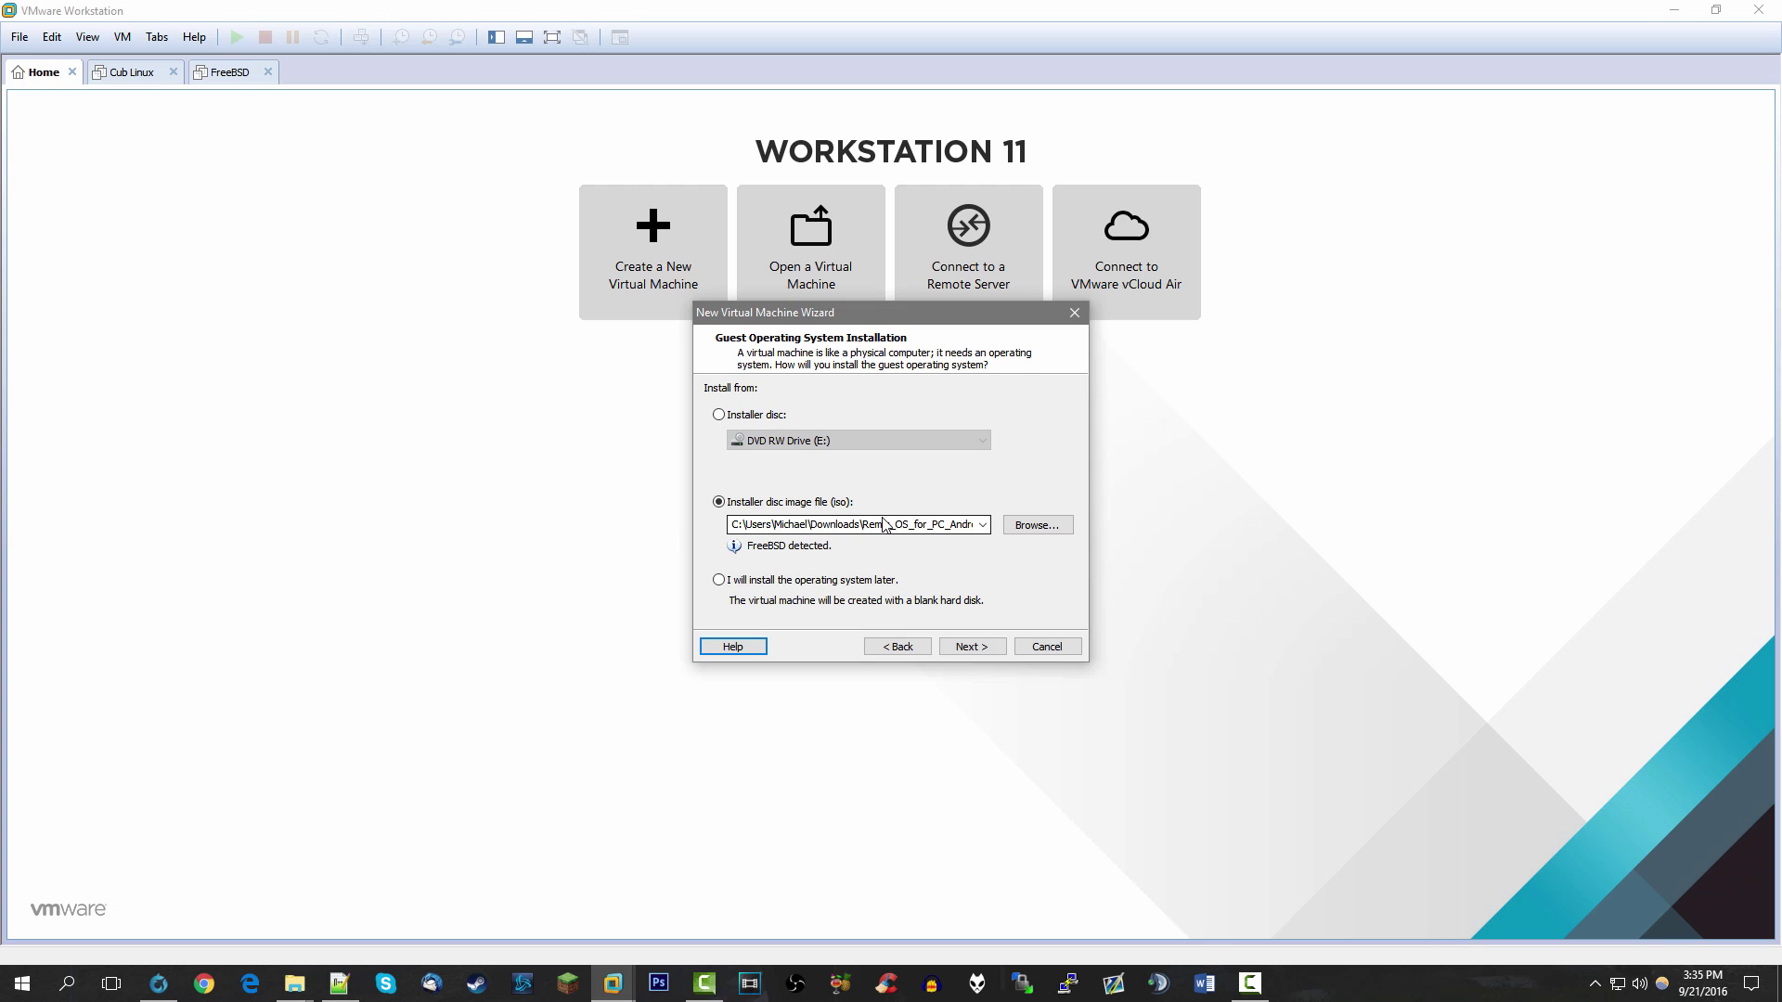
click(961, 647)
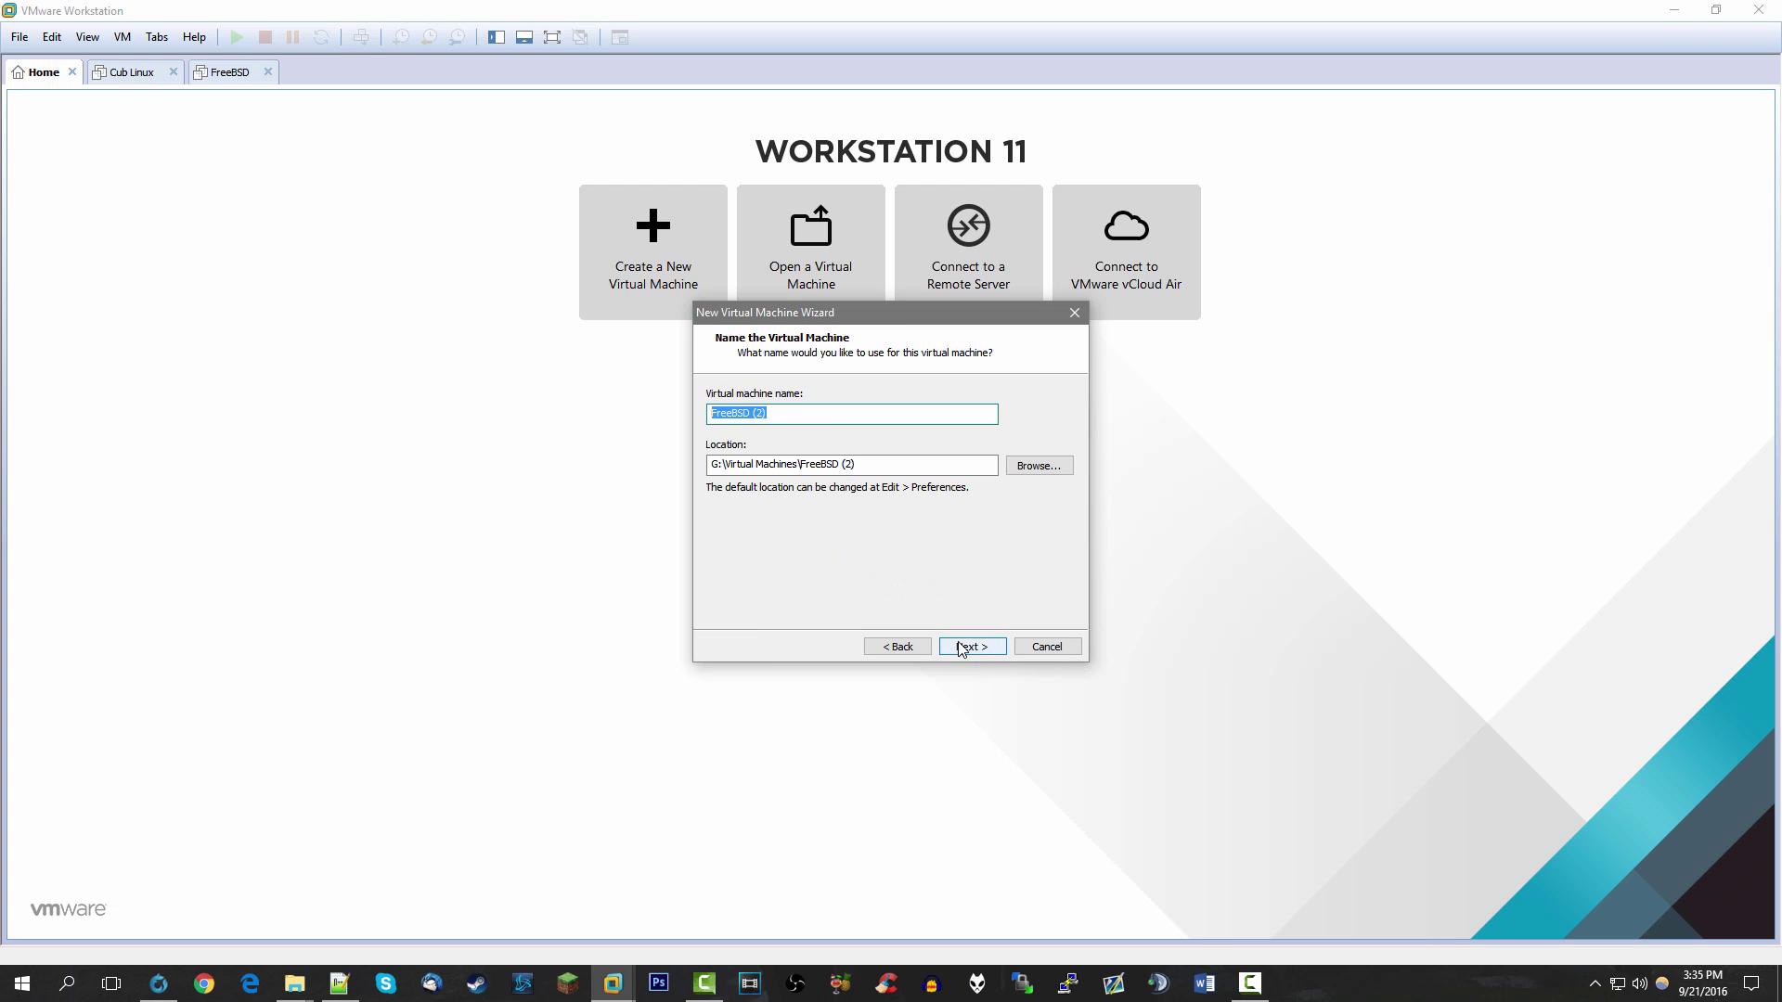
text(Remix OS)
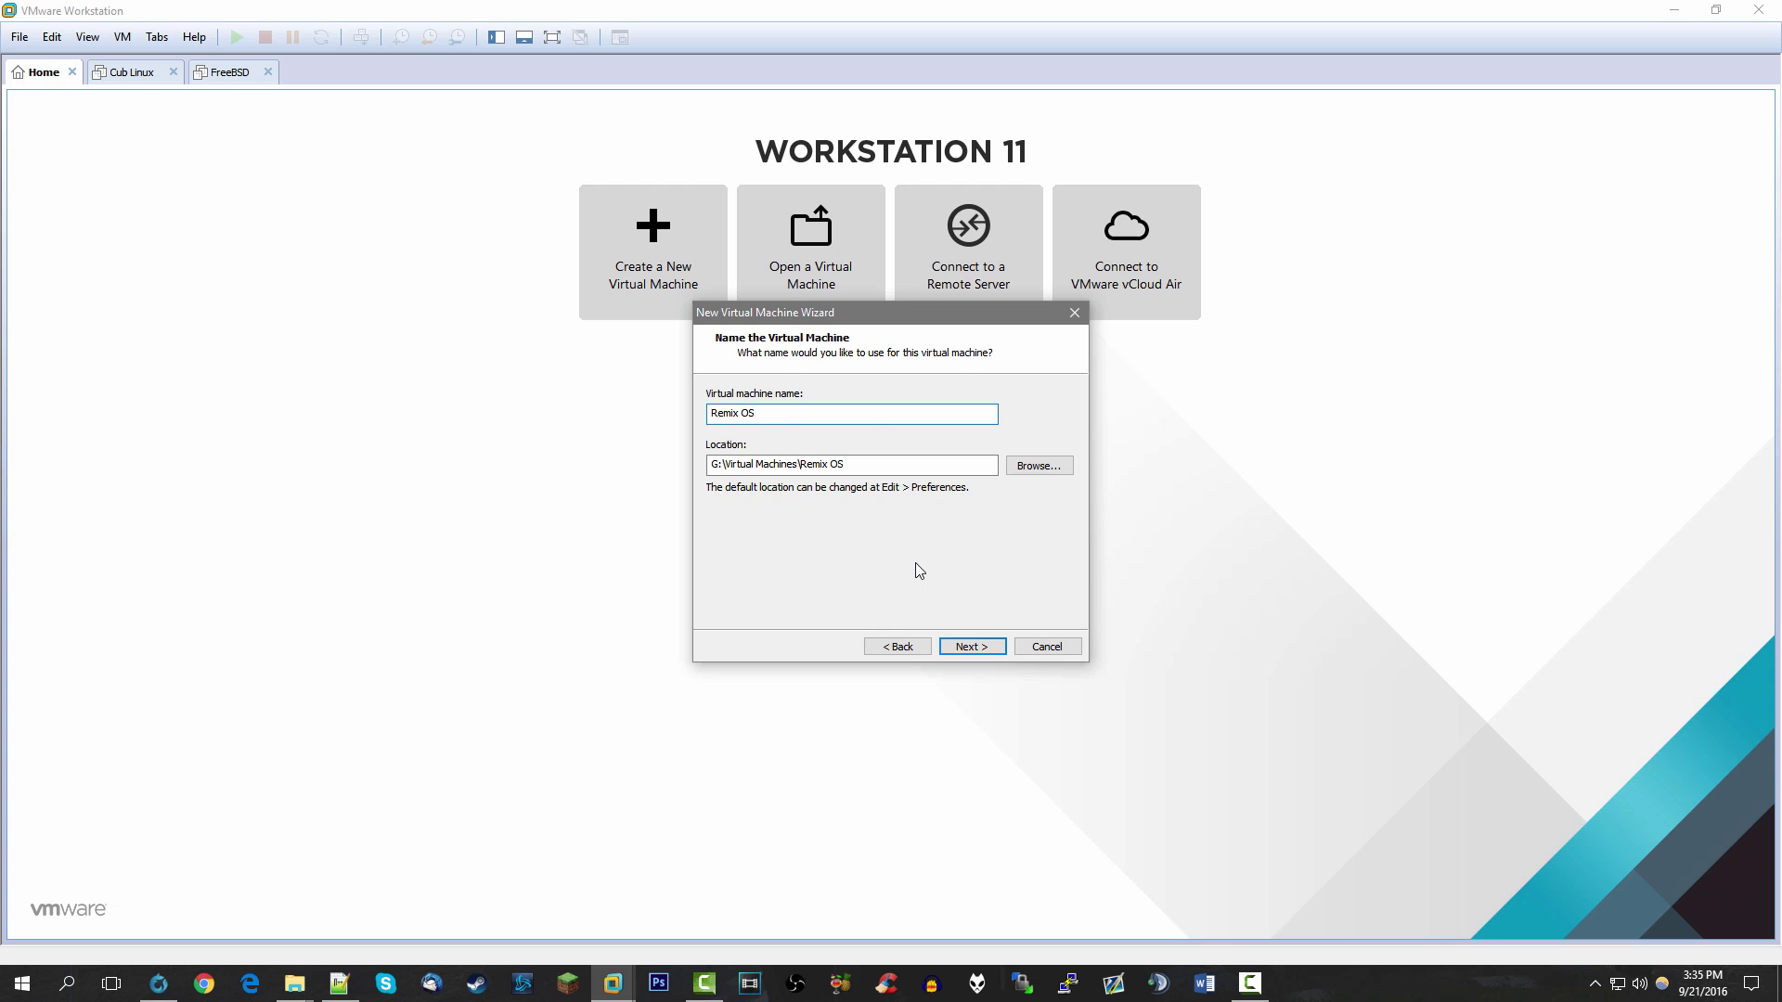
key(Return)
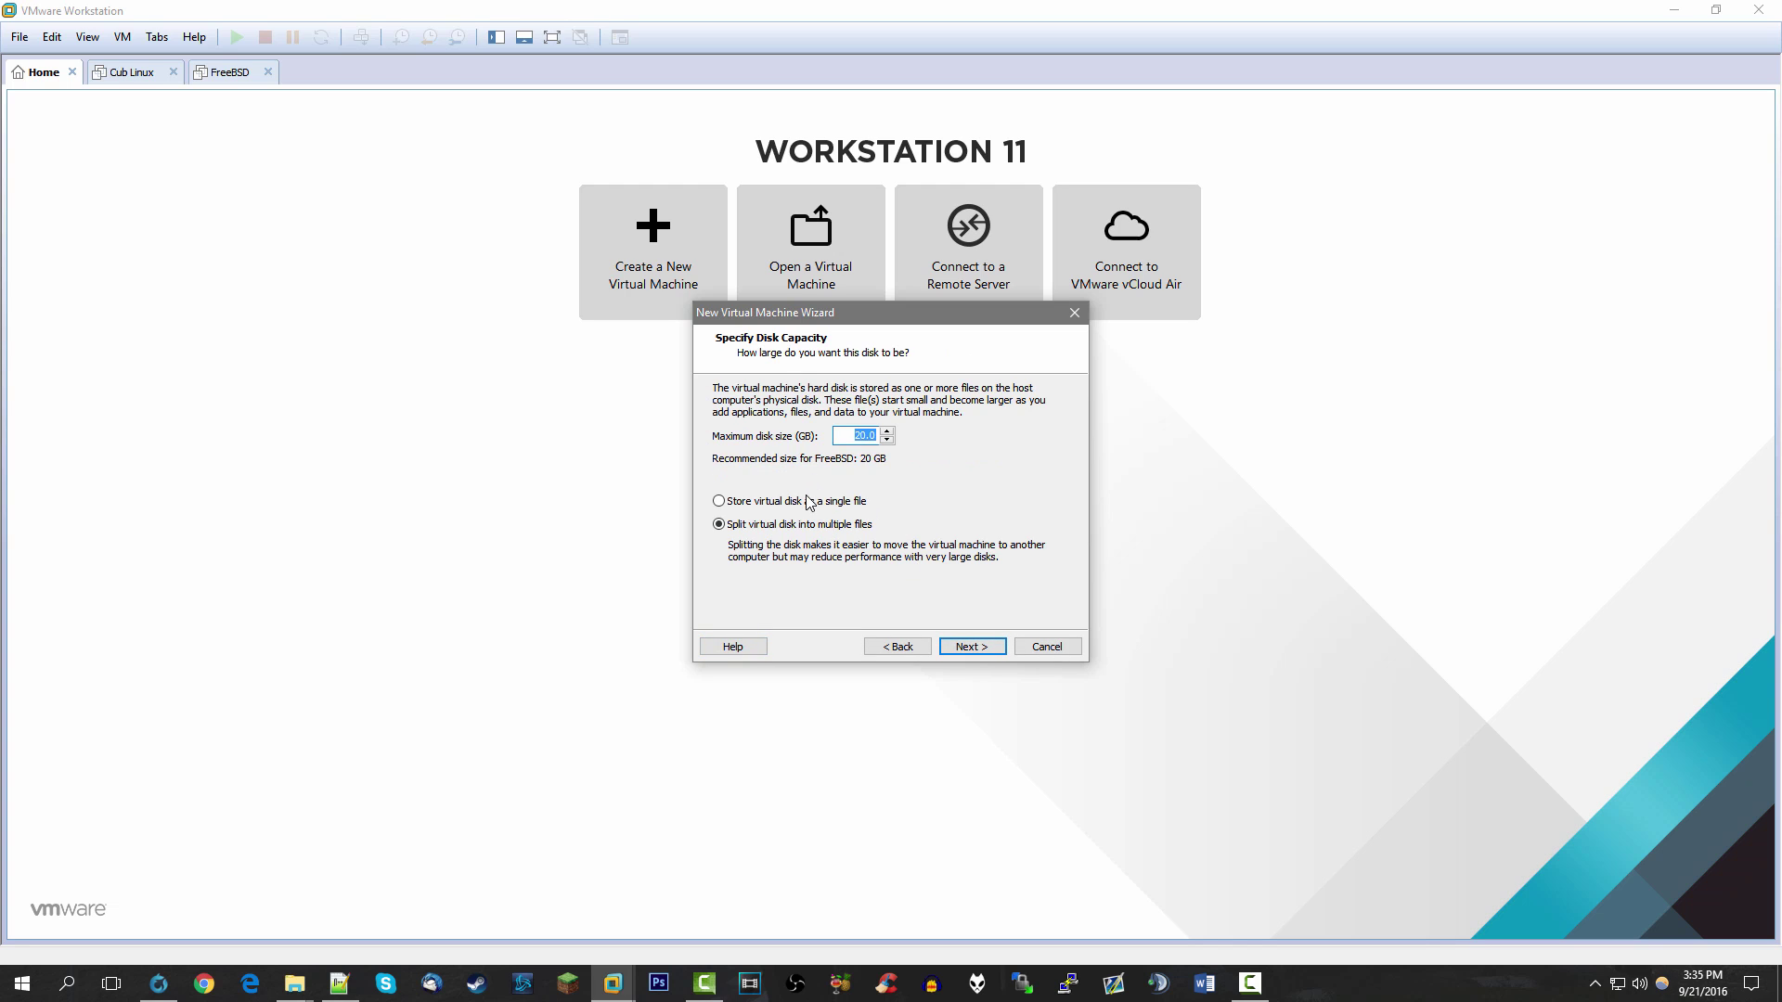
click(809, 501)
click(971, 647)
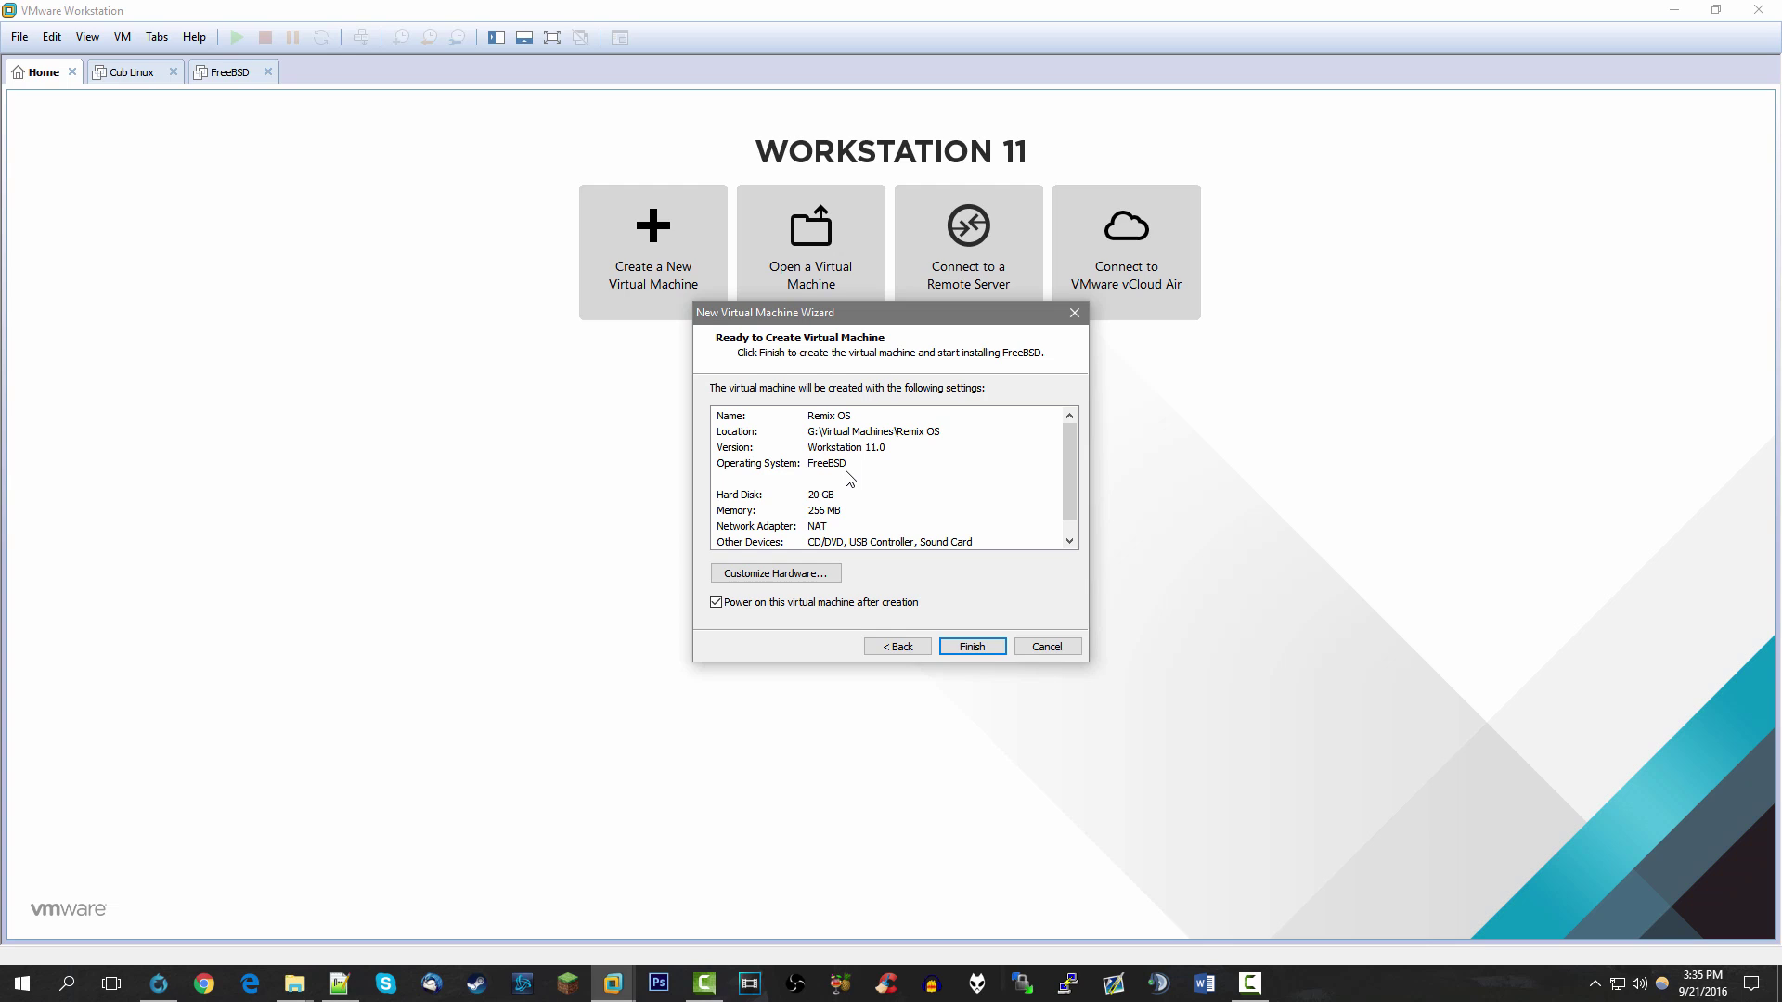
Set the VM hardware to 2048 MB memory and 2 cores per processor, then finish creating it
click(796, 576)
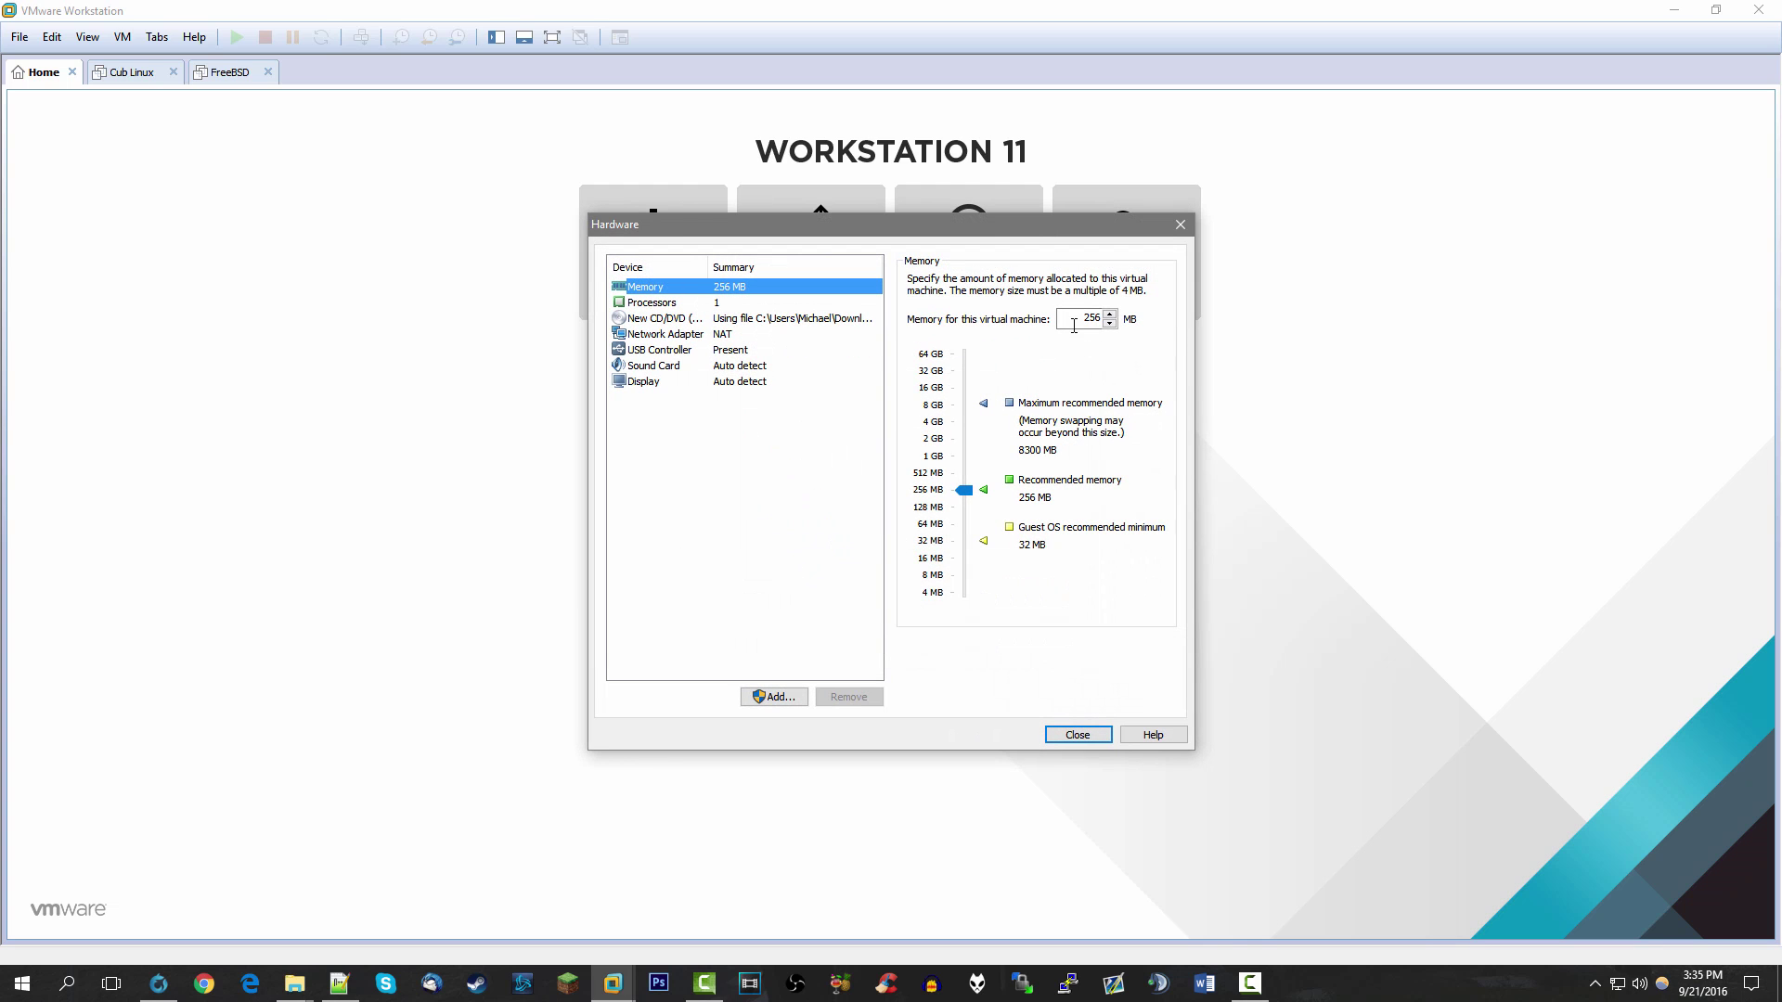
text(2048)
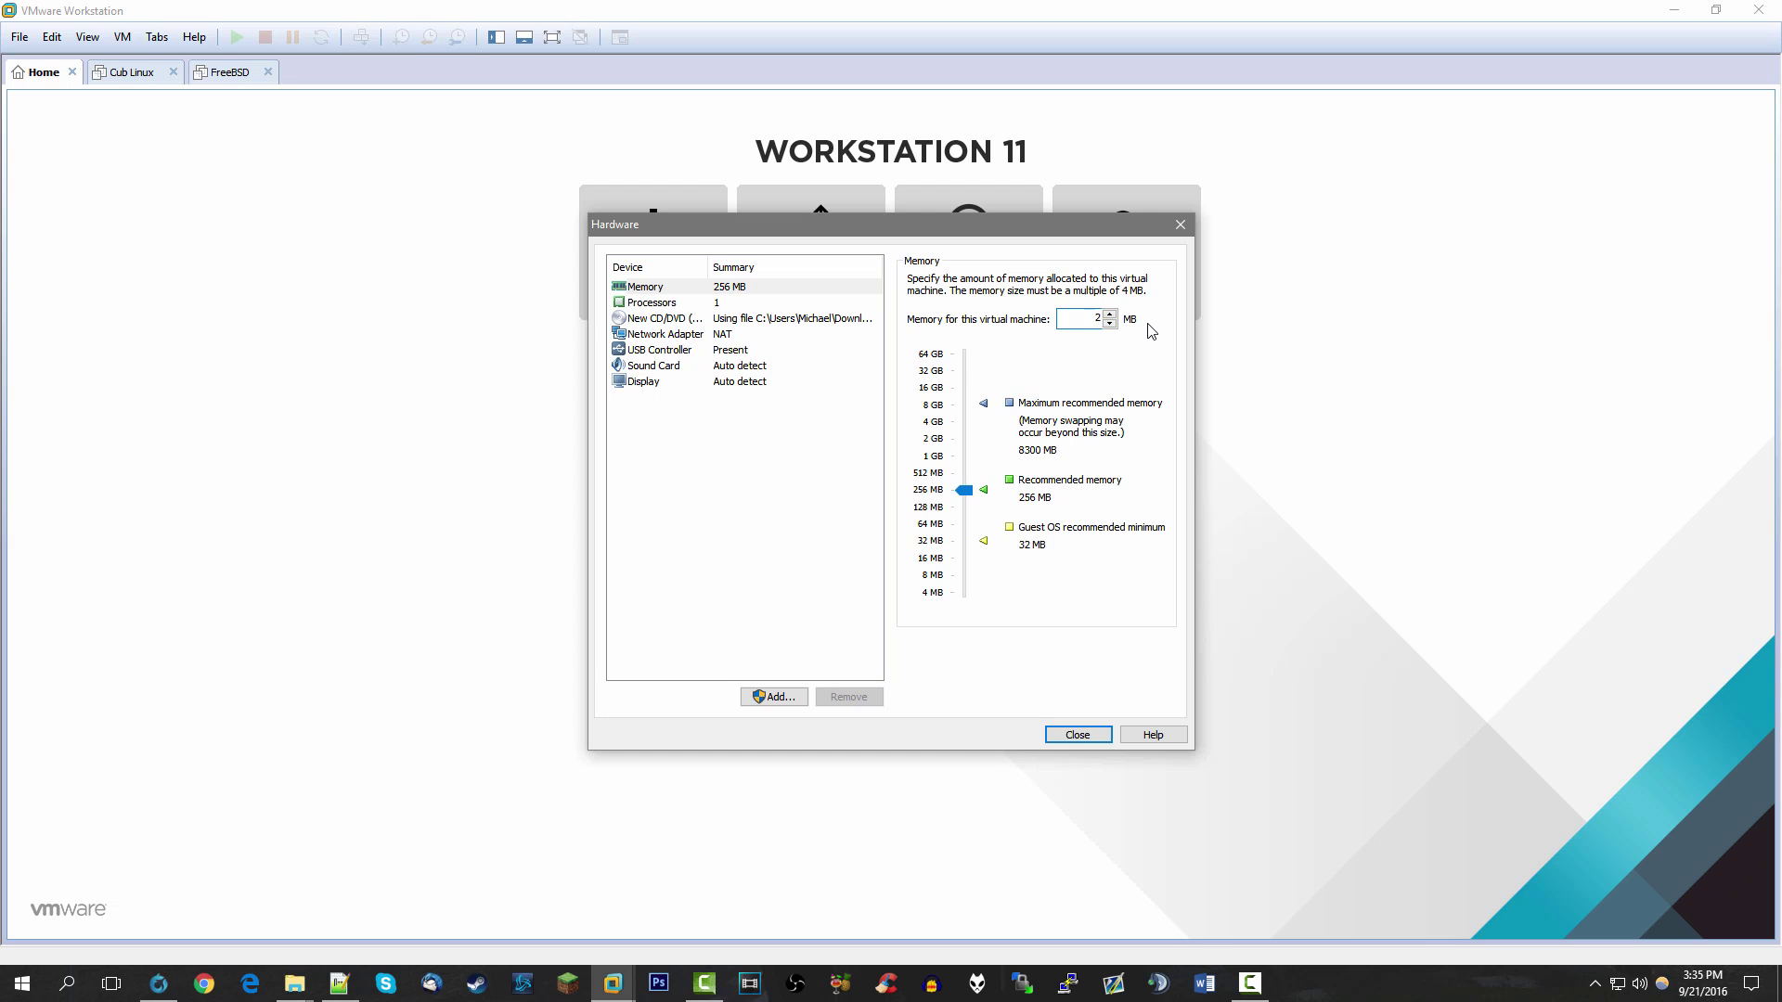
click(743, 302)
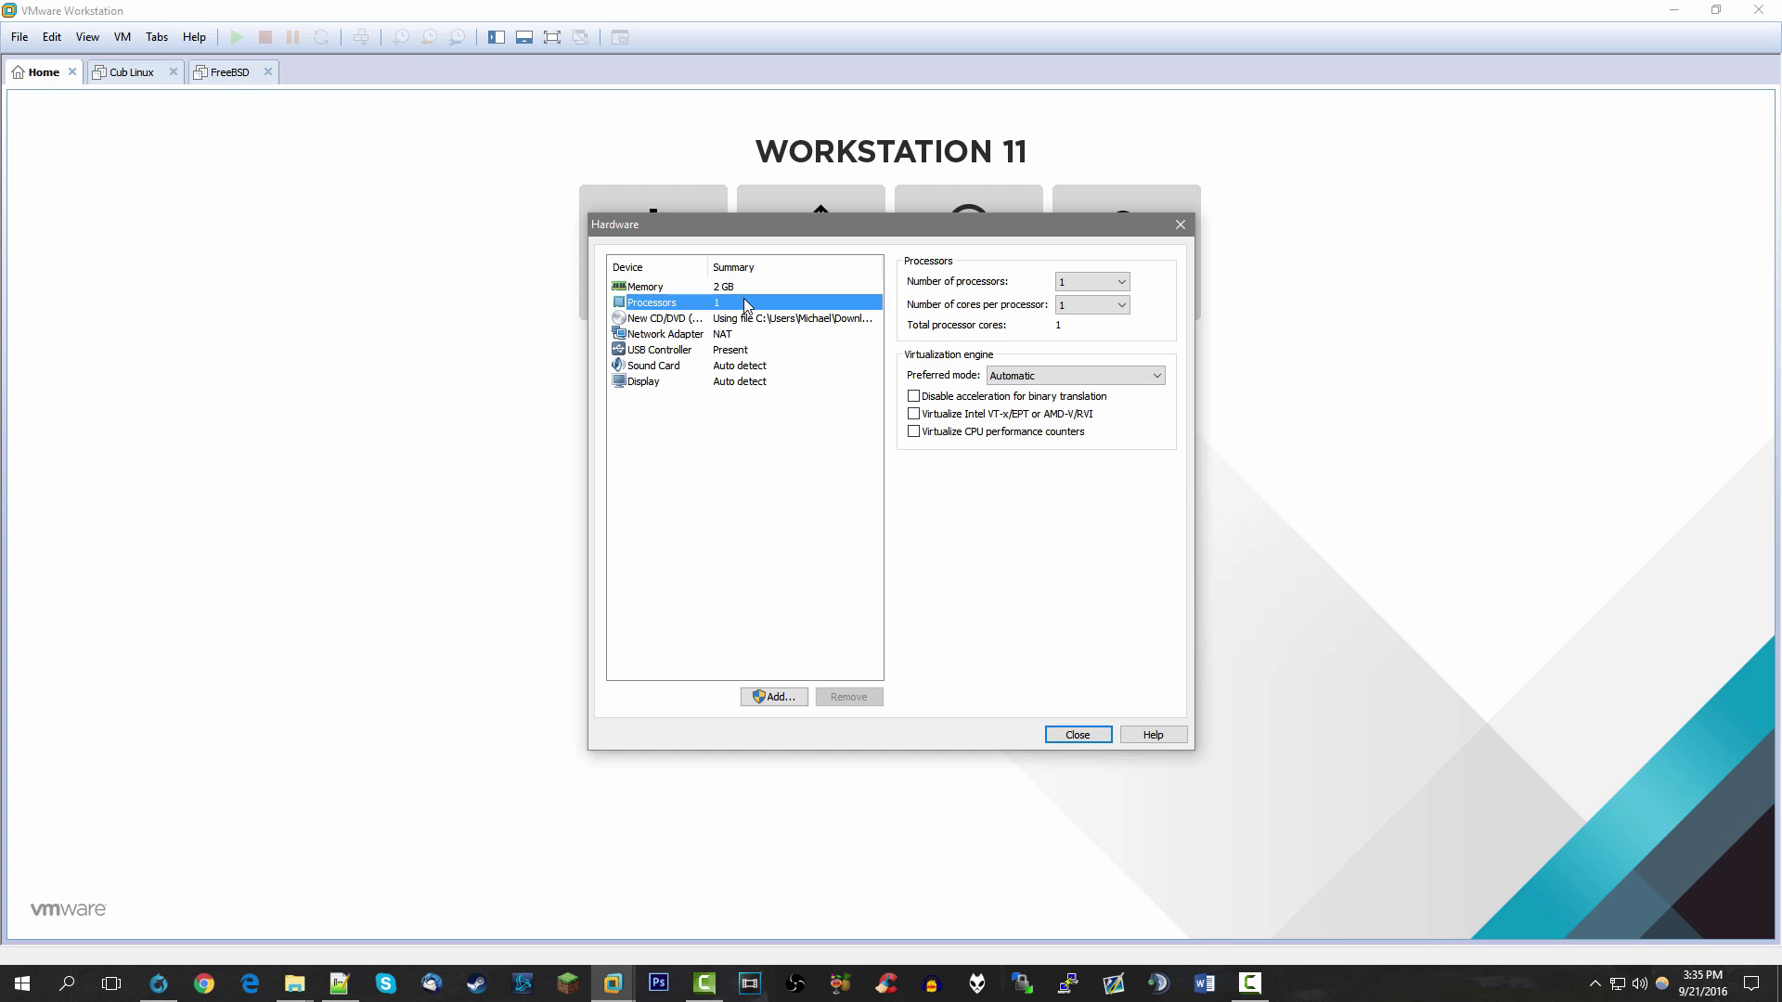
click(1088, 306)
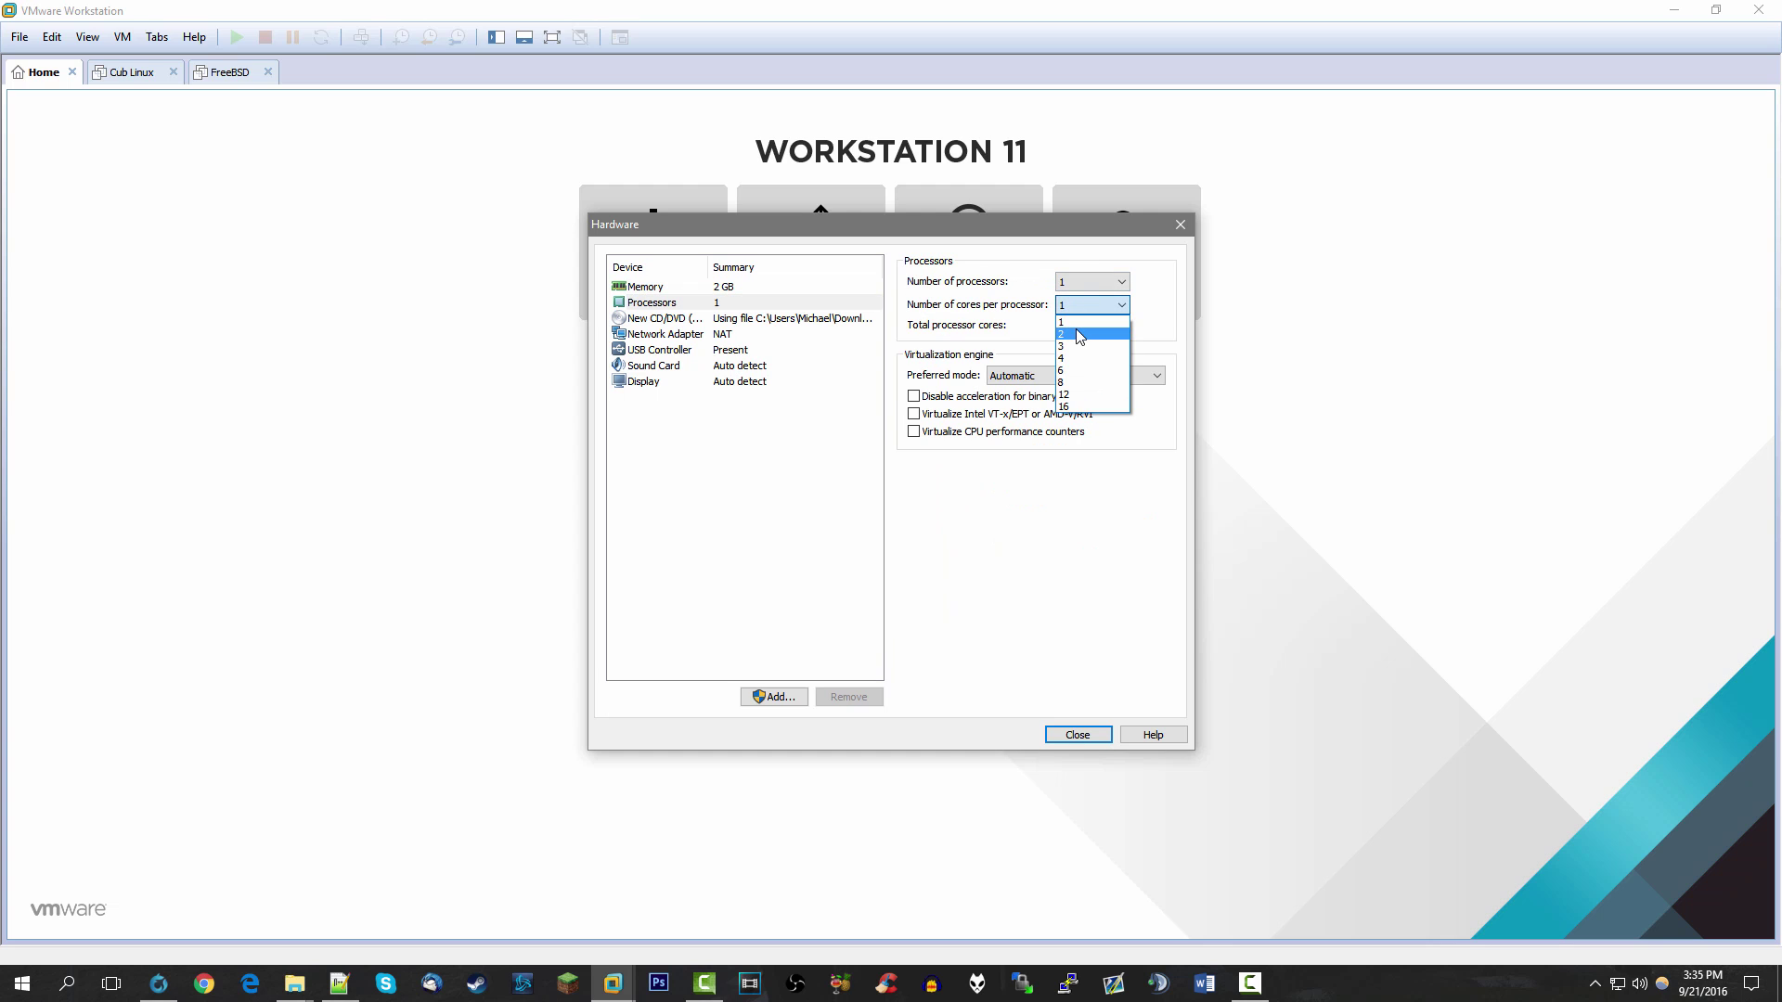
click(1078, 333)
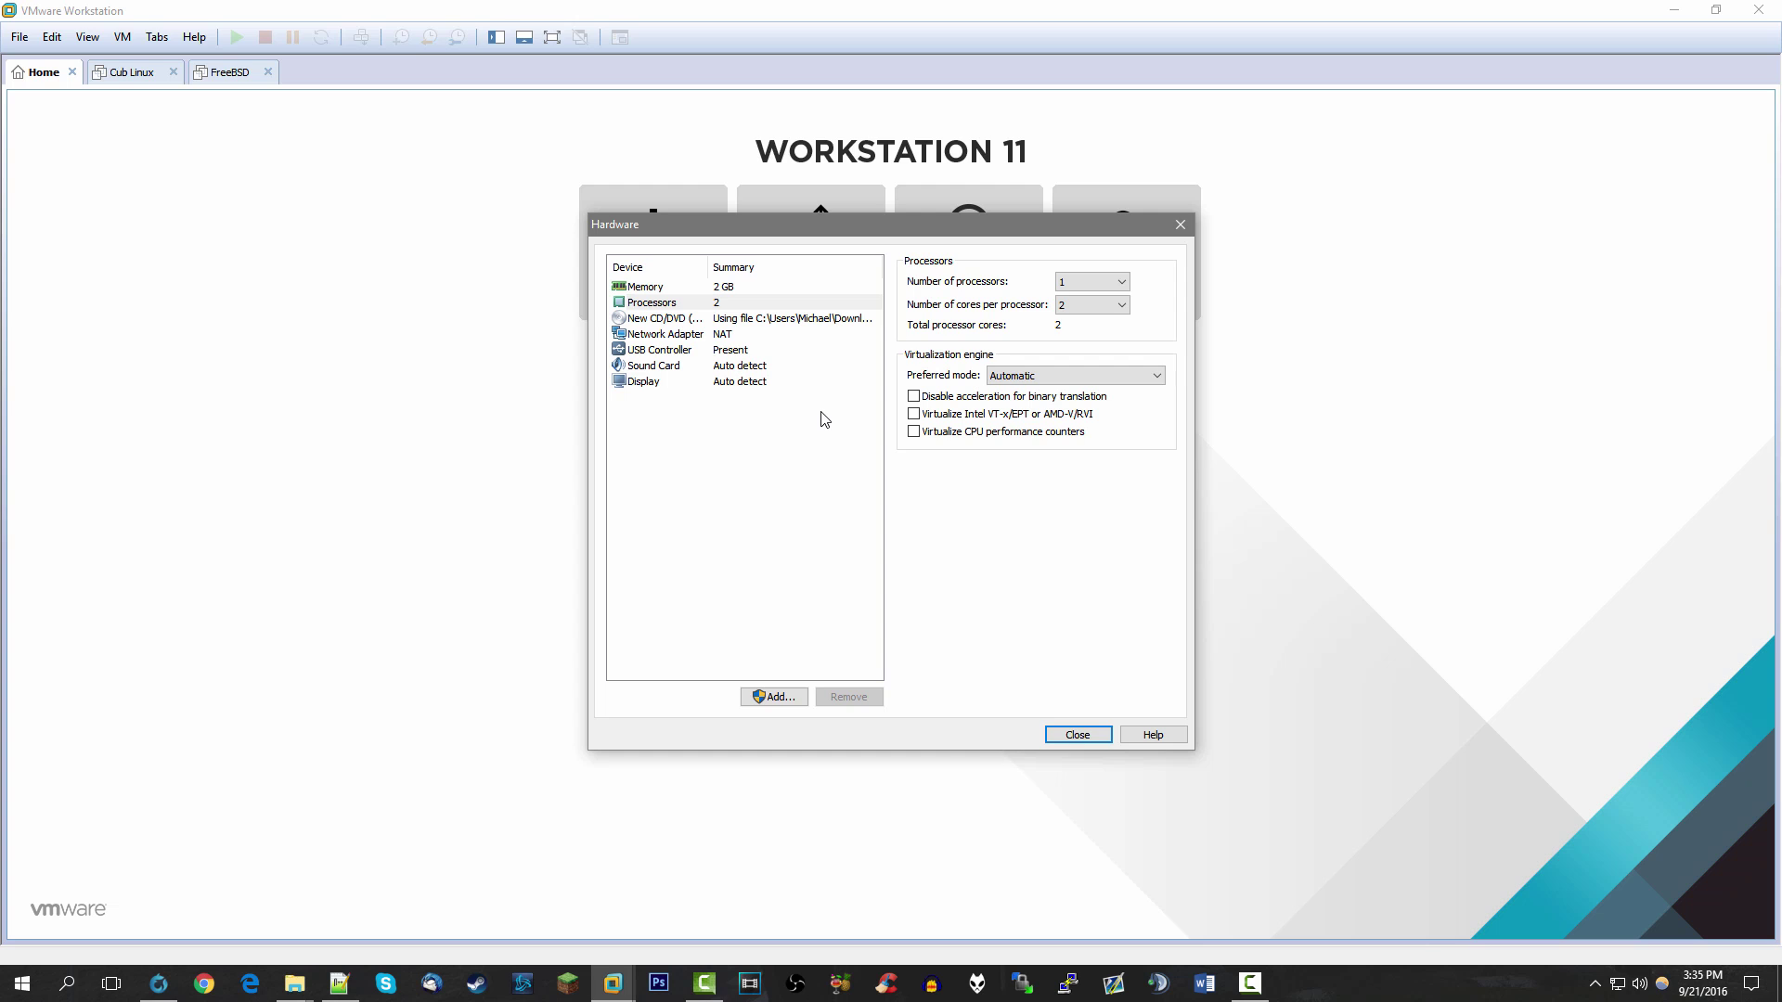
click(1074, 736)
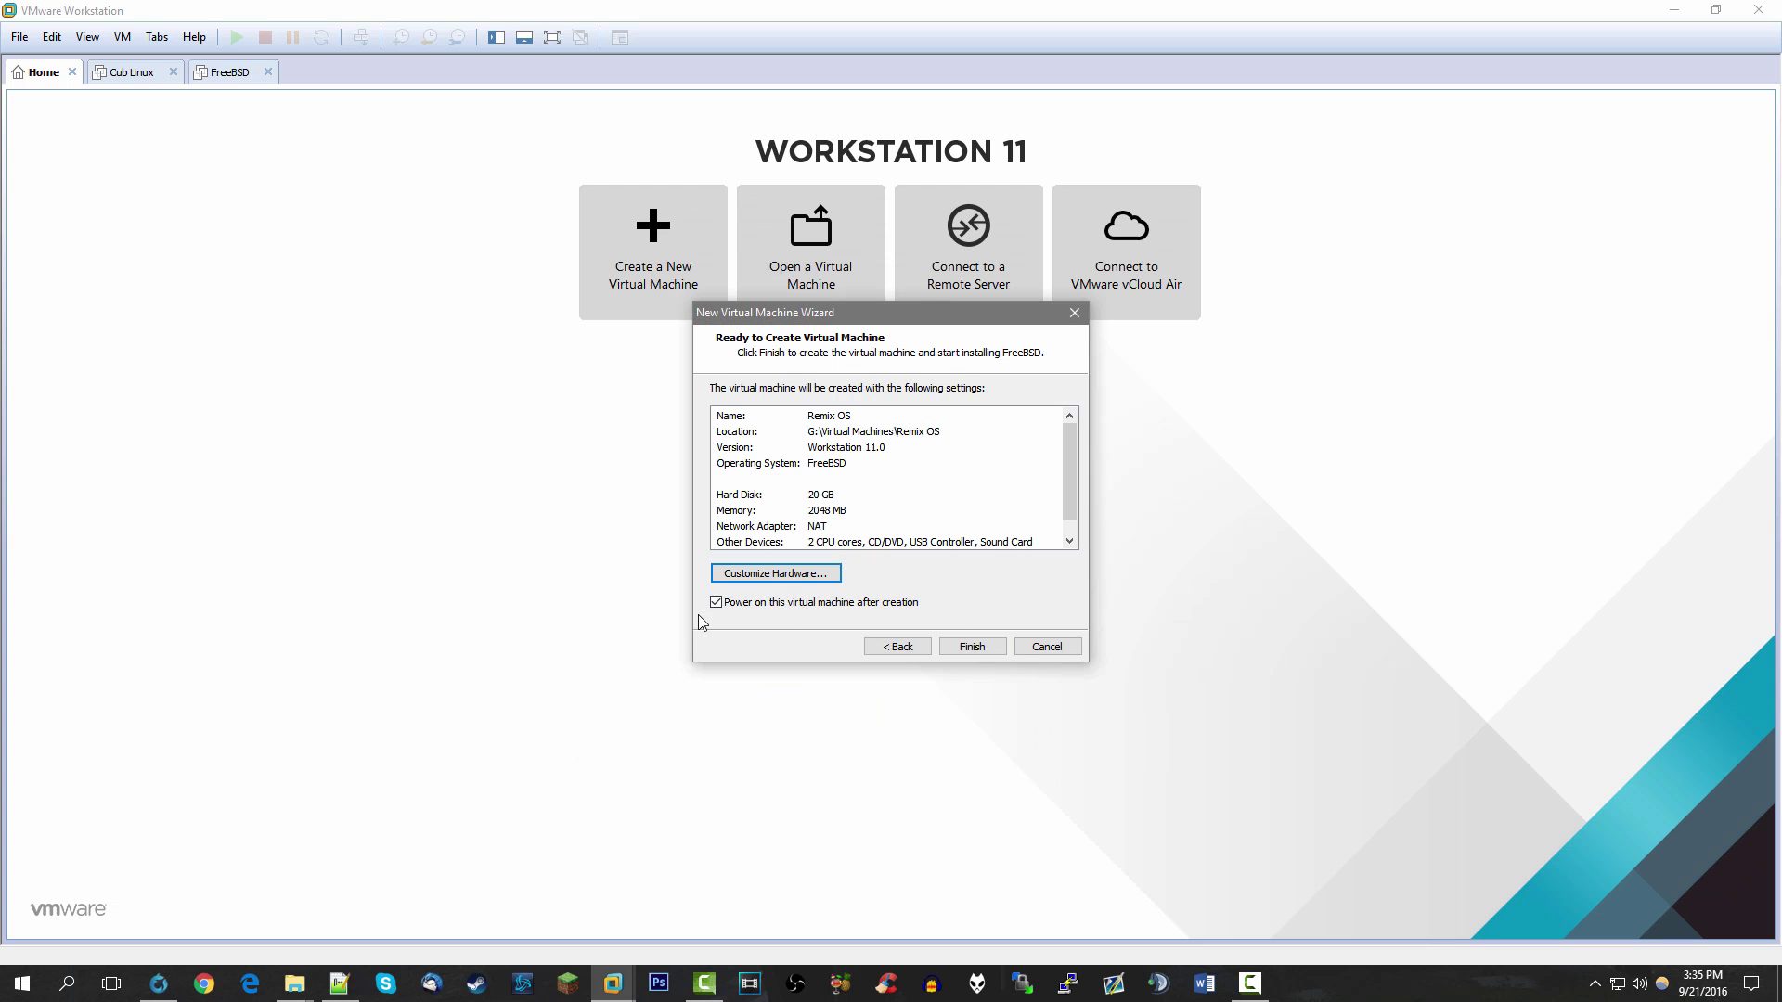
click(990, 650)
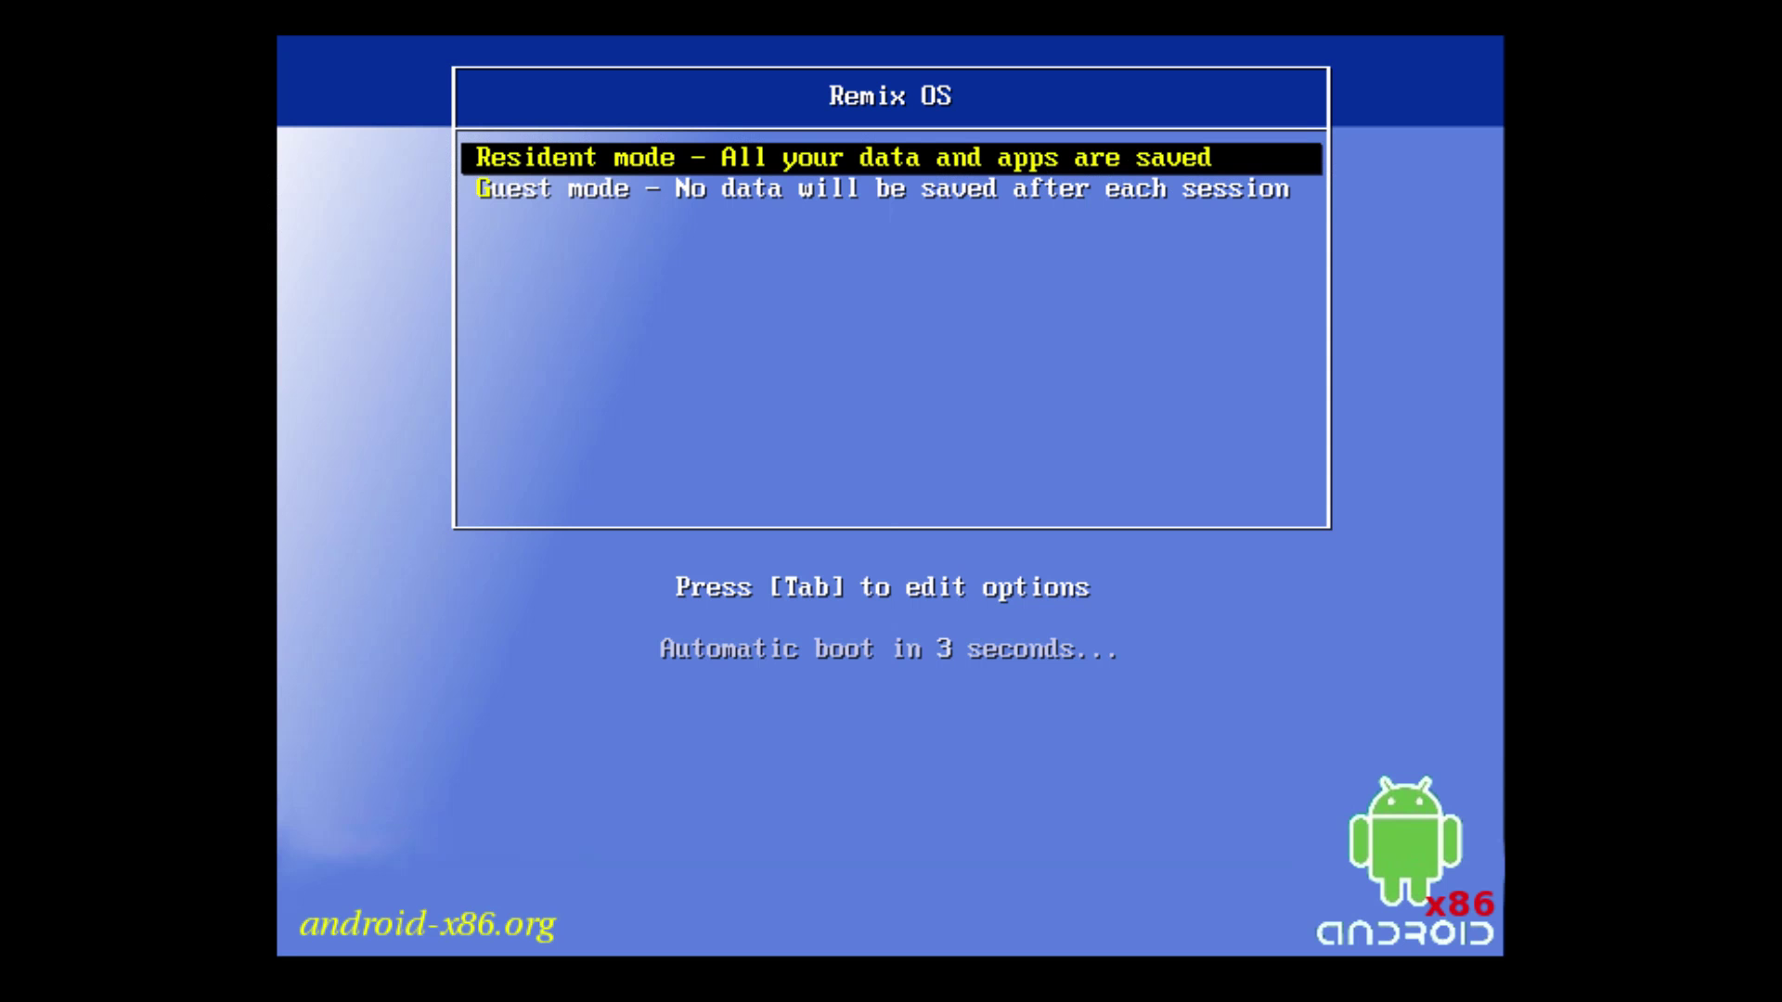
At the Remix OS boot menu, press Tab to edit the Resident mode boot options
key(Tab)
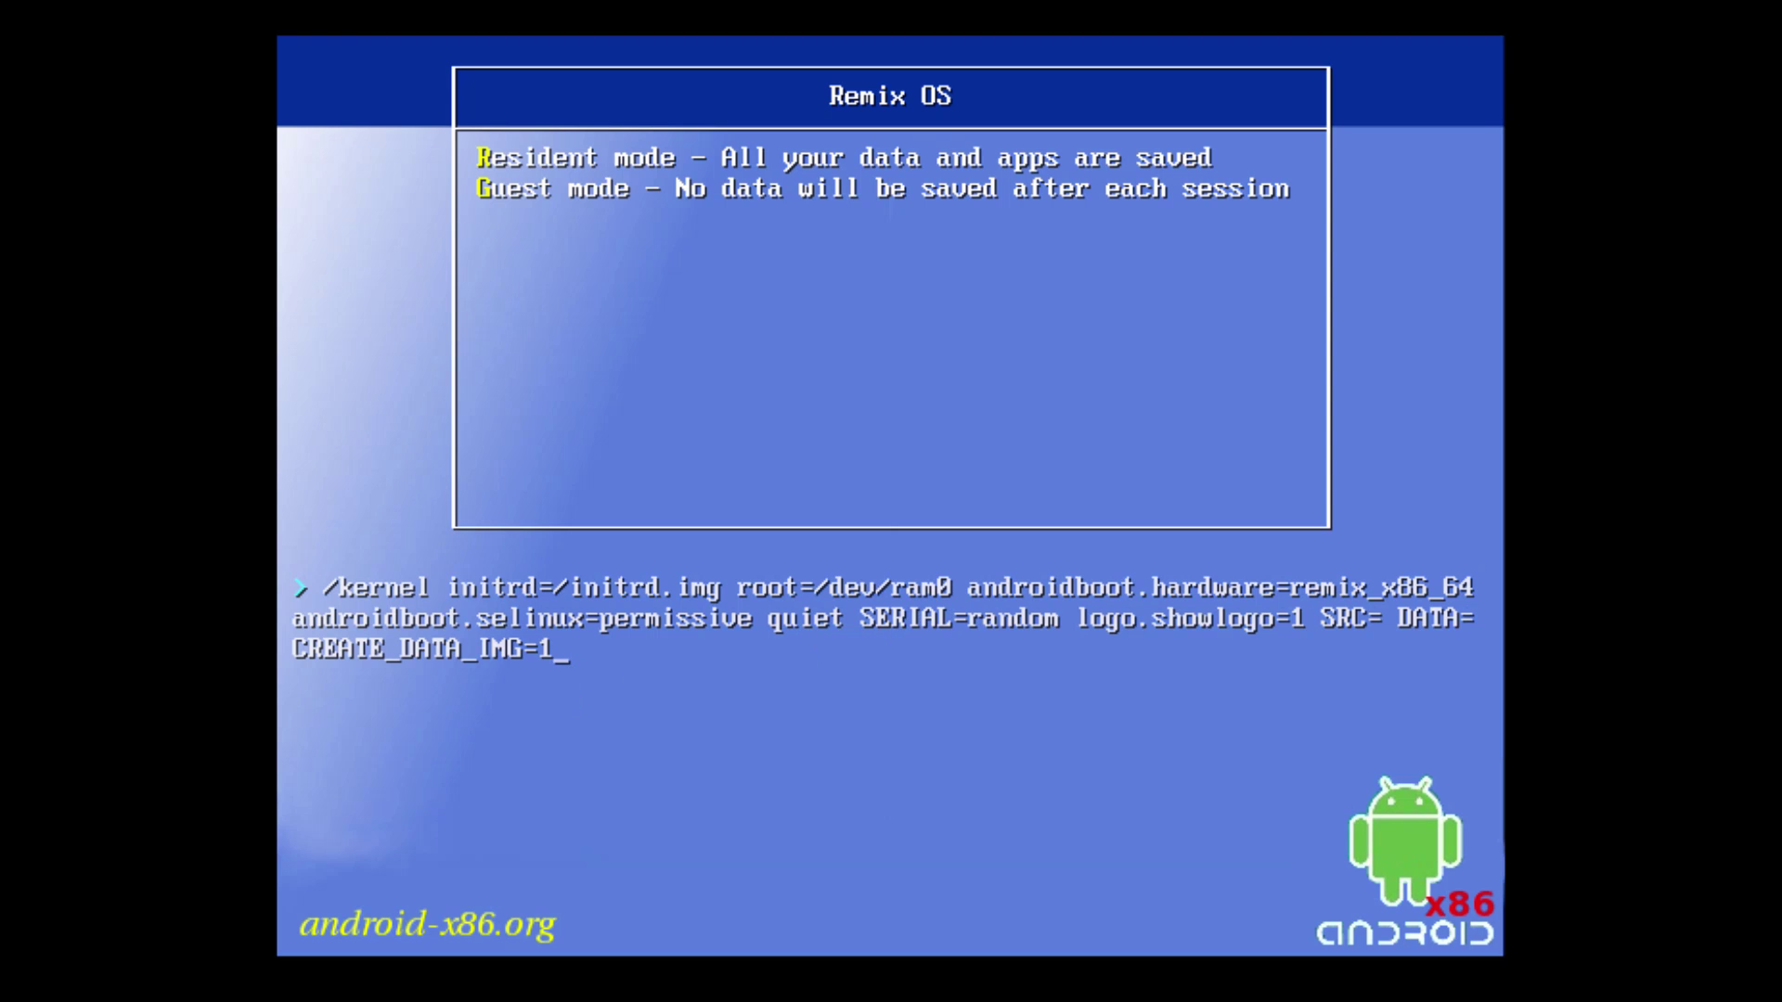
Replace the data options after 'quiet' with INSTALL=1 and boot the installer
key(BackSpace)
key(BackSpace)
key(BackSpace)
key(BackSpace)
key(BackSpace)
key(BackSpace)
key(BackSpace)
key(BackSpace)
key(BackSpace)
key(BackSpace)
key(BackSpace)
key(BackSpace)
key(BackSpace)
key(BackSpace)
key(BackSpace)
key(BackSpace)
key(BackSpace)
key(BackSpace)
key(BackSpace)
key(BackSpace)
key(BackSpace)
key(BackSpace)
key(BackSpace)
key(BackSpace)
key(BackSpace)
key(BackSpace)
key(BackSpace)
key(BackSpace)
key(BackSpace)
key(BackSpace)
key(BackSpace)
key(BackSpace)
key(BackSpace)
key(BackSpace)
key(BackSpace)
key(BackSpace)
key(BackSpace)
key(BackSpace)
key(BackSpace)
key(BackSpace)
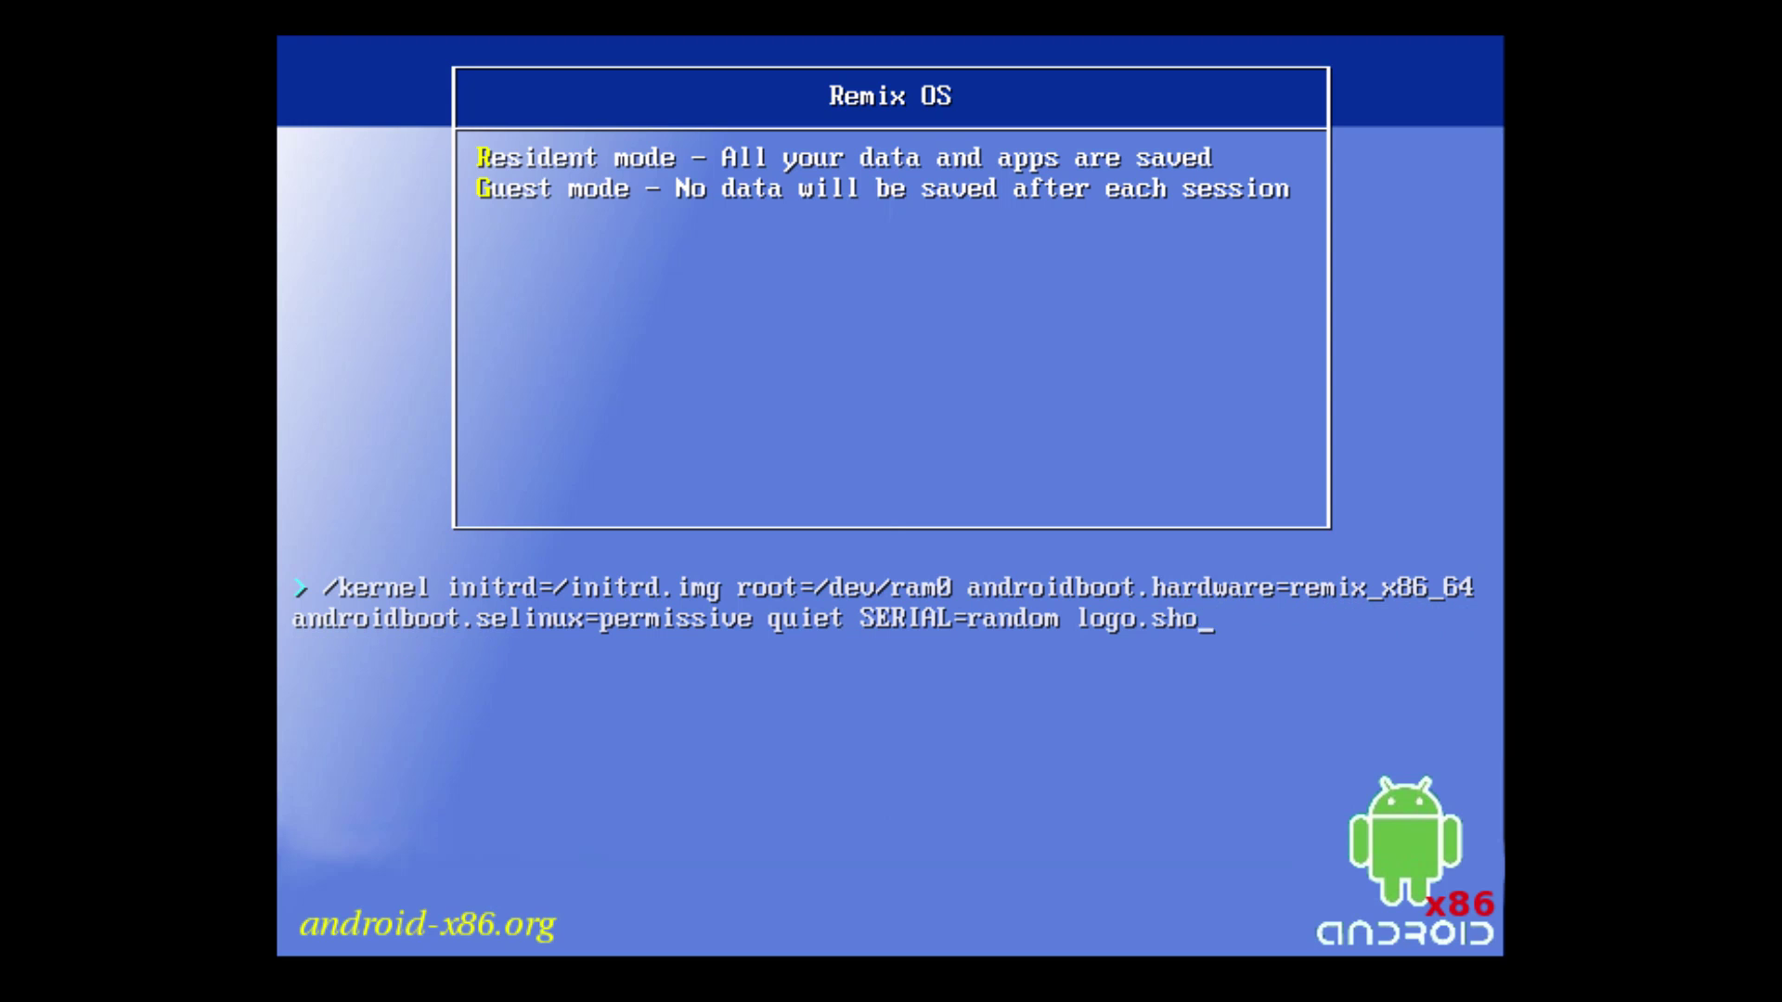
key(BackSpace)
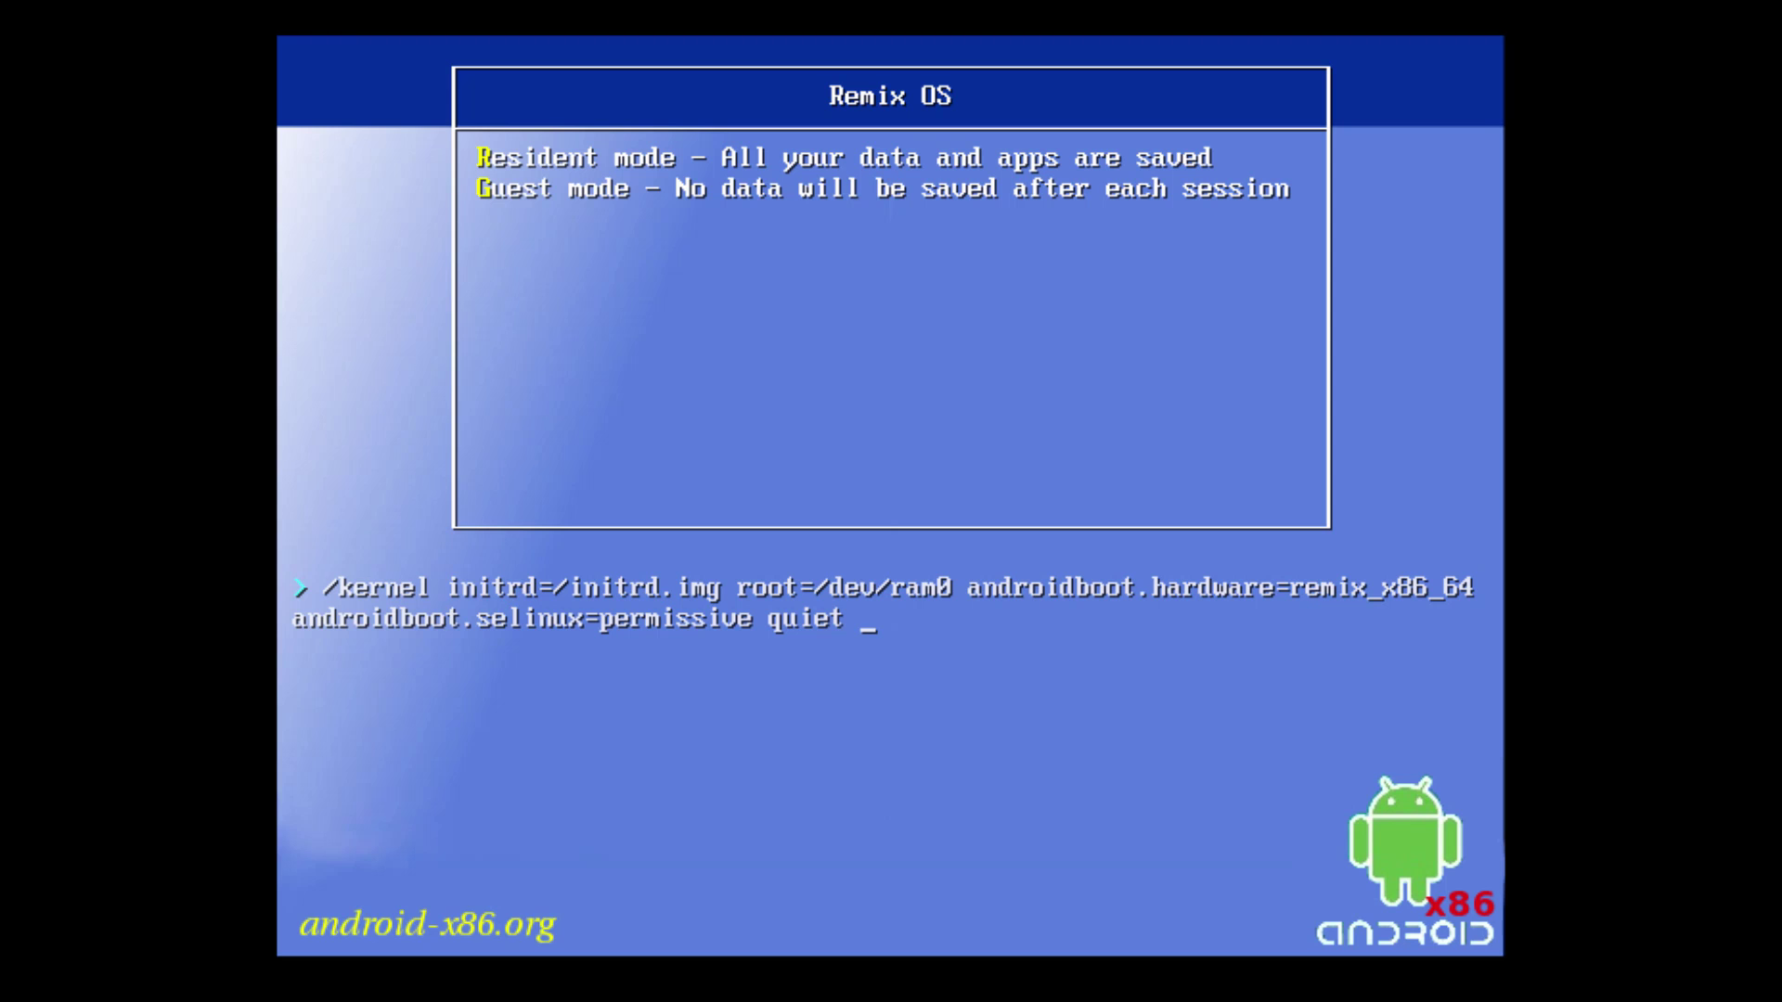
text(INSTALL)
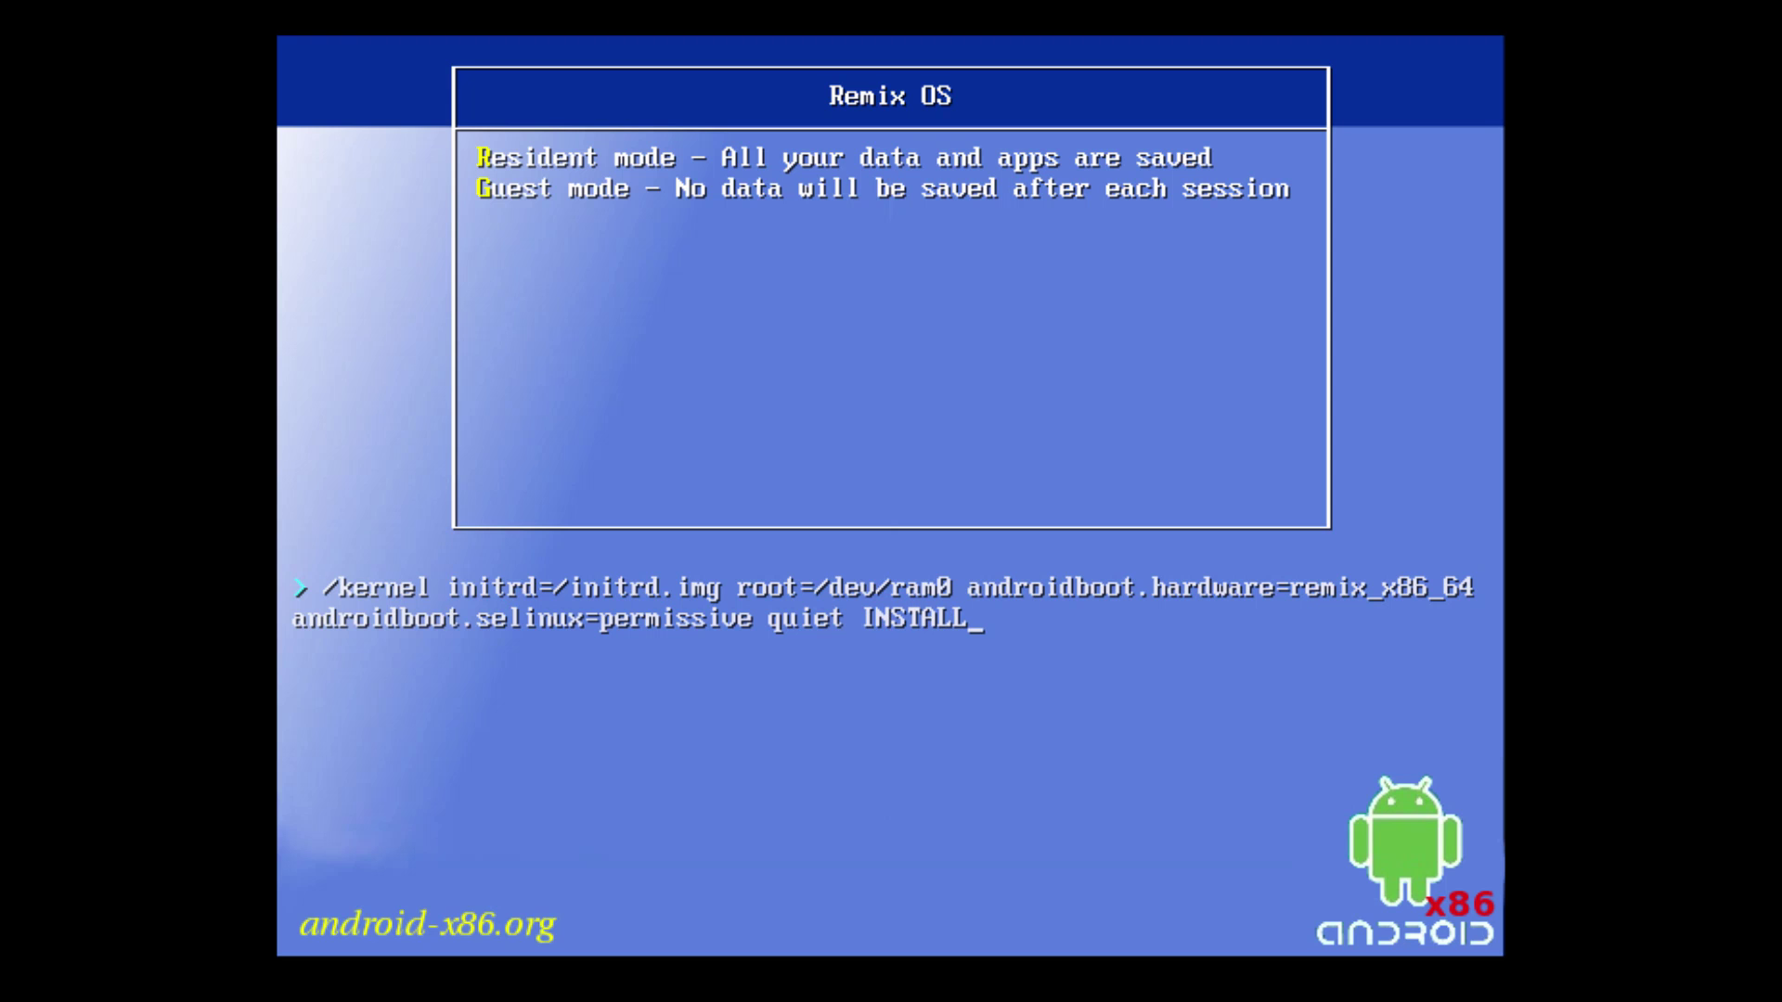
text(=1)
key(Return)
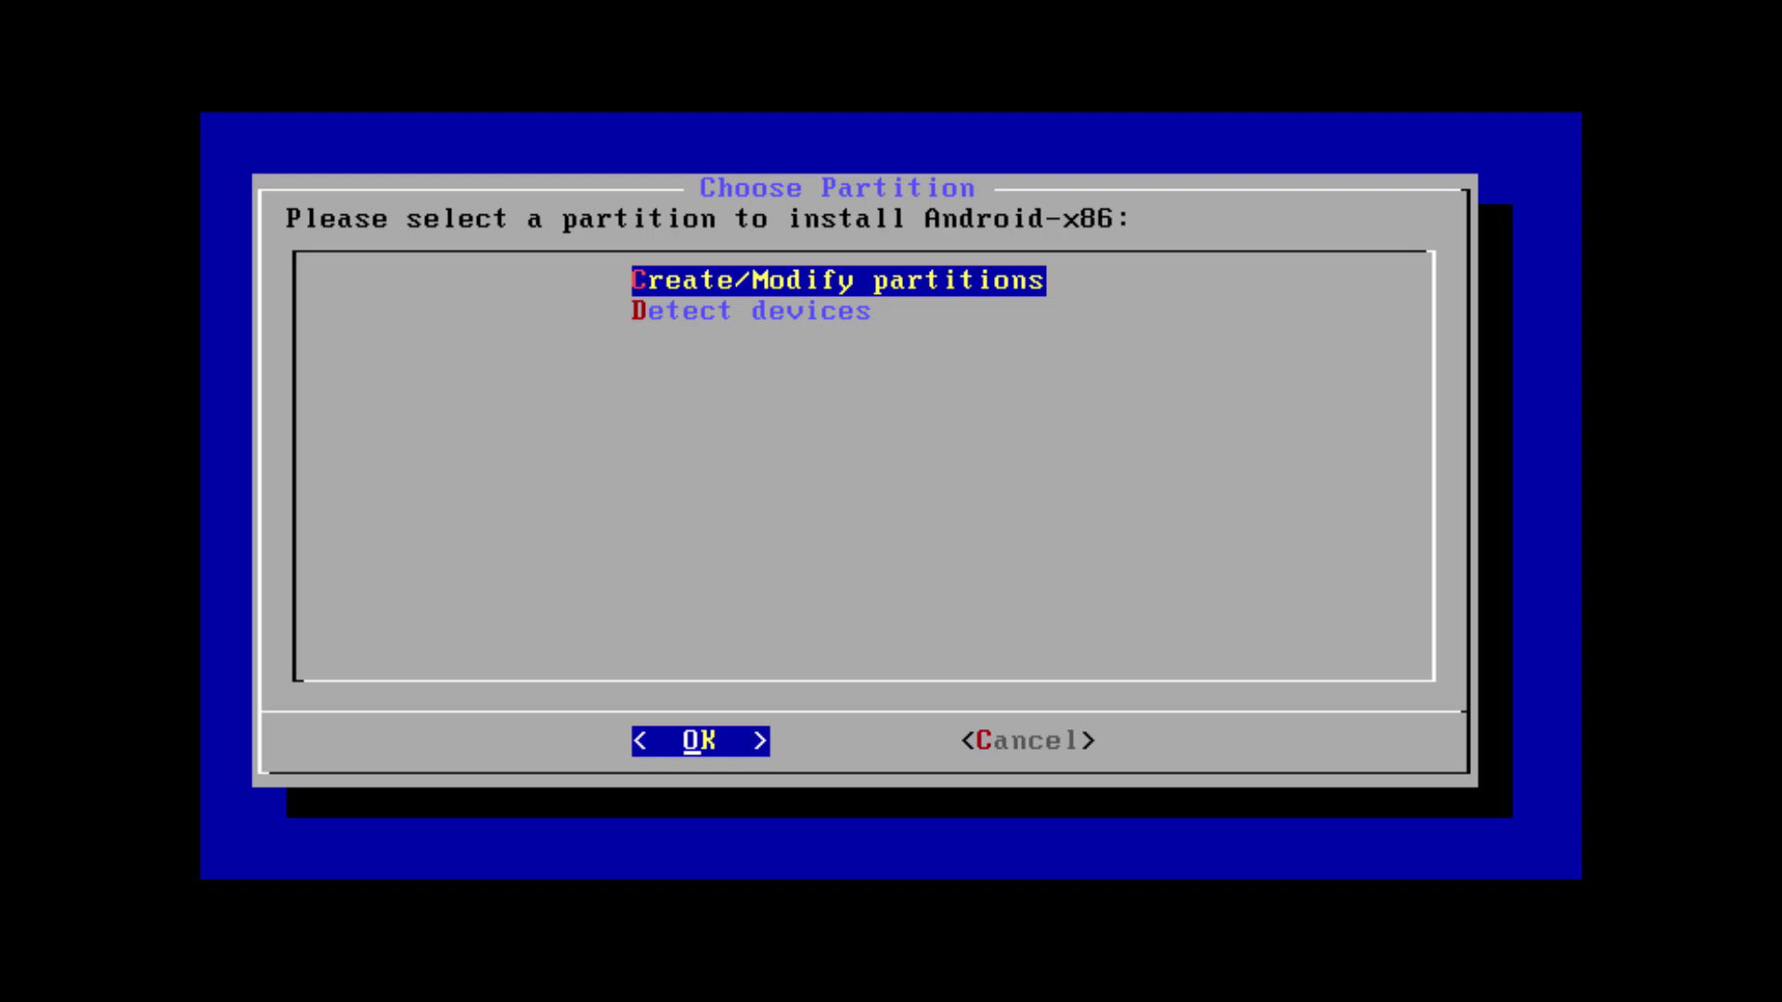
Choose to create or modify partitions and decline GPT, opening cfdisk on /dev/sda
key(Return)
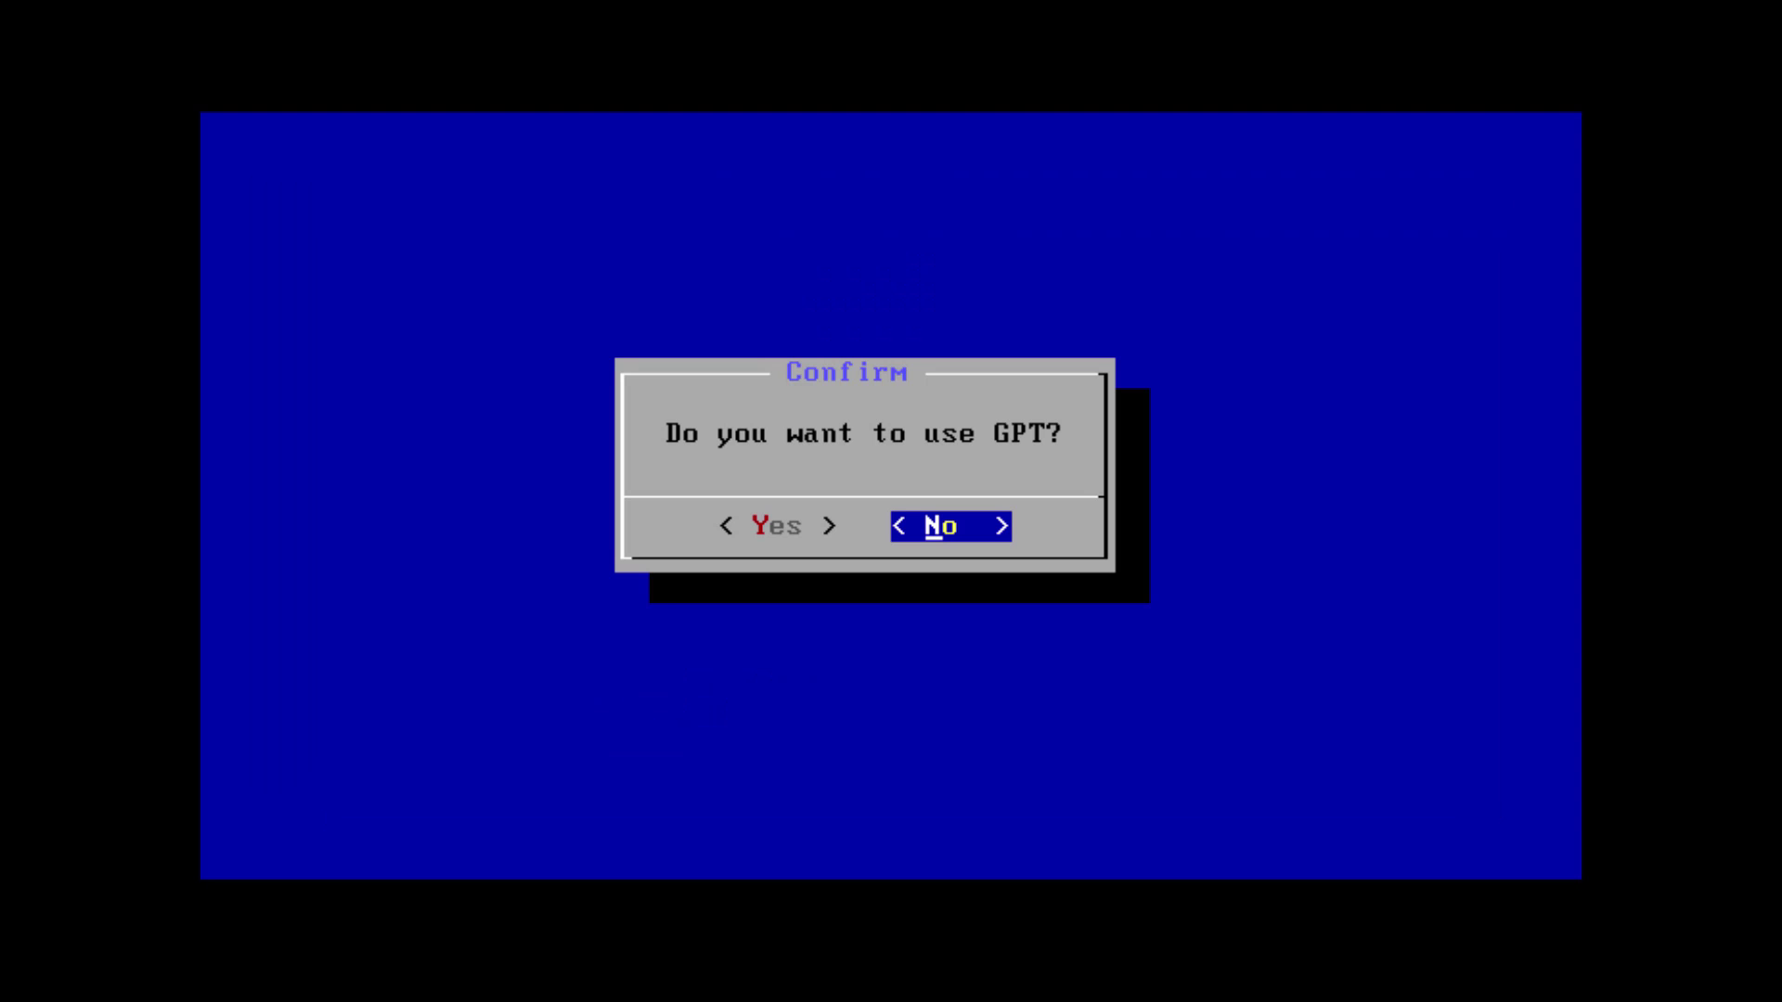
key(Return)
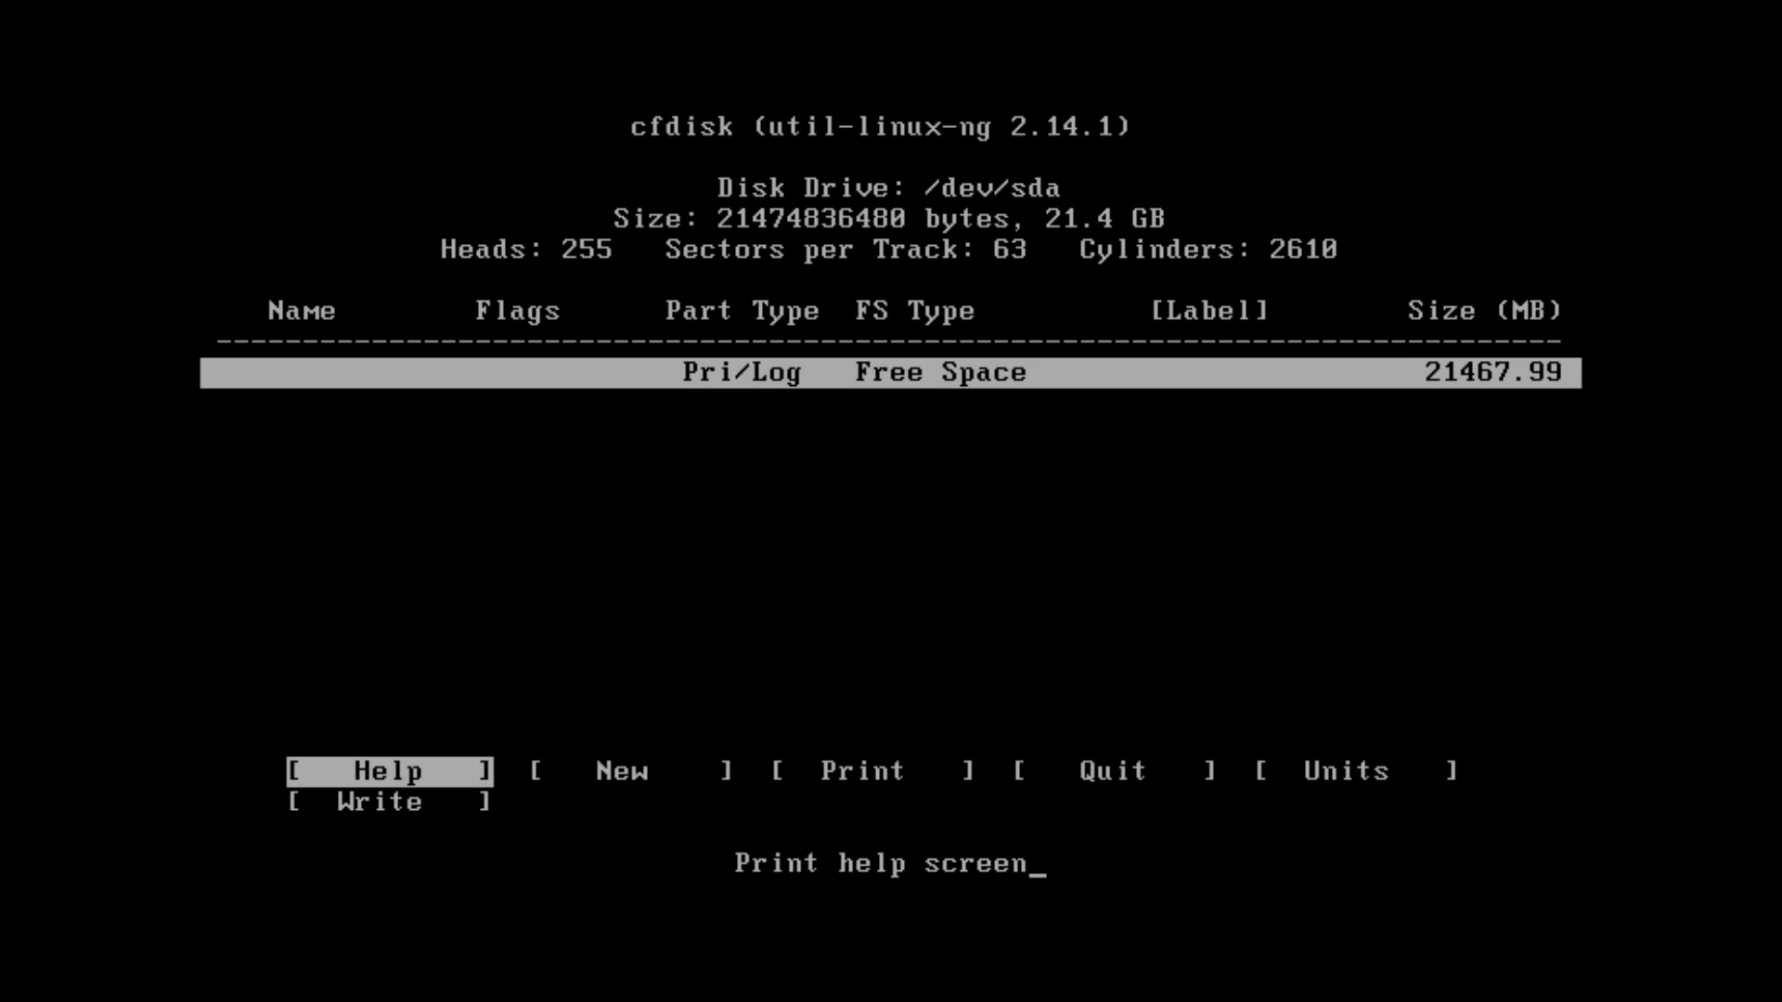
Create primary partition sda1 of 10000 MB, placed at the Beginning of the free space
key(Right)
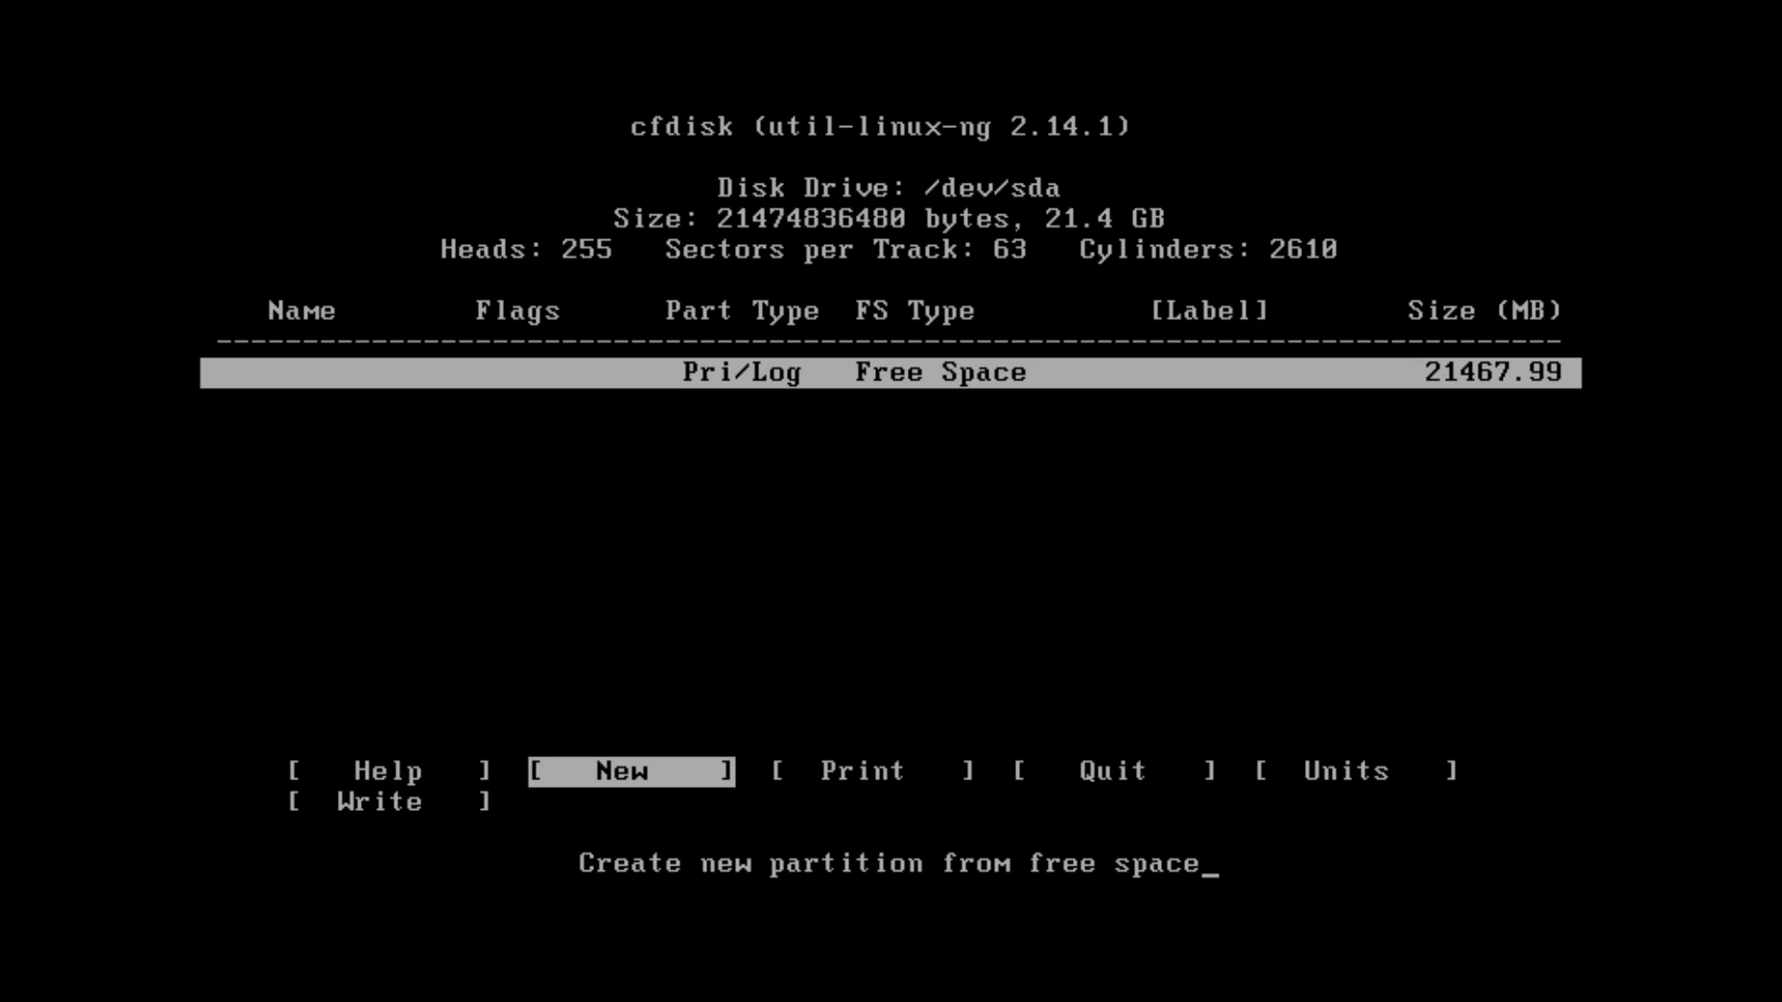
key(Right)
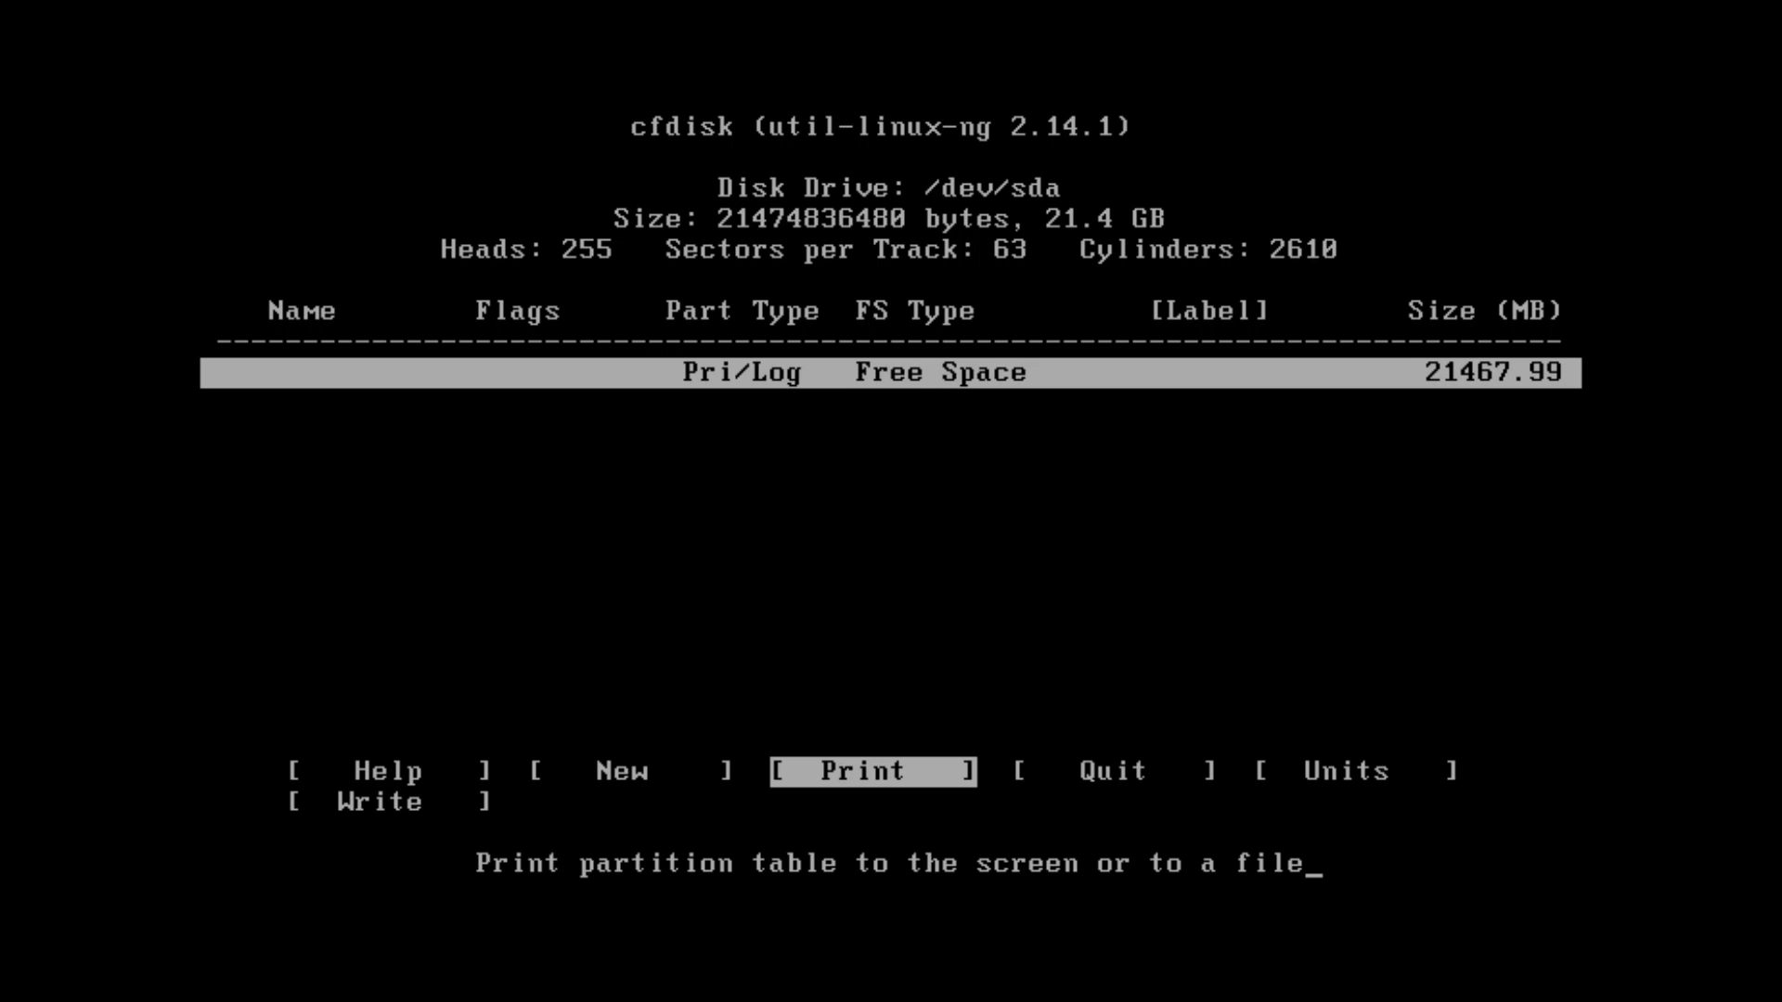
key(Left)
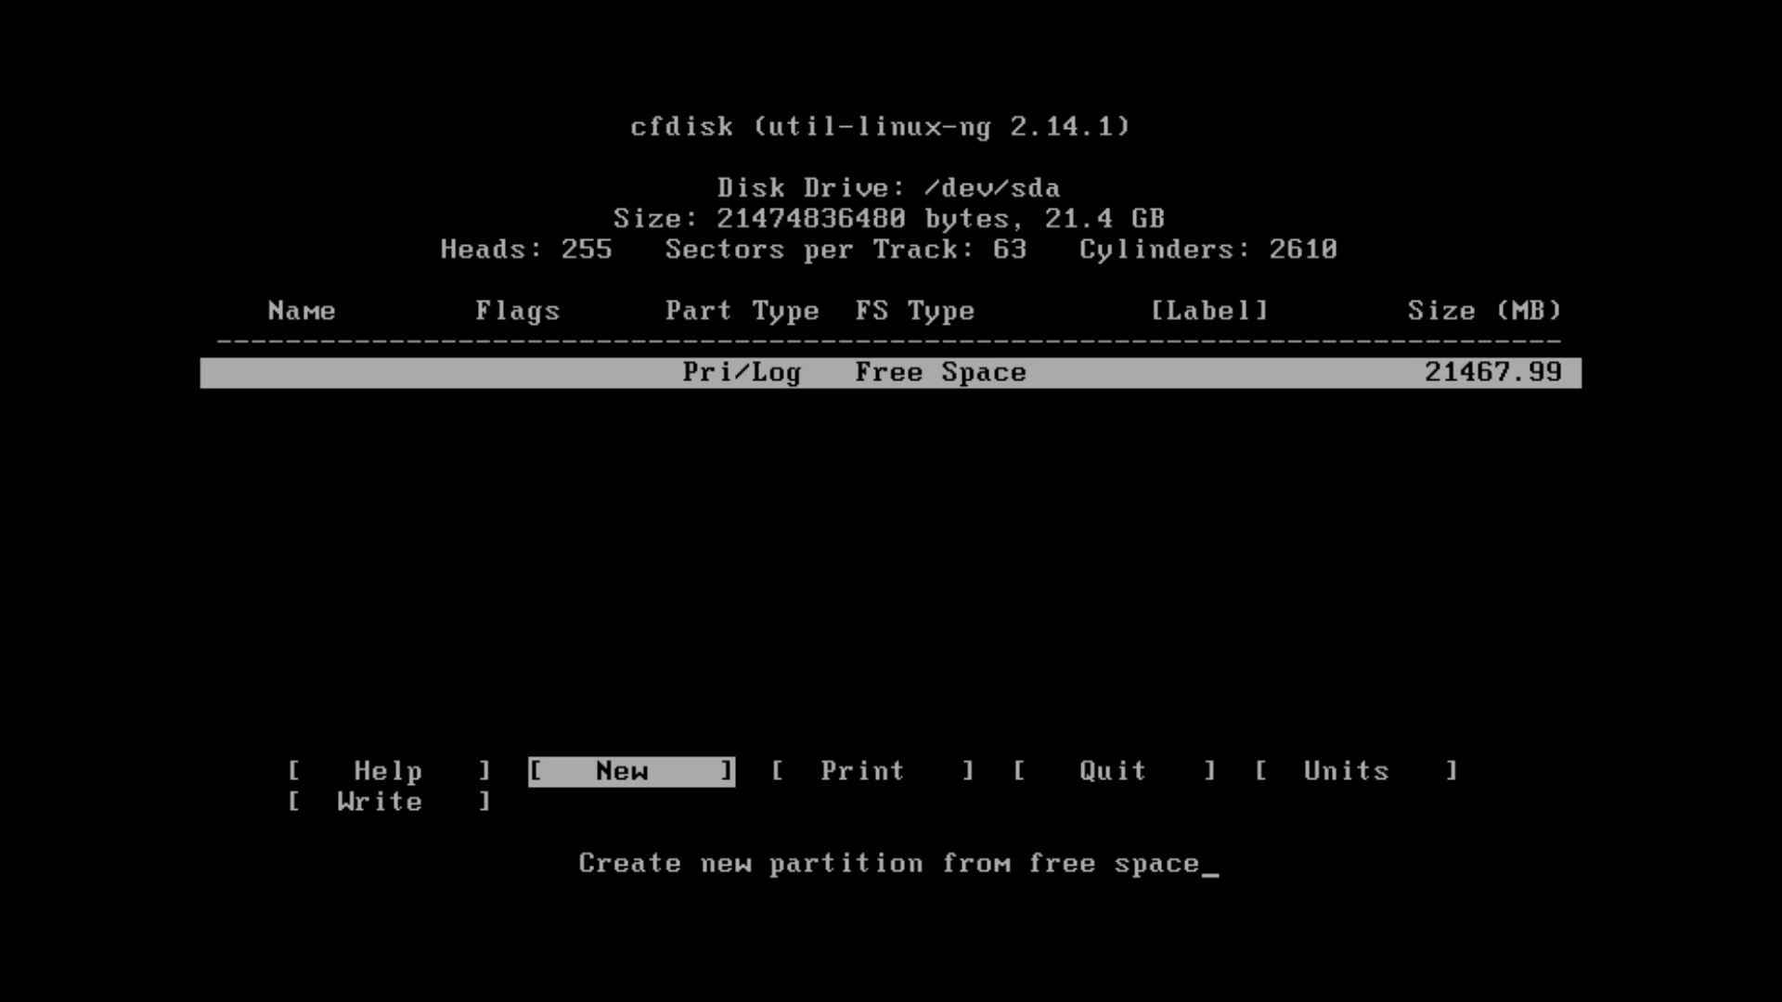
key(Return)
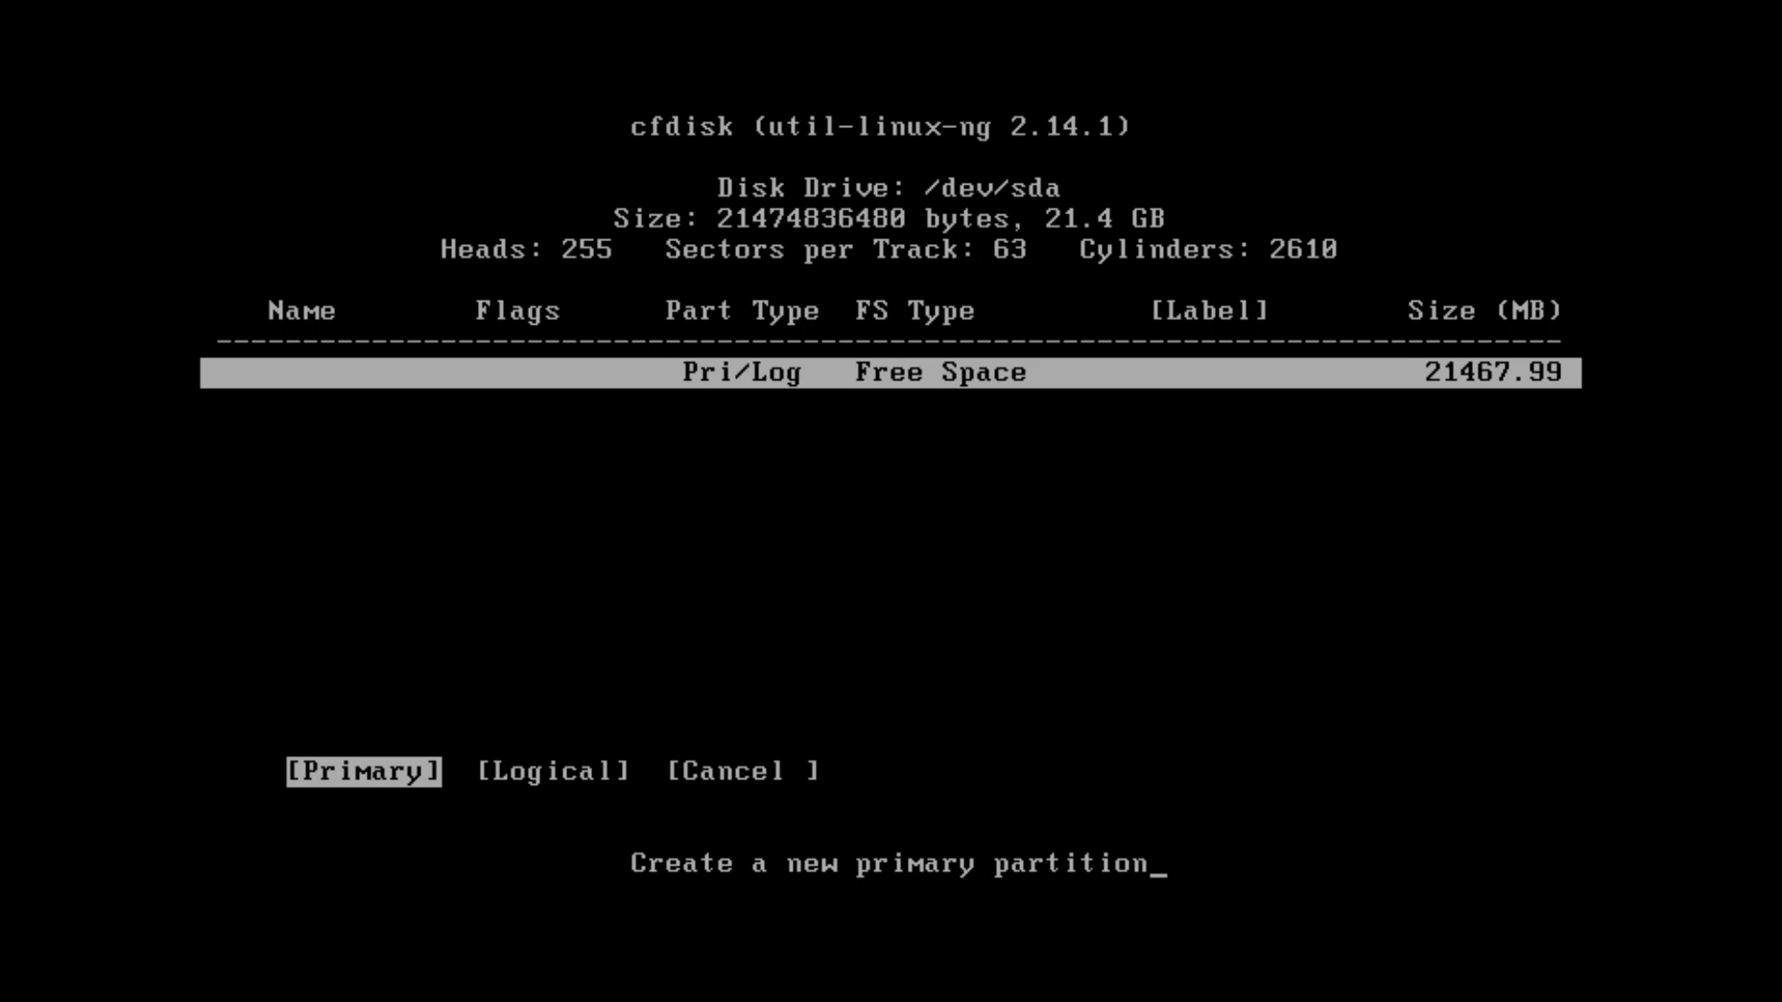
key(Return)
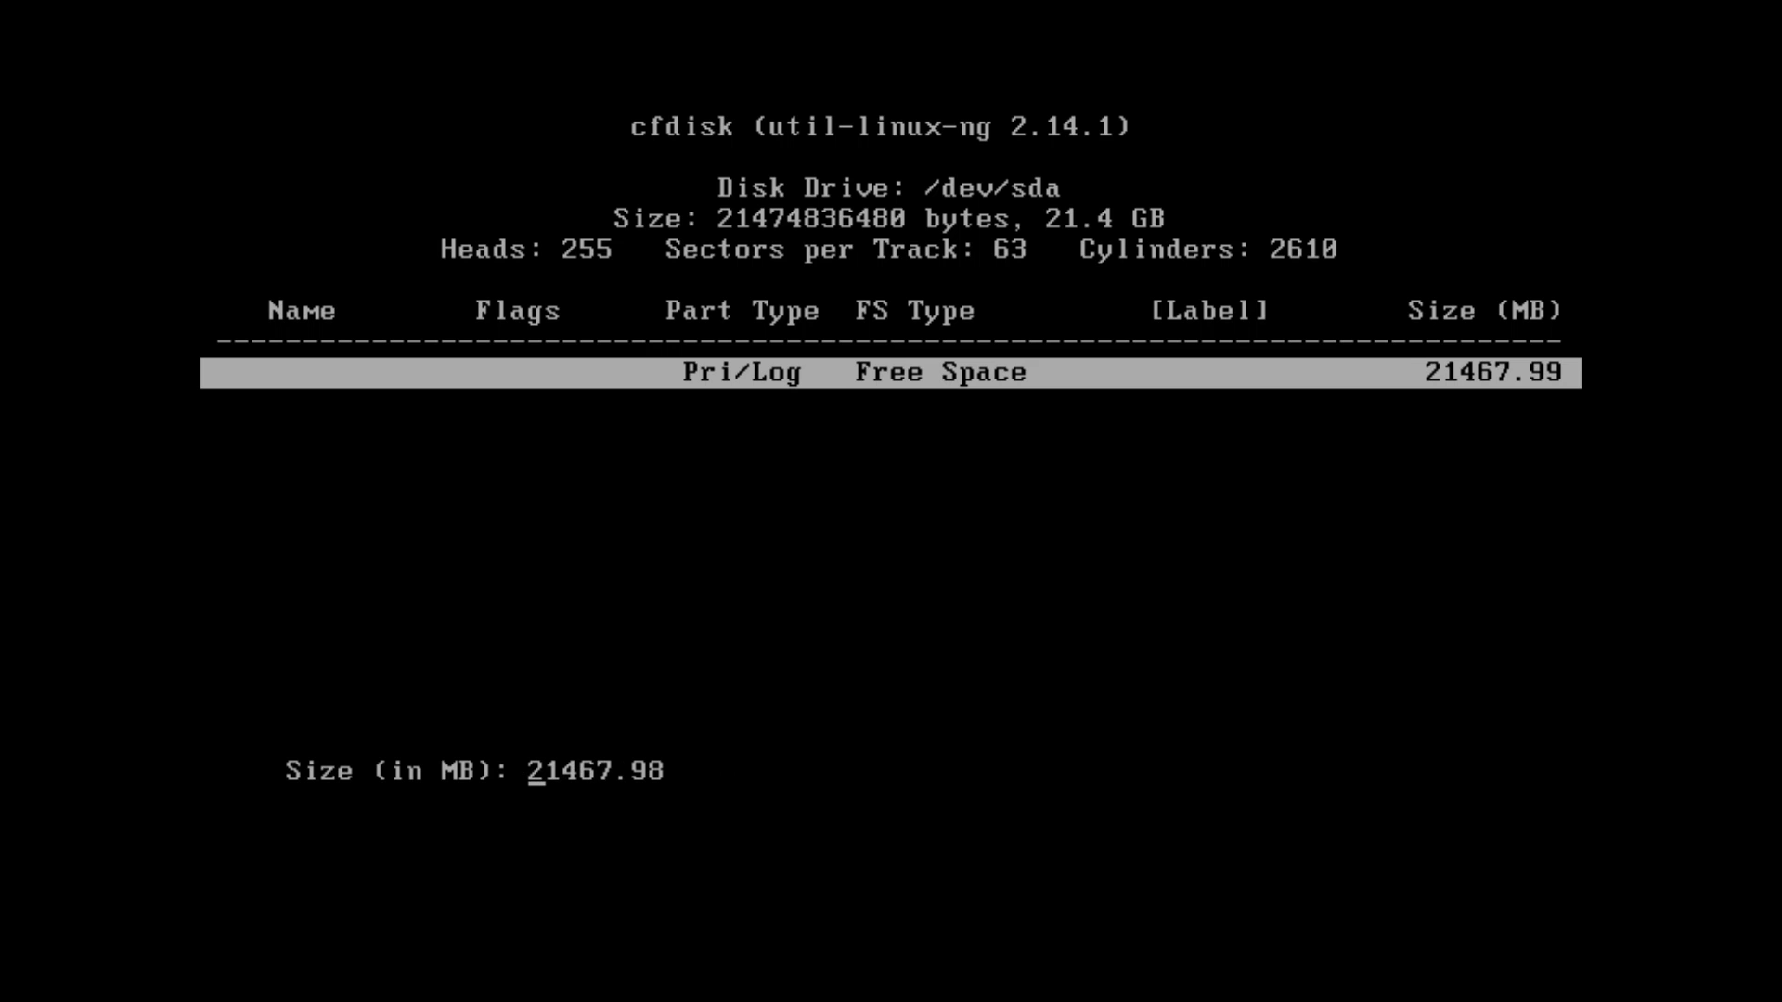
text(10)
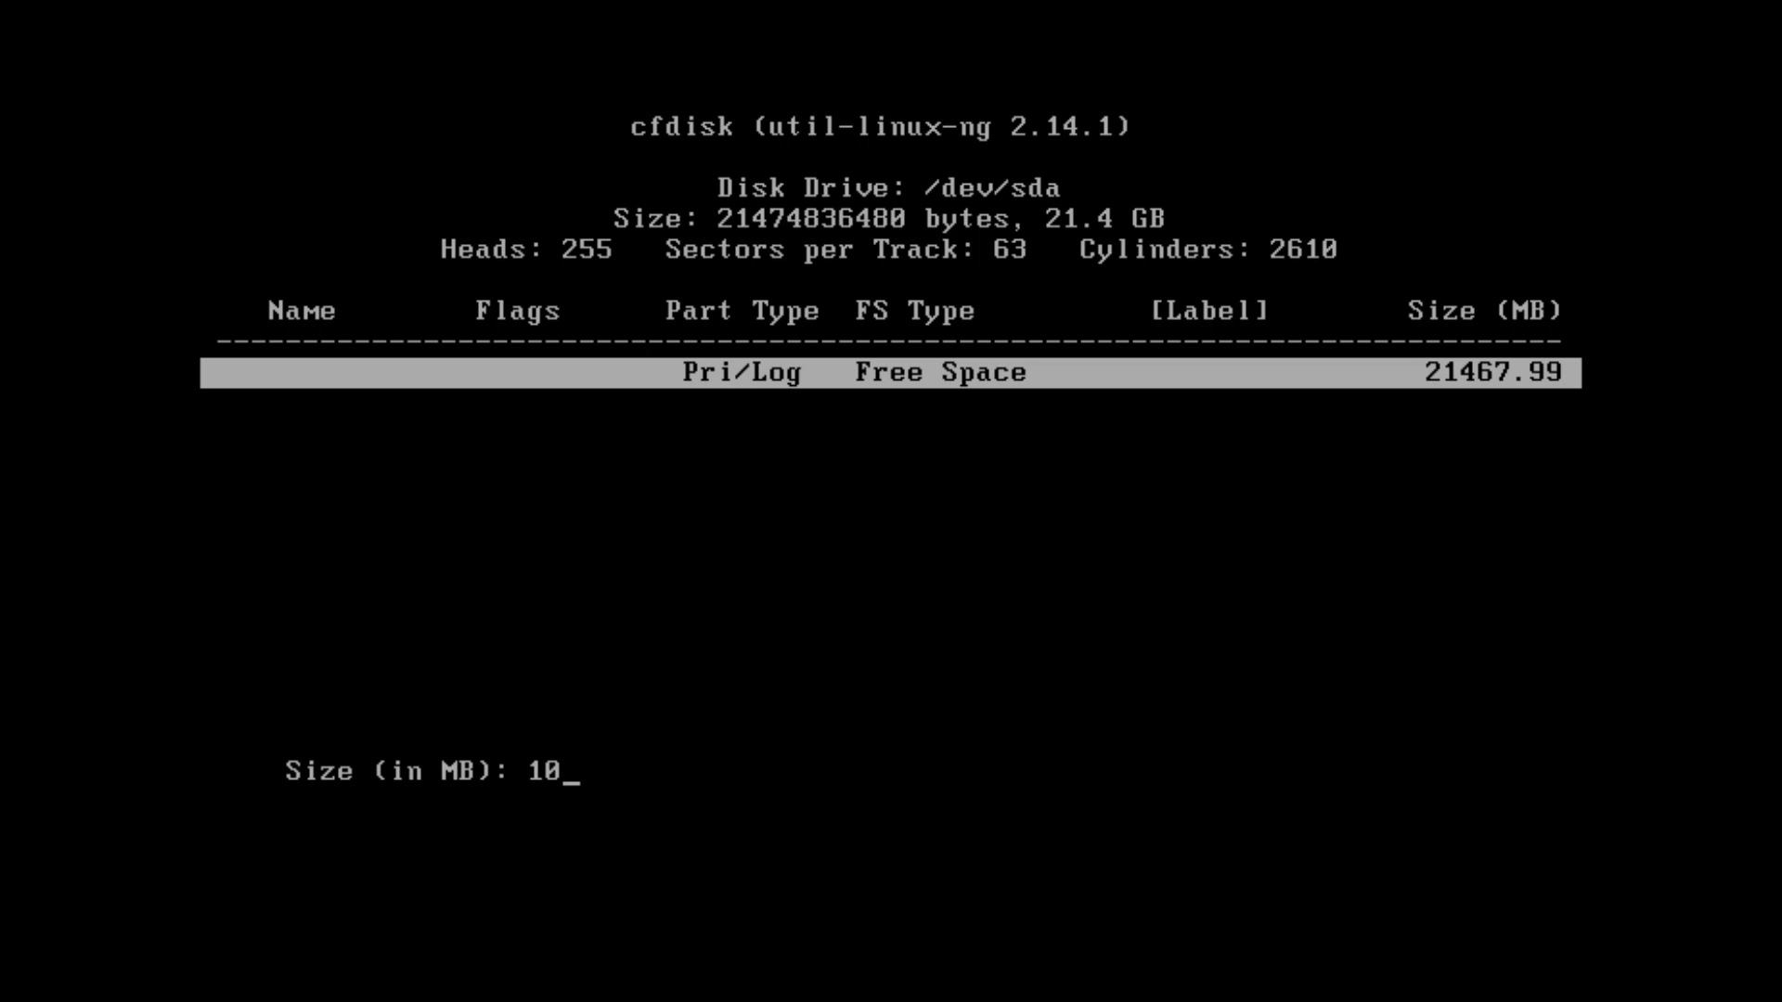
text(000)
key(Return)
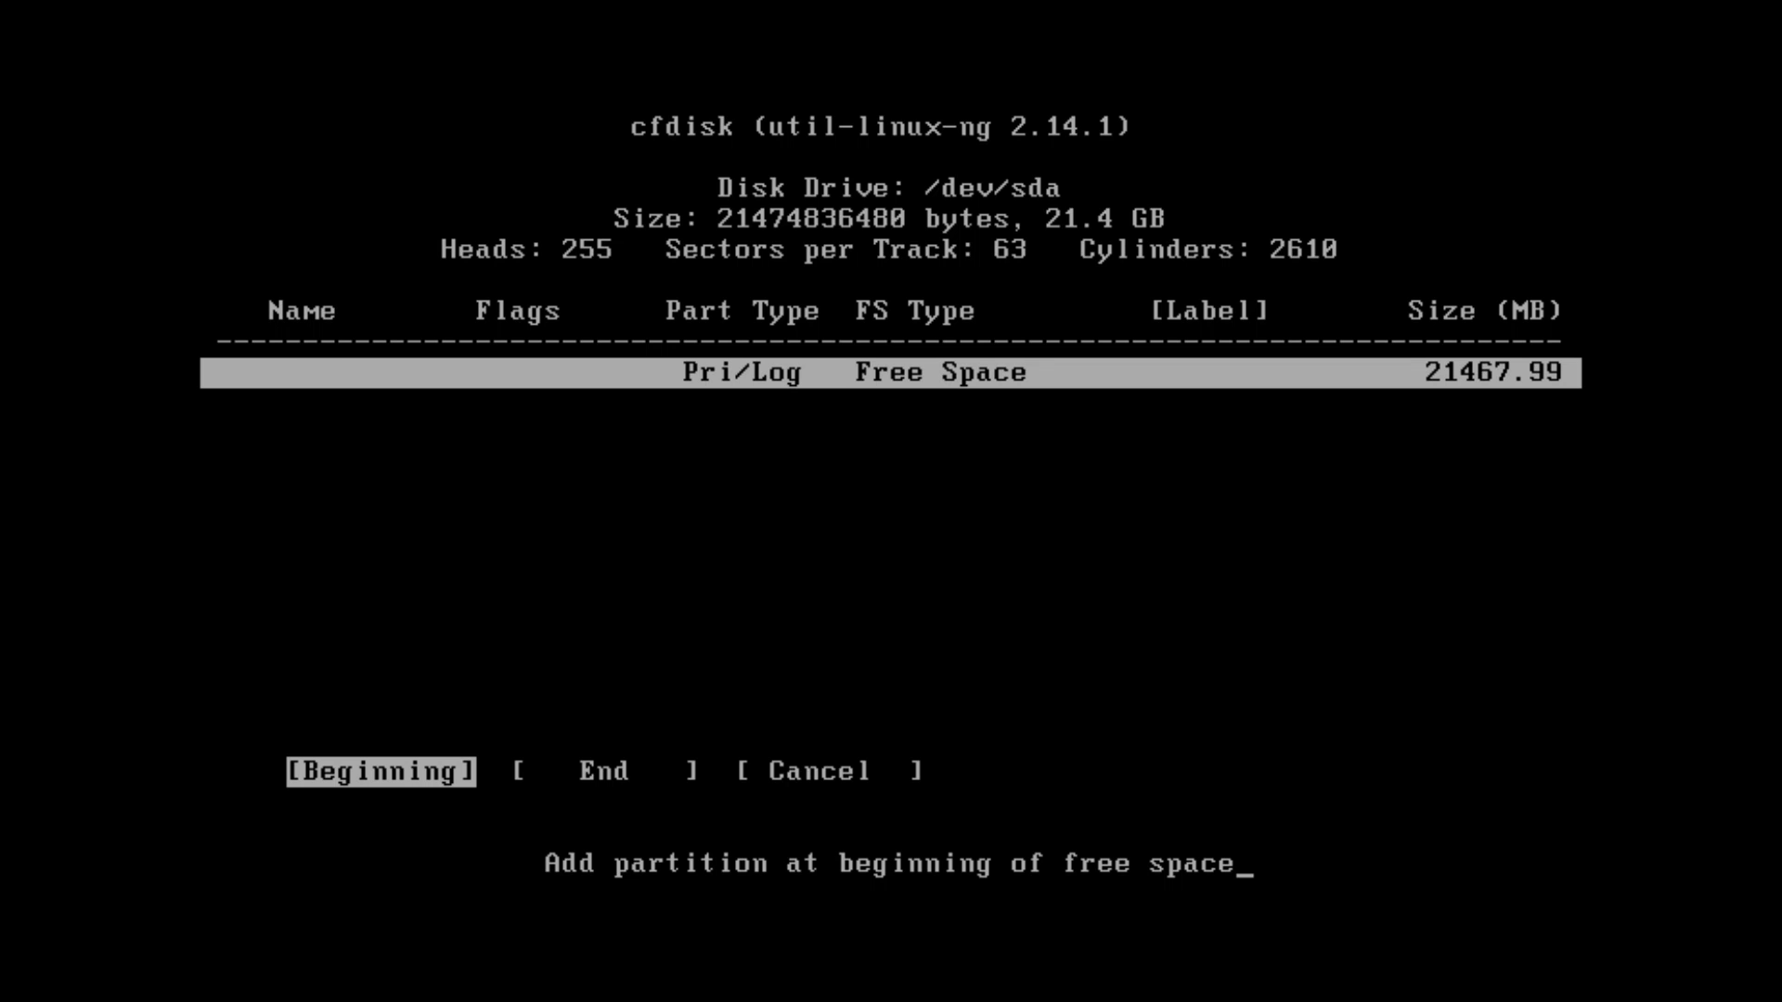
key(Return)
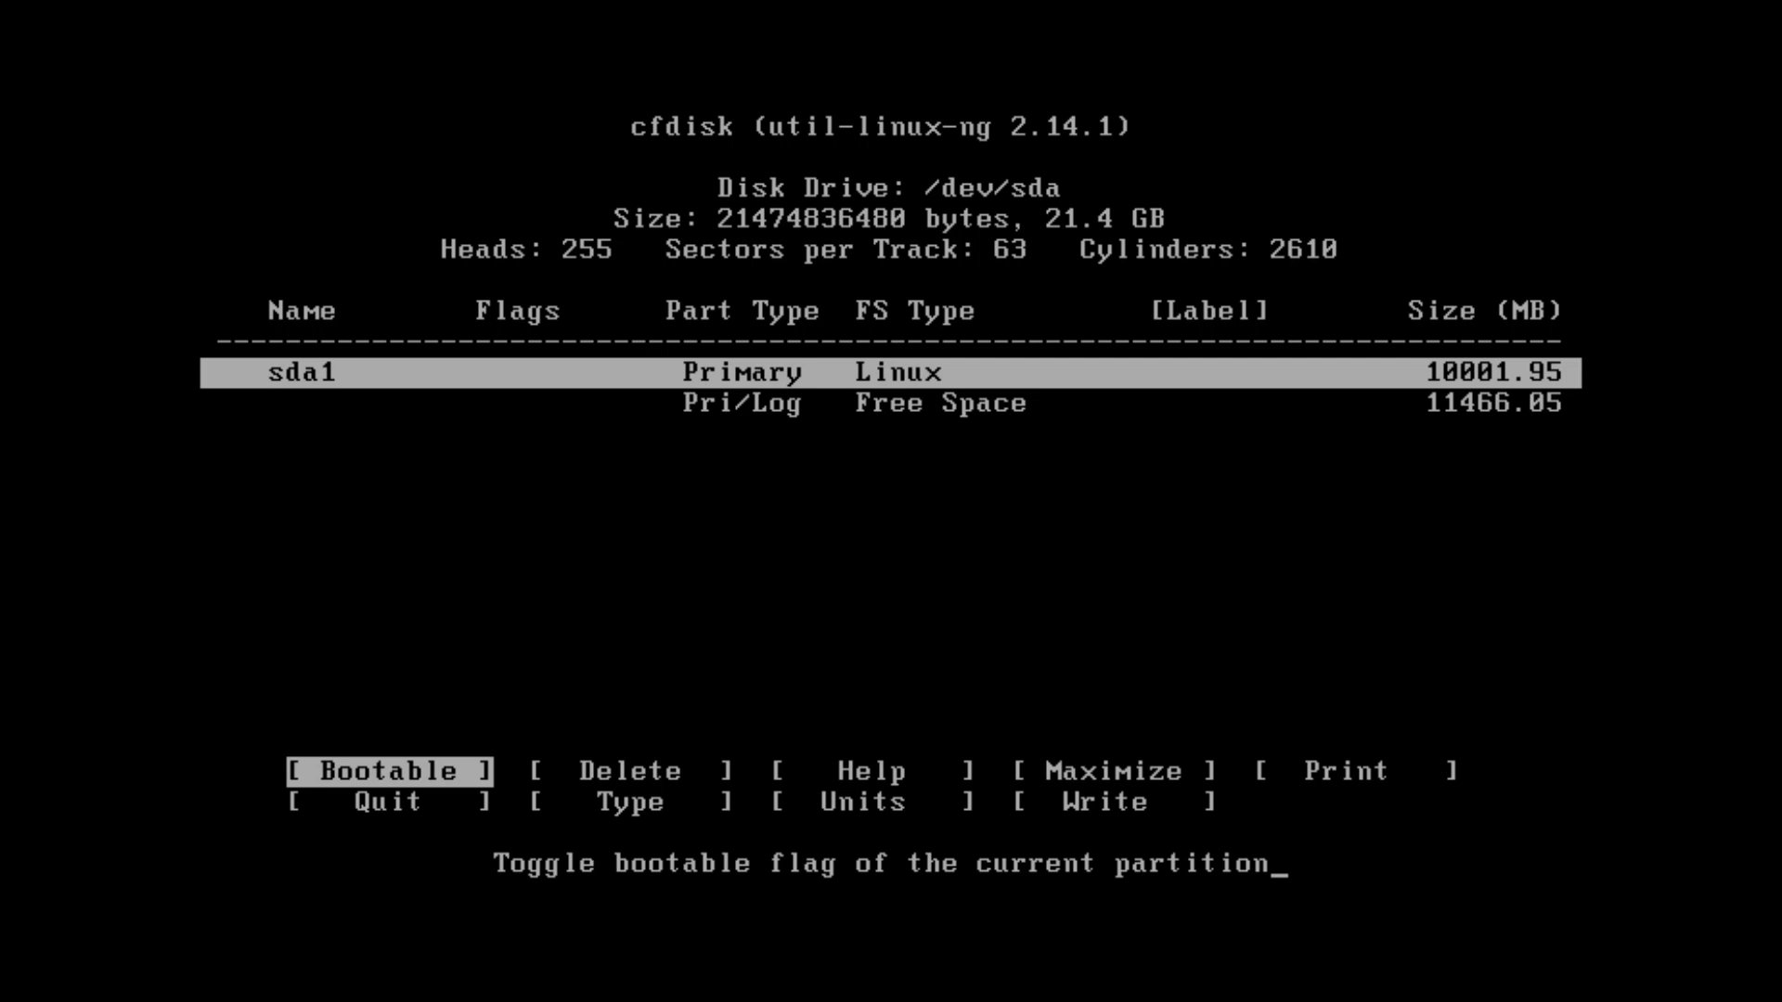
Flag sda1 as Bootable, then Write the partition table to /dev/sda, confirming with yes
key(Return)
key(Right)
key(Right)
key(Right)
key(Right)
key(Right)
key(Right)
key(Right)
key(Right)
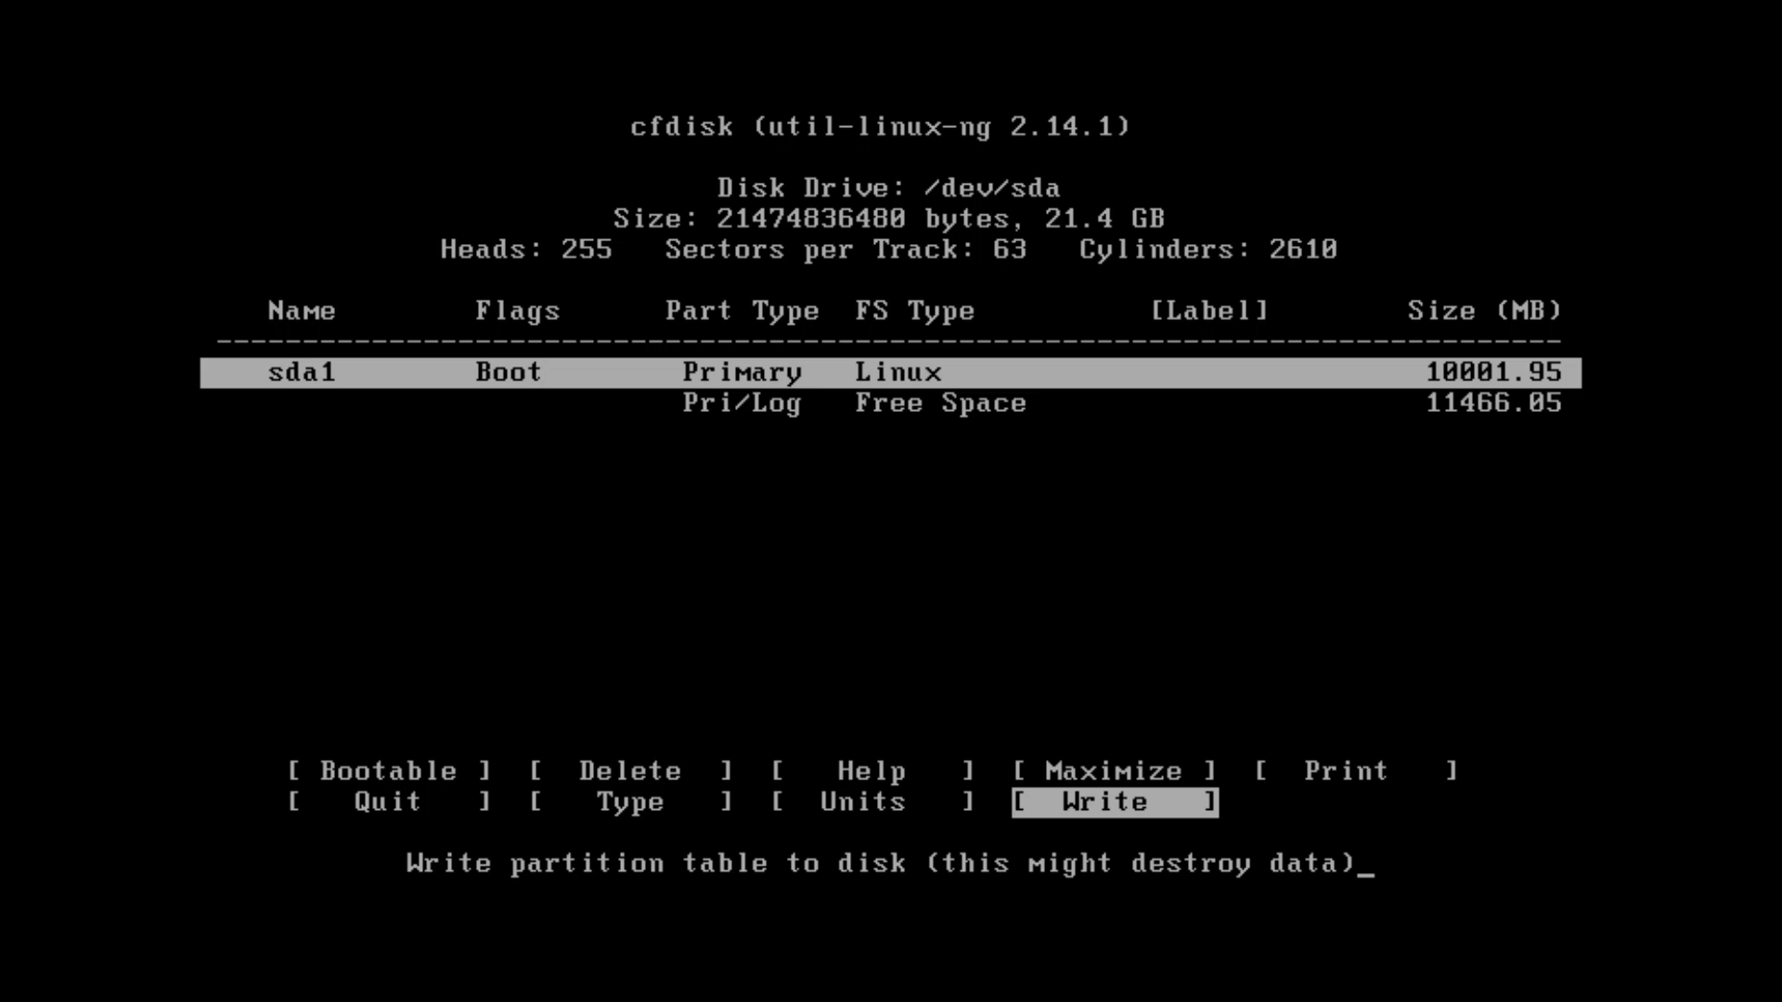
key(Return)
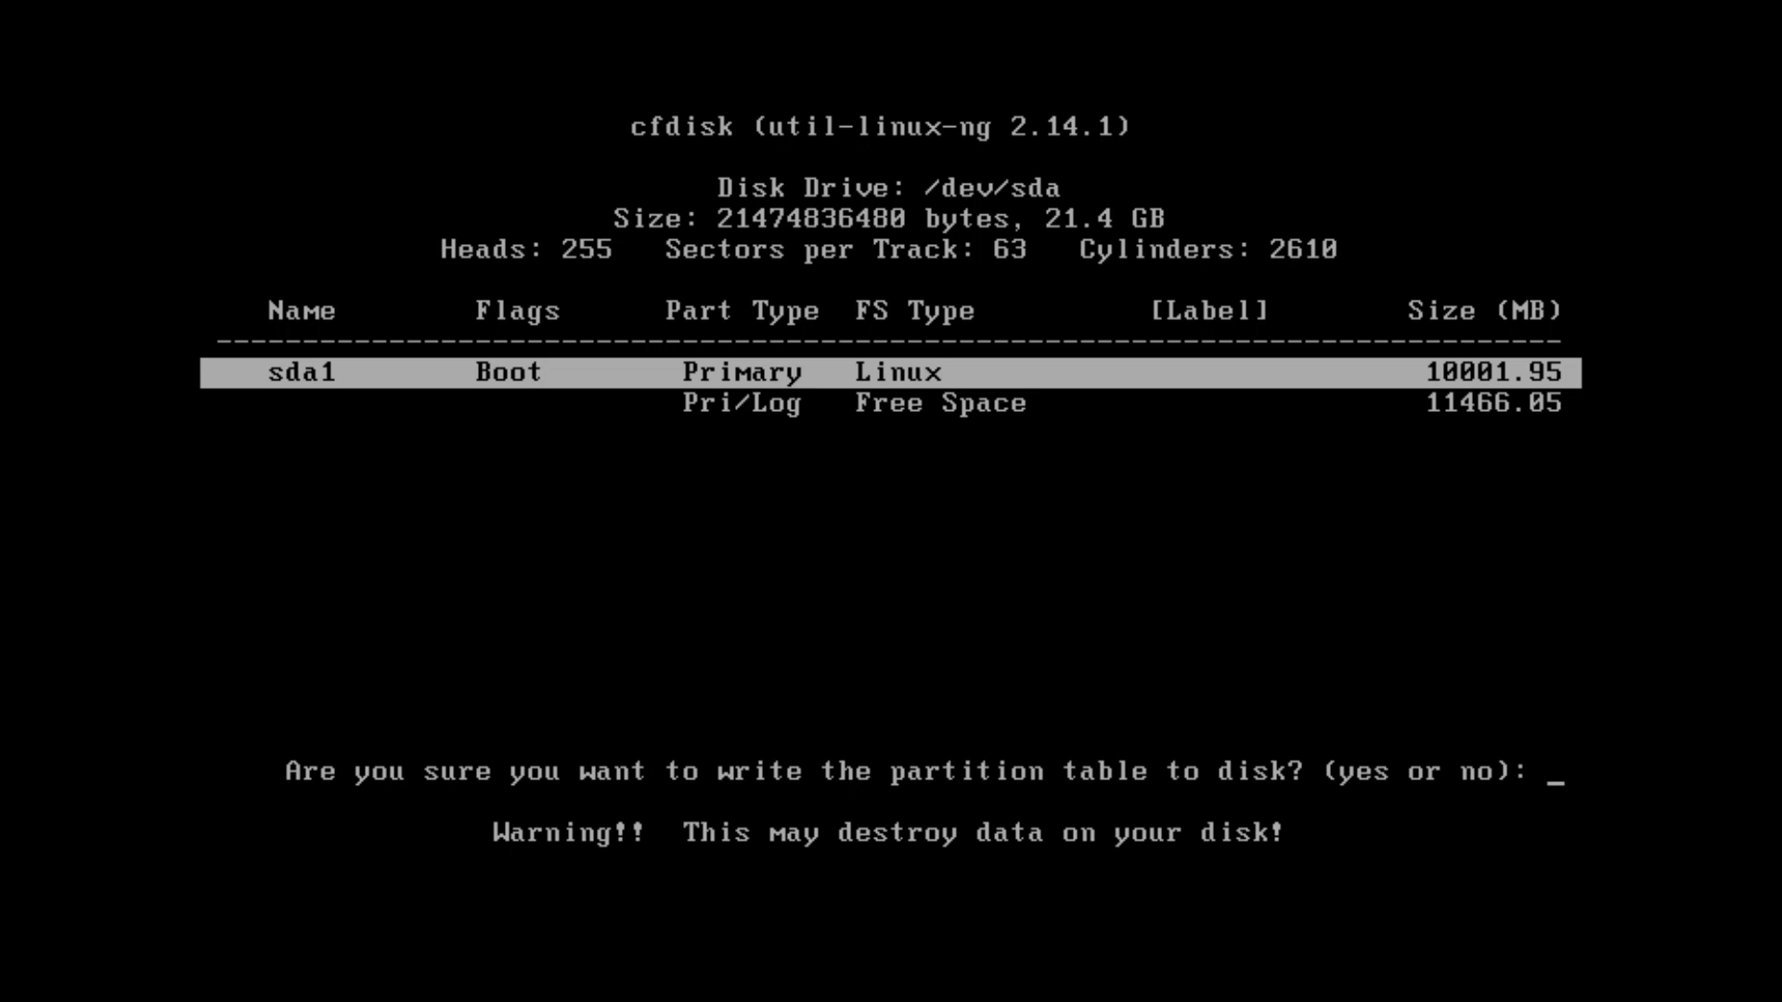
text(yes)
key(Return)
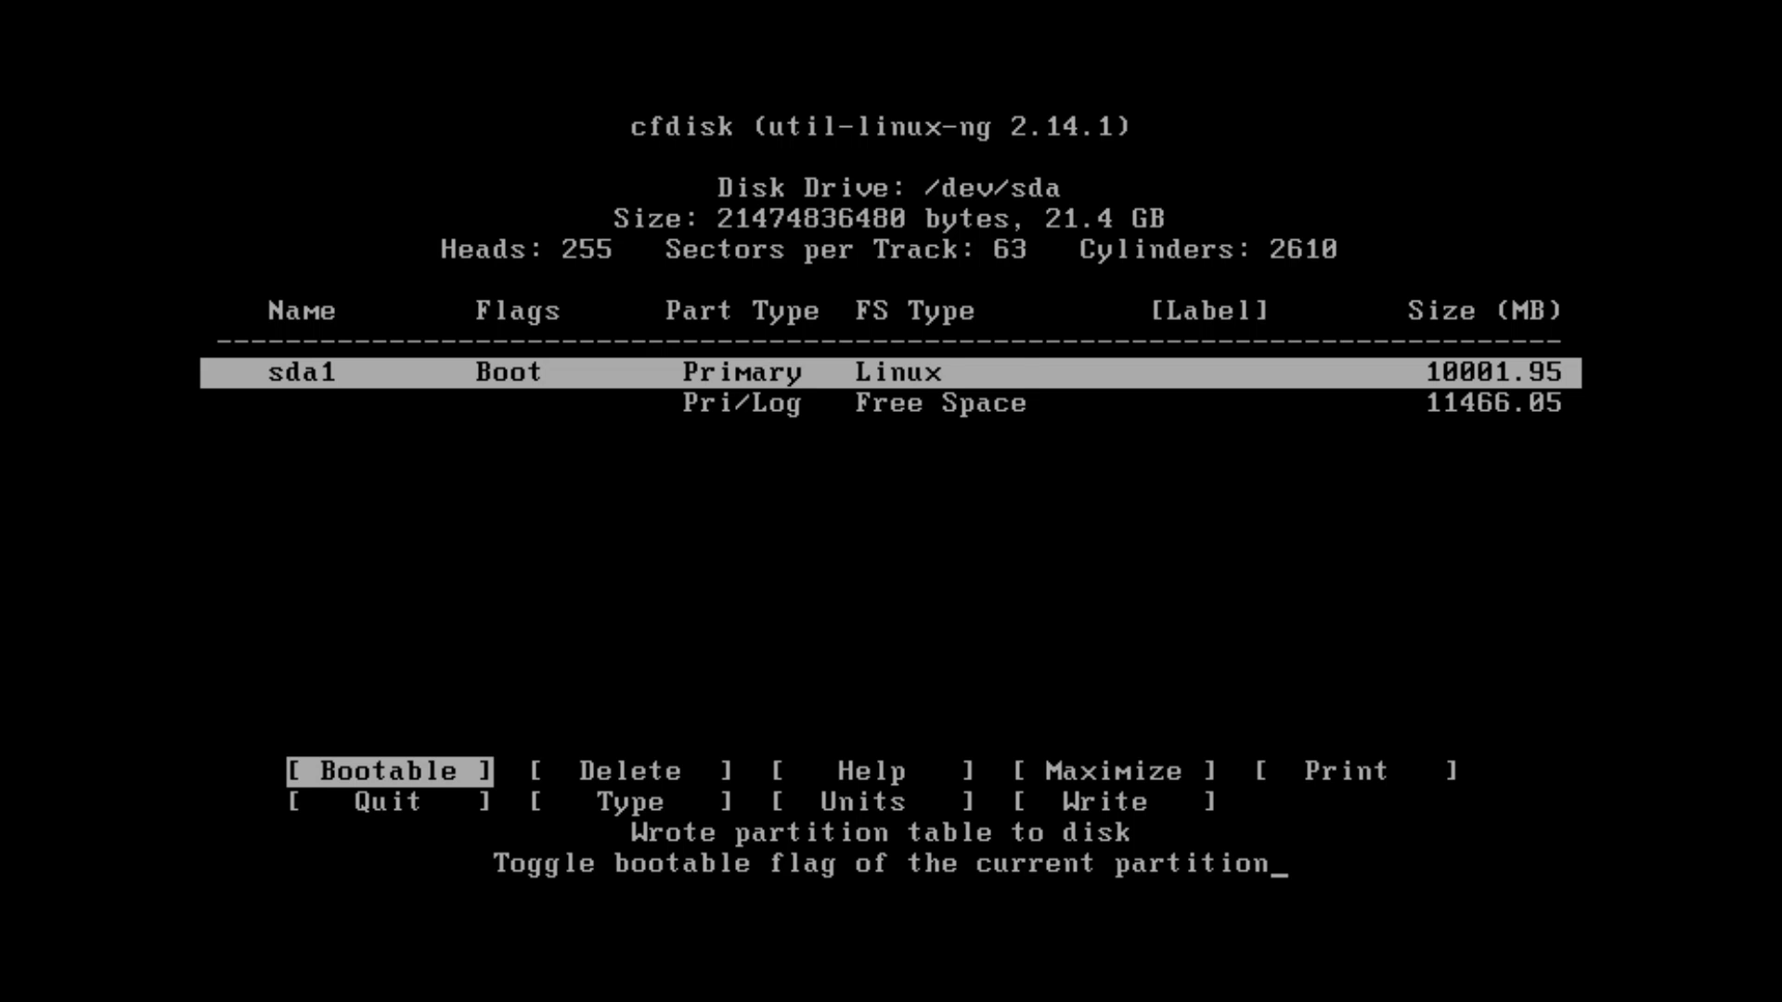
Add logical partition sda5 using all remaining 11466.05 MB of free space
key(Down)
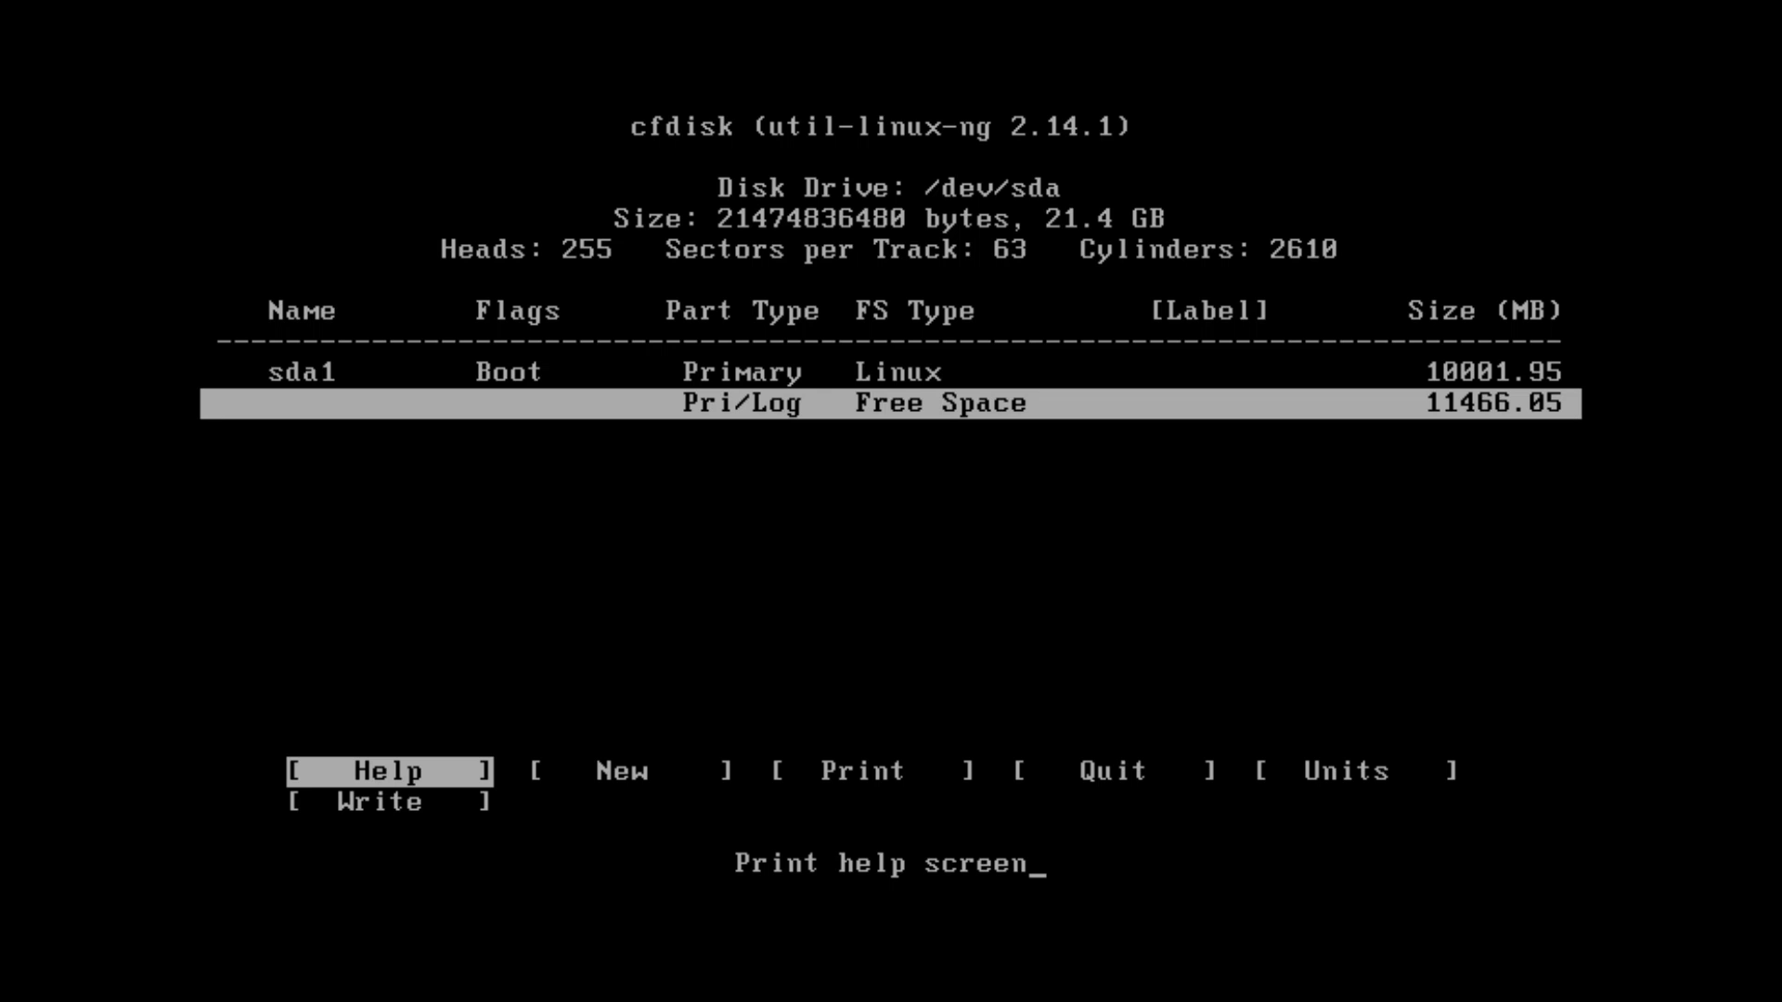
key(Right)
key(Return)
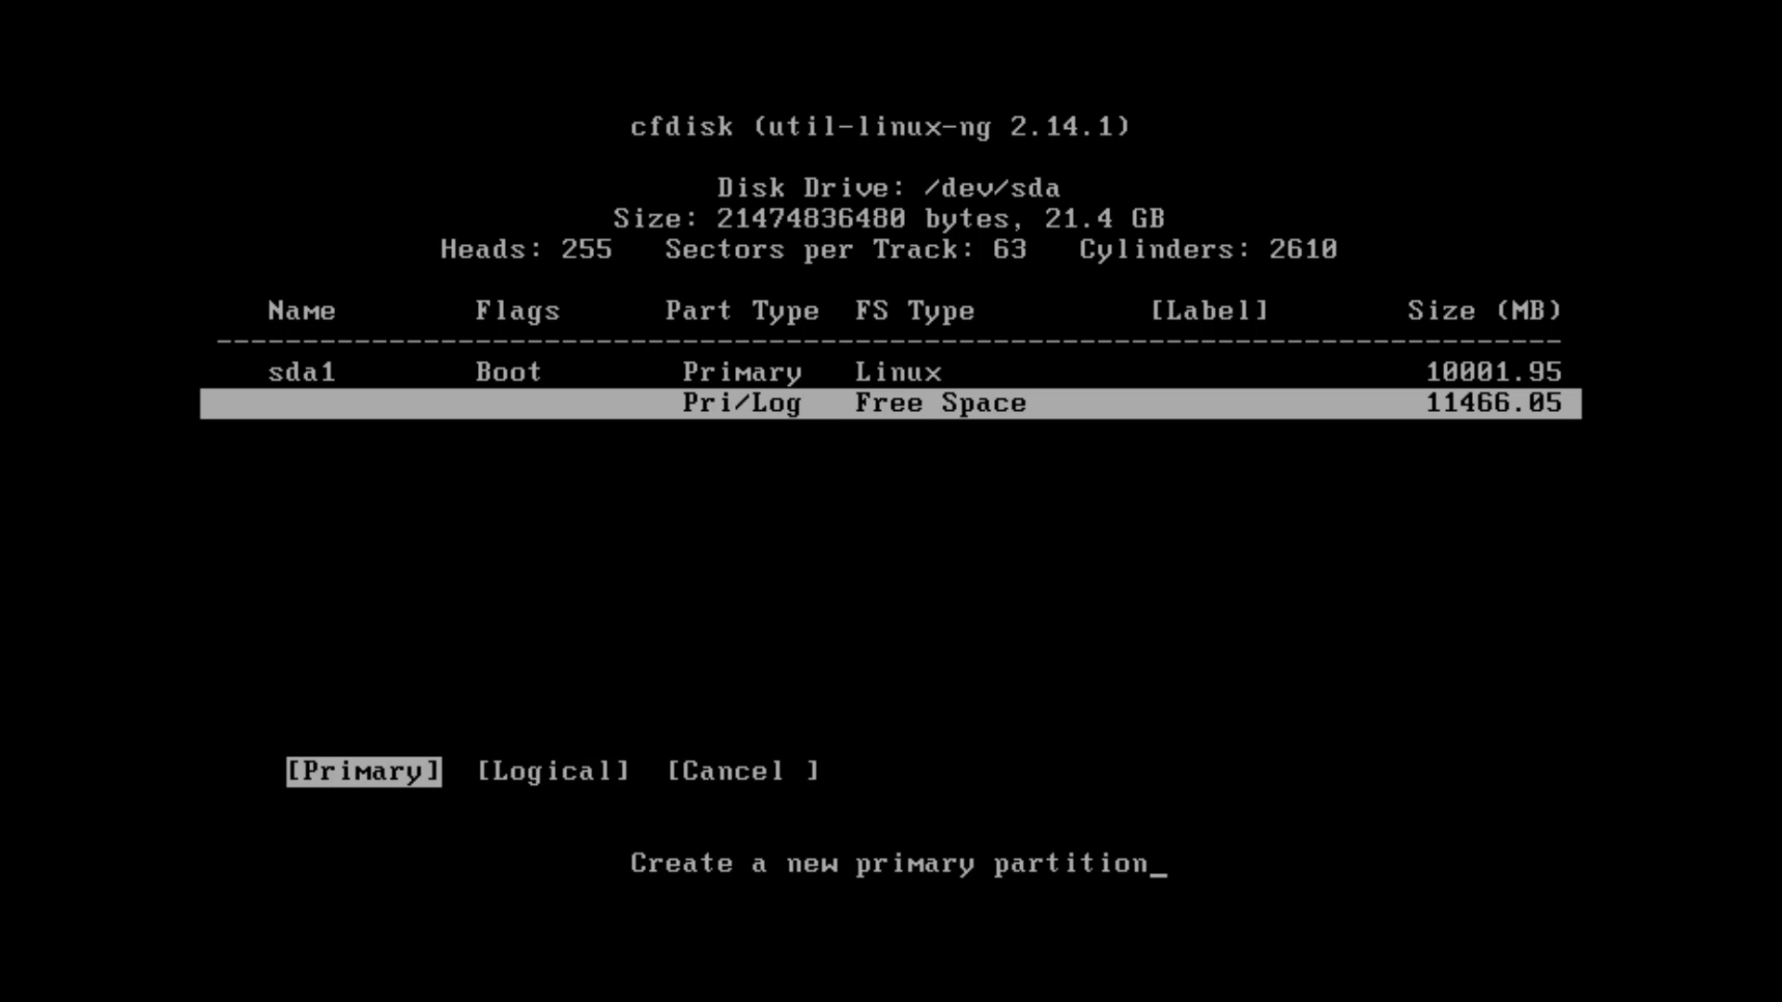
key(Right)
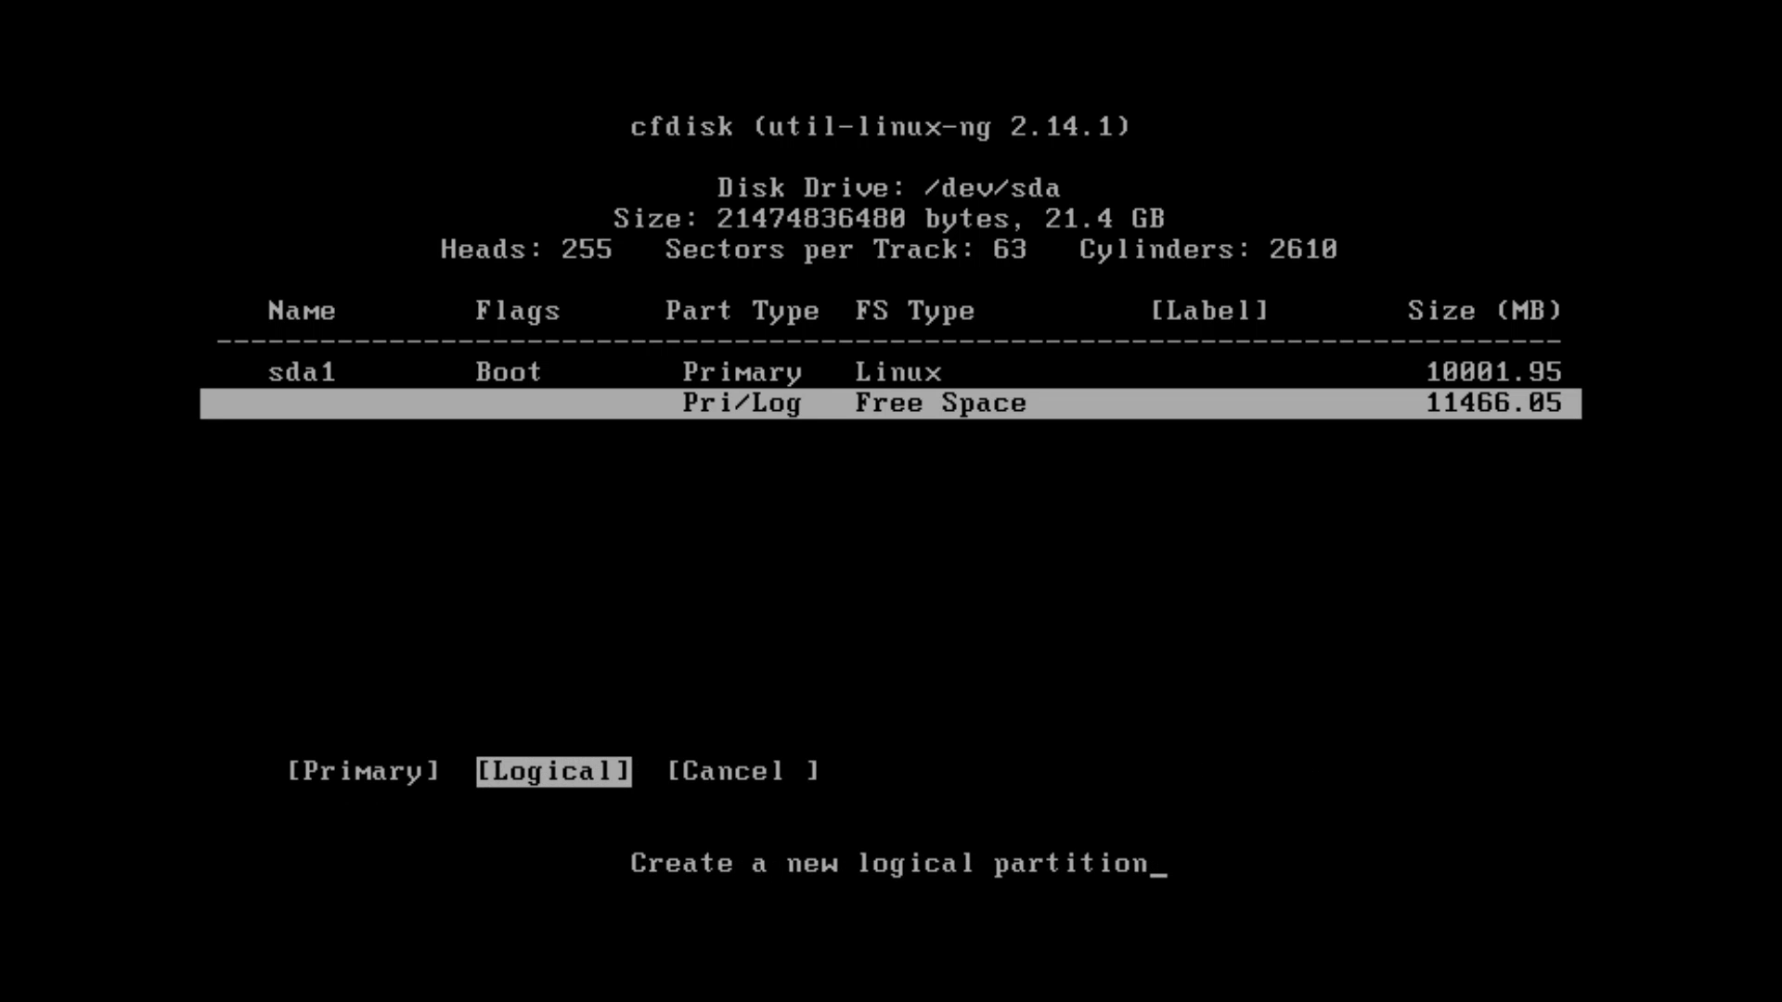
key(Return)
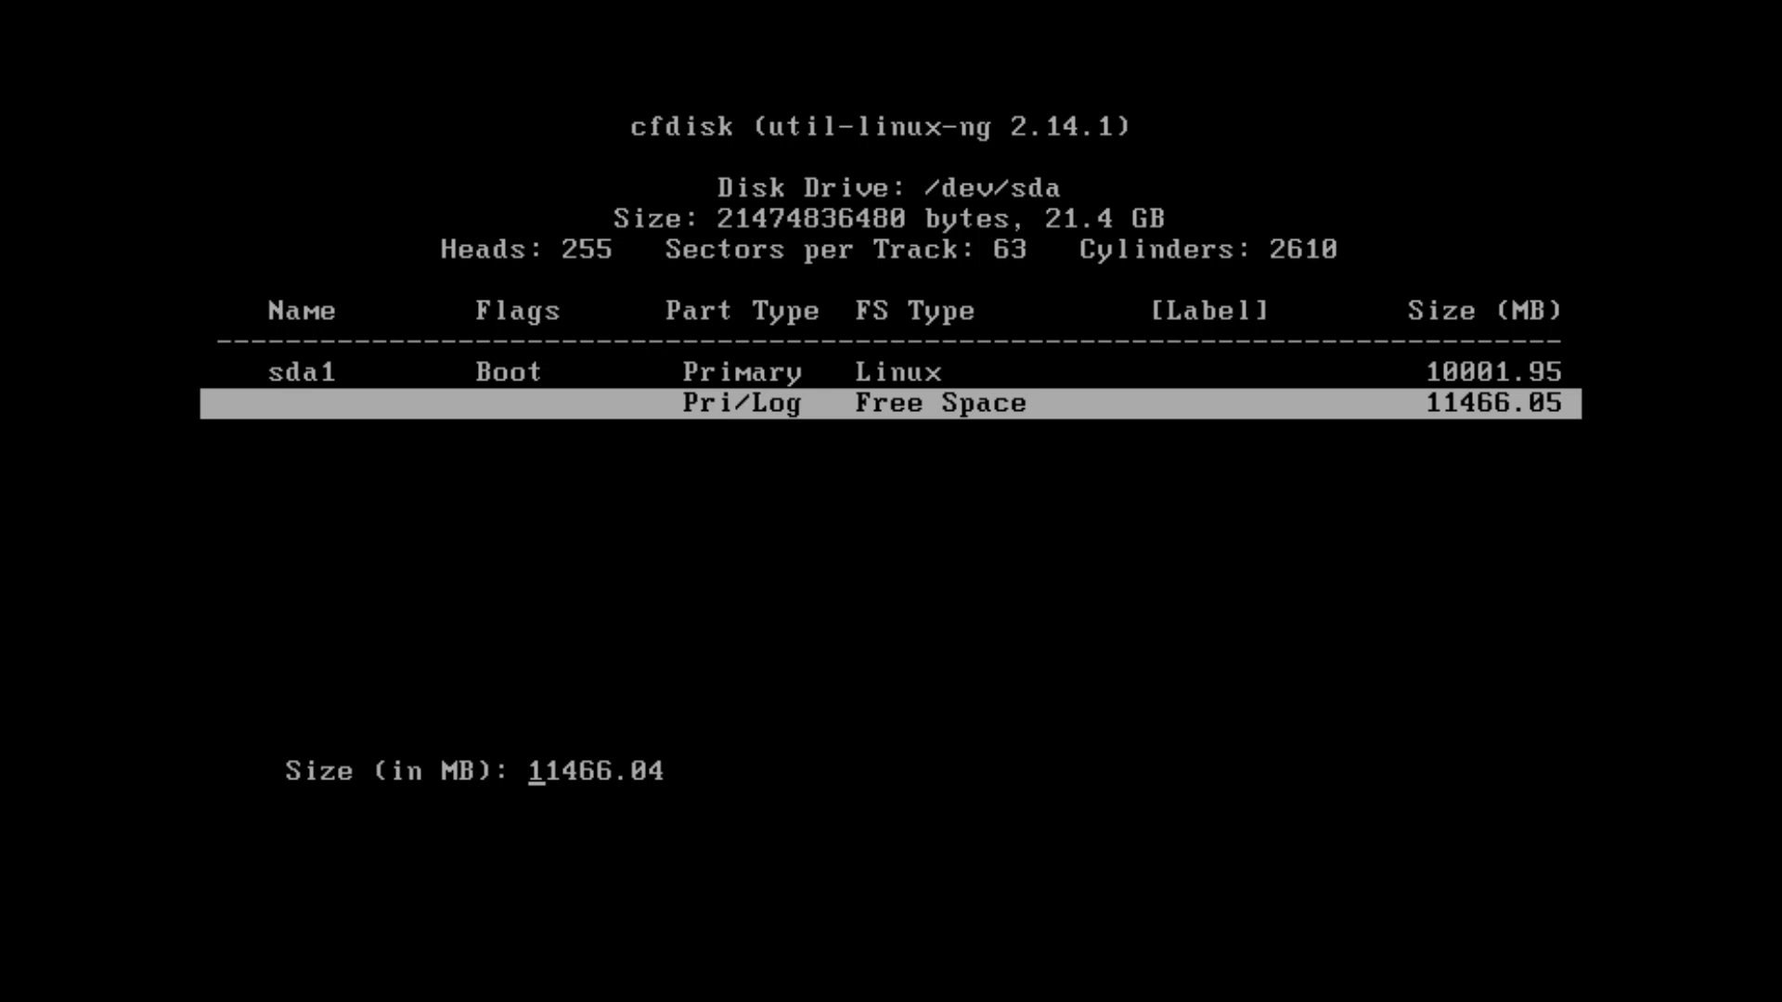
key(Return)
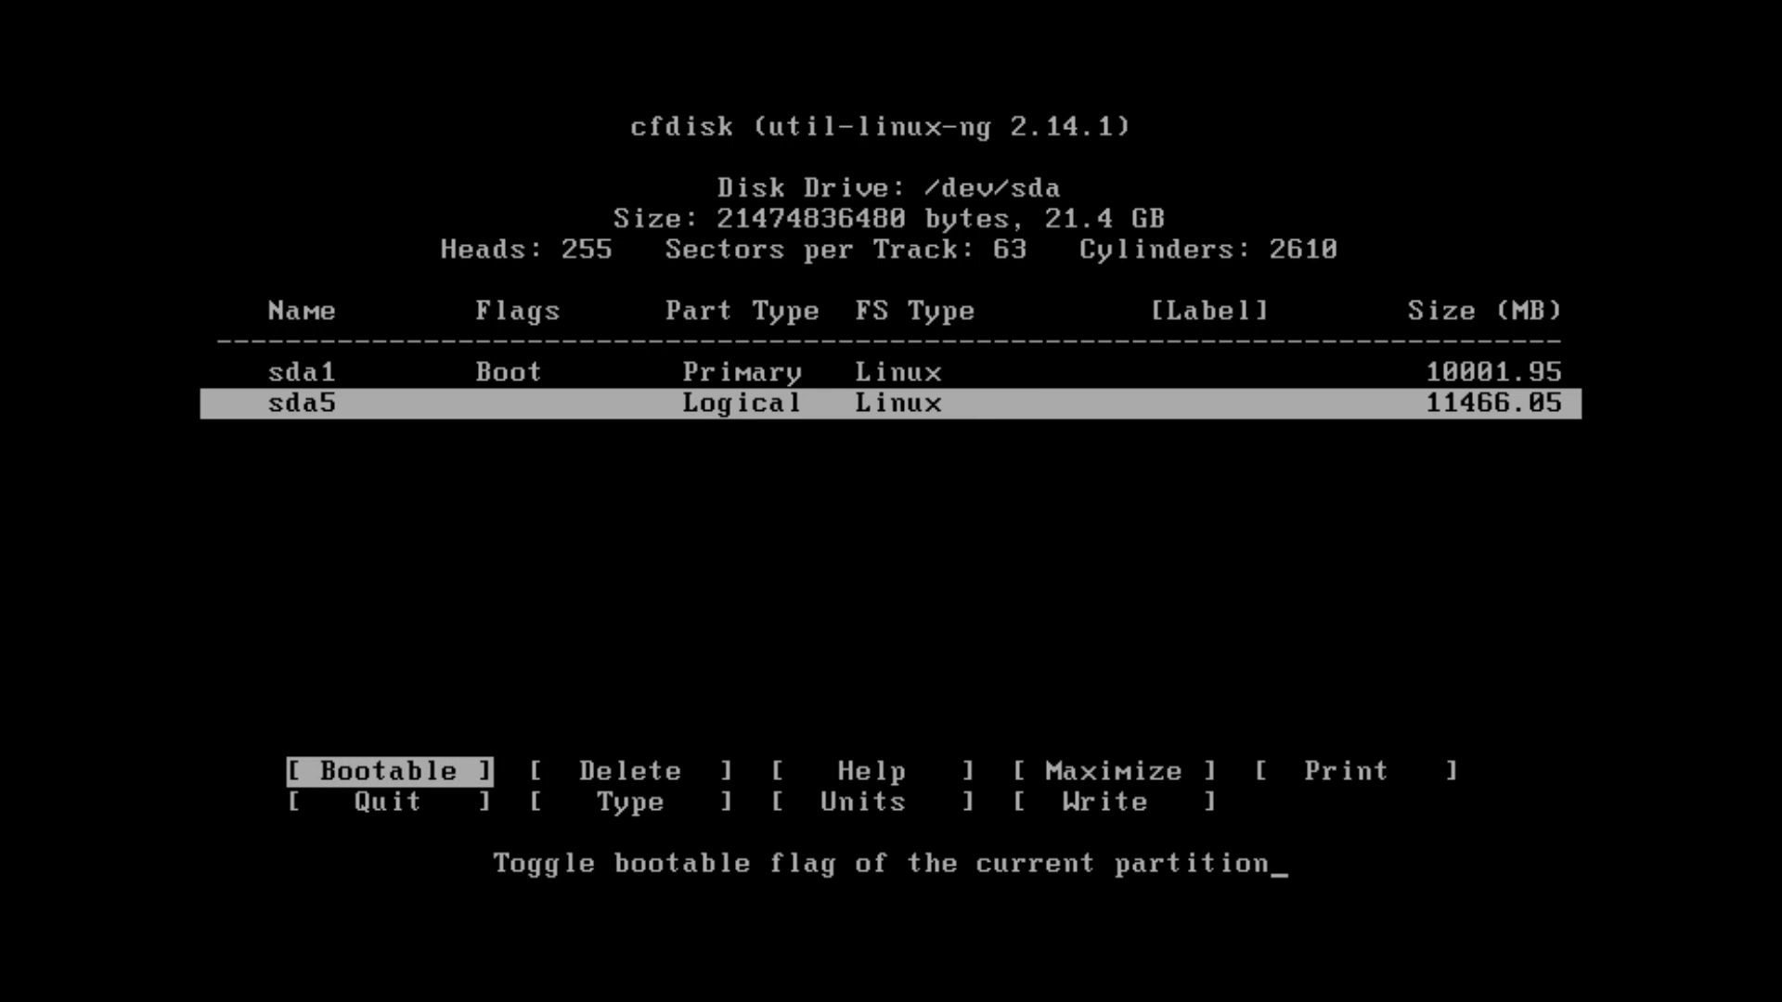
key(Right)
key(Right)
key(Right)
key(Right)
key(Right)
key(Right)
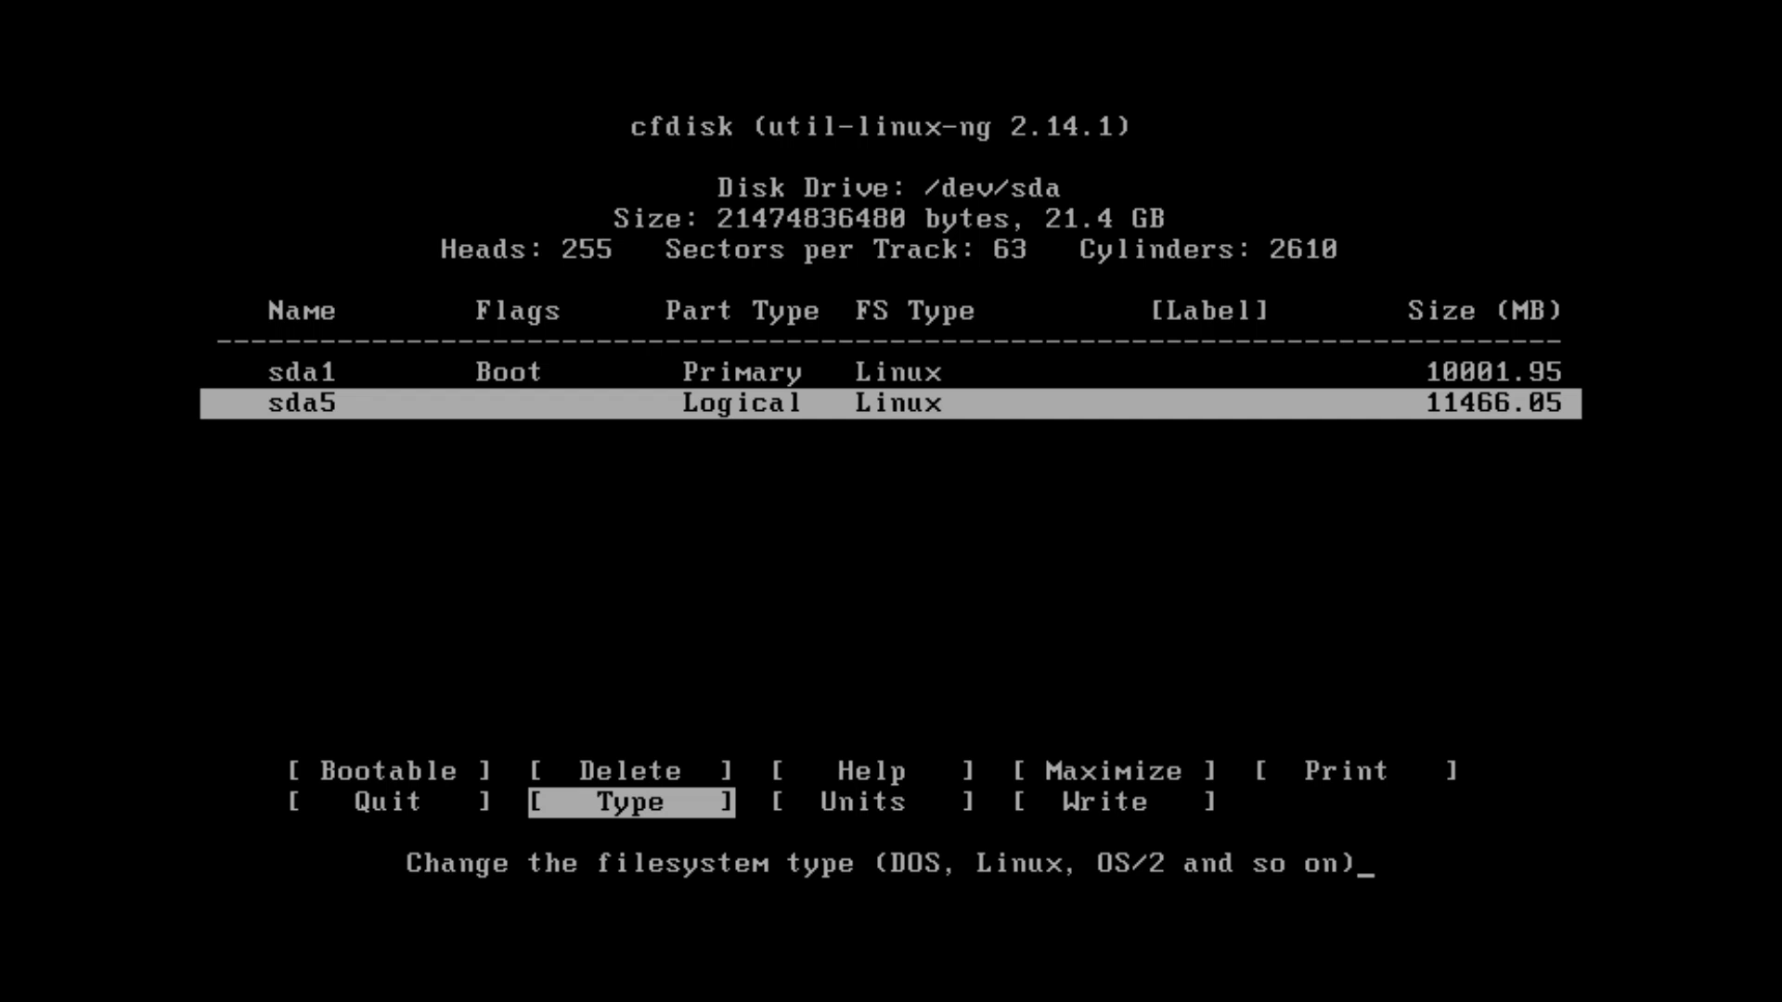
Set sda5's partition type to 82, Linux swap / Solaris
key(Return)
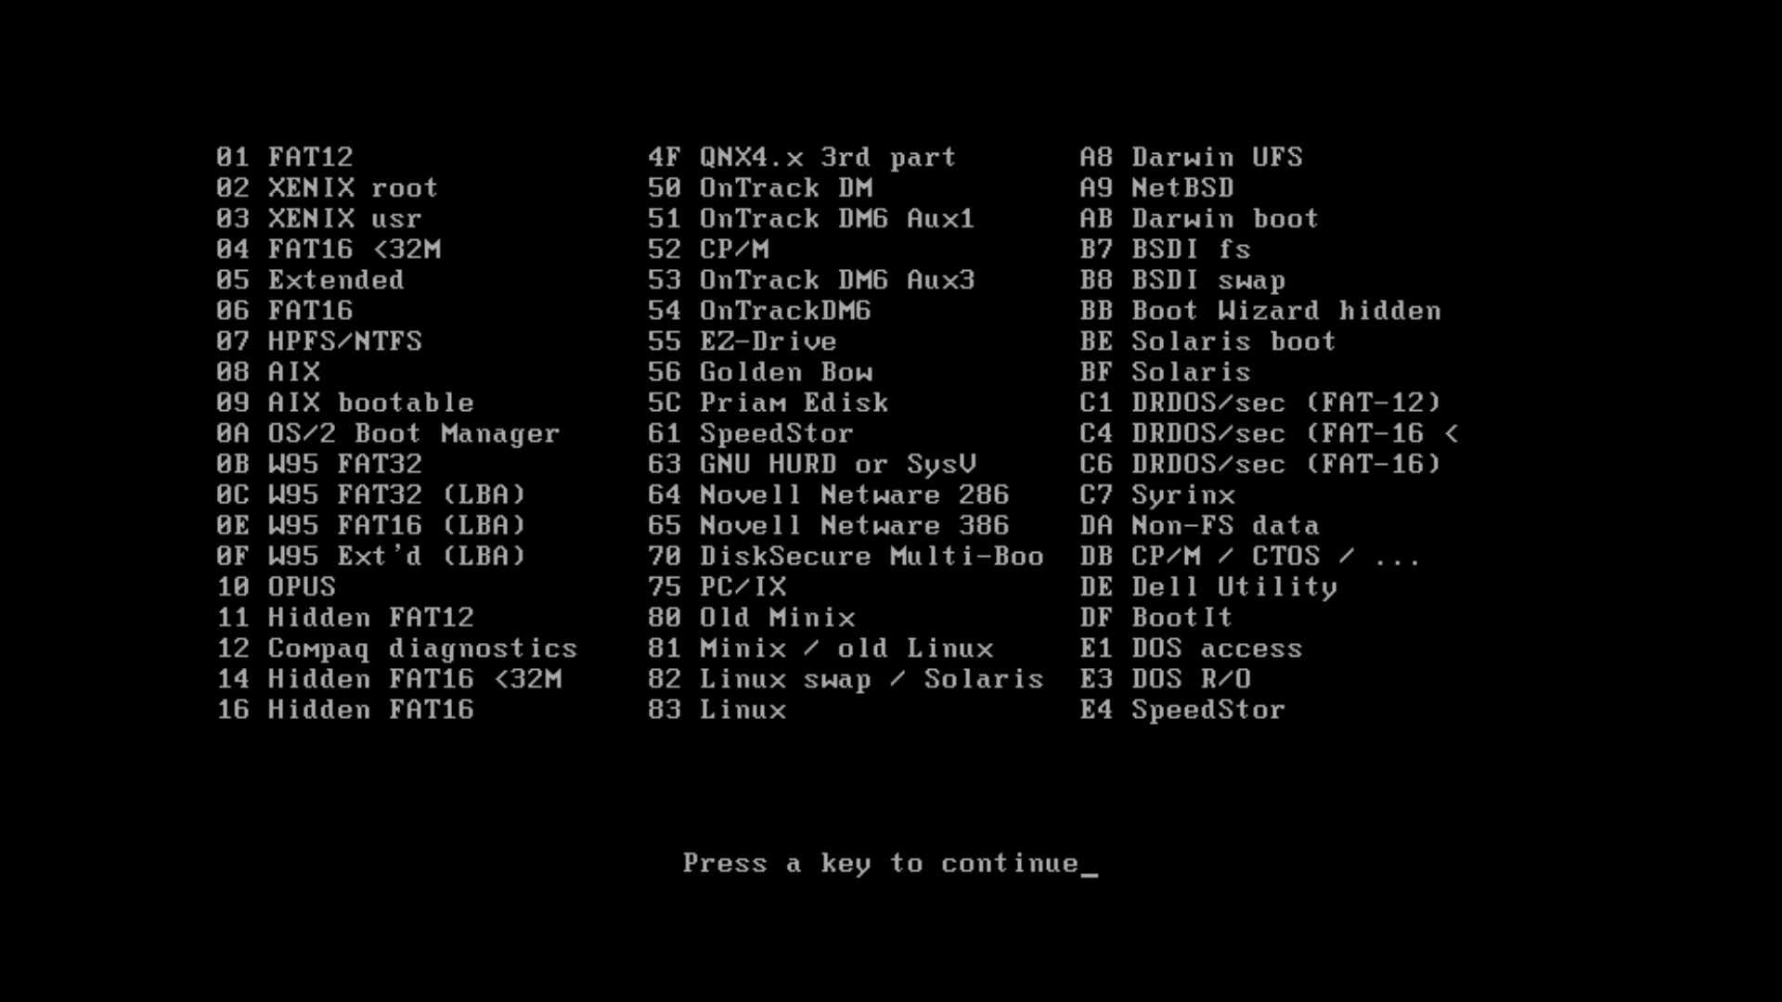
key(Return)
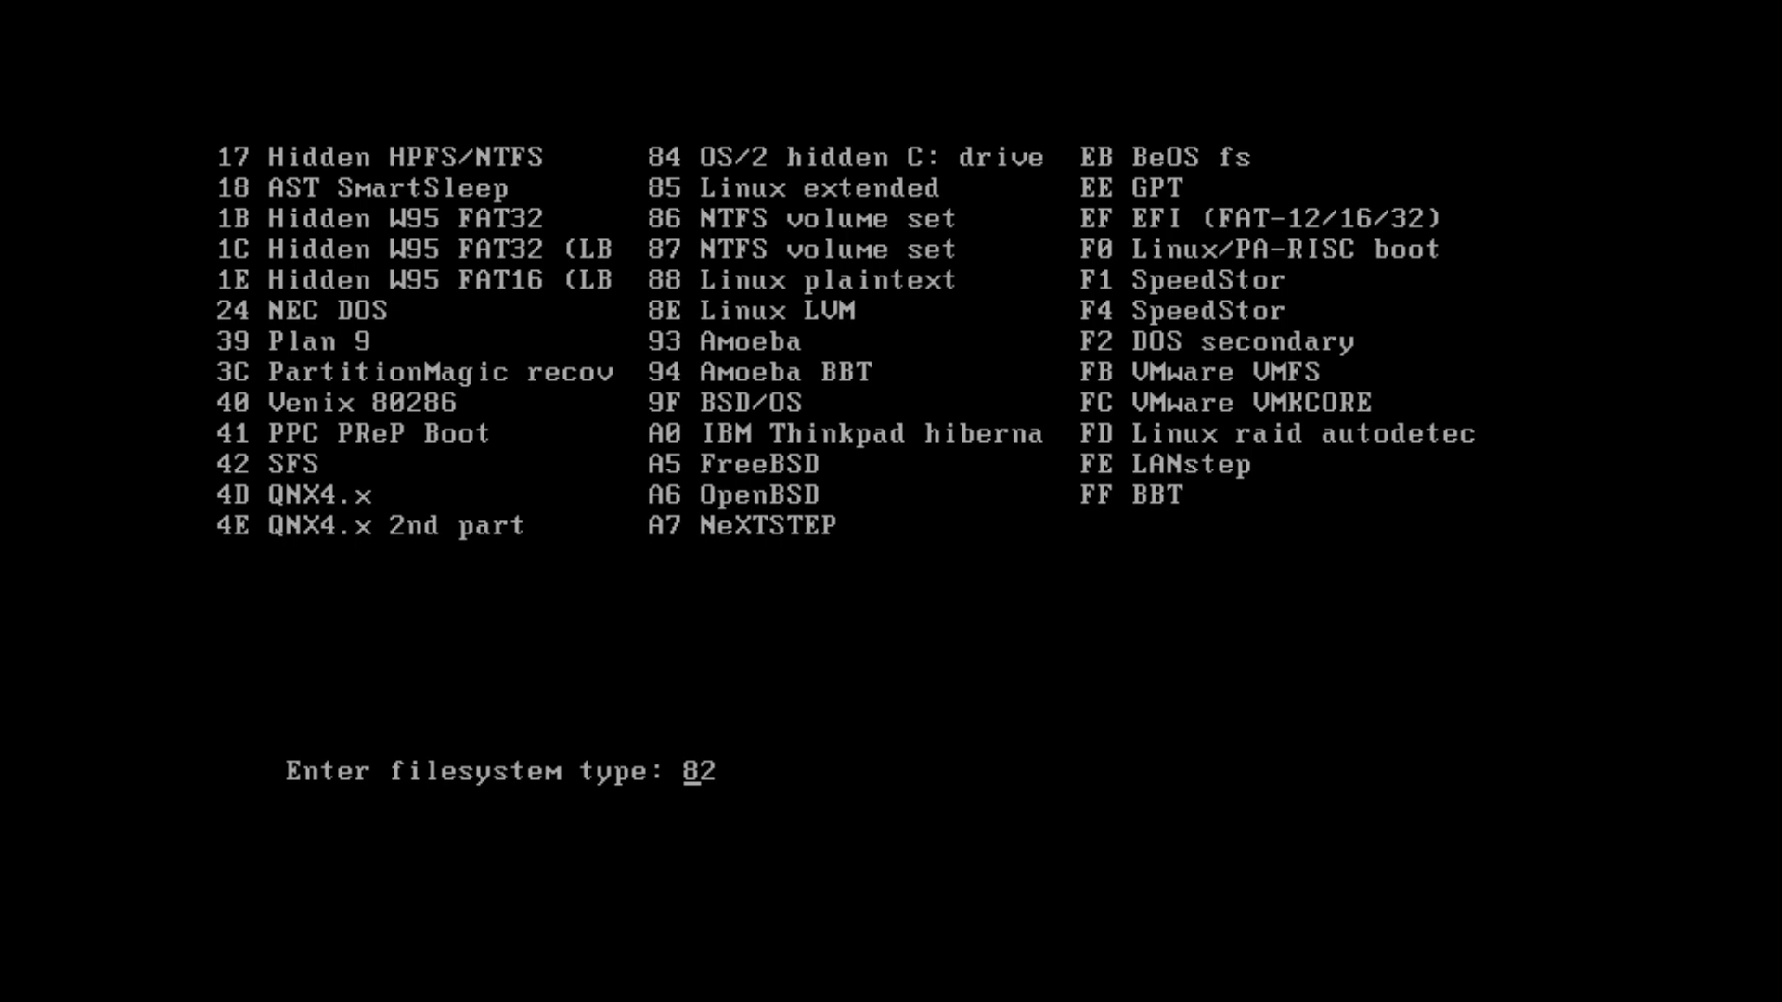
key(Return)
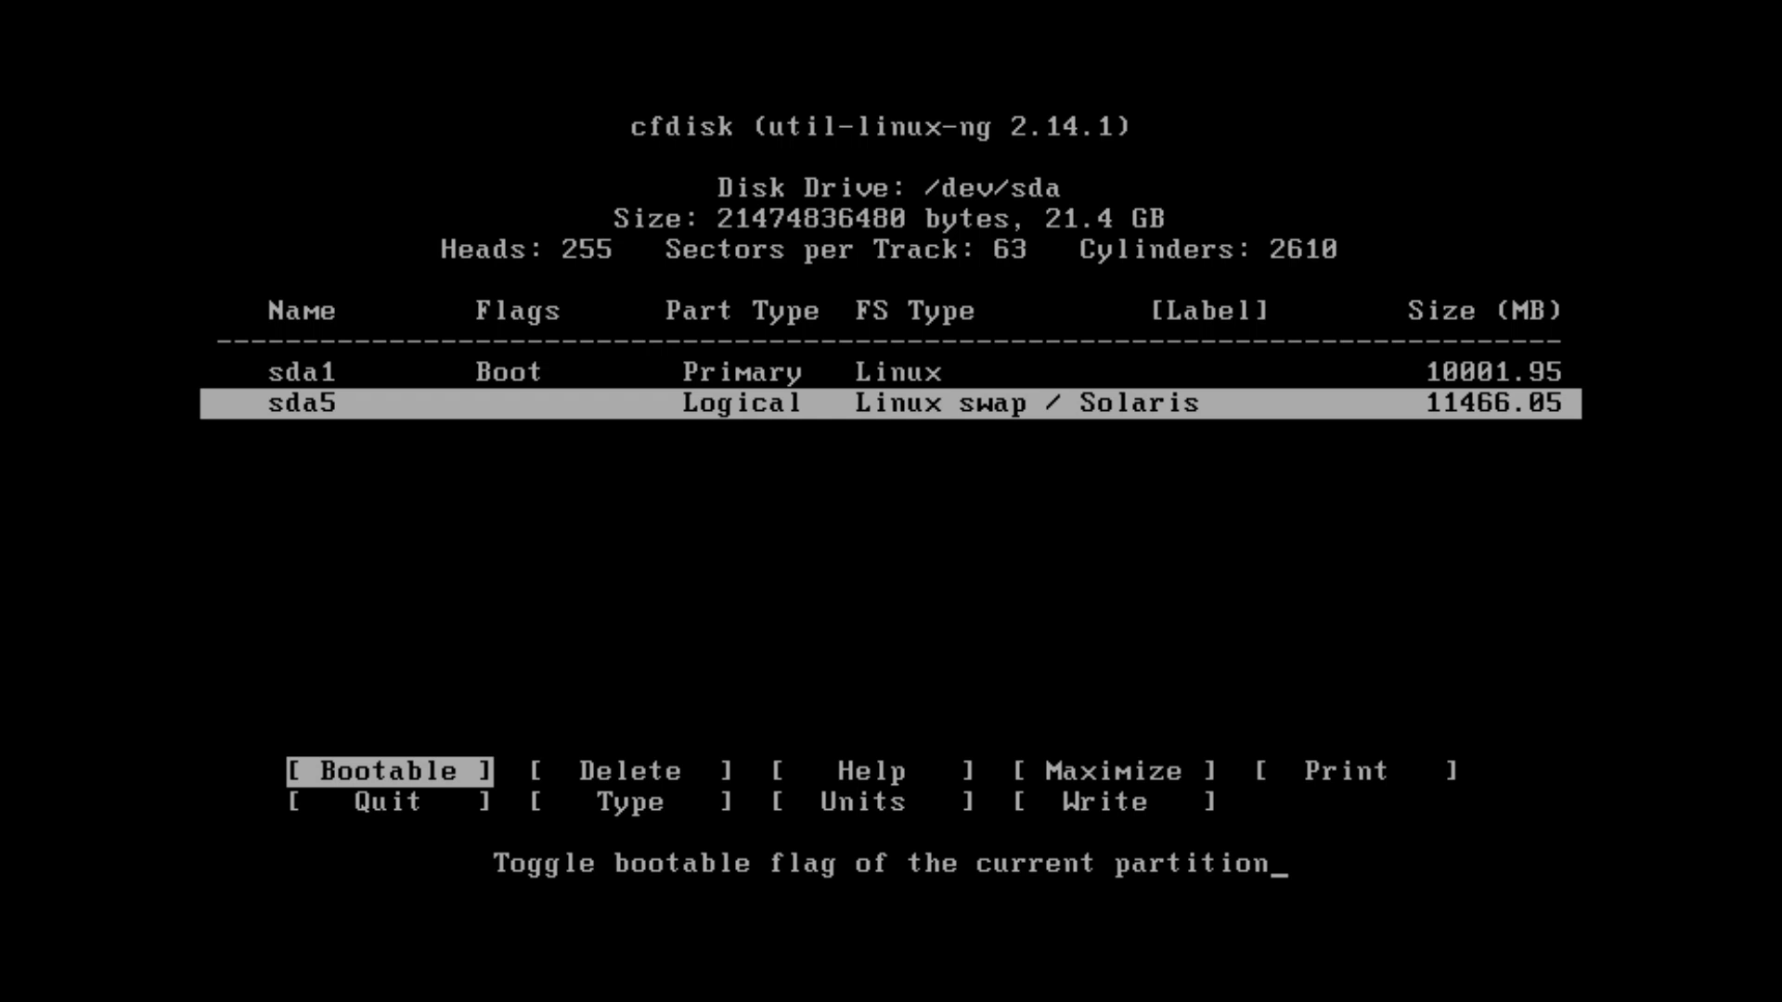
key(Left)
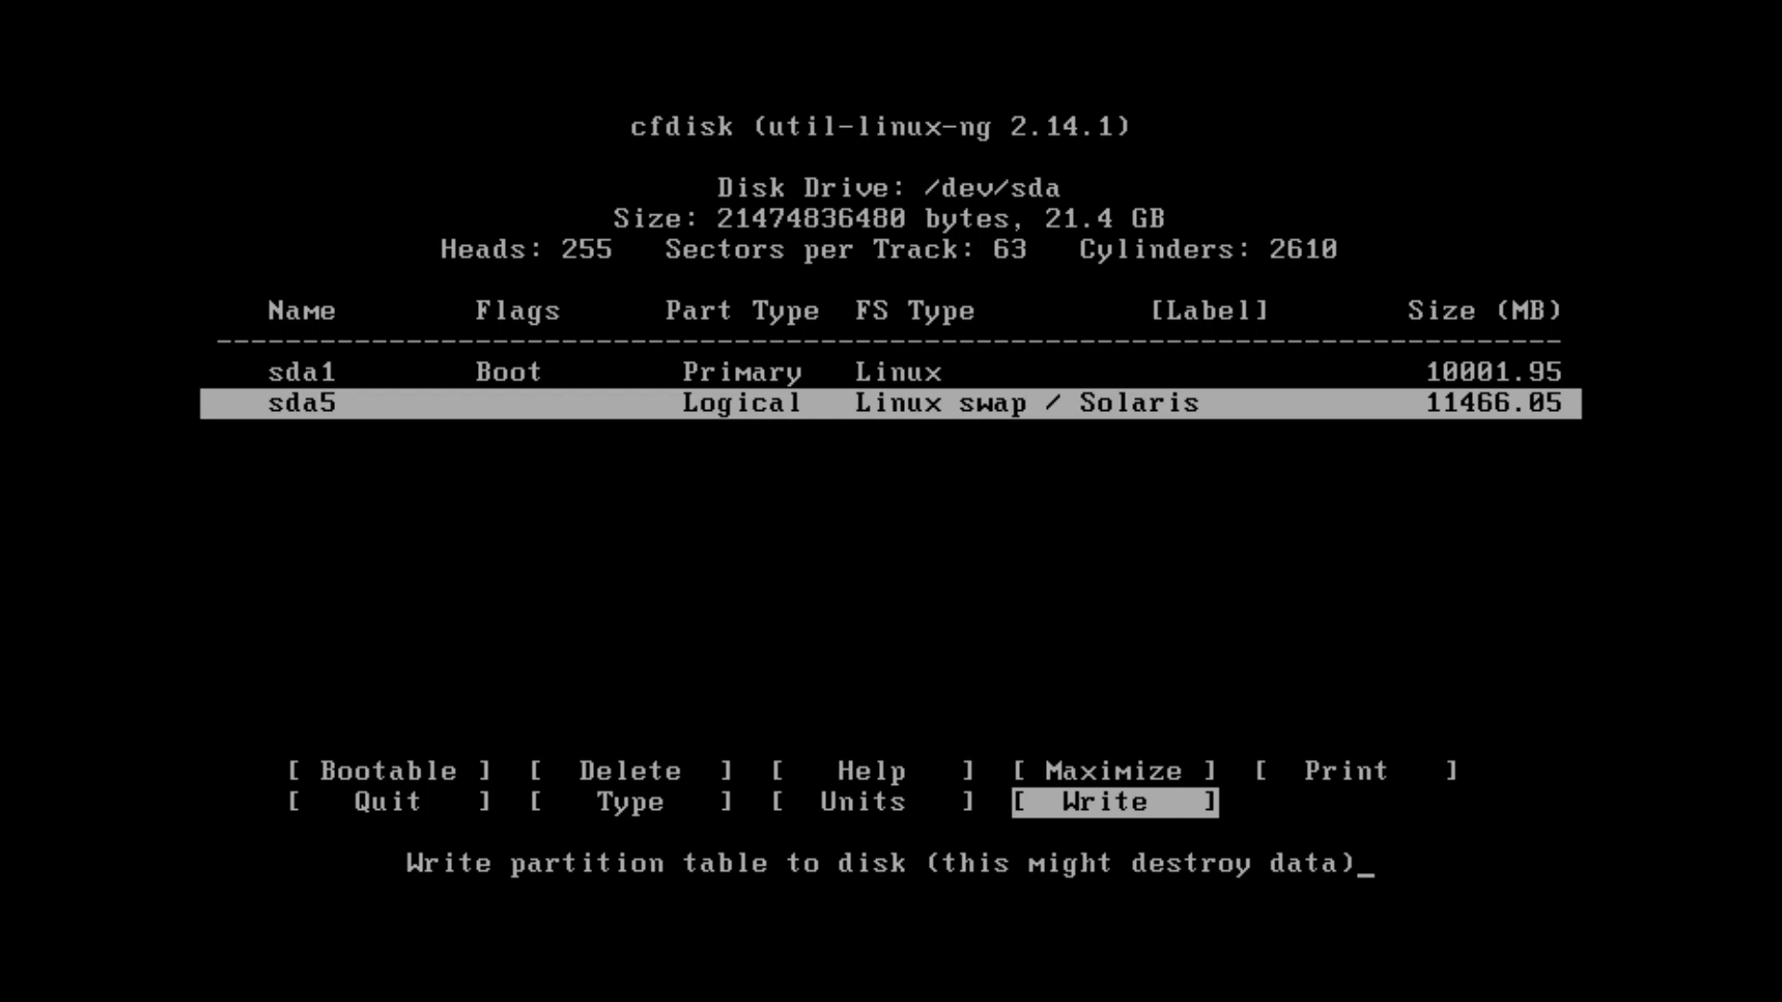
Write the partition table with a yes confirmation, then Quit cfdisk back to Choose Partition
key(Return)
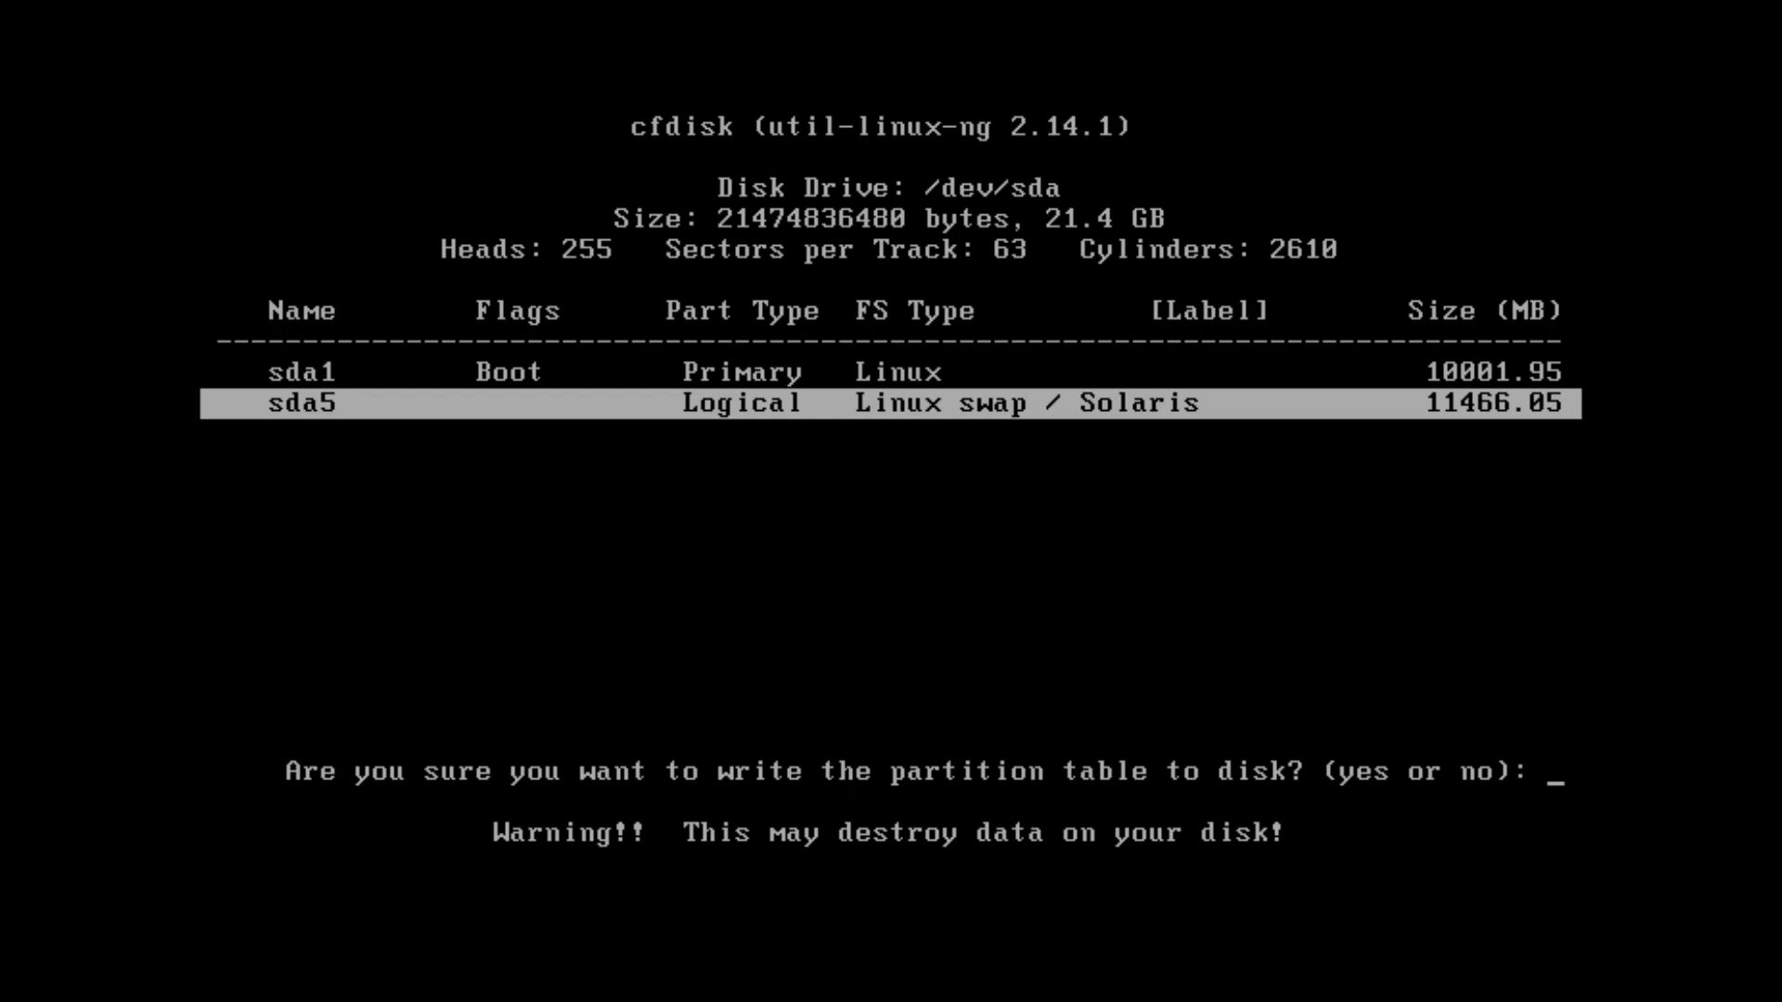
text(ye)
key(Return)
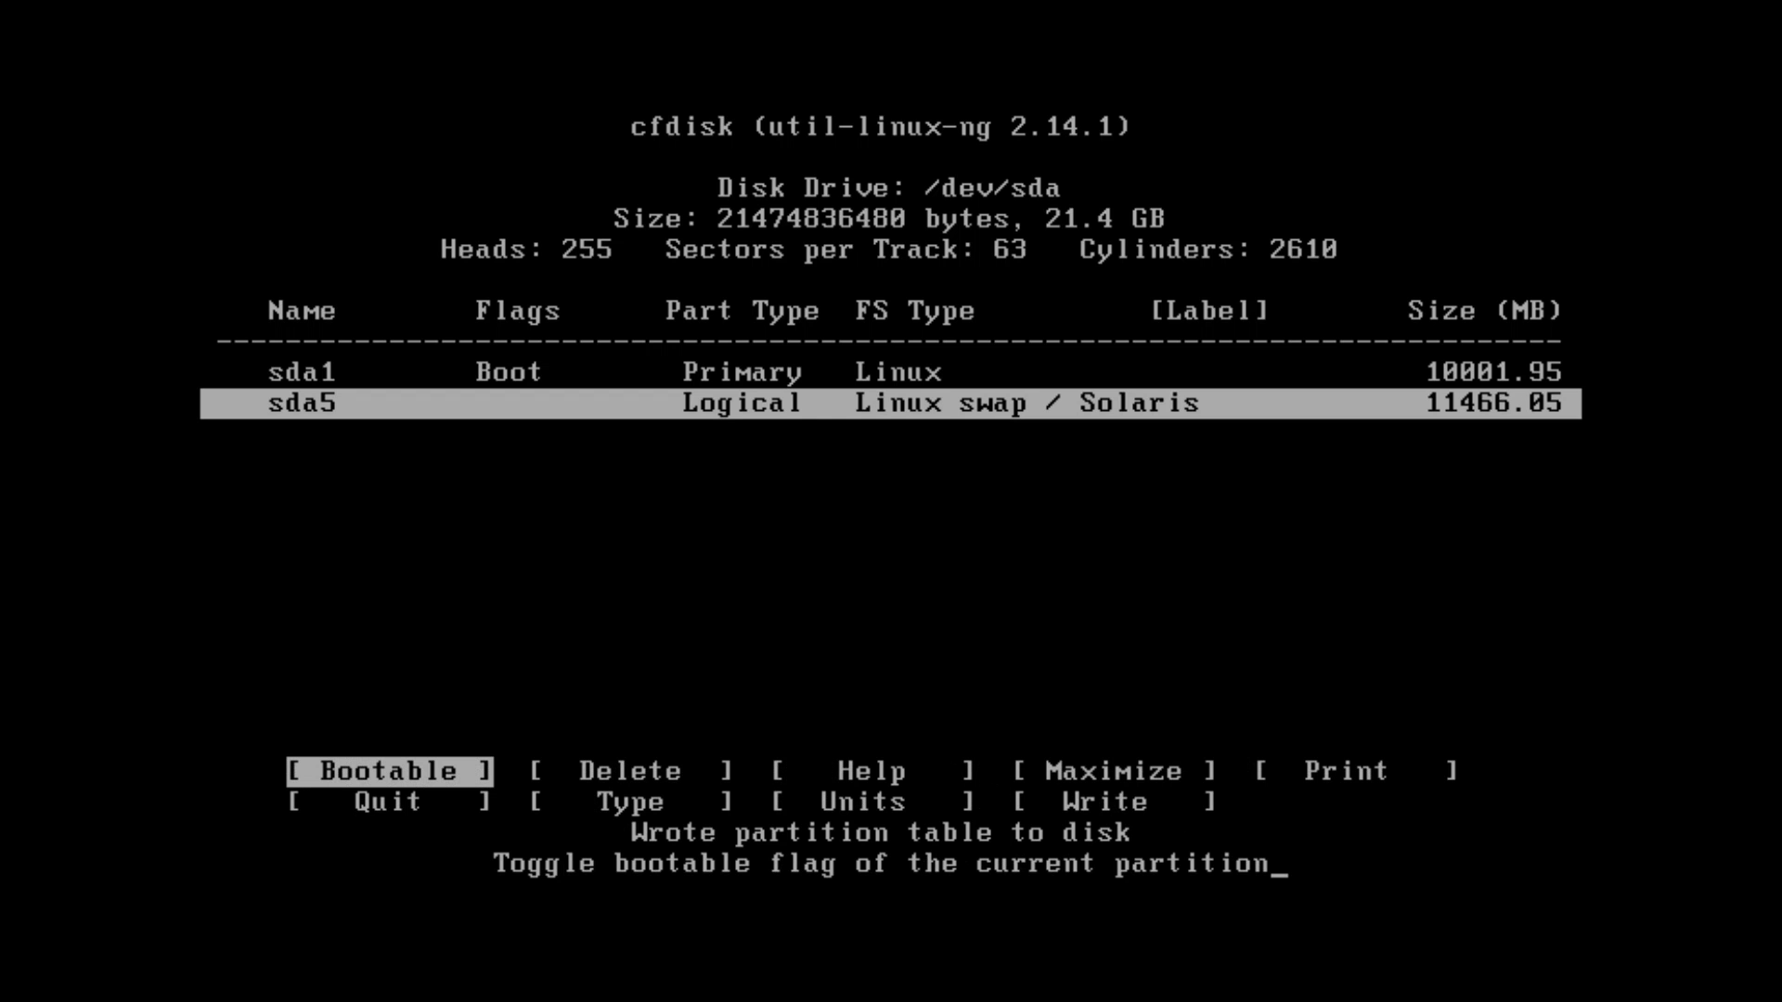
key(Down)
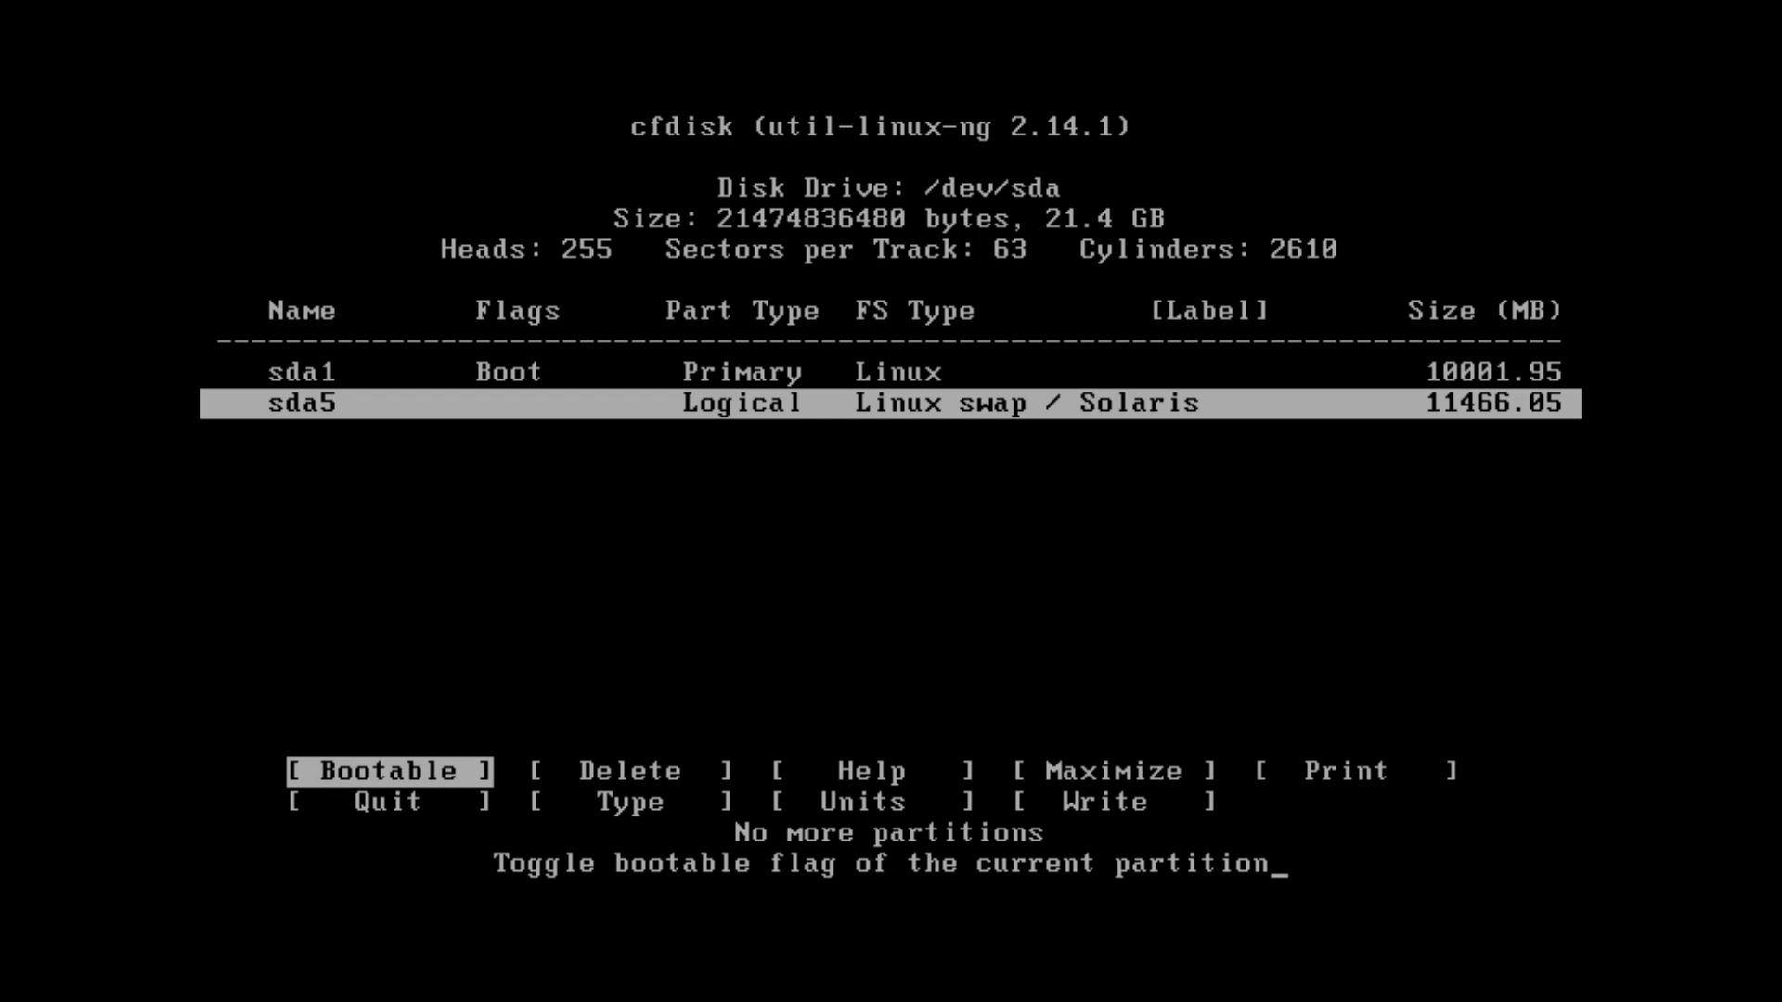
key(Right)
key(Right)
key(Right)
key(Right)
key(Right)
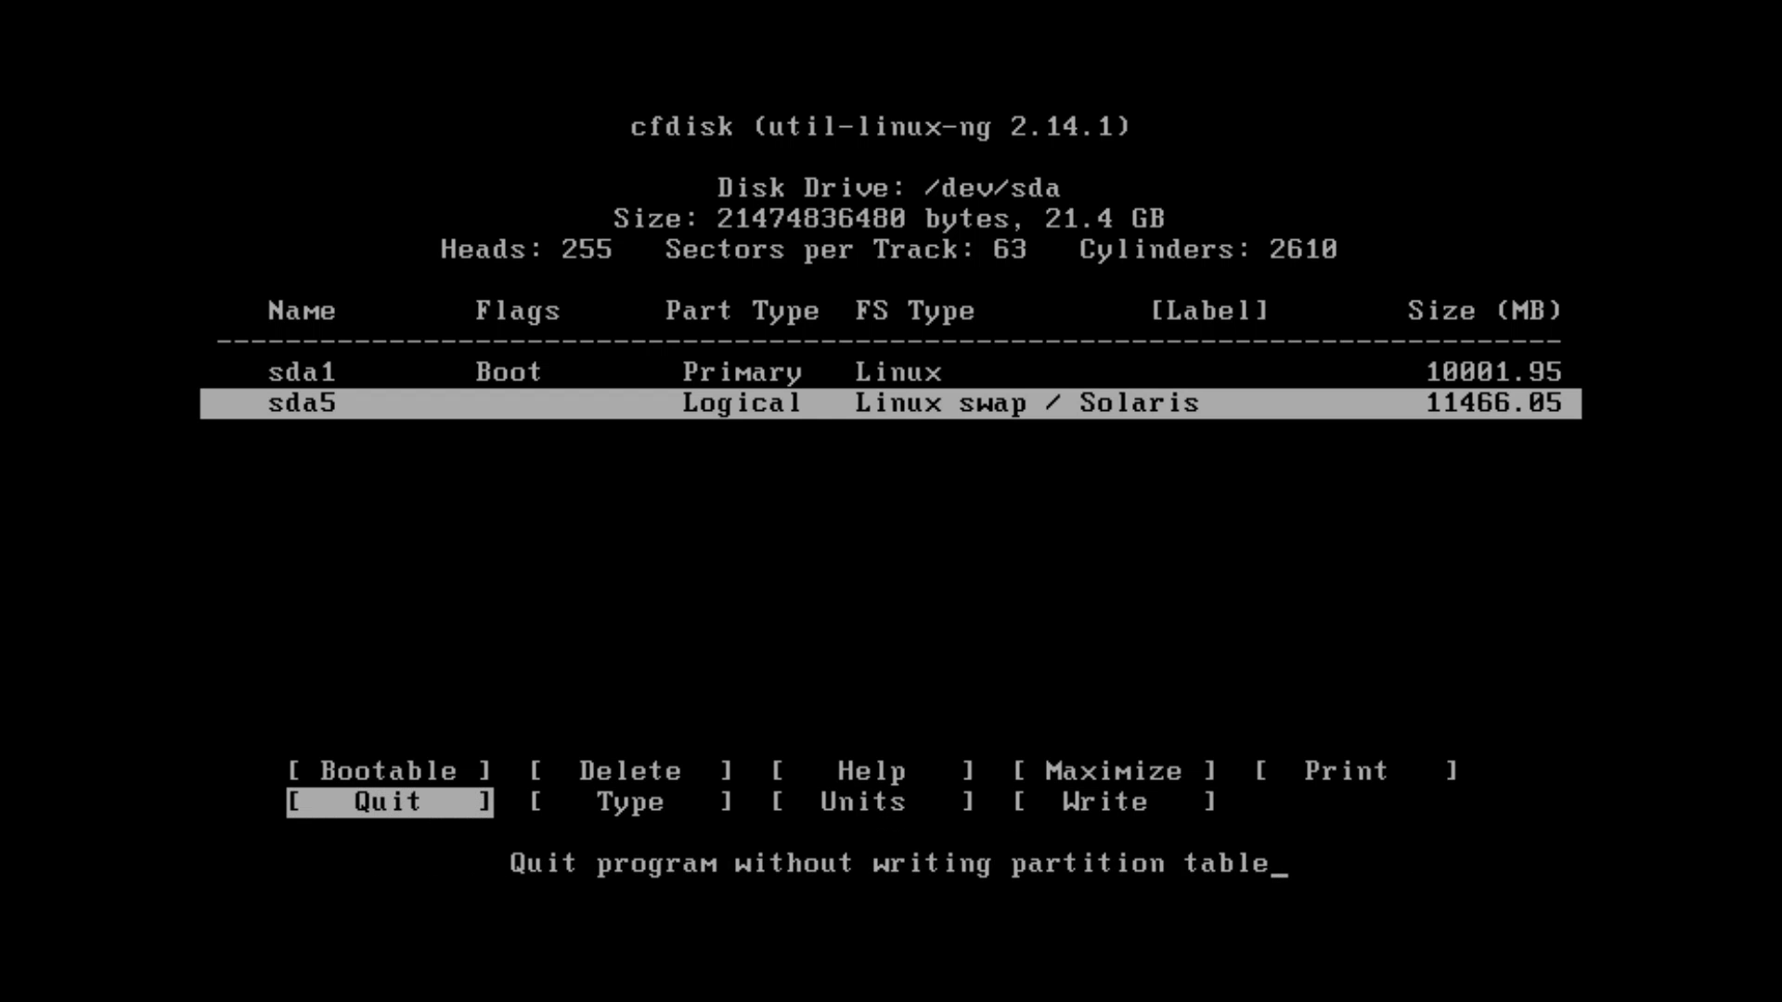
key(Return)
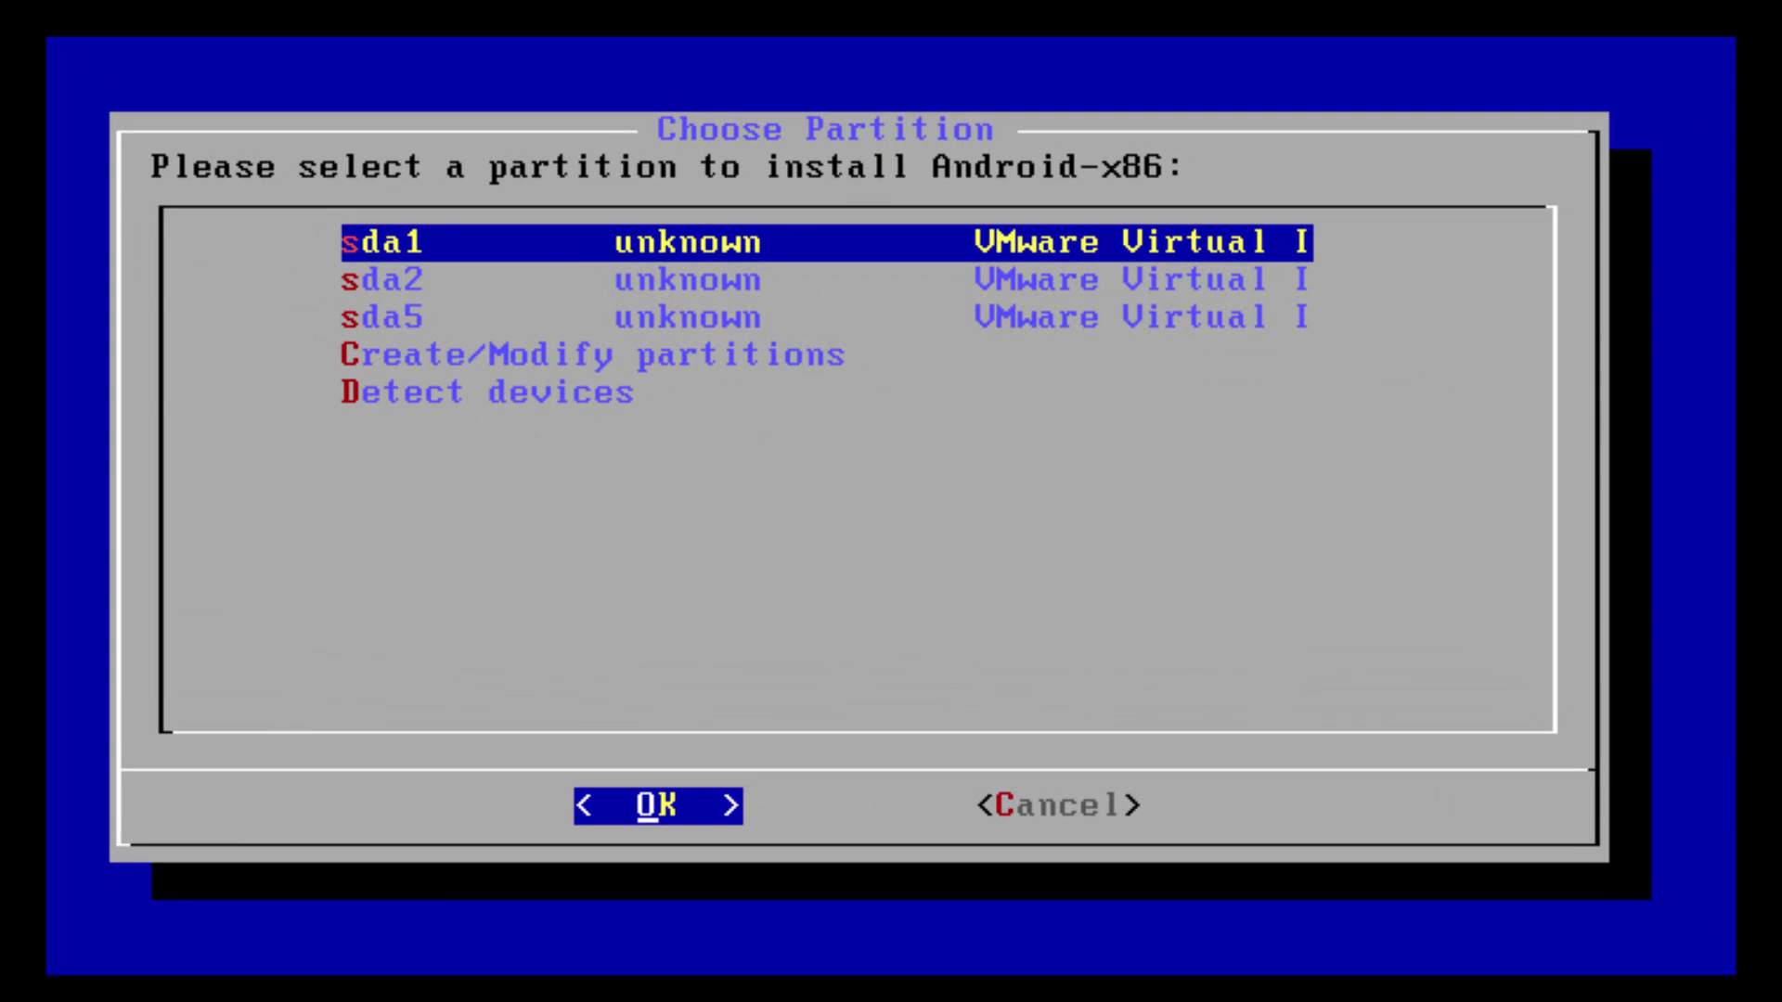
Select sda1 from the sda1, sda2, sda5 list as the Android-x86 install target
key(Down)
key(Down)
key(Up)
key(Up)
key(Down)
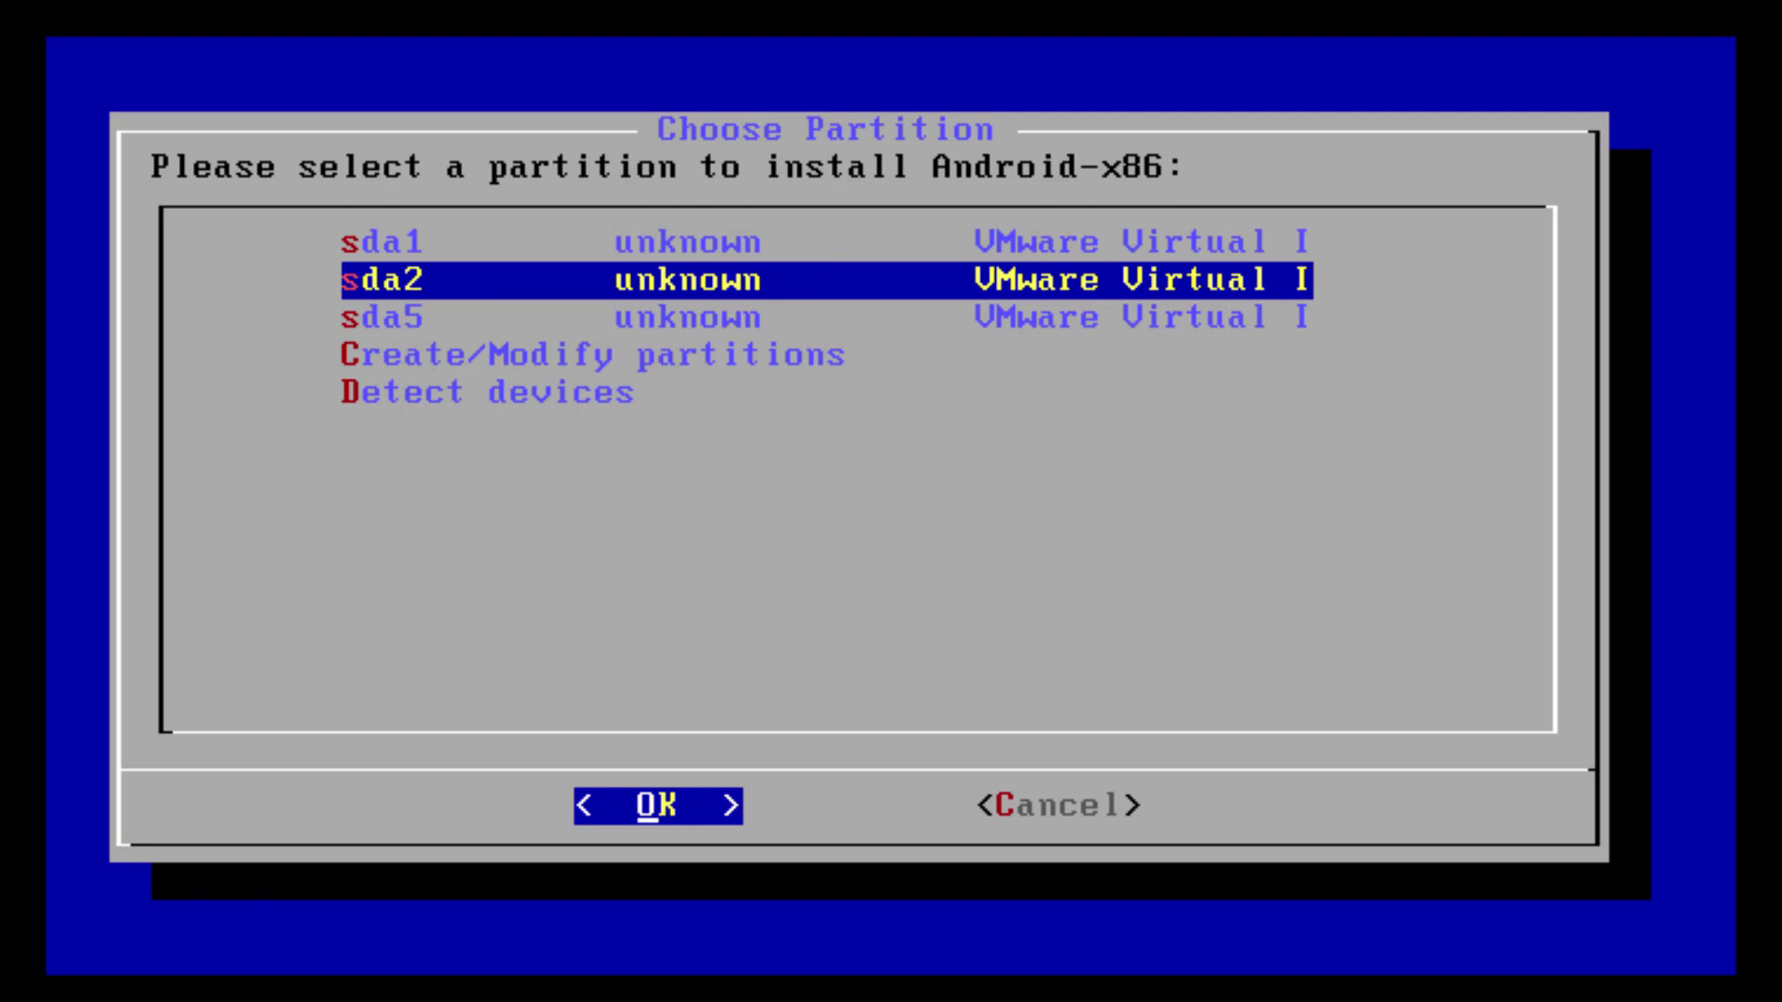
key(Down)
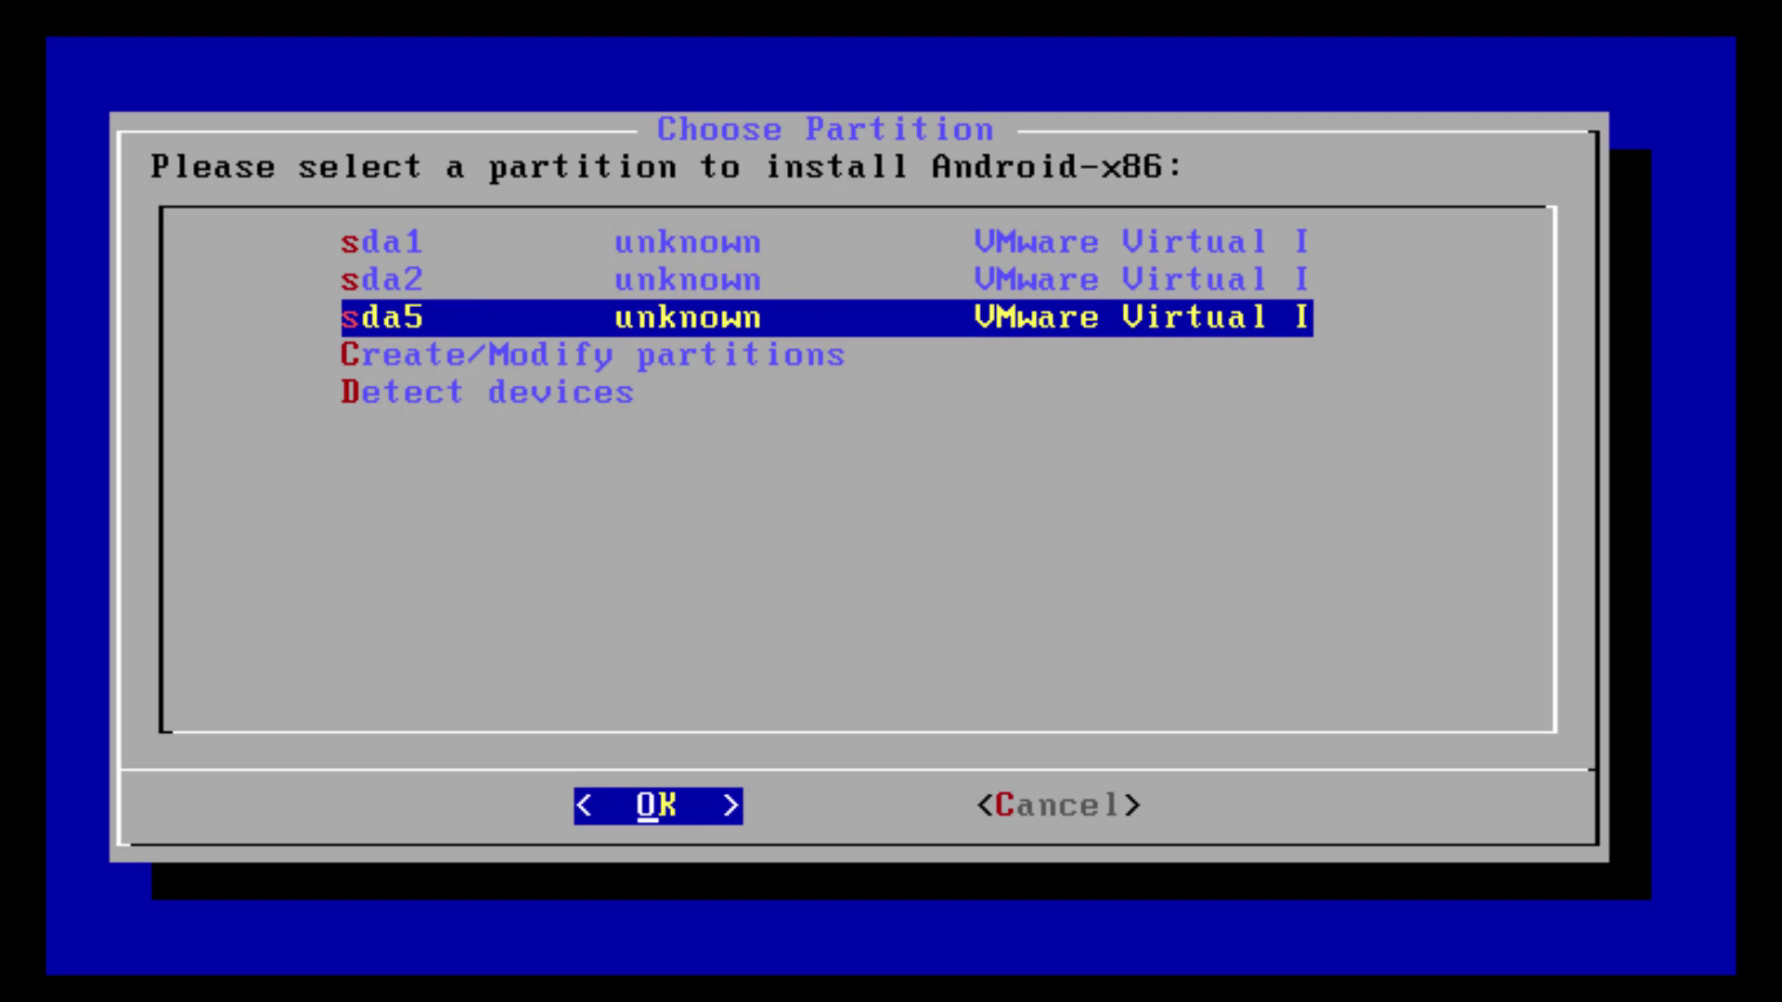
key(Up)
key(Up)
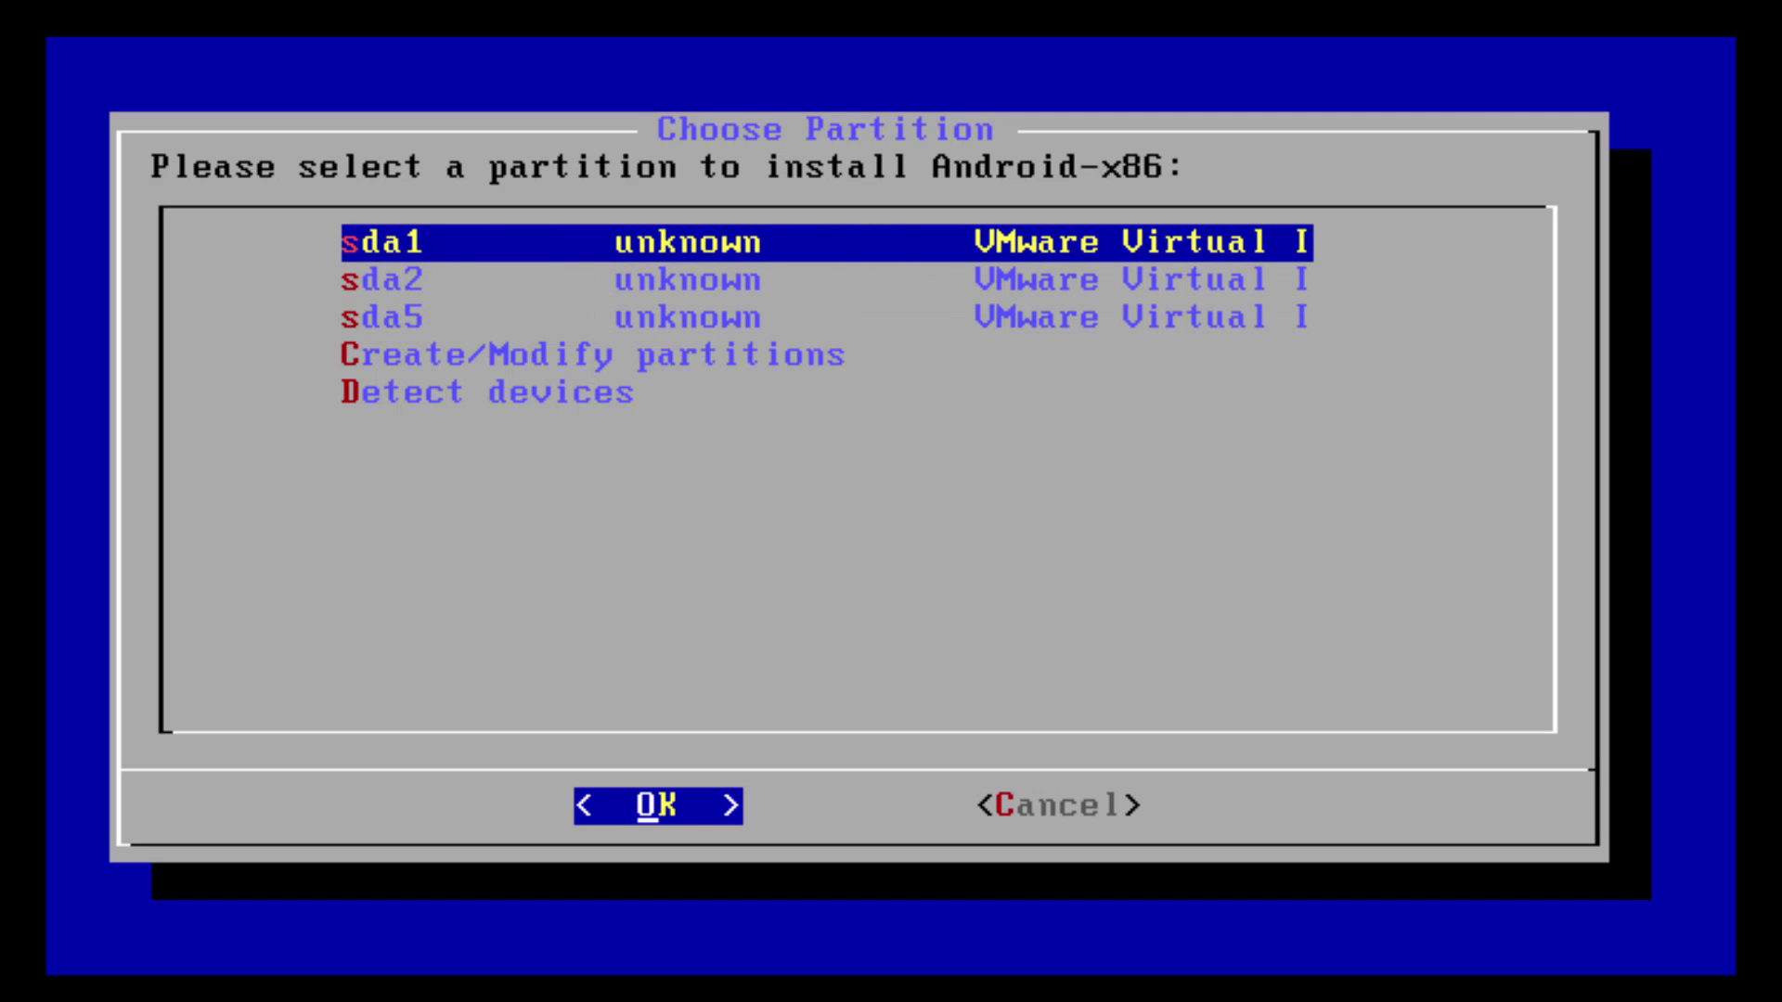
key(Return)
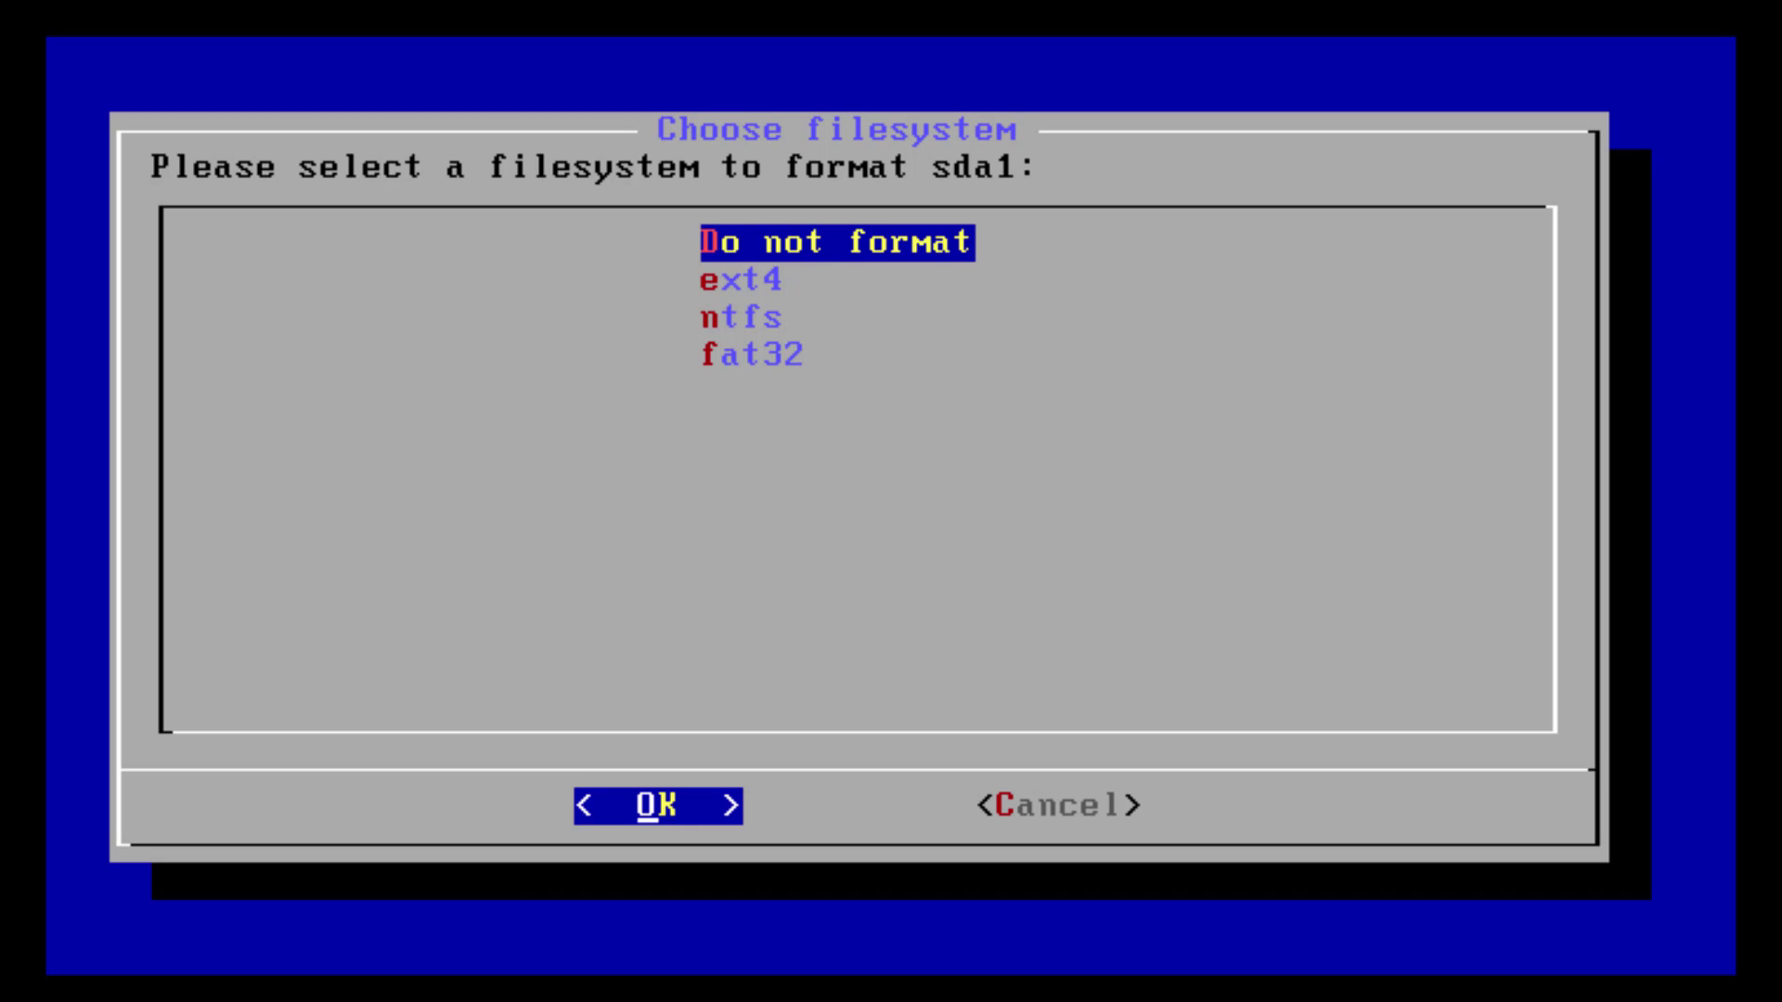
Choose ext4 as sda1's filesystem and confirm Yes to format it
key(Down)
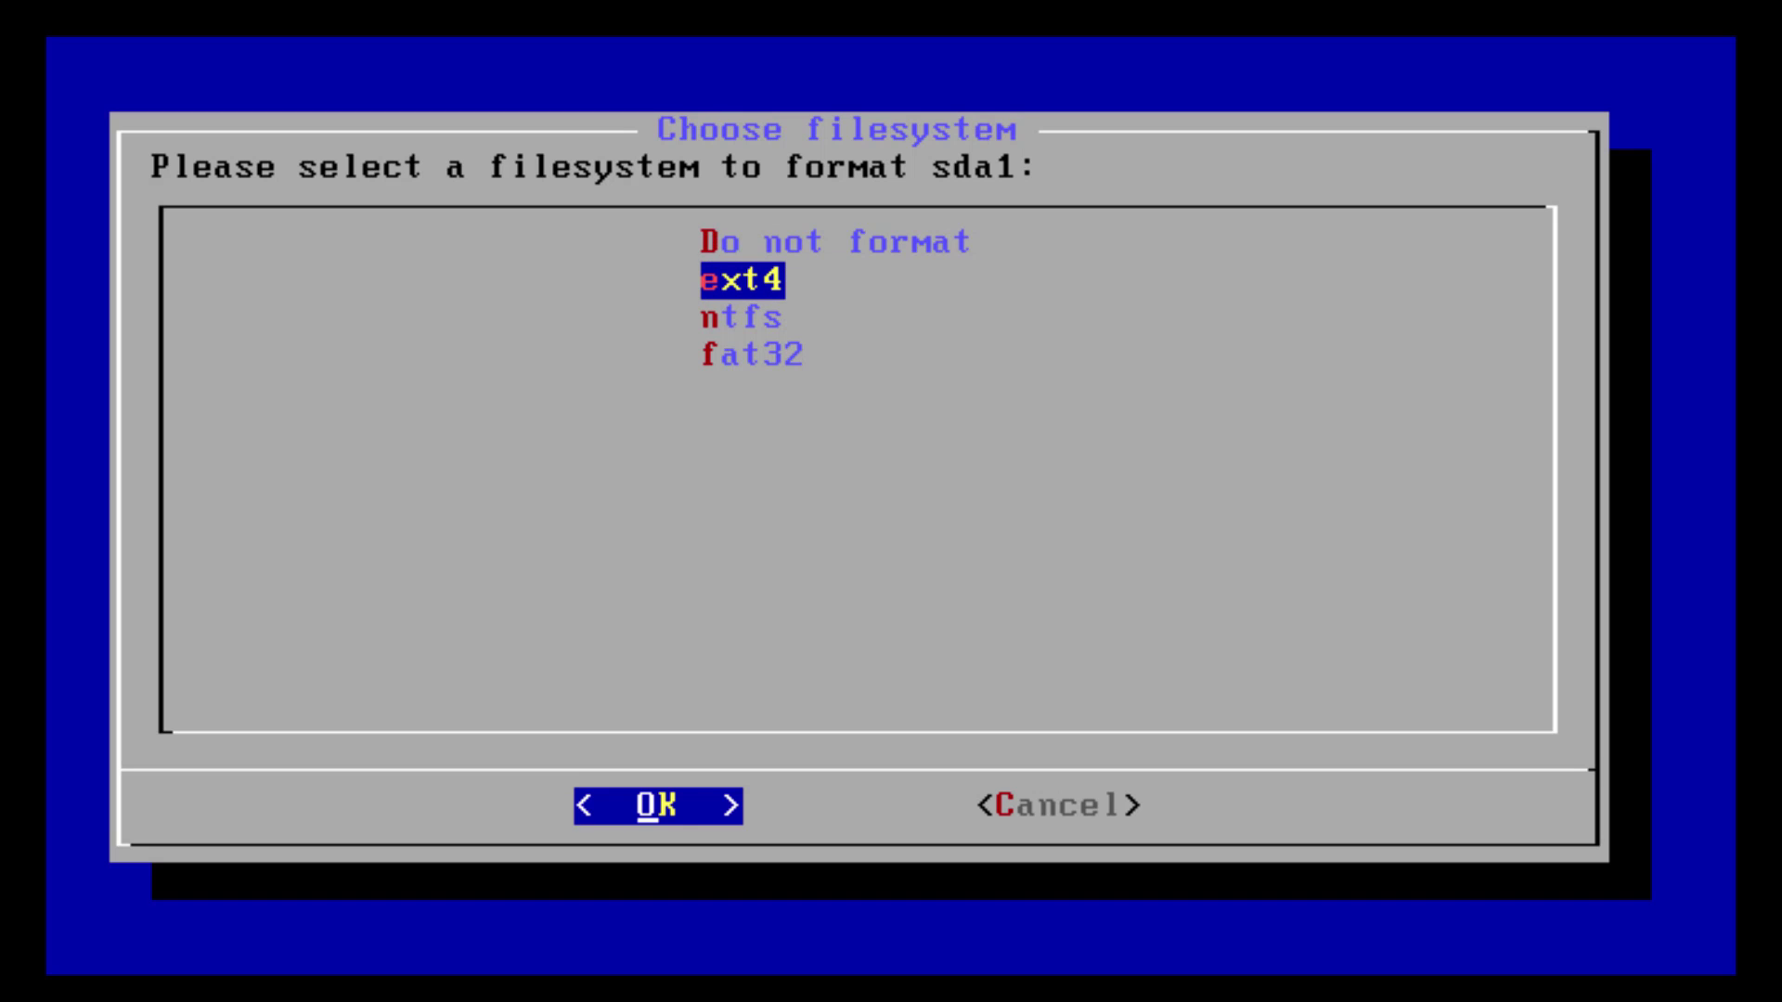
key(Down)
key(Down)
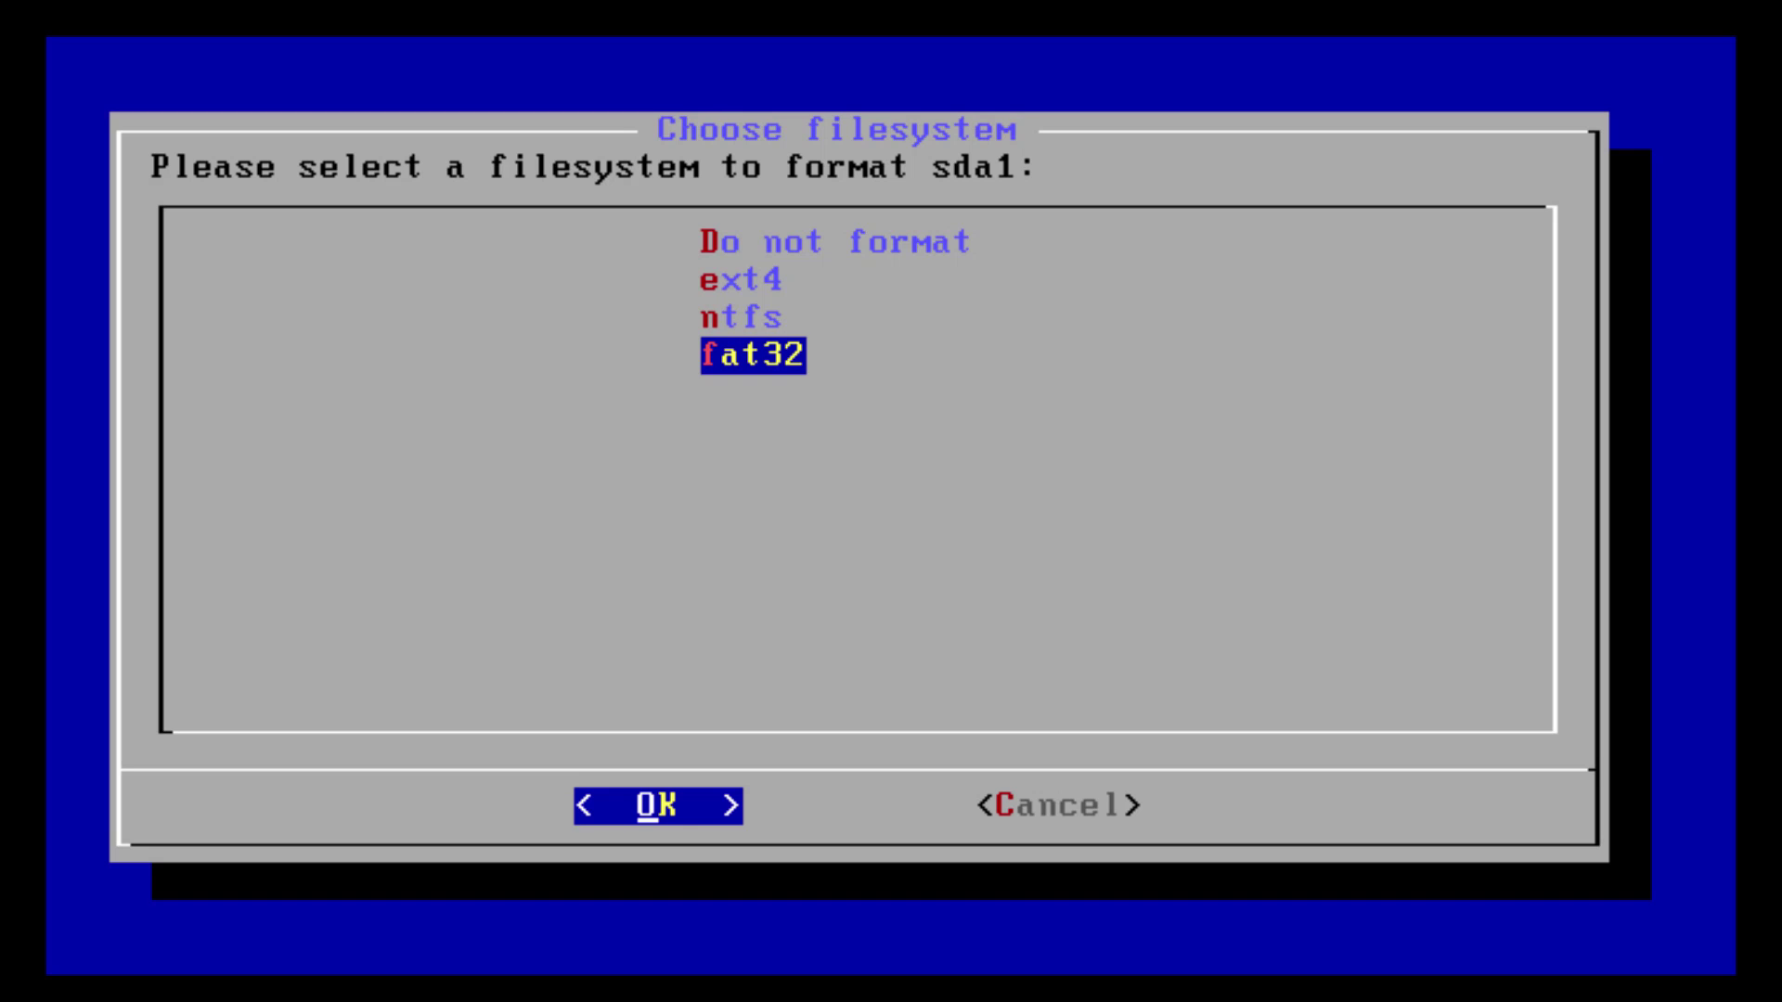
key(Up)
key(Up)
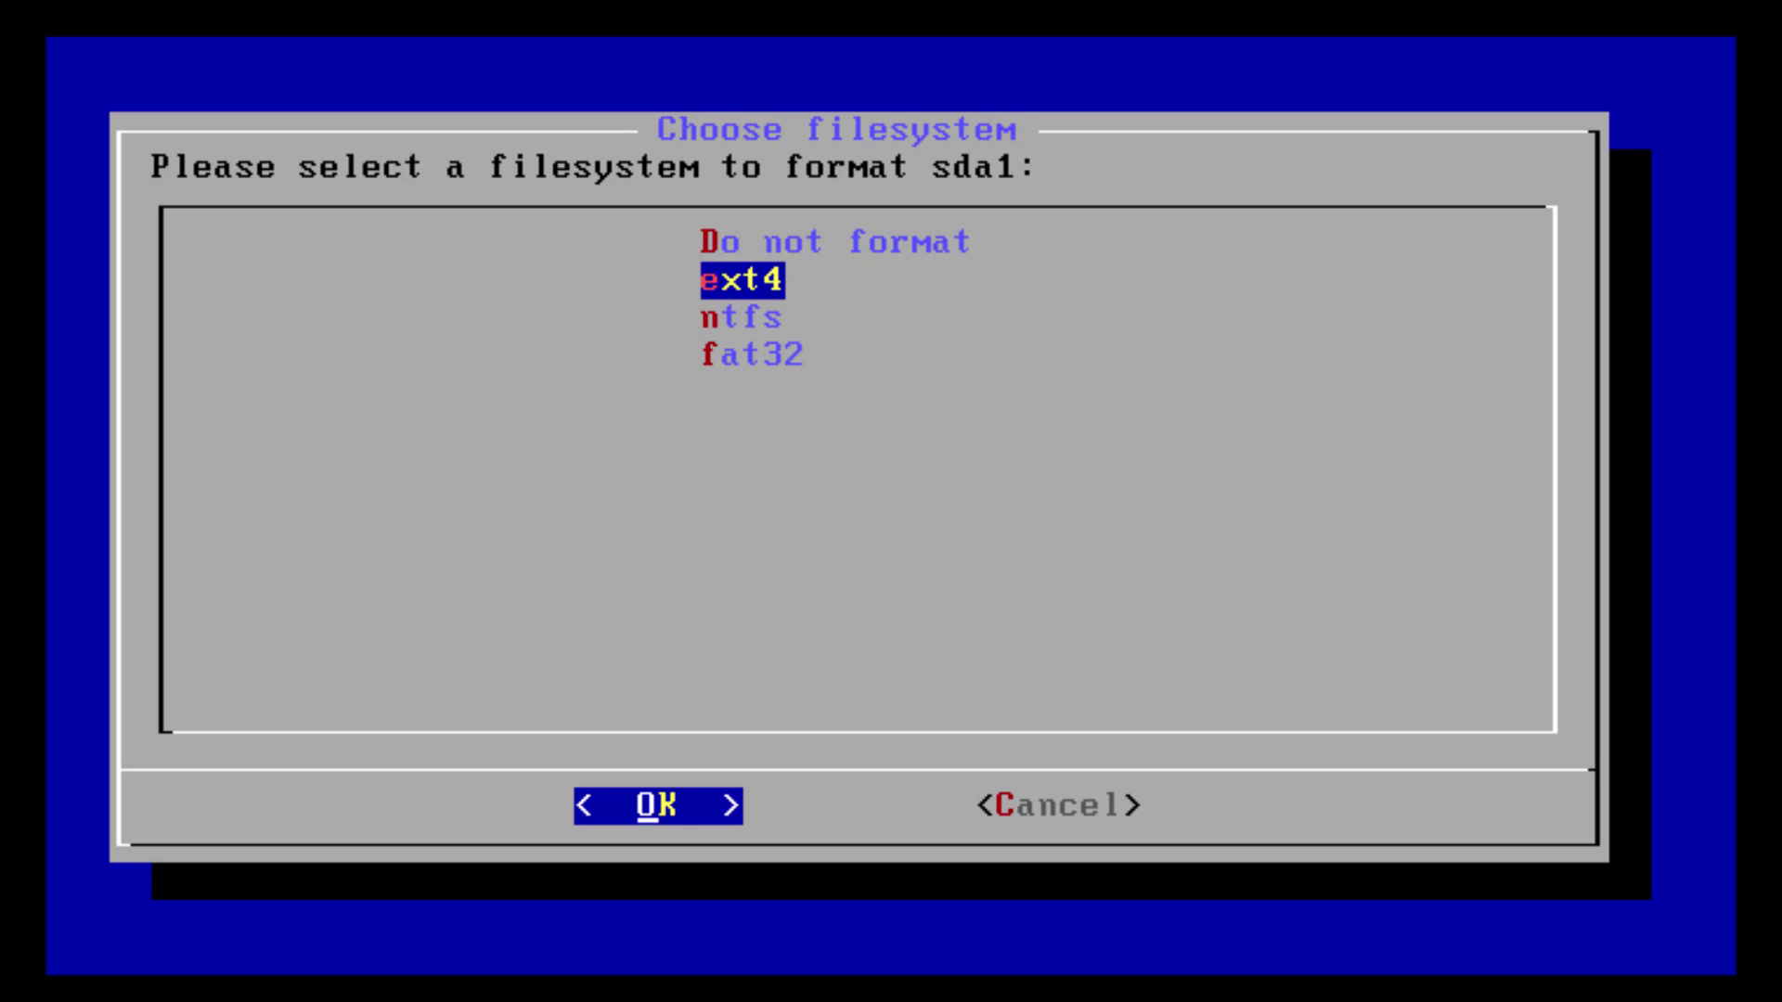
key(Return)
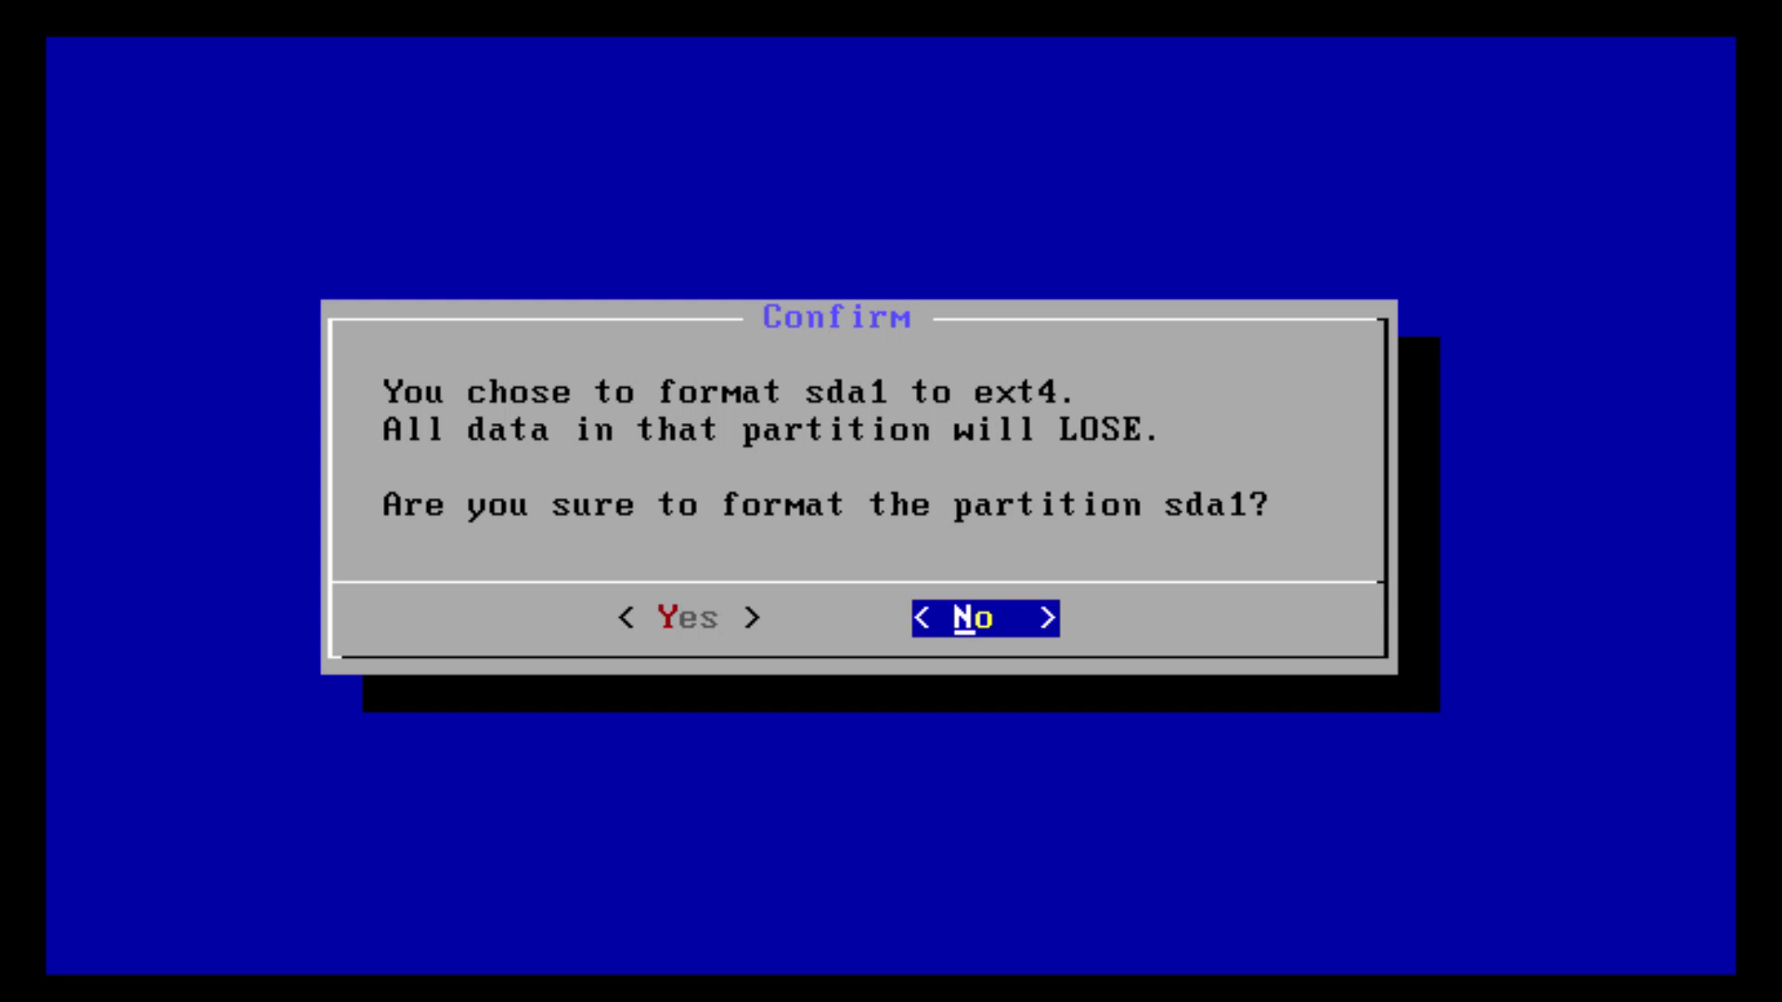
key(Left)
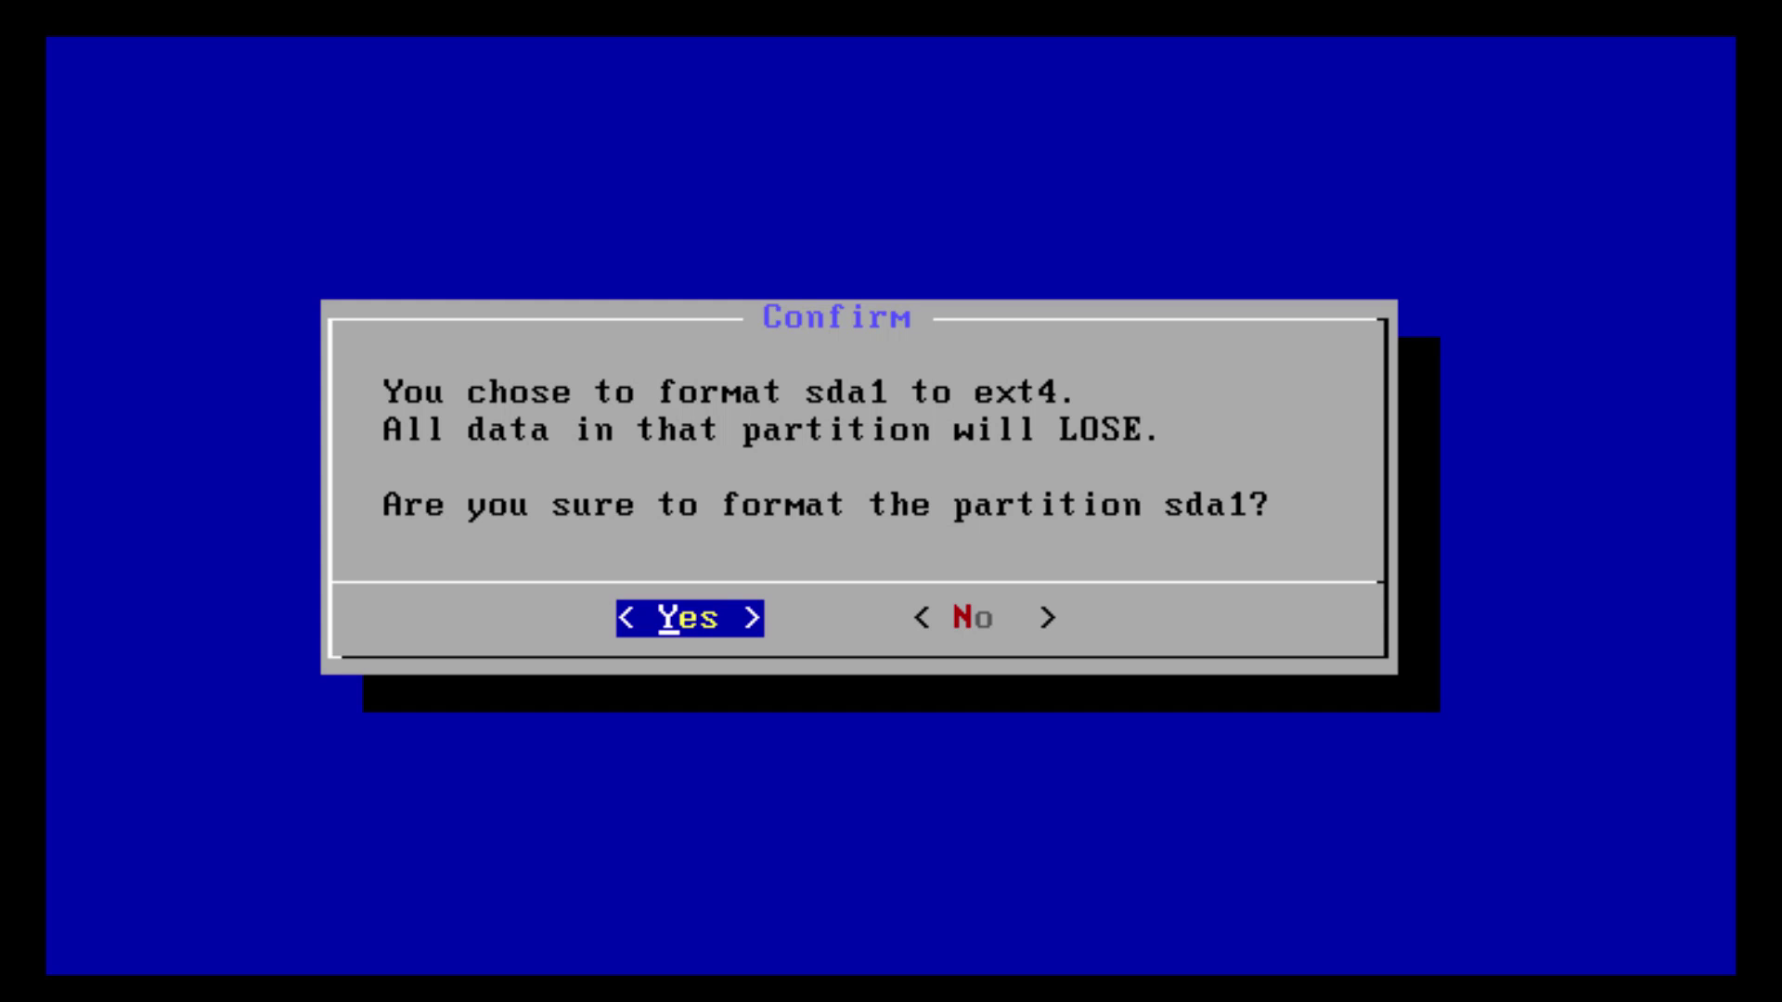
key(Return)
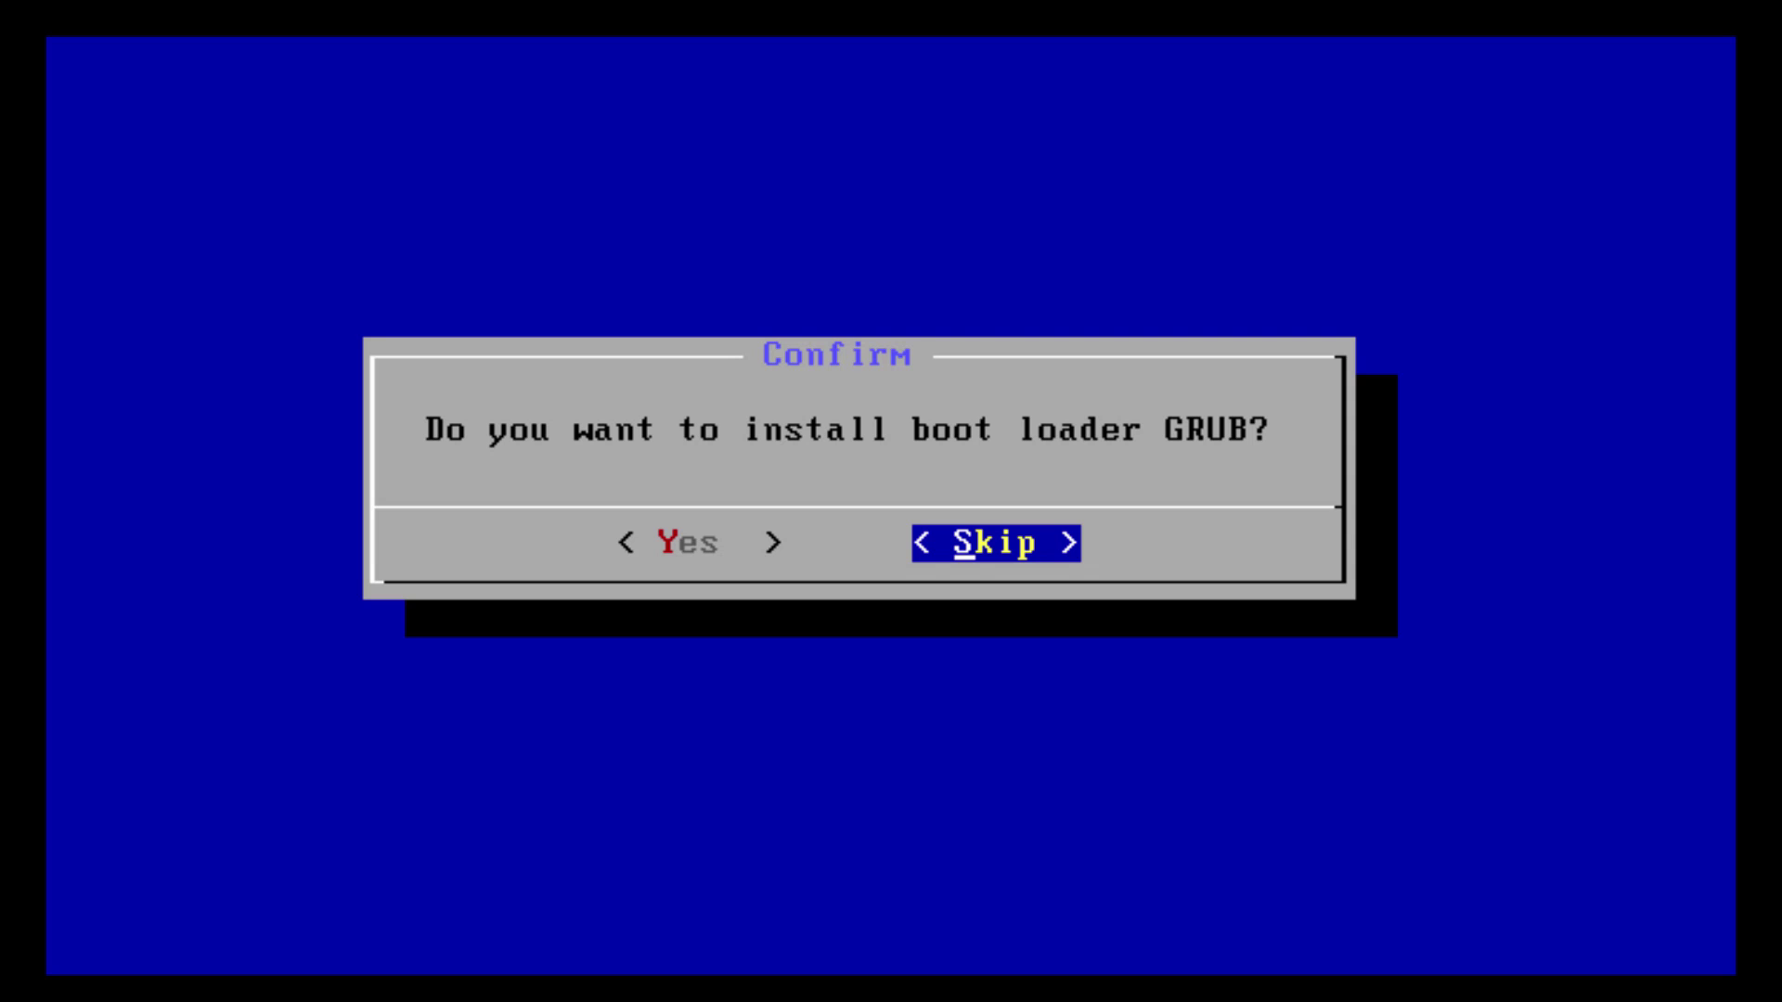
Answer Yes to installing GRUB and Skip the EFI GRUB2 option
key(Left)
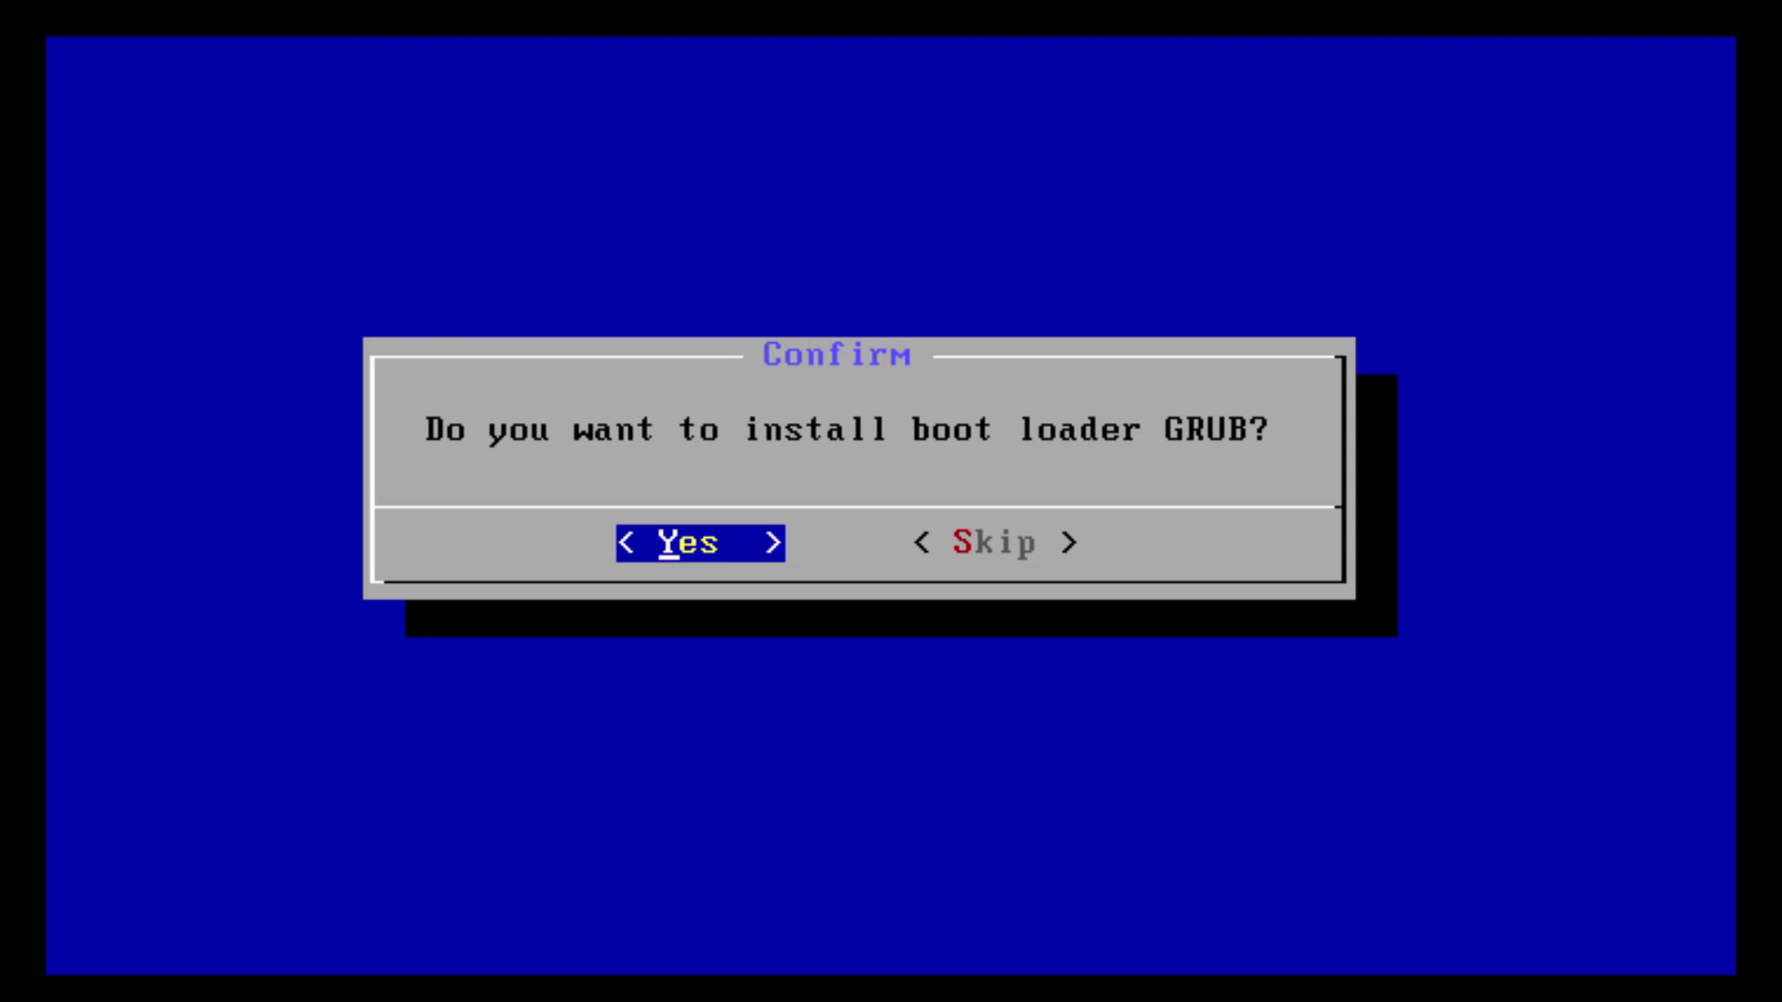
key(Return)
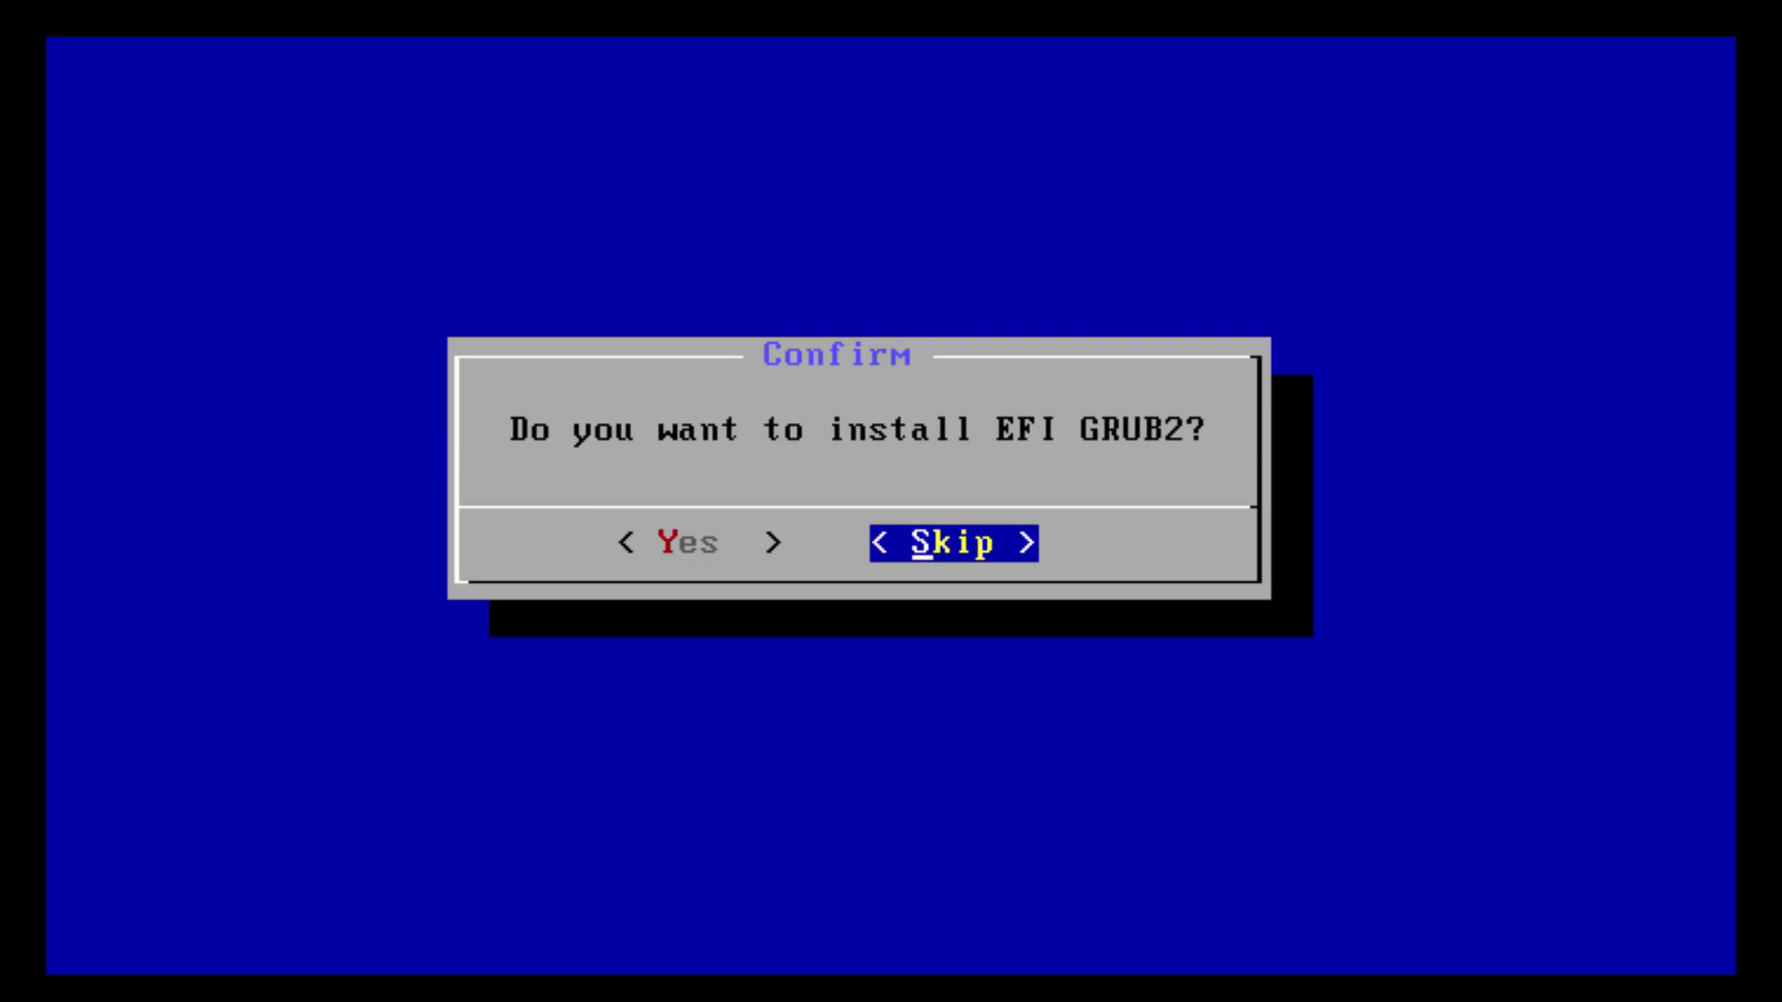
key(Return)
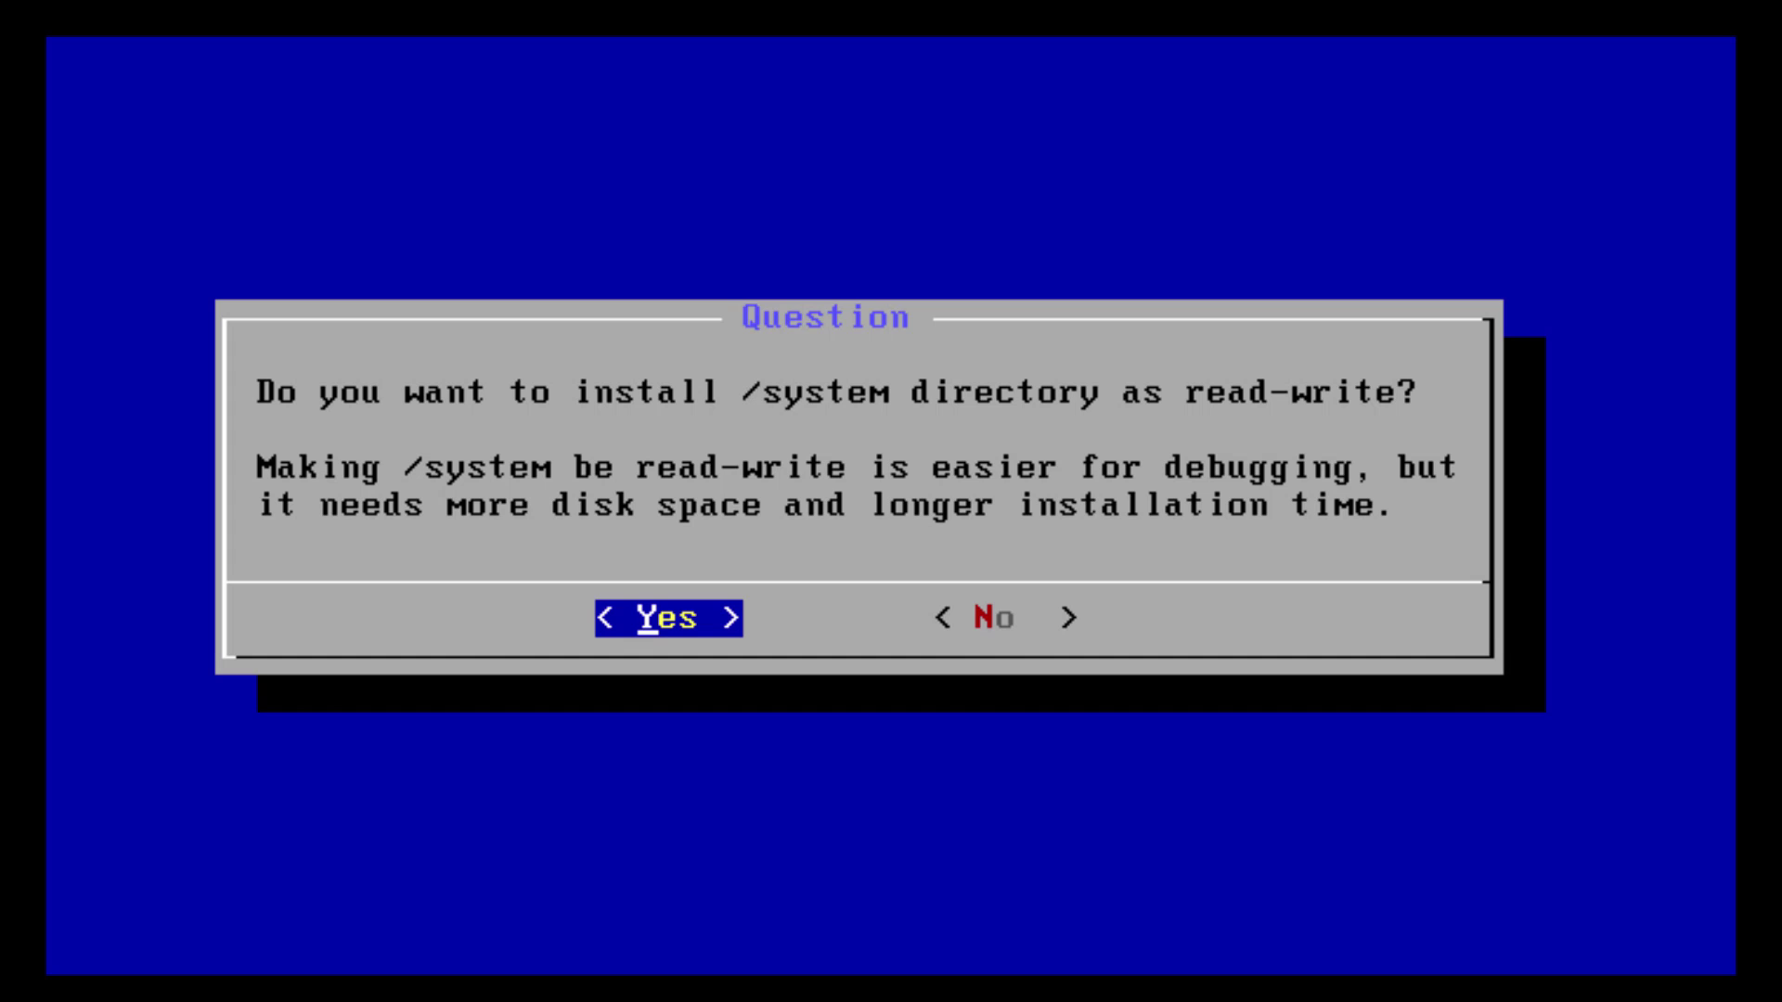
Answer Yes to a read-write /system and let the installation run to completion
key(Return)
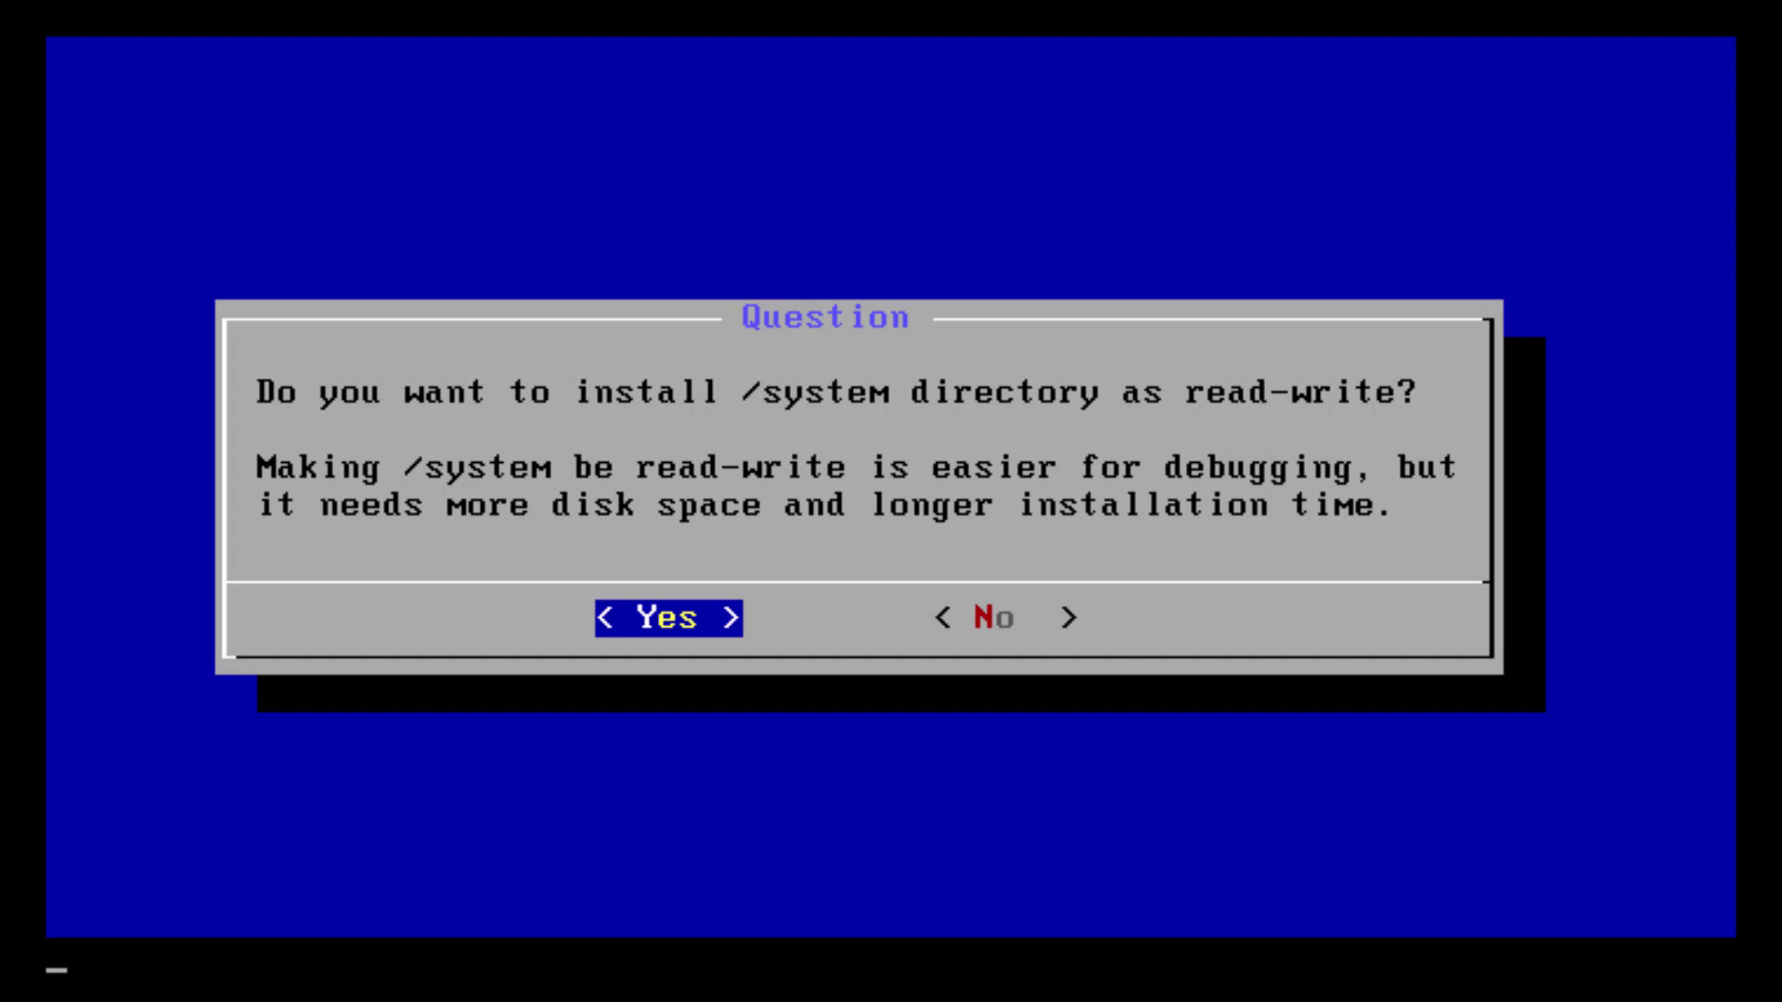
key(Return)
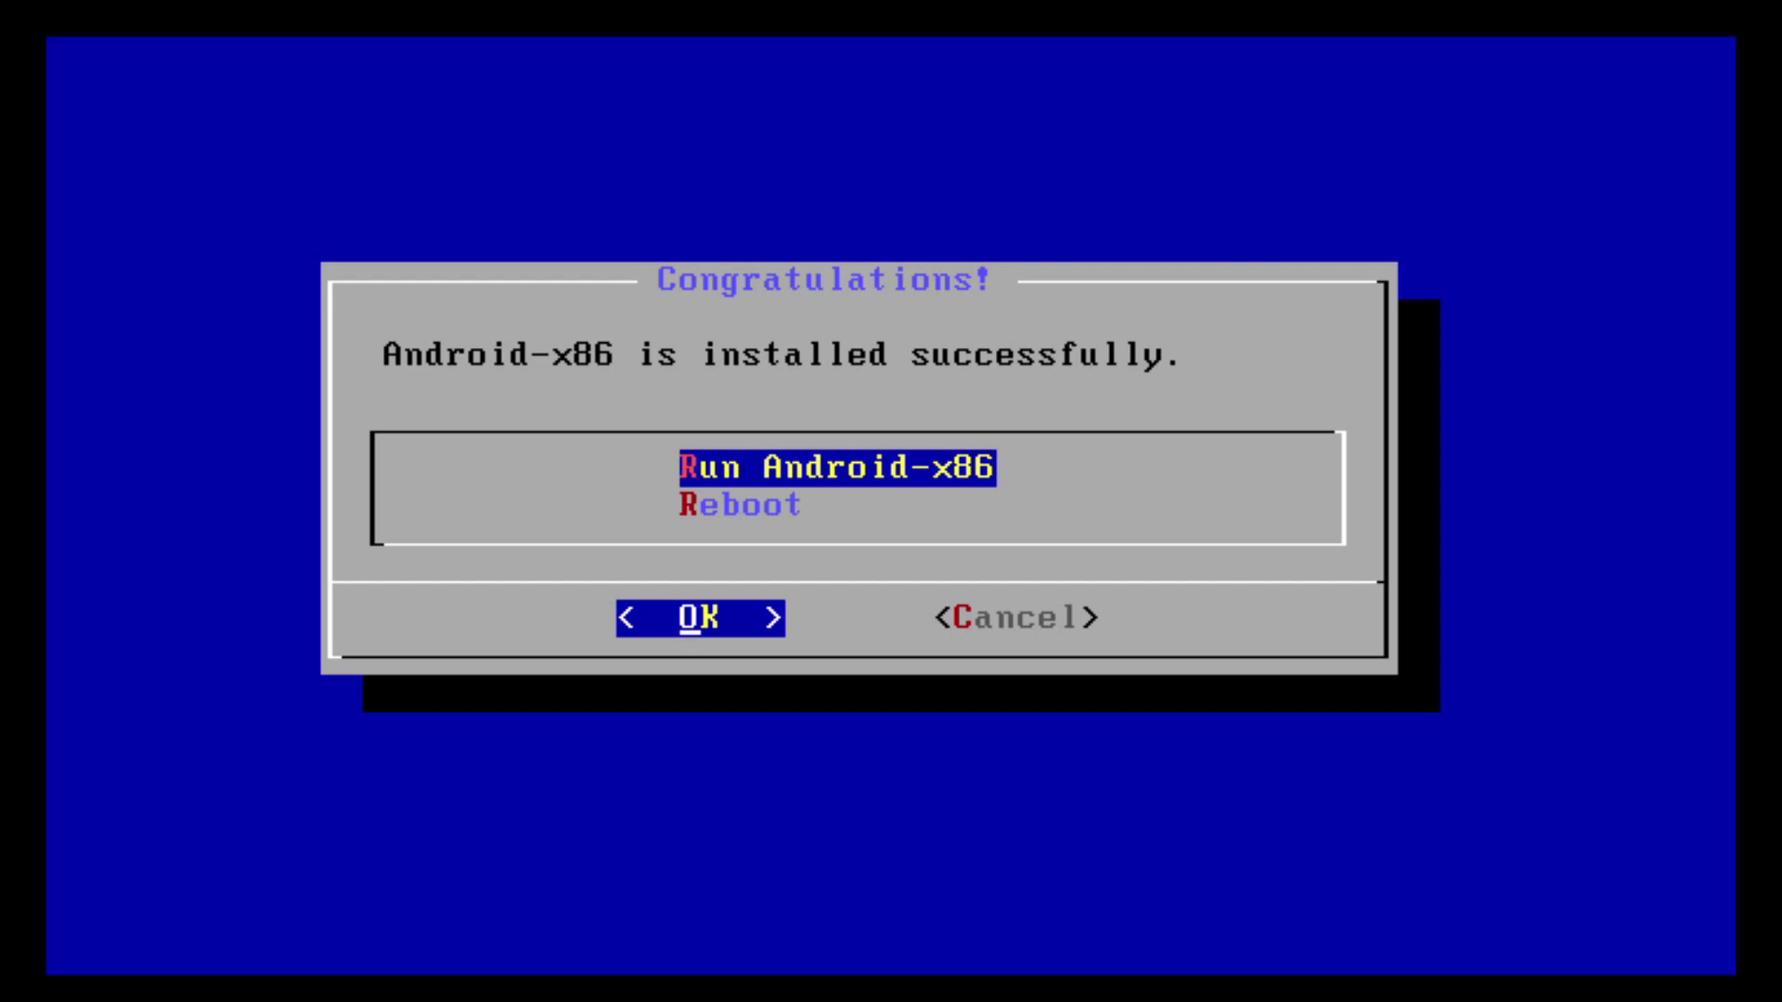
Choose Reboot in the Congratulations dialog to restart the VM
key(Down)
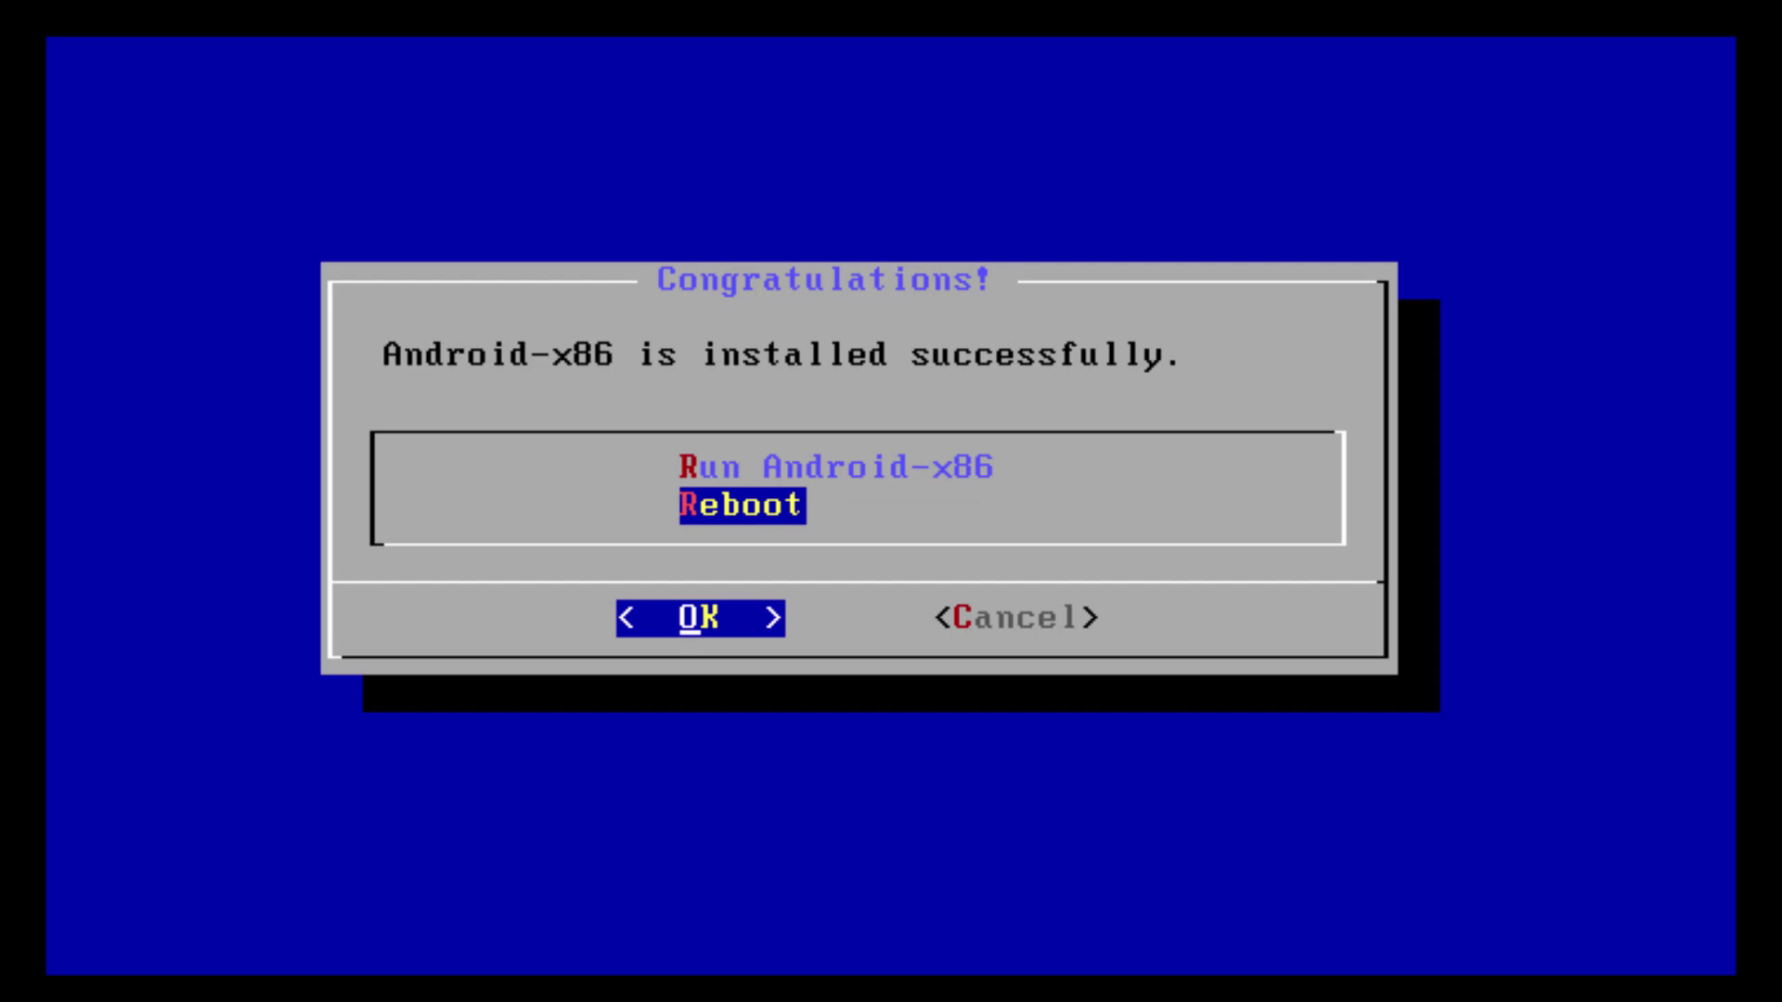
key(Return)
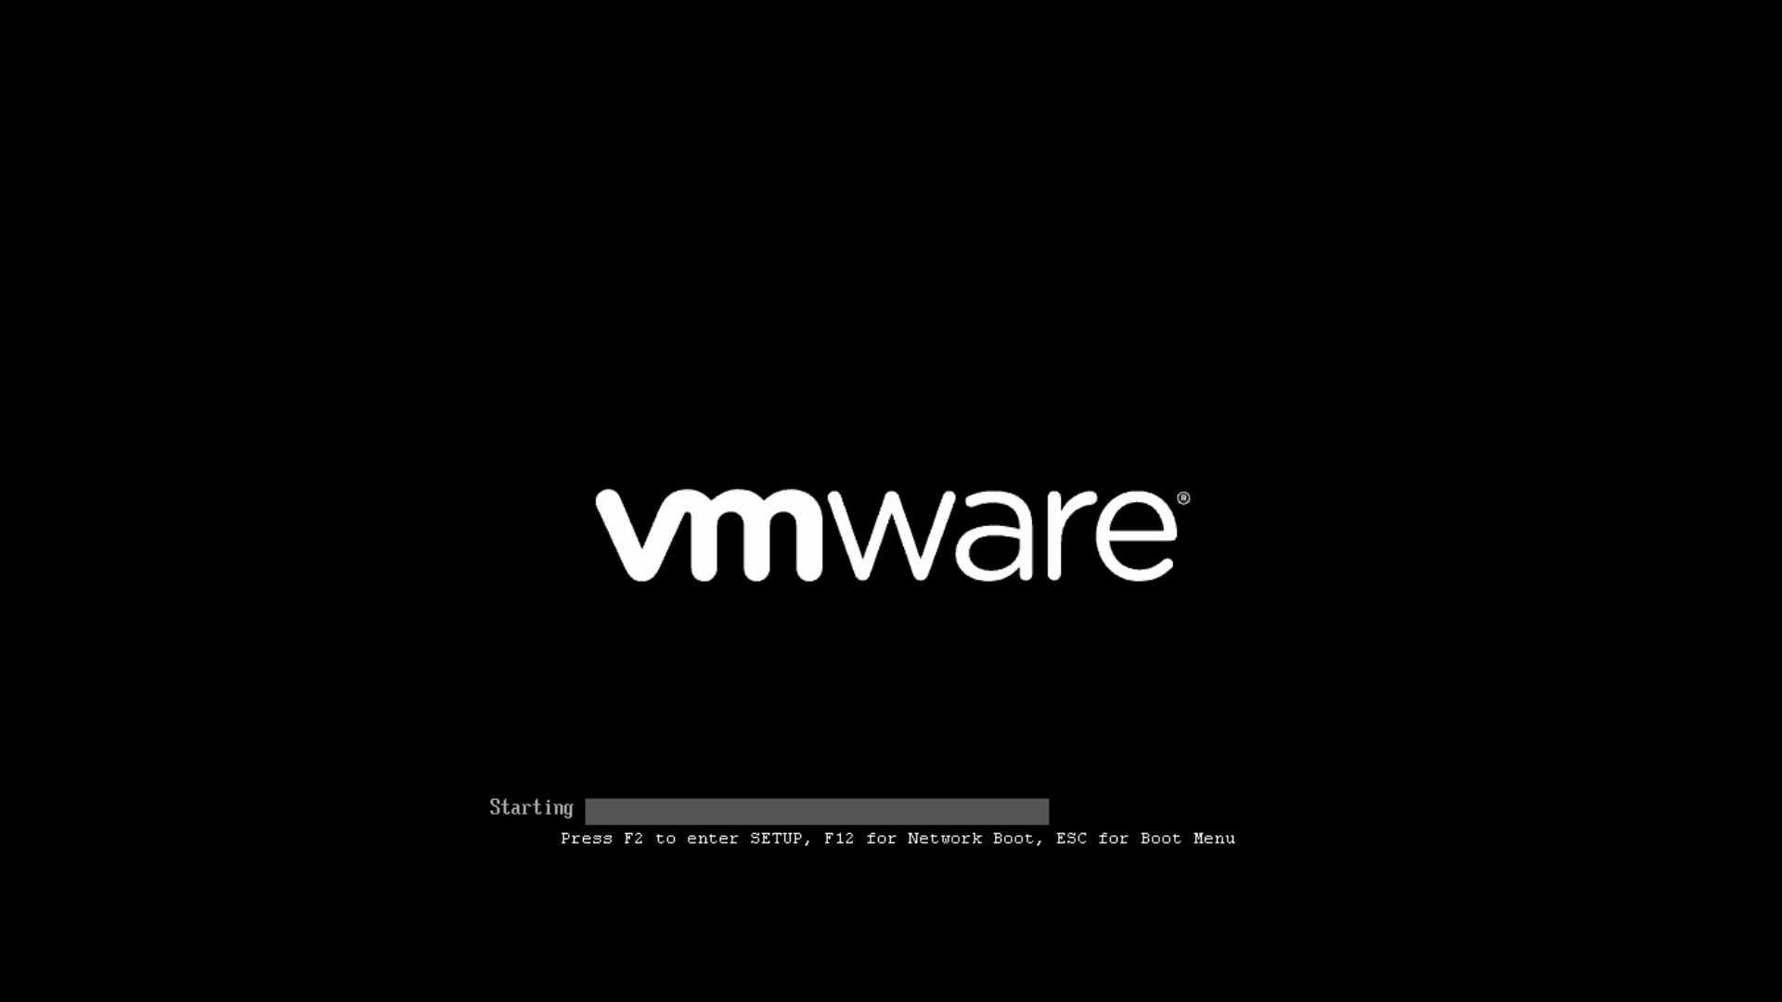
Boot the 'Remix OS 2016-09-12' entry from the installed GRUB menu
key(Return)
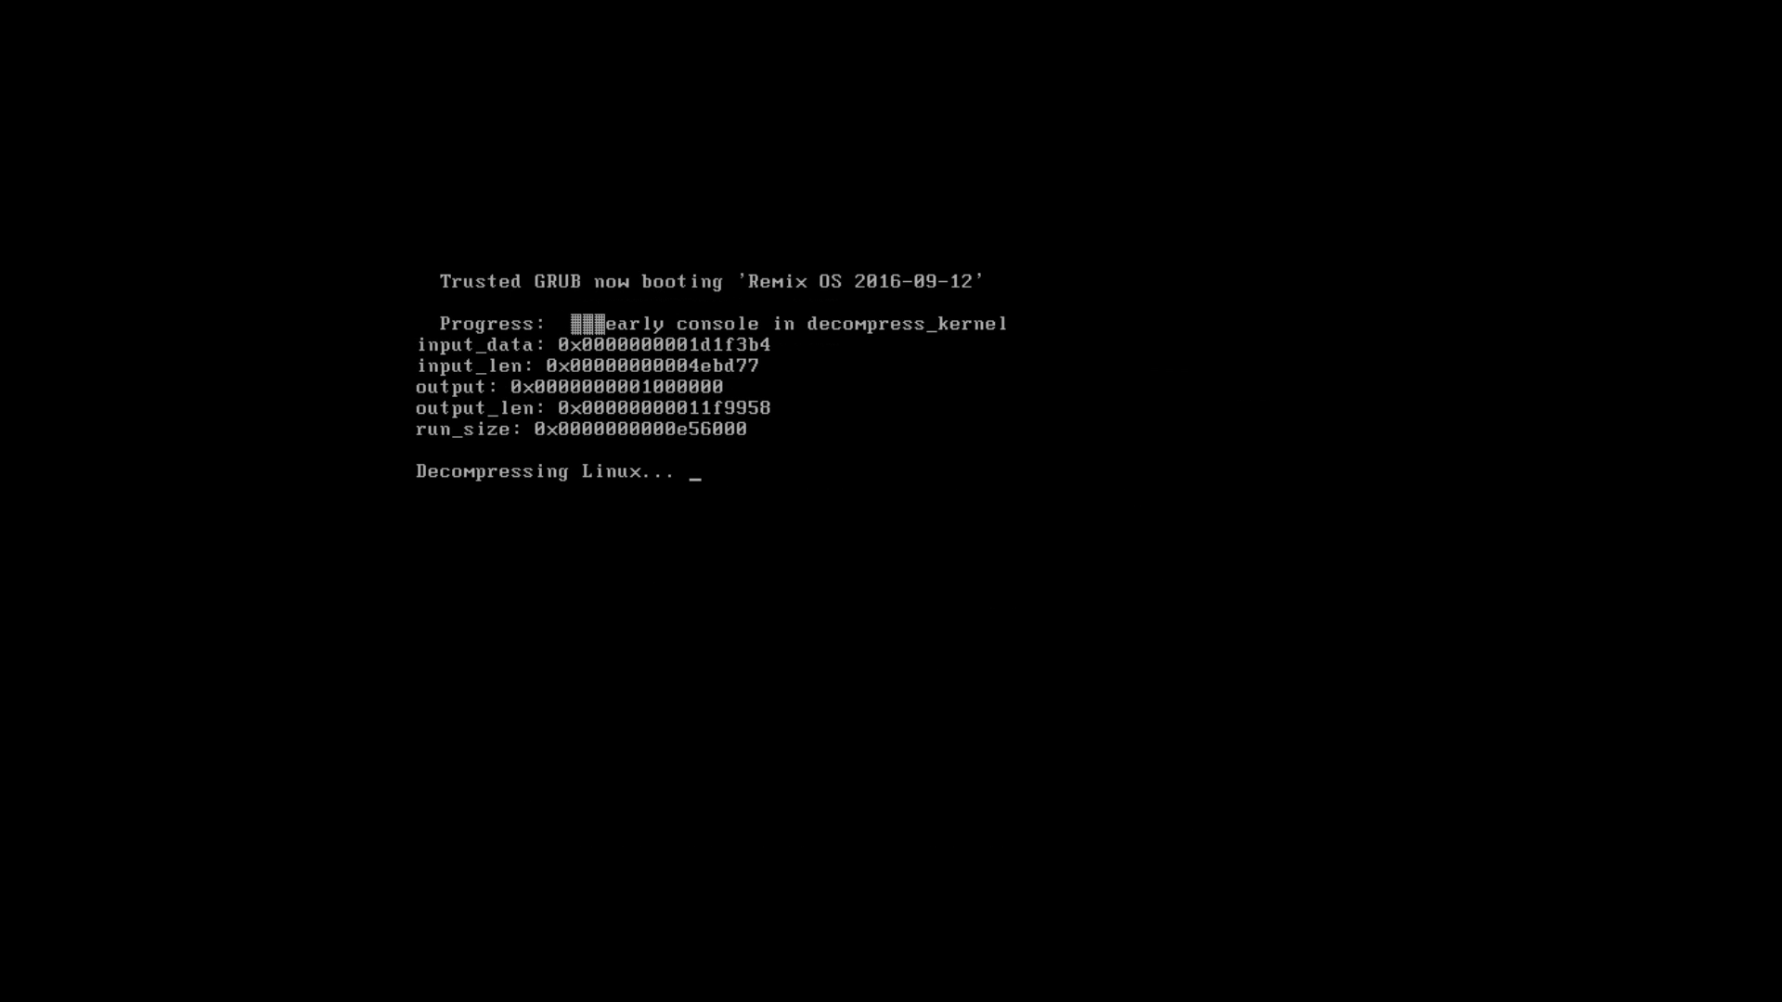
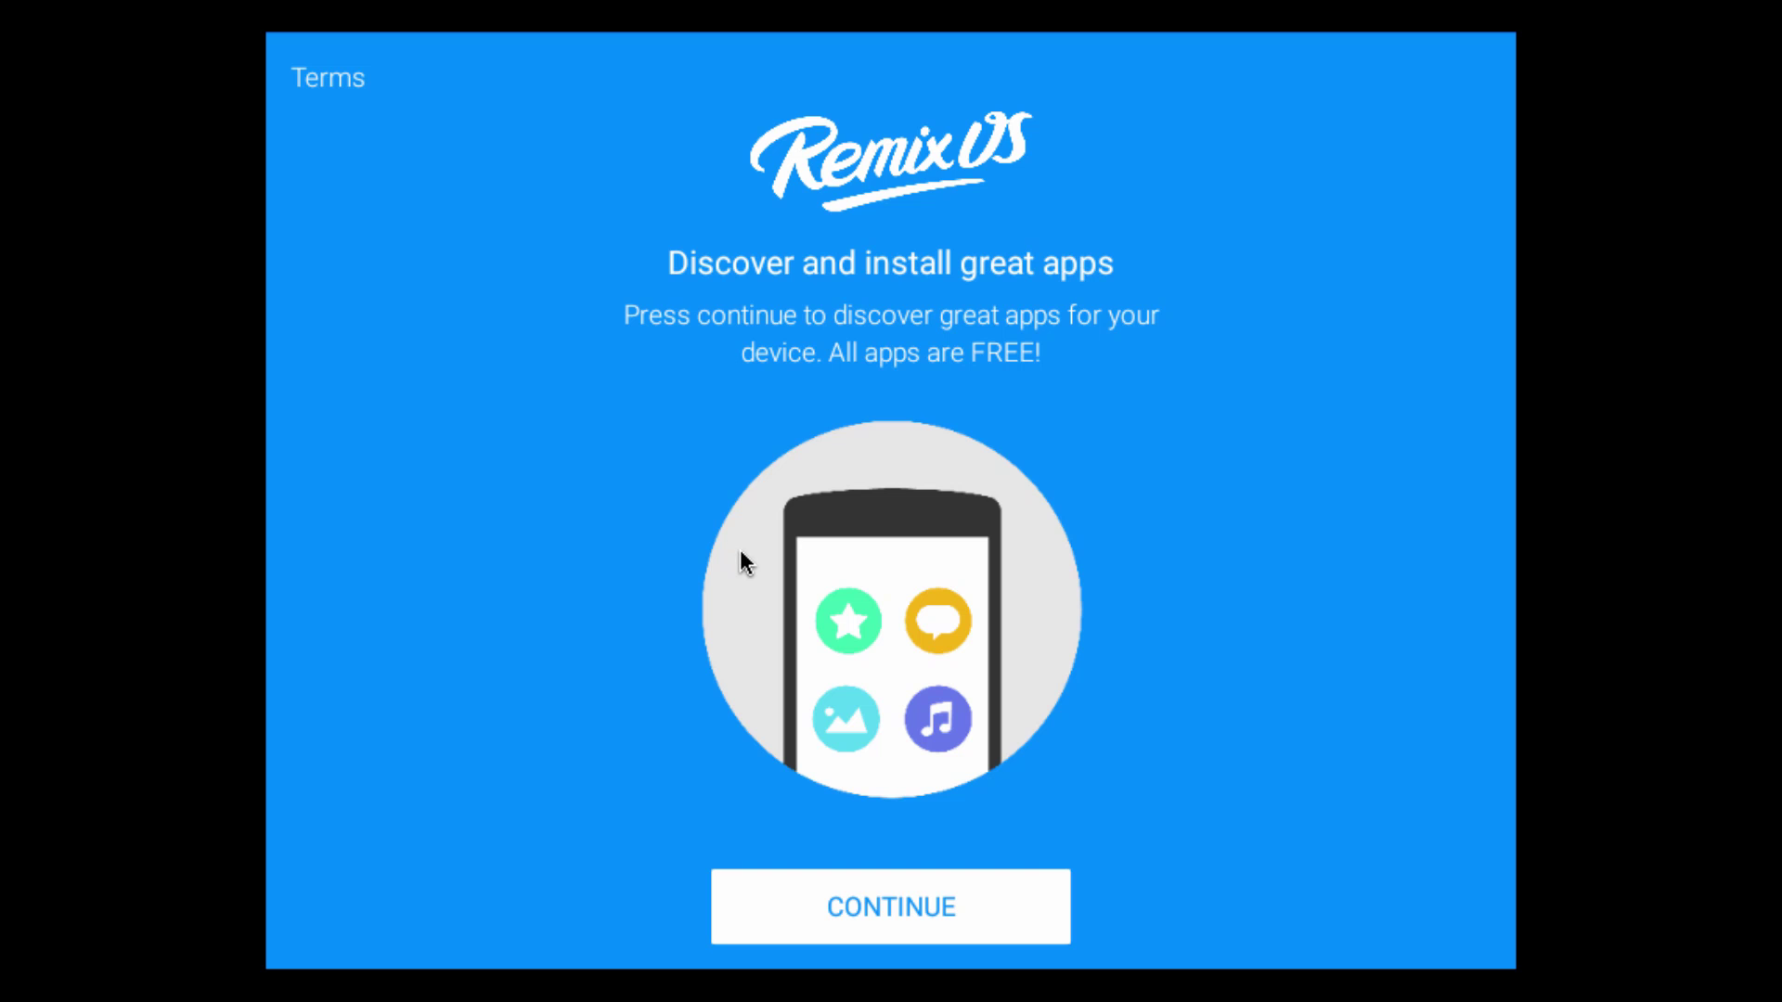
Leave the welcome page and swap the preselected Audiobooks and AliExpress for Twitter
click(844, 915)
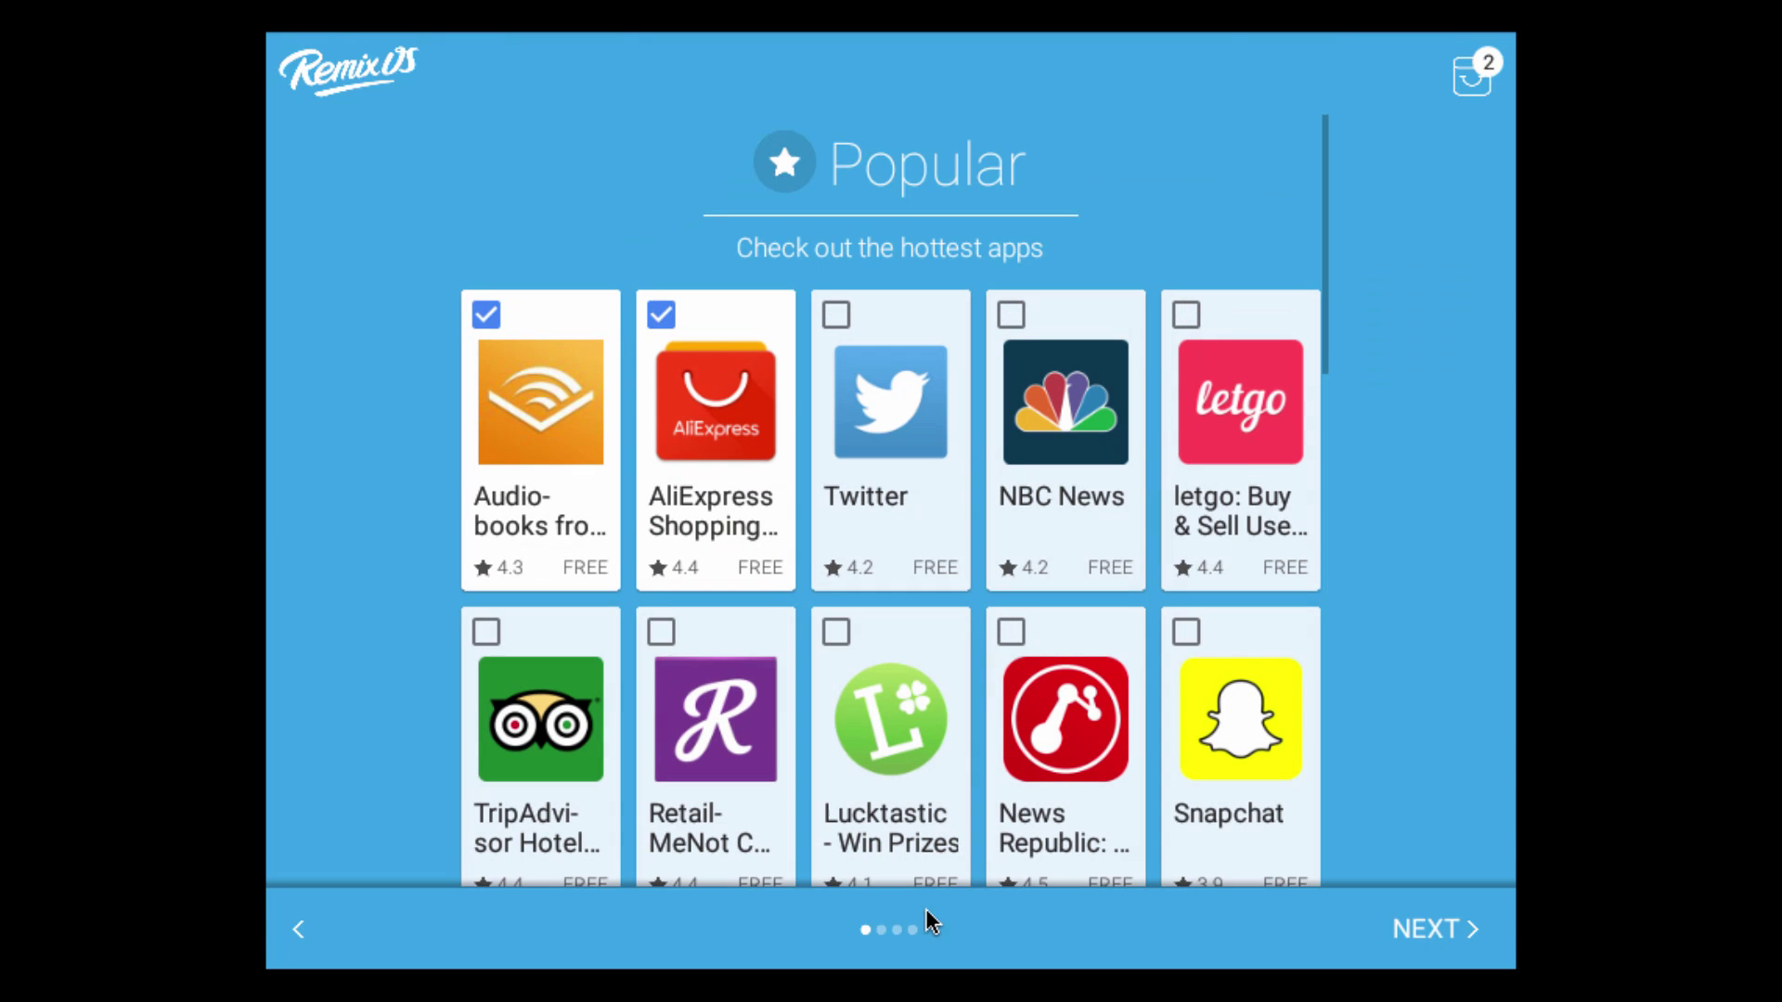
scroll(848, 515, down, 10)
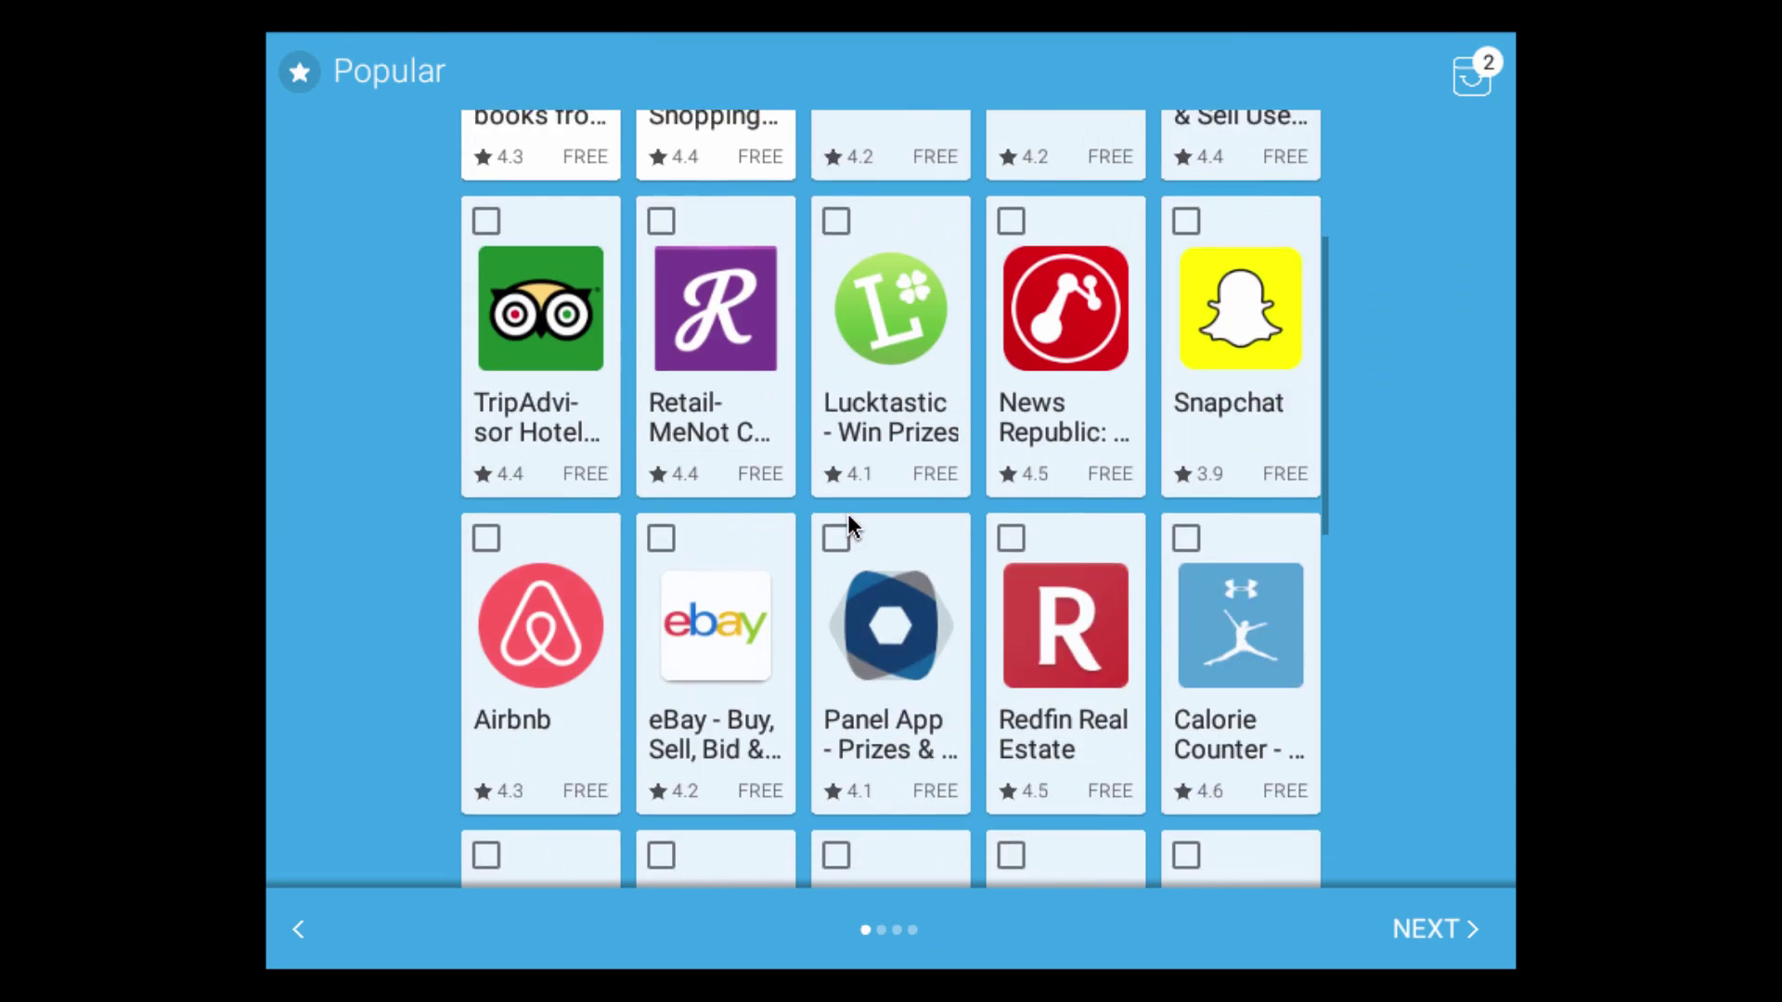
scroll(863, 575, up, 10)
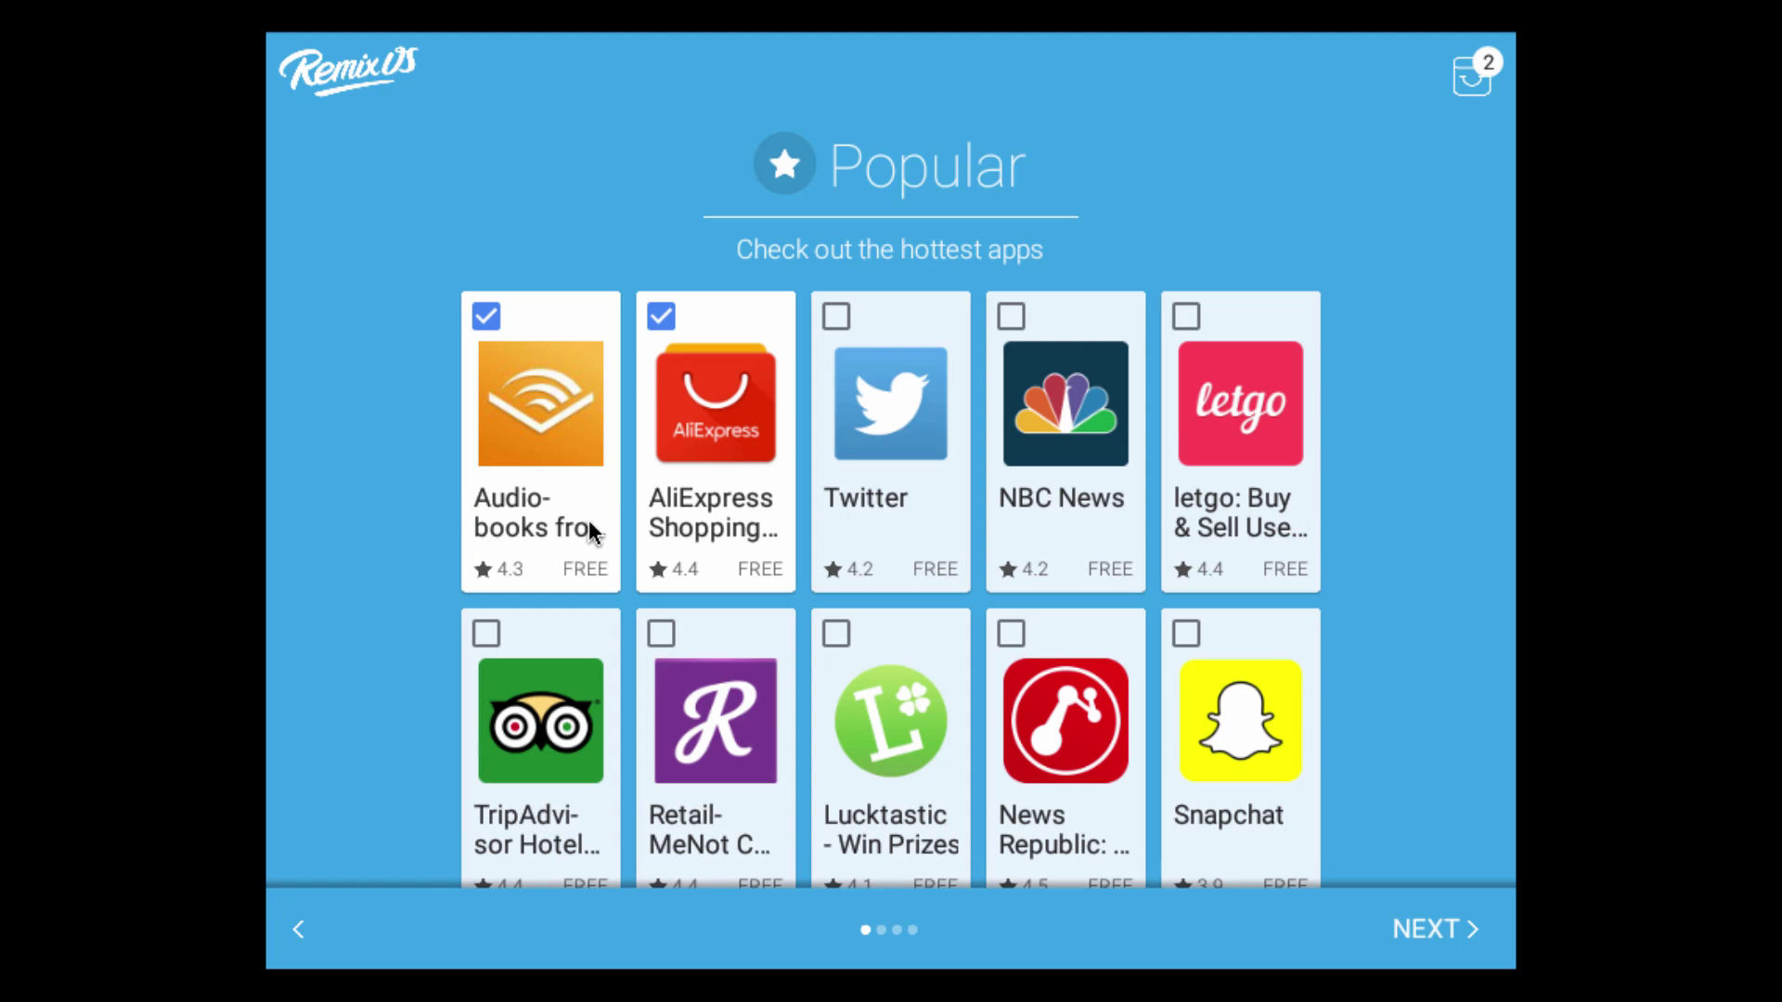
click(661, 316)
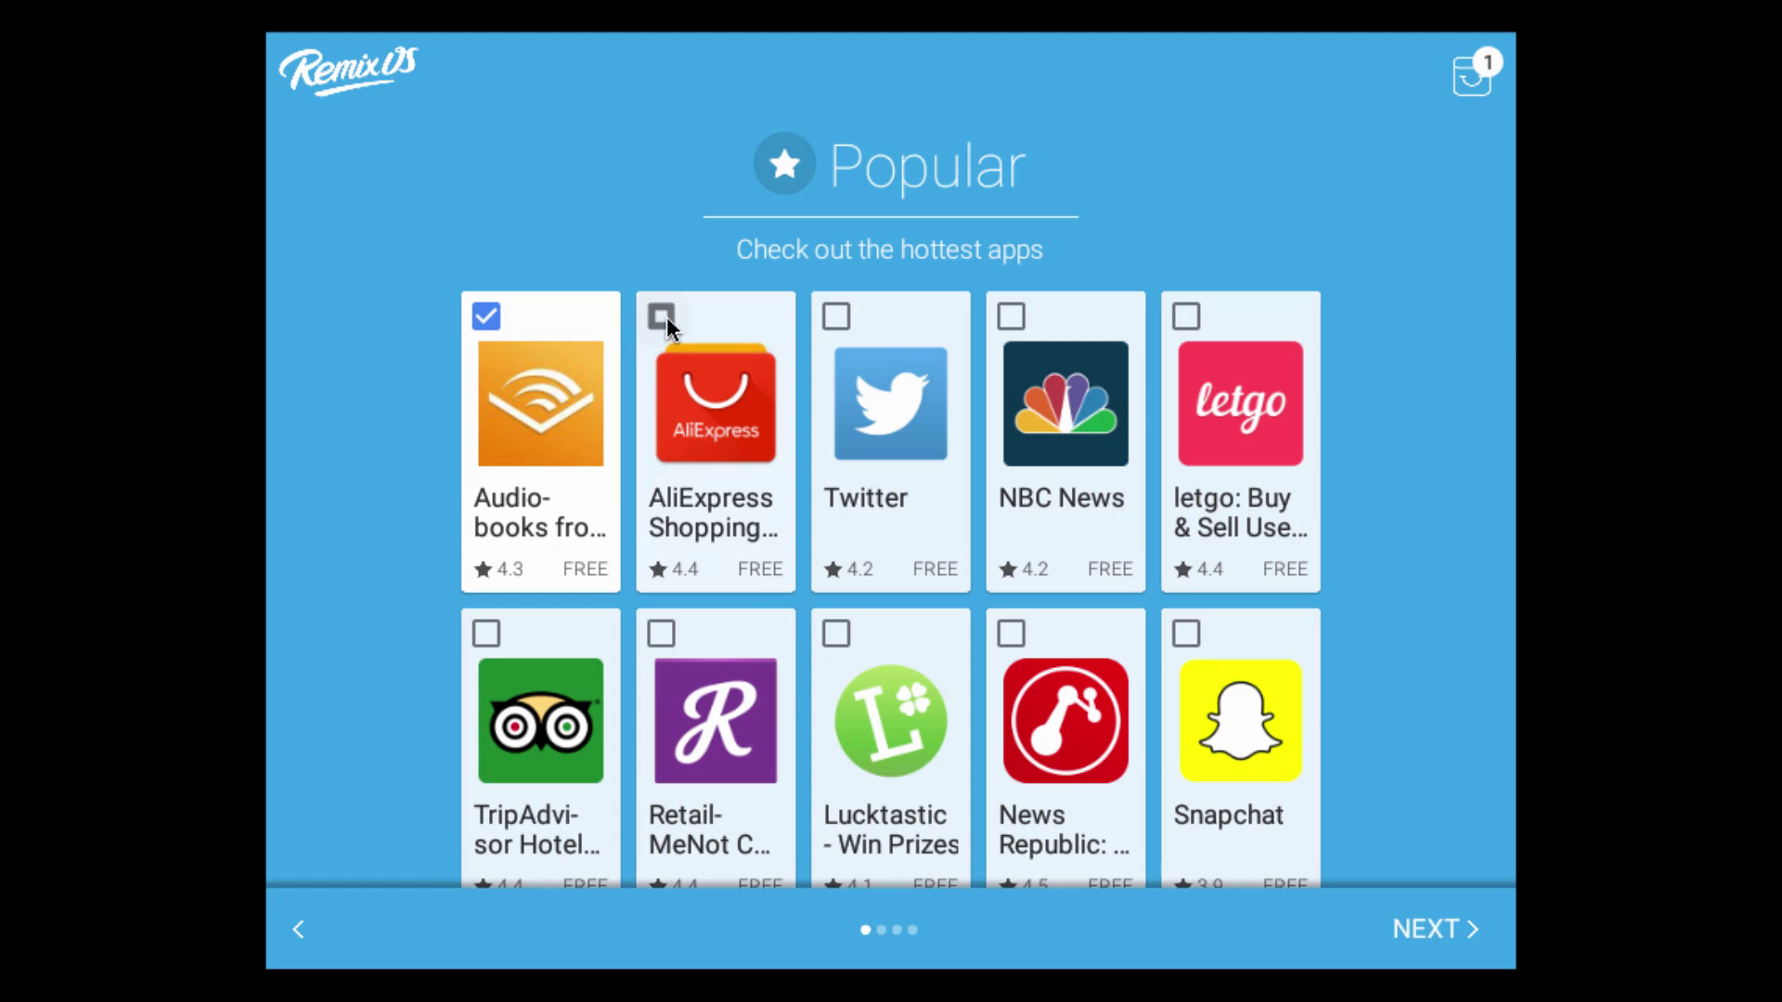
click(490, 317)
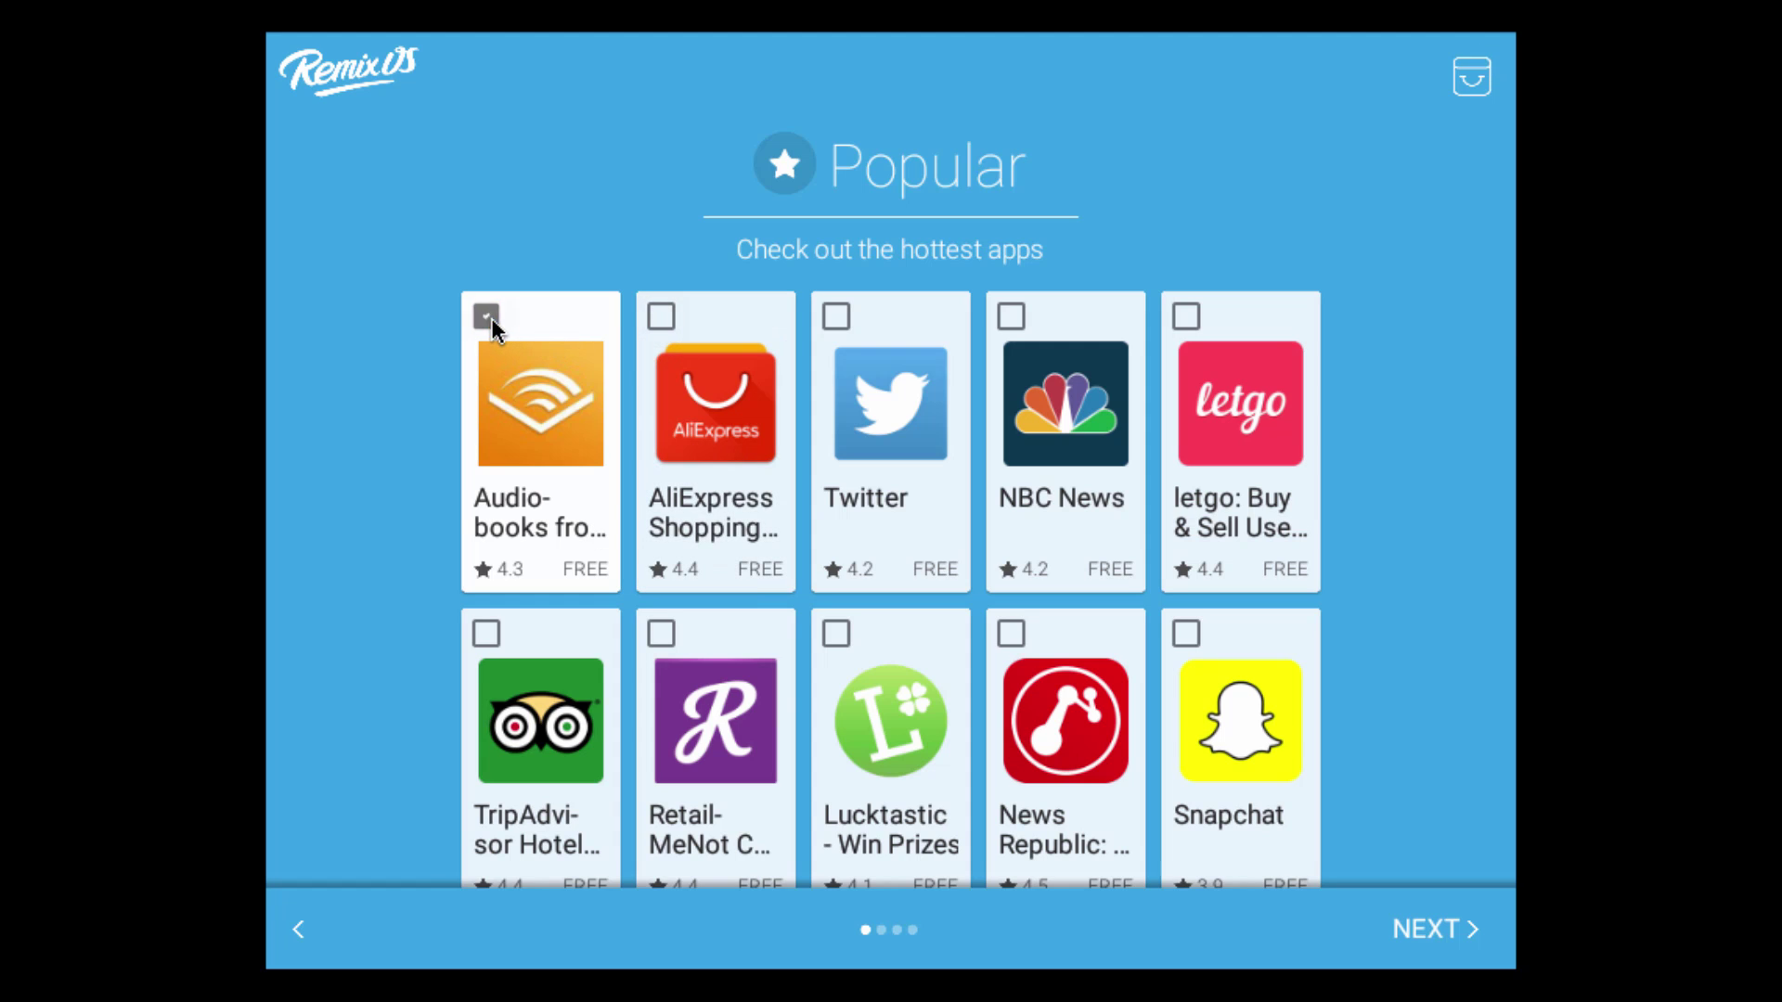
click(852, 306)
Add eBay, Airbnb and Walgreens, then review the full selection of 11 apps
scroll(859, 506, down, 5)
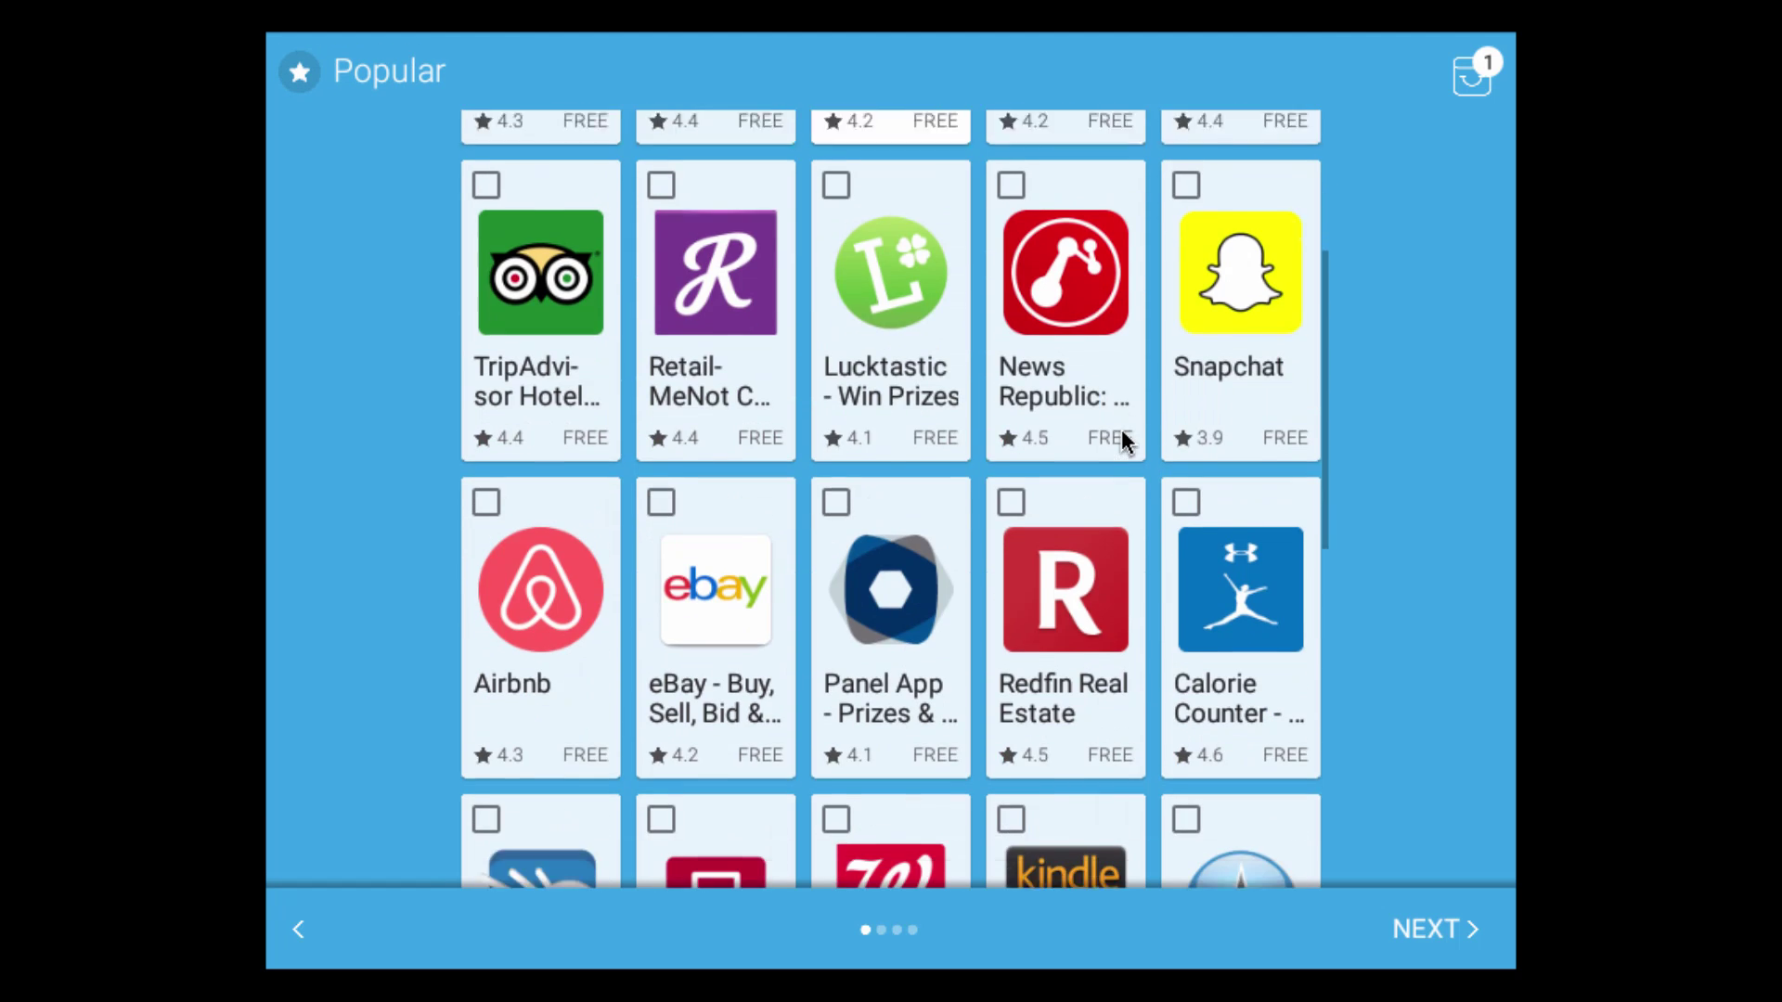
scroll(1118, 429, down, 1)
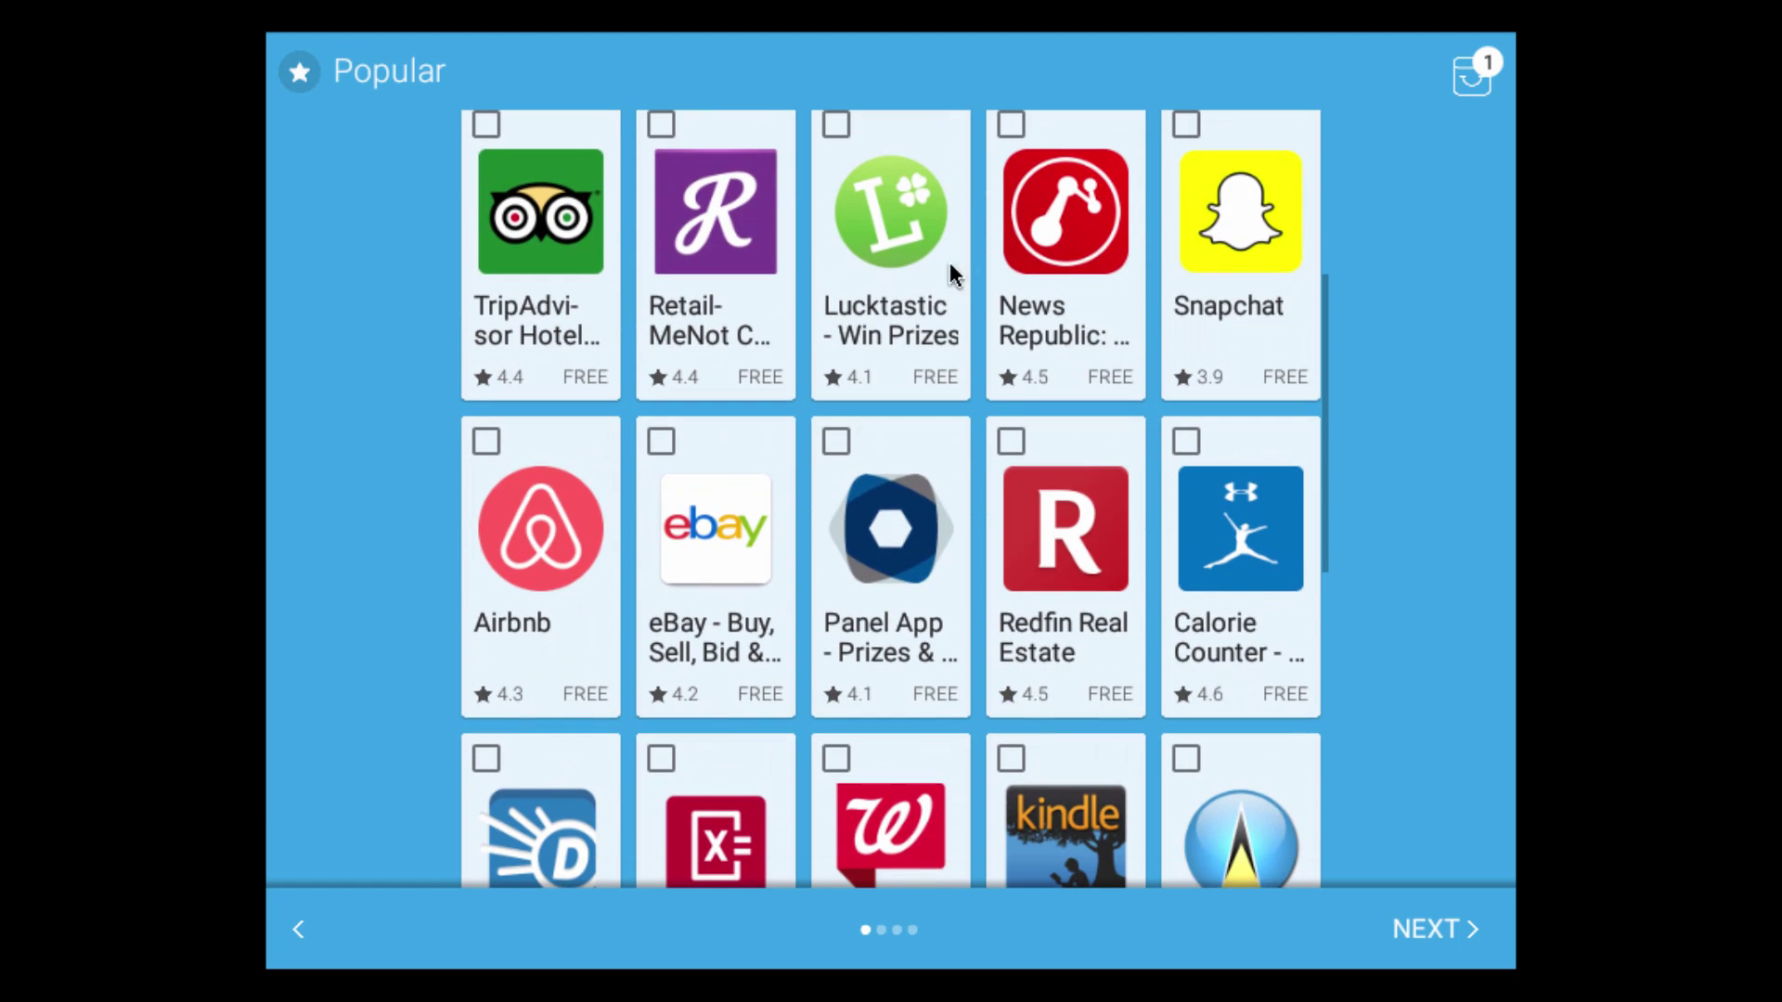
click(660, 443)
click(490, 439)
scroll(1121, 592, down, 5)
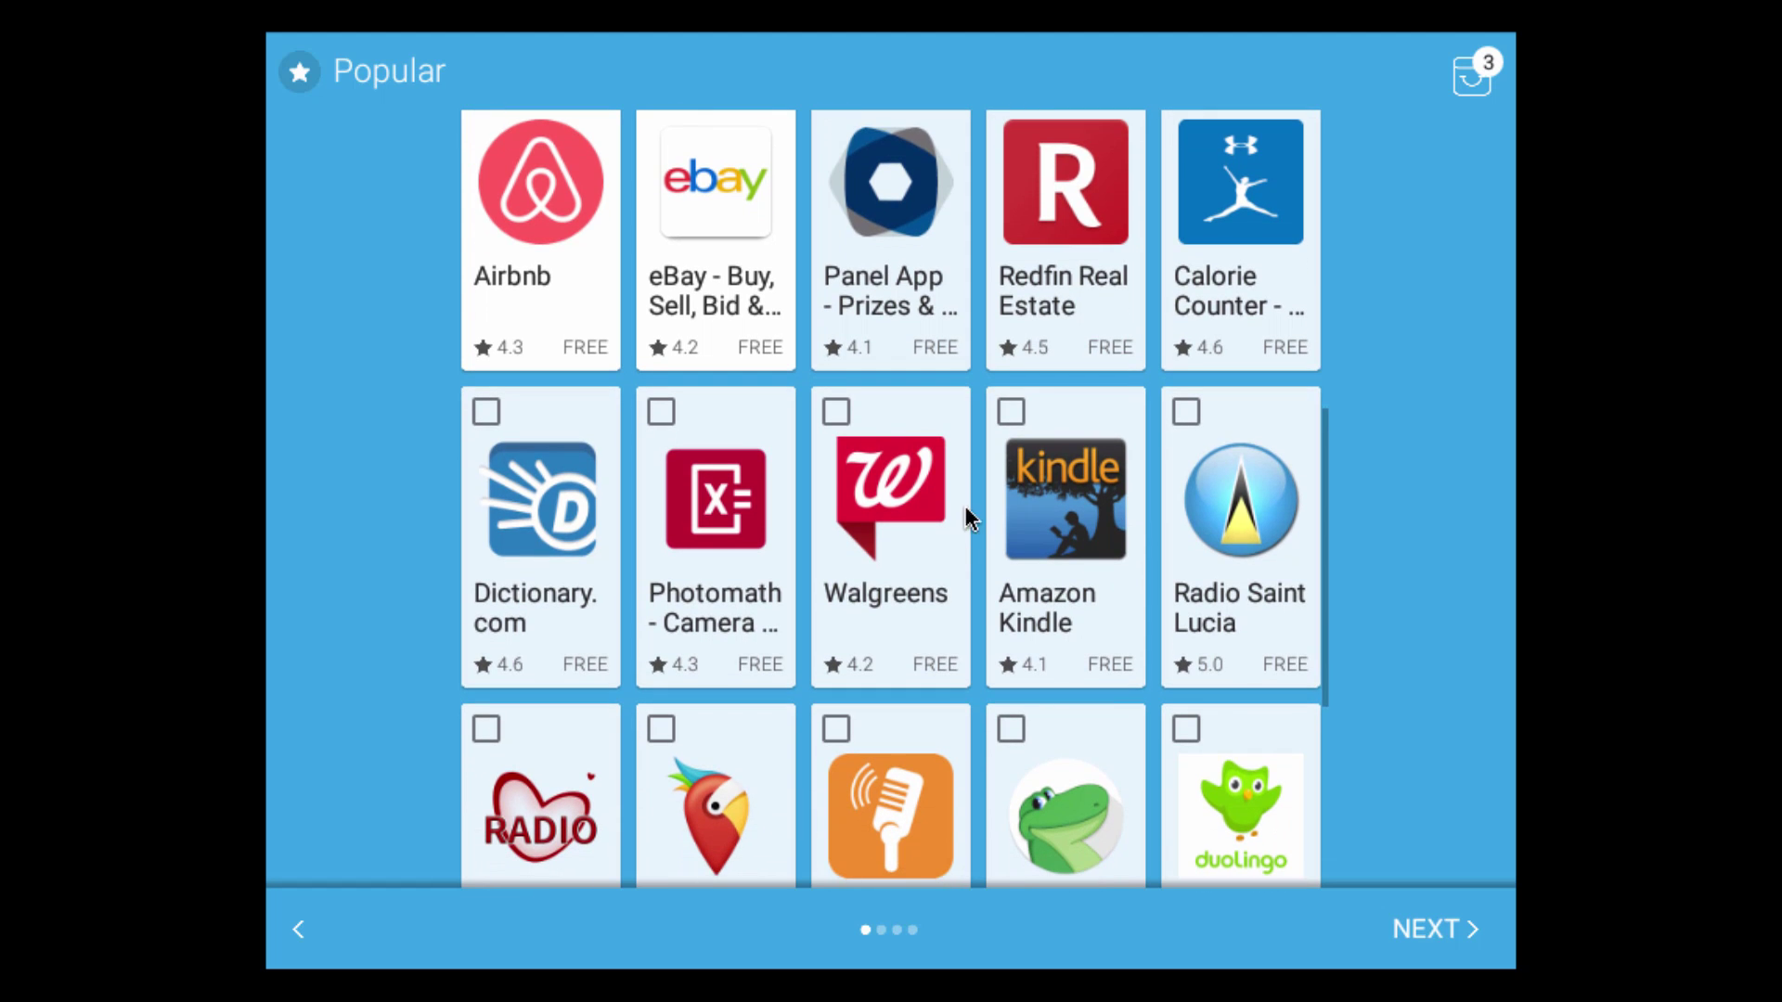
click(834, 409)
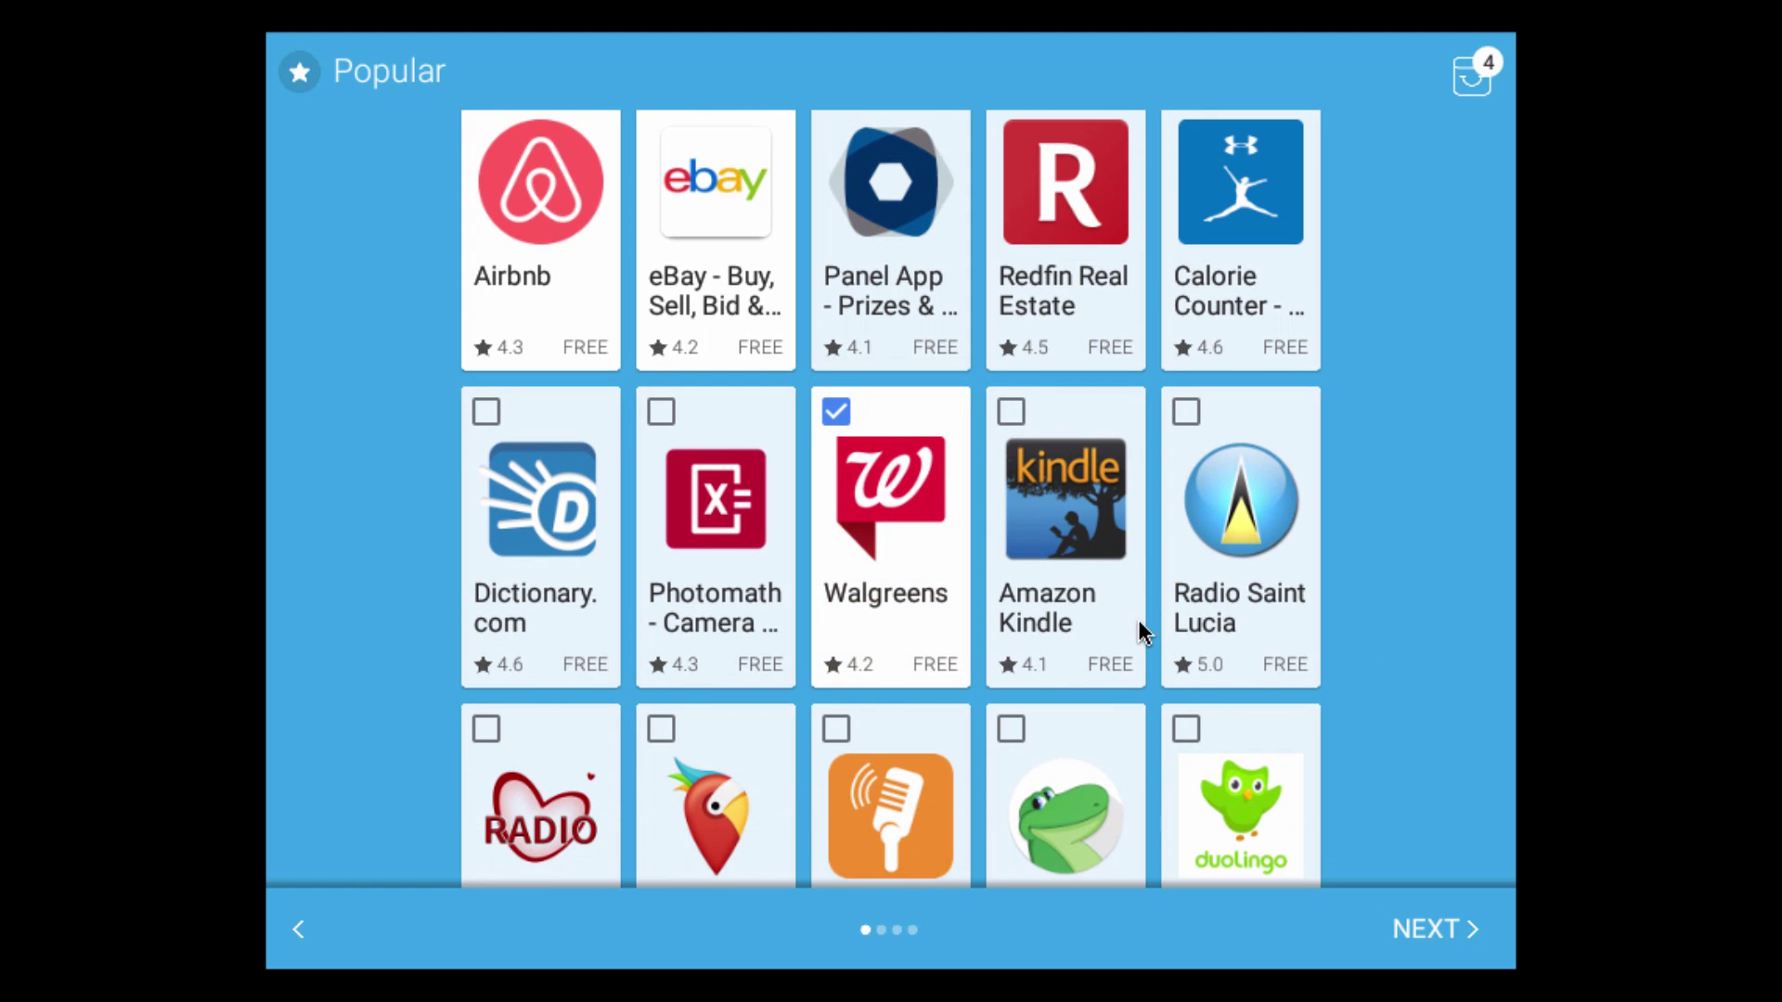
scroll(1127, 618, down, 3)
scroll(1045, 621, up, 3)
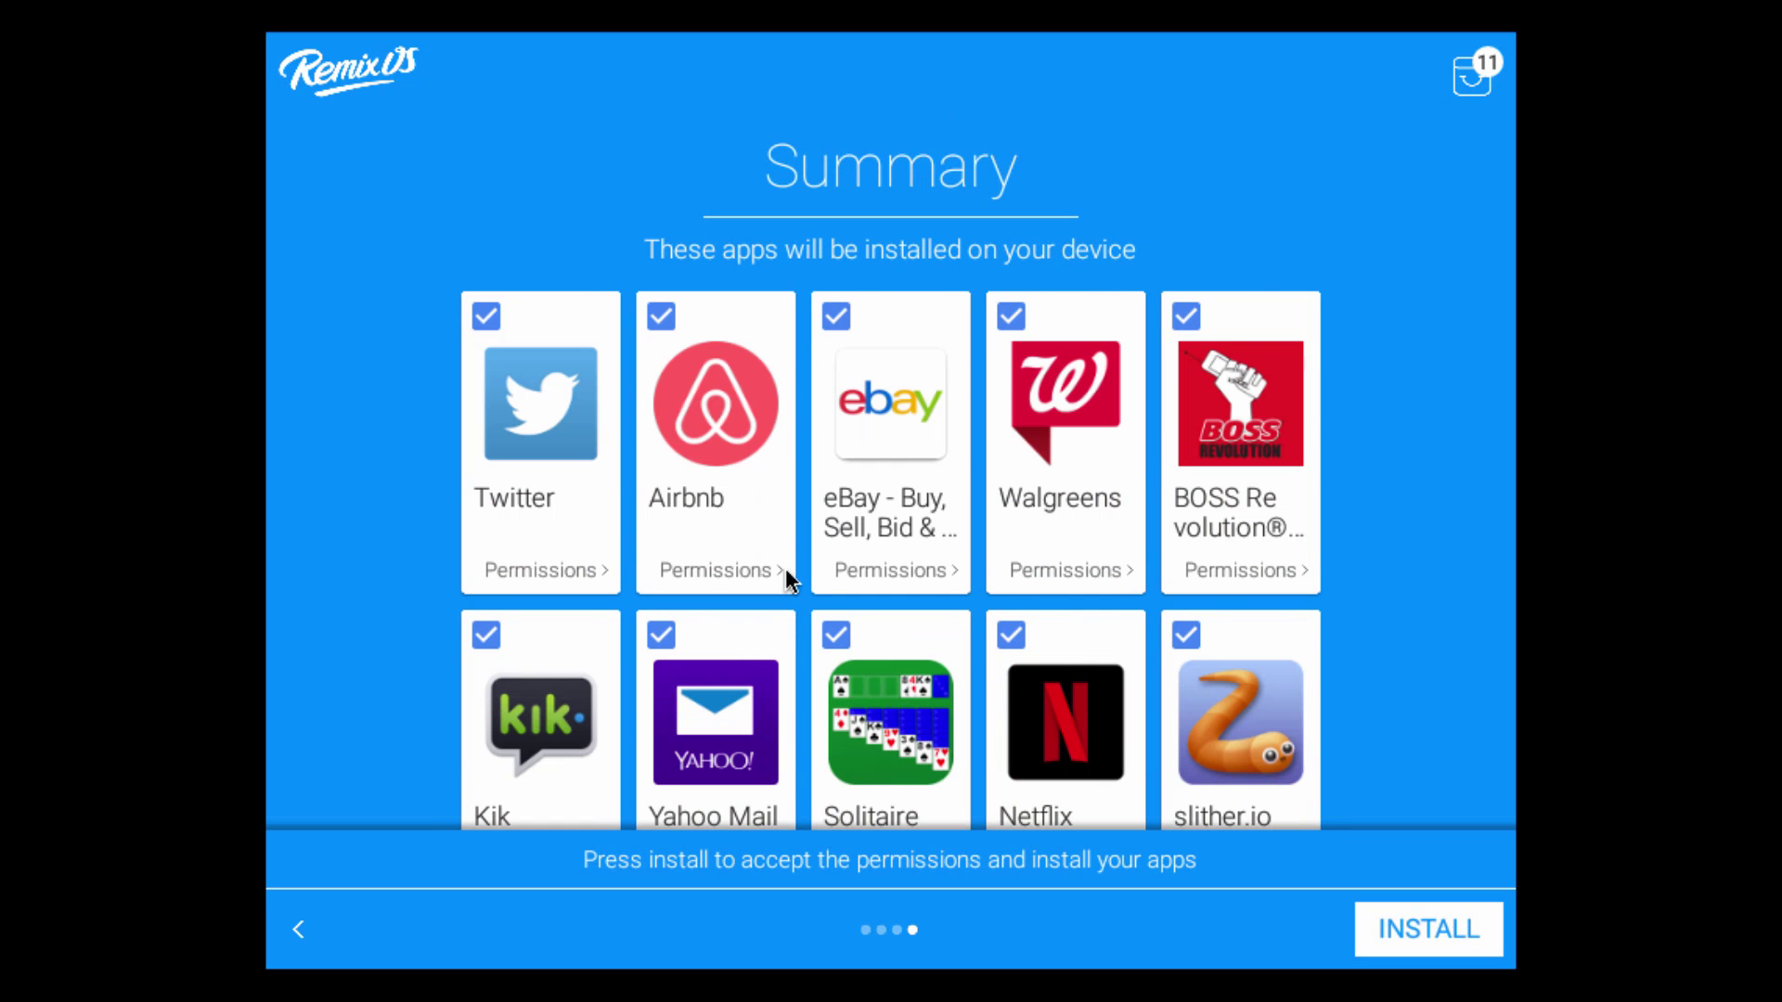
scroll(785, 567, down, 5)
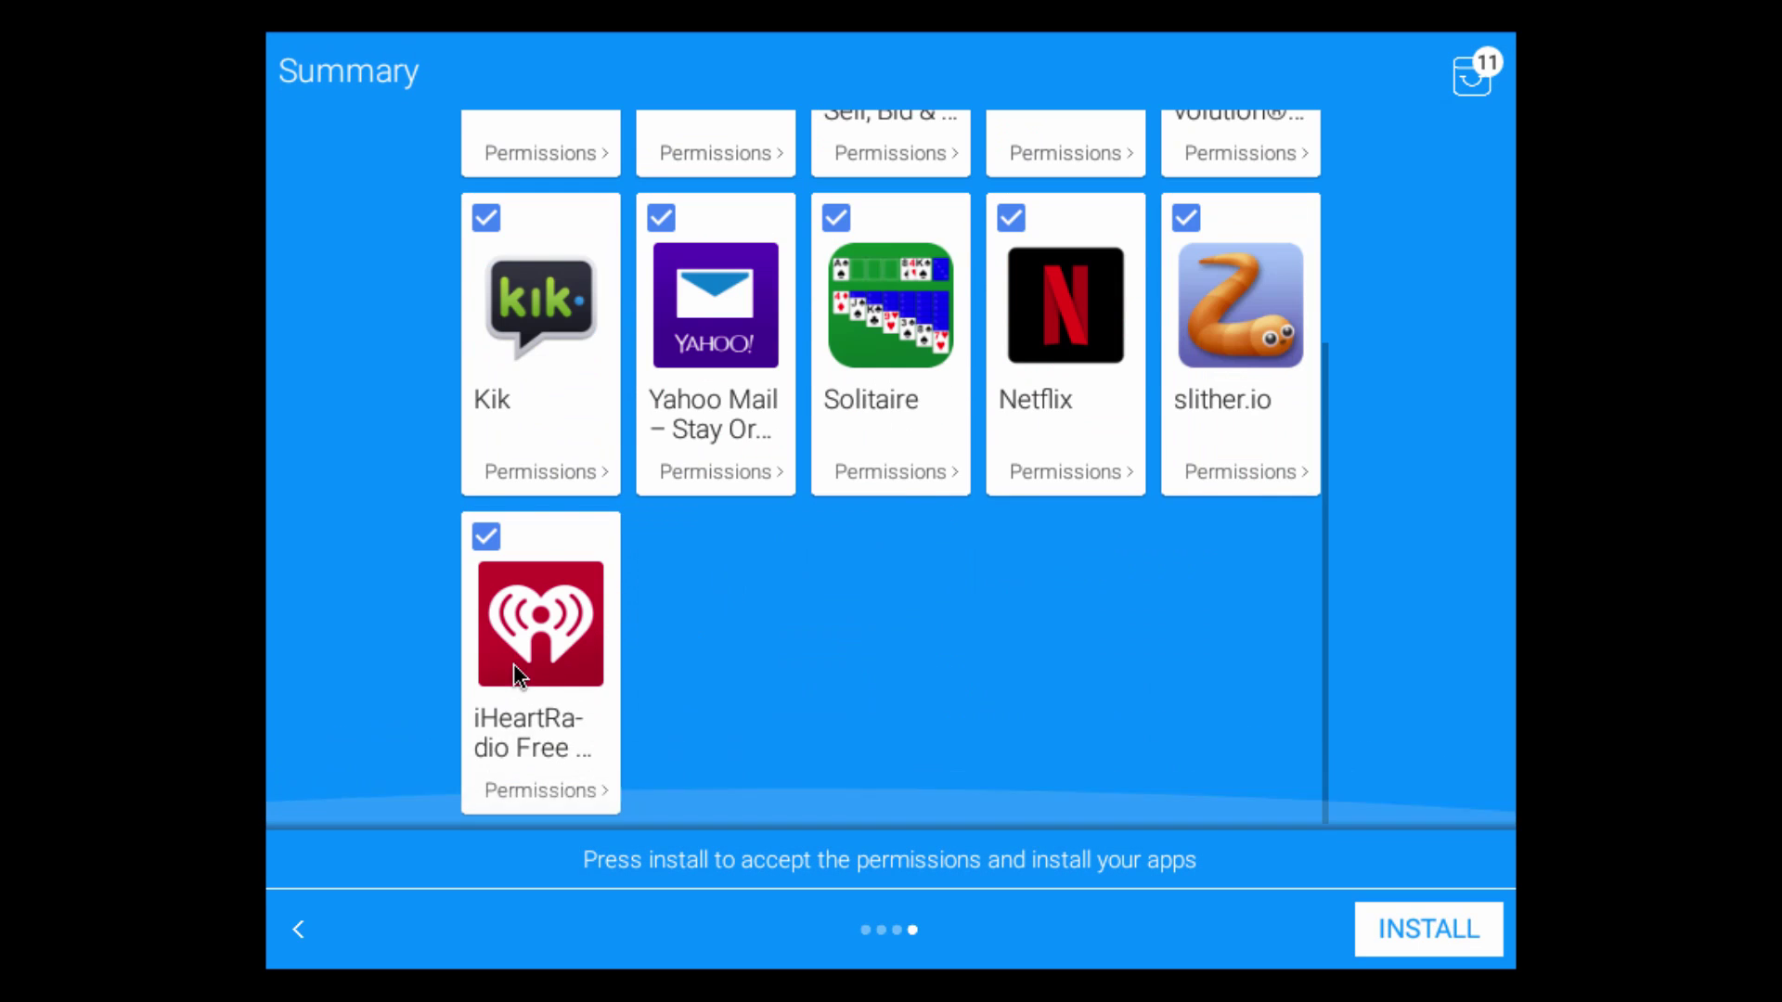
scroll(514, 665, up, 5)
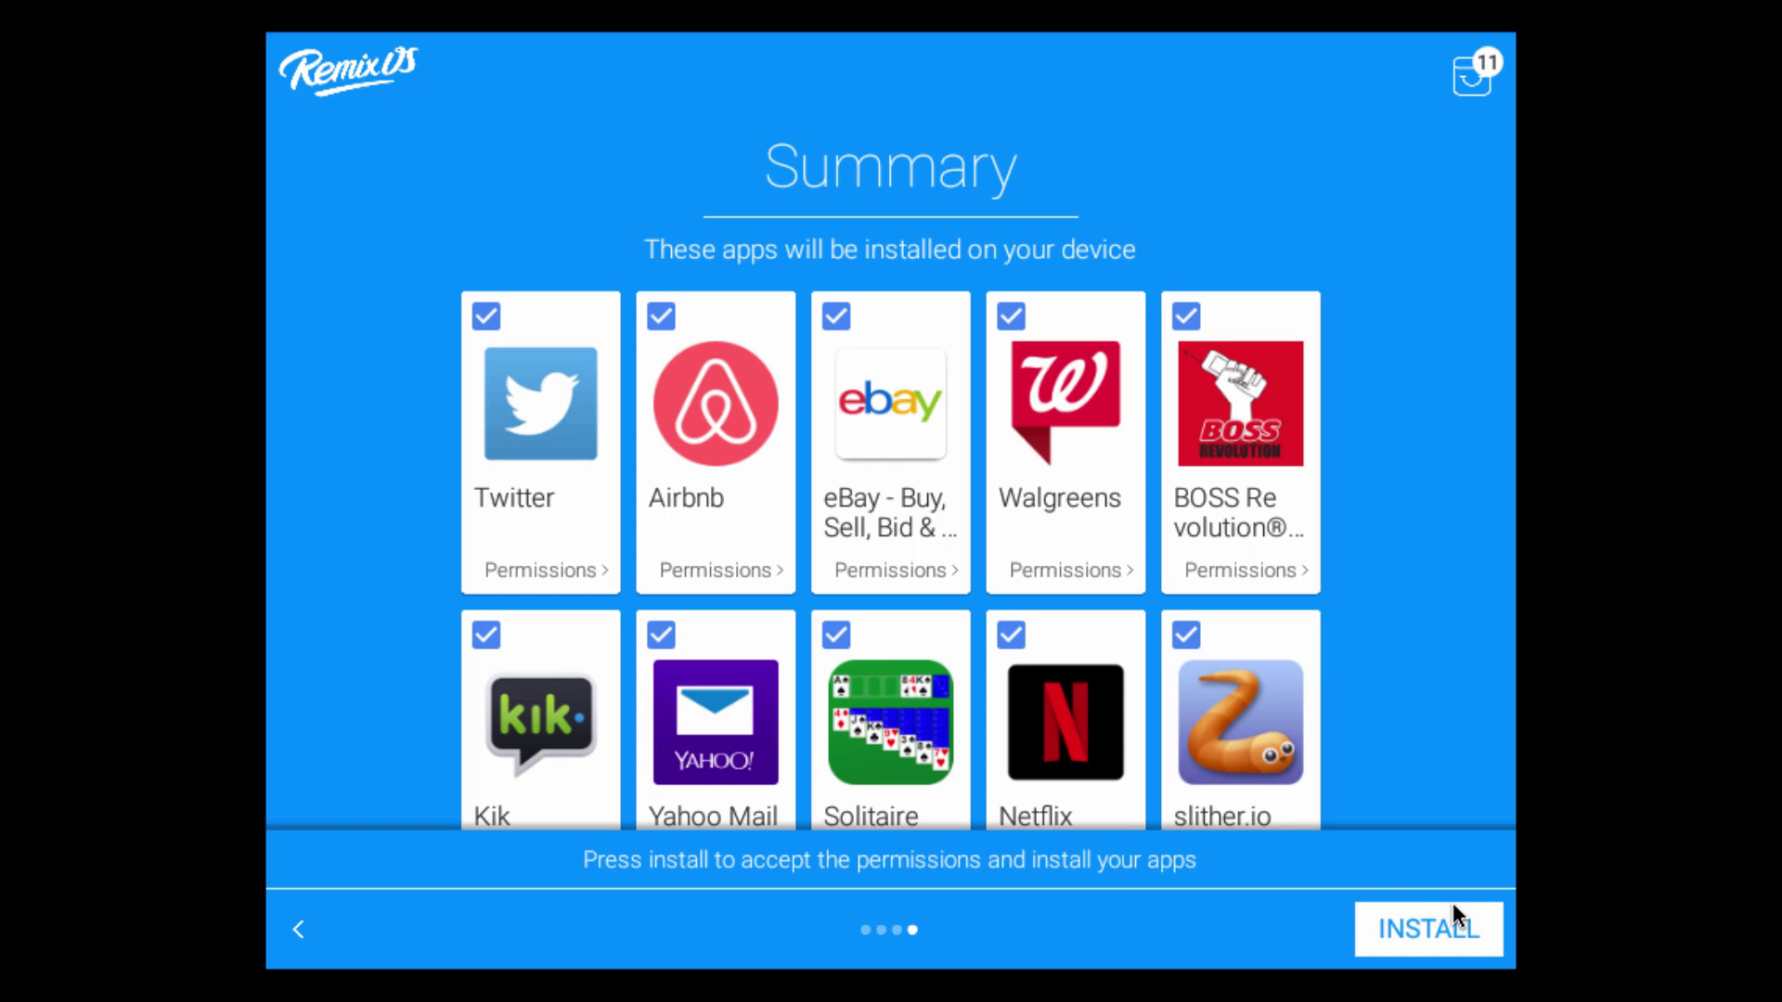
Install the 11 selected apps, finish setup, and leave Google Play services activation enabled
click(1433, 928)
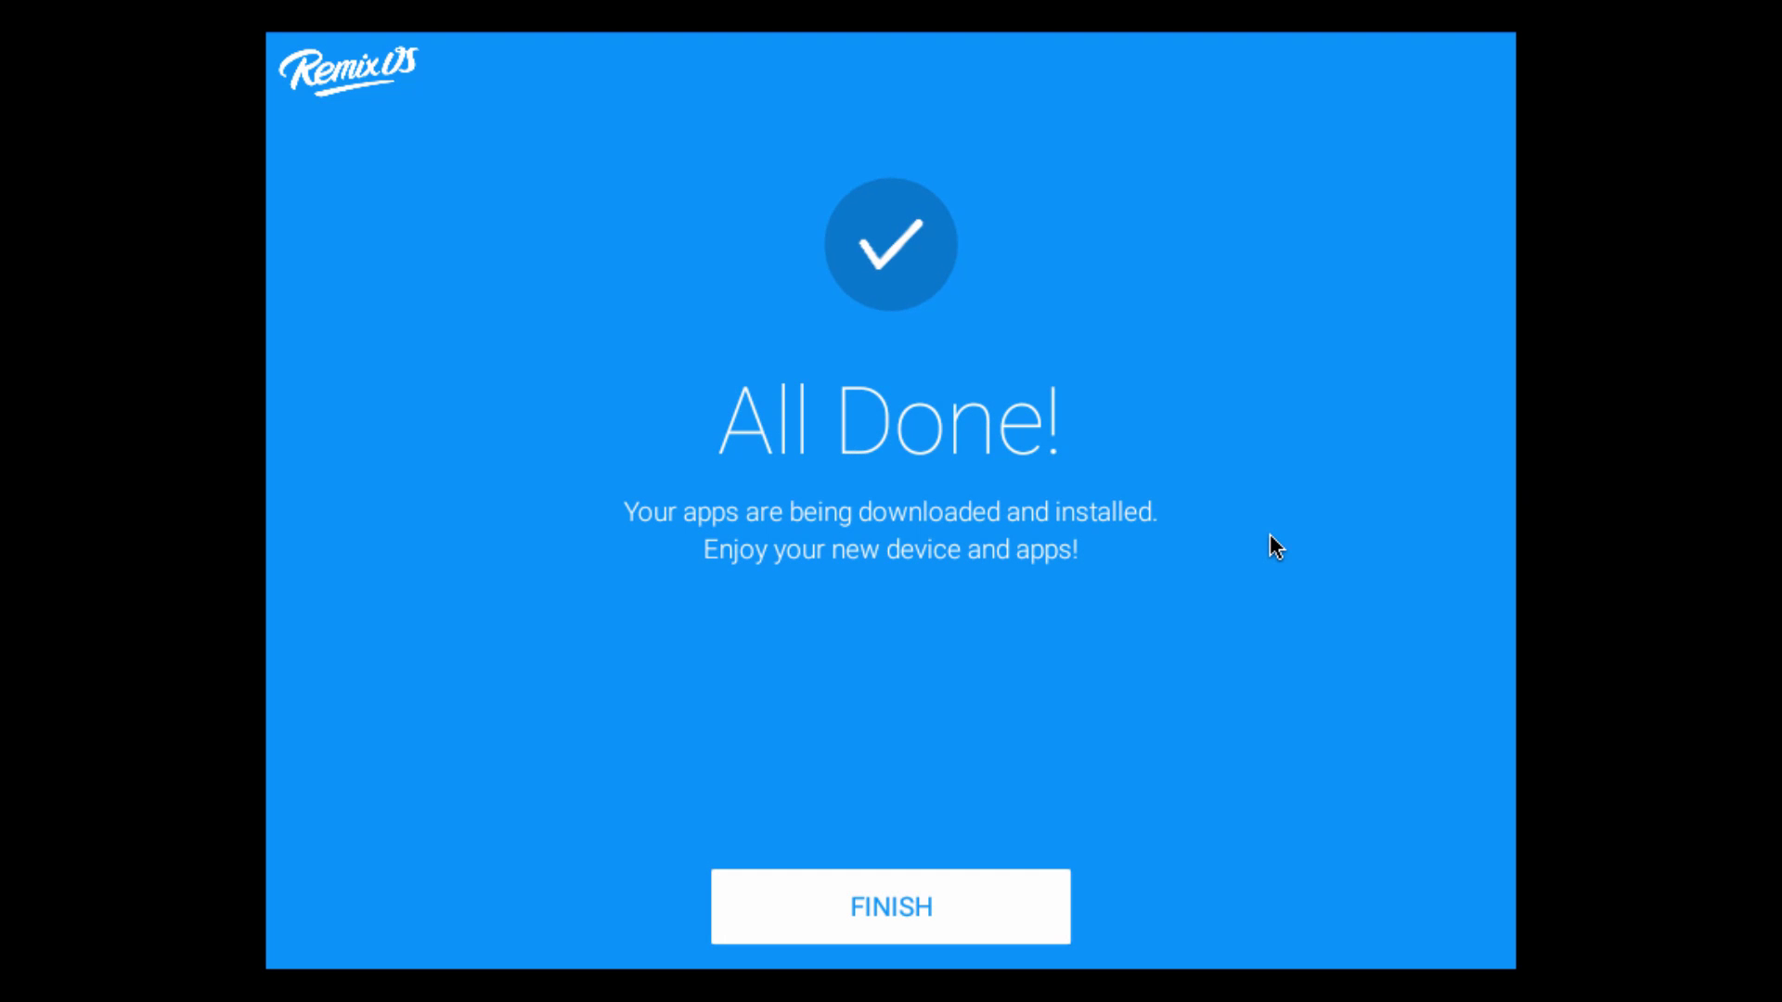
click(754, 913)
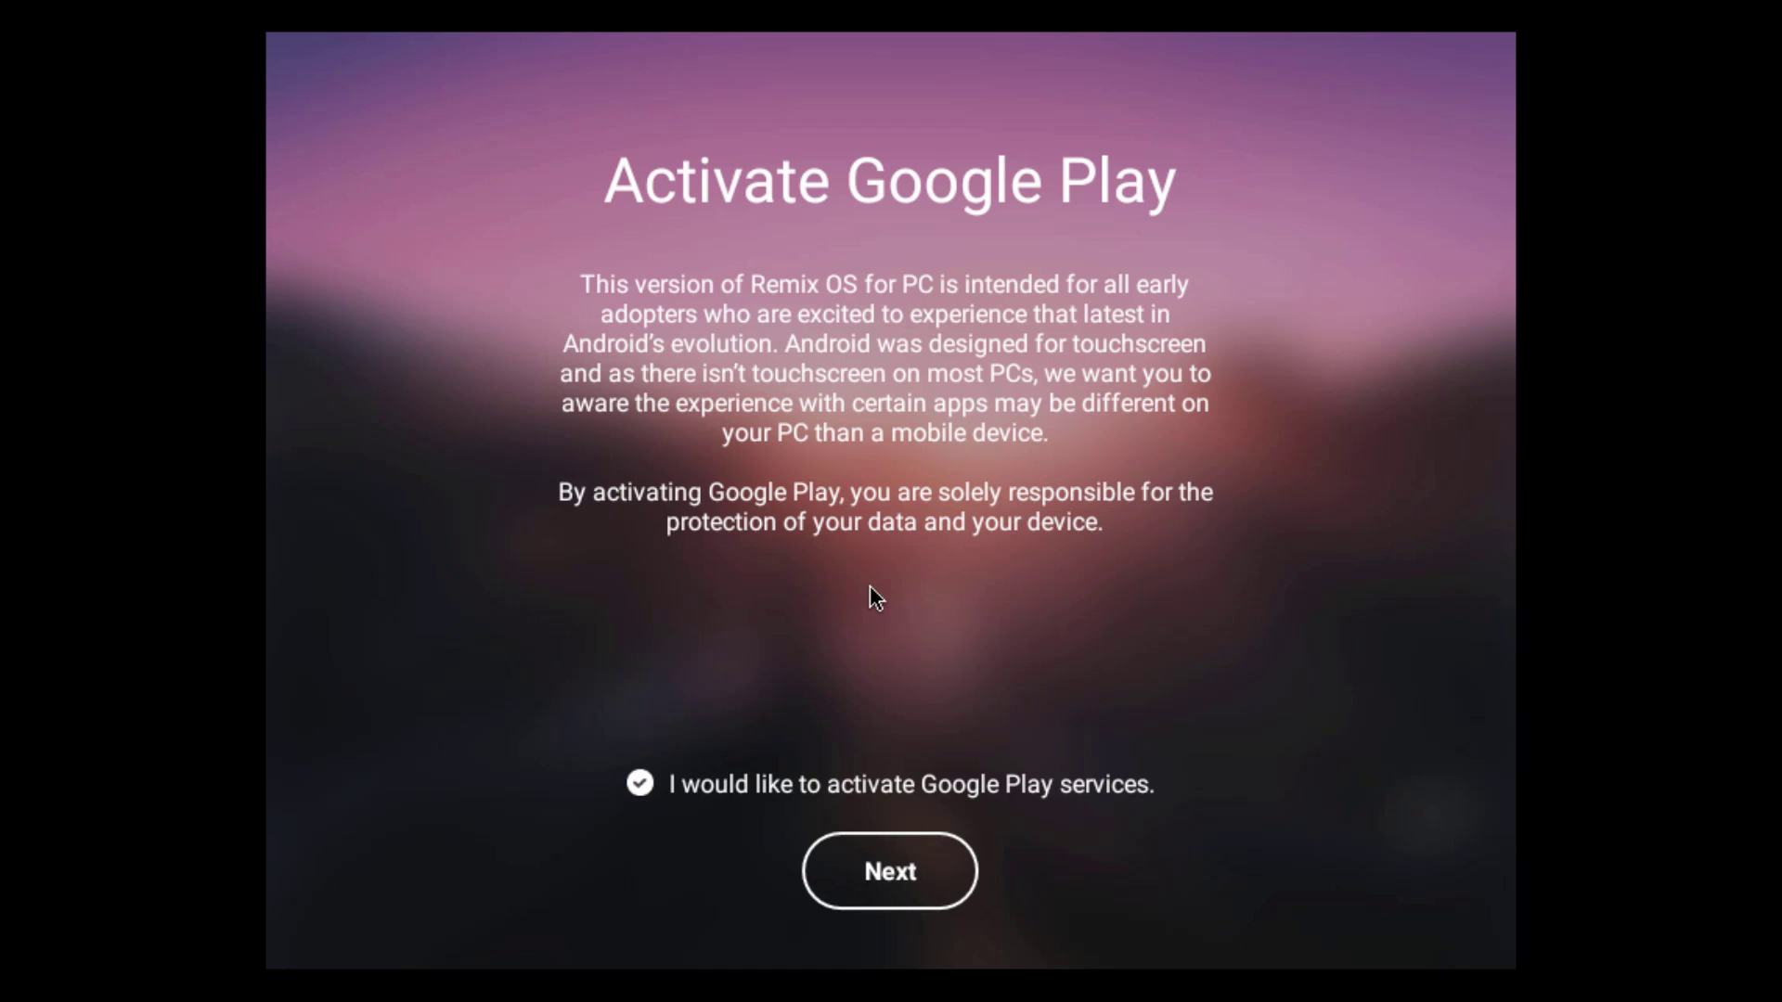
click(640, 783)
click(639, 784)
Confirm Google Play activation, then check today's calendar and the app install notifications
click(914, 905)
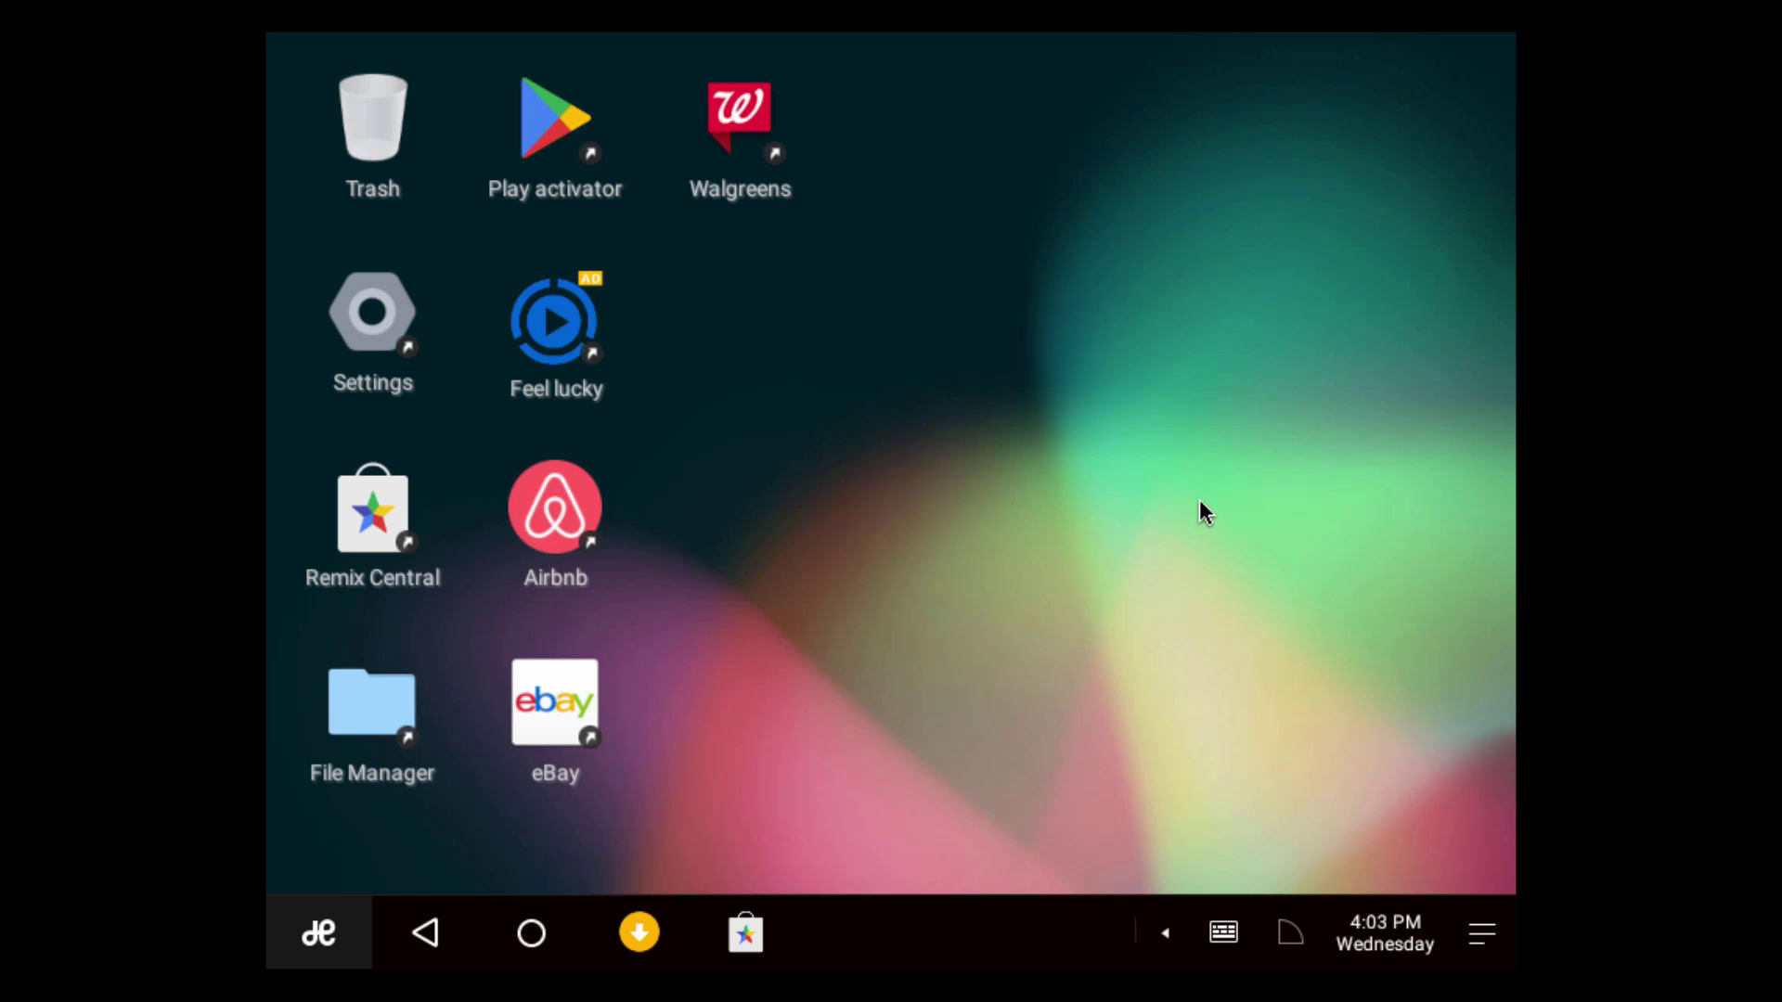
click(1392, 935)
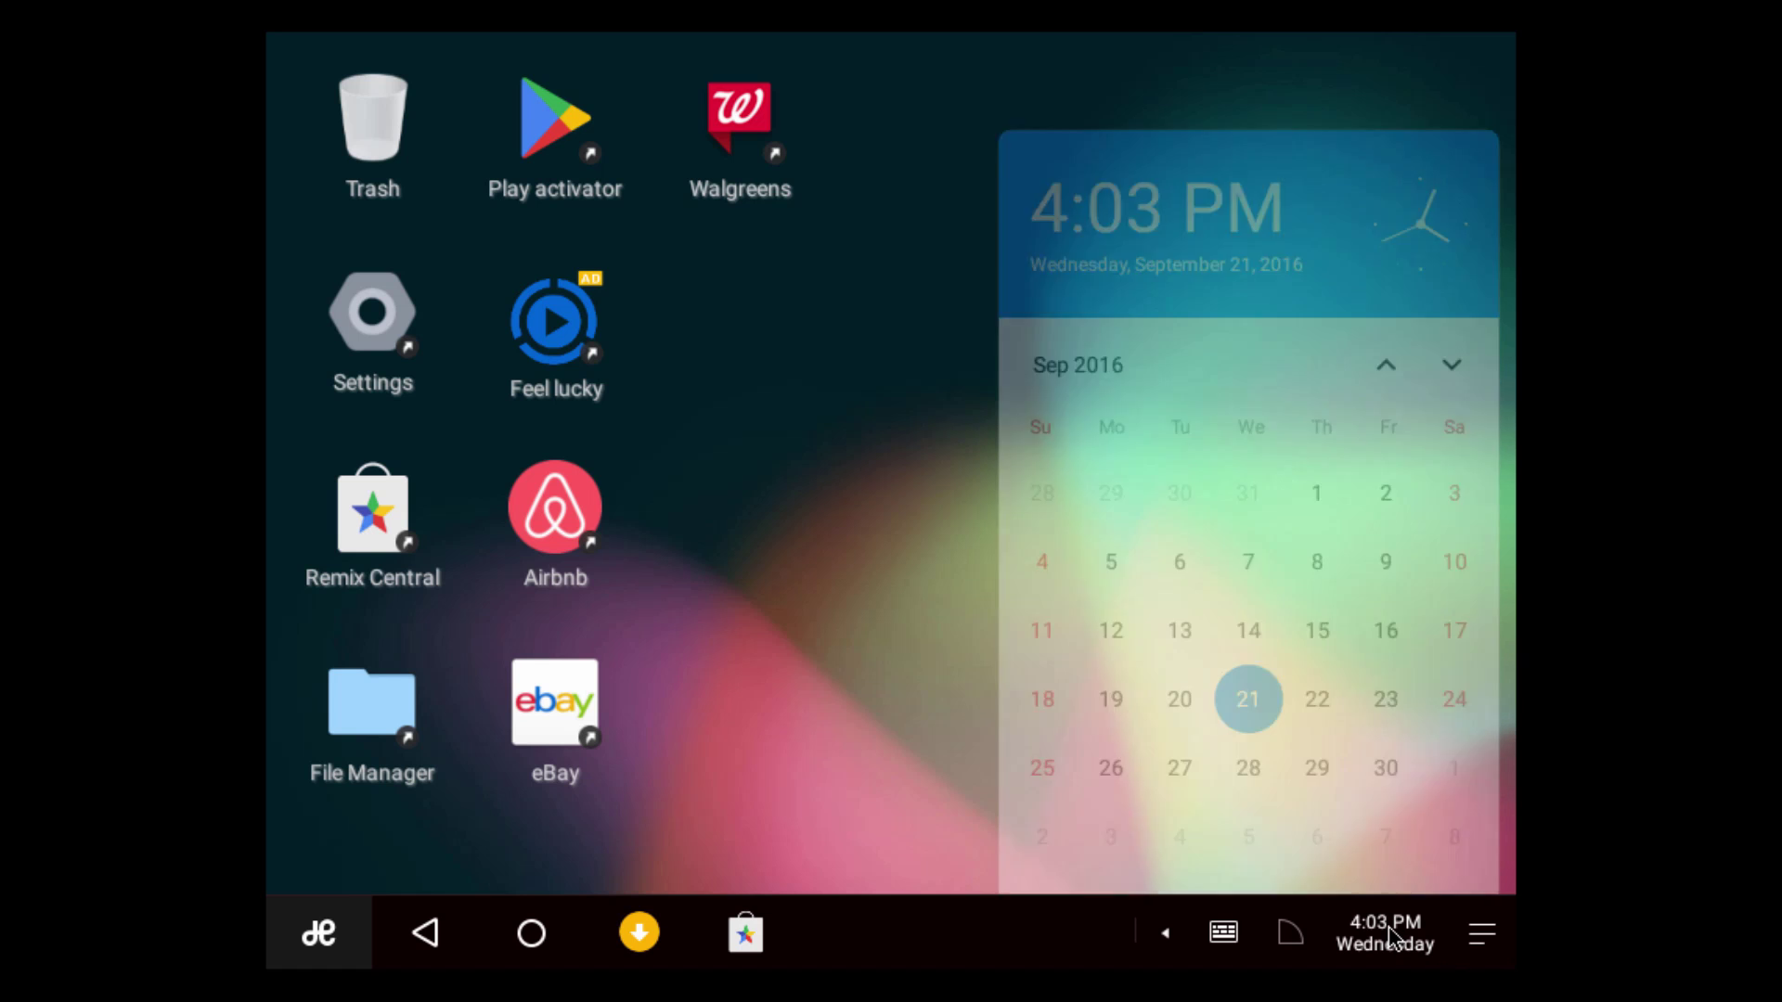
click(847, 576)
click(1481, 934)
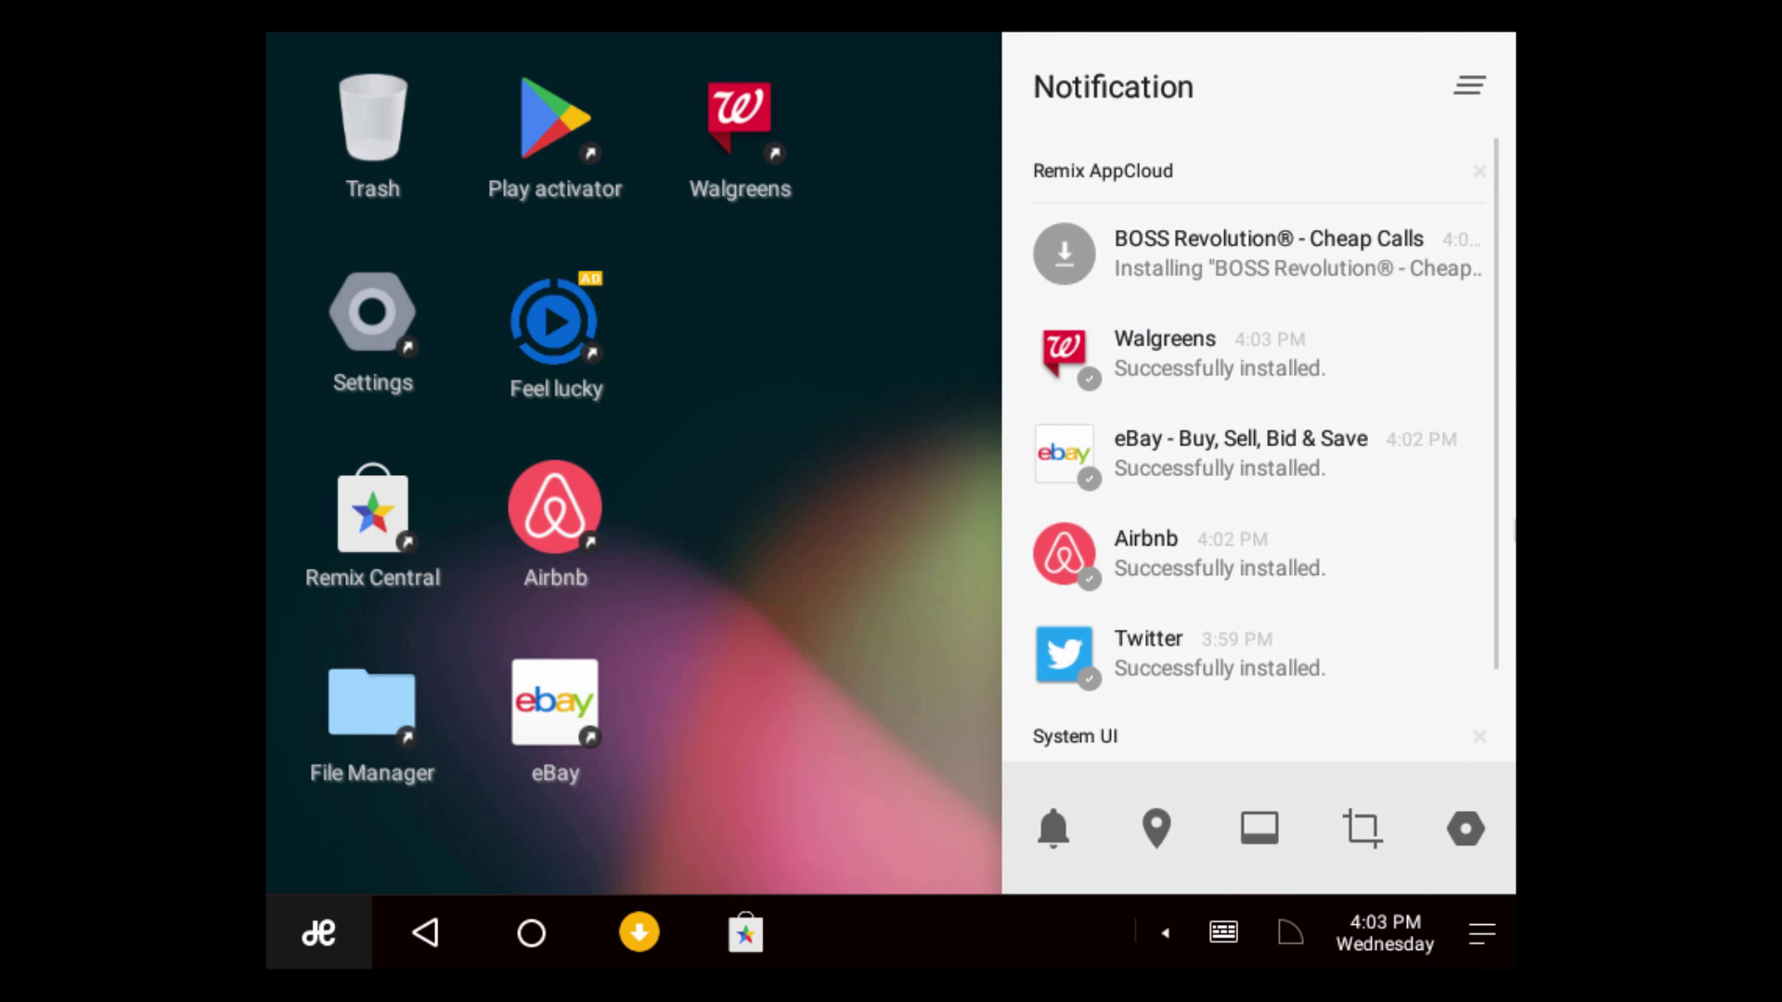
click(911, 326)
Browse the list of all installed apps in the start menu, then close it
click(278, 965)
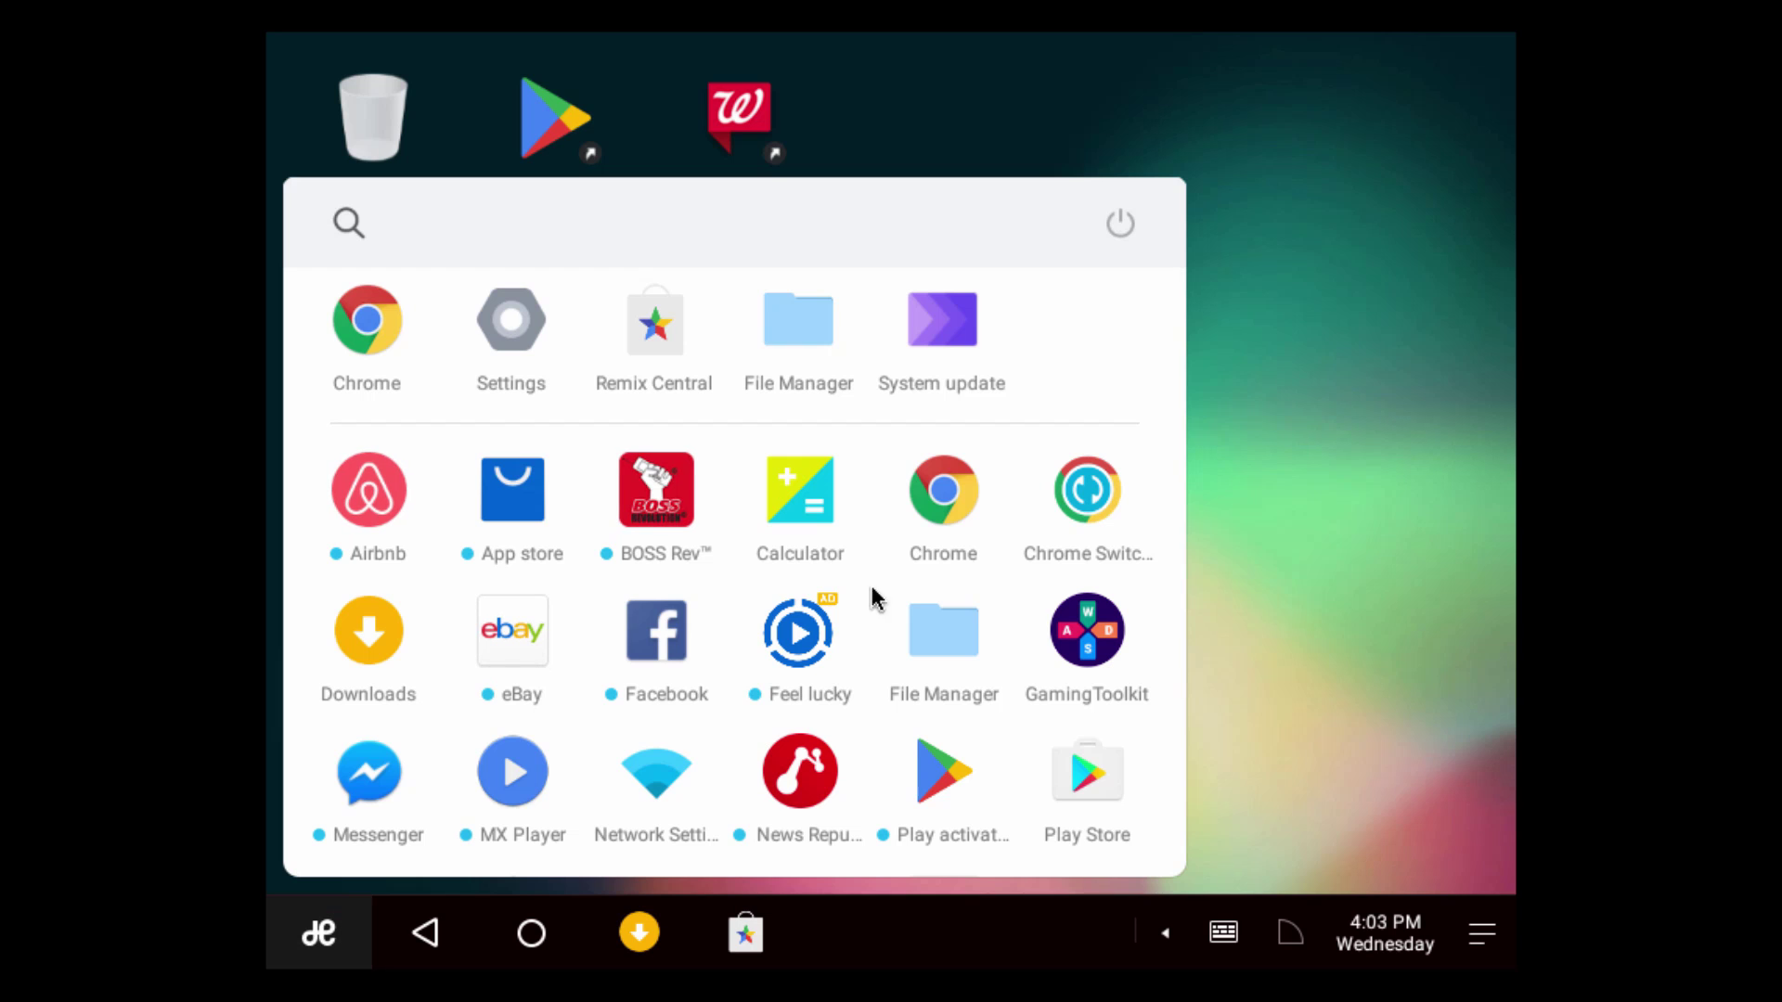
scroll(787, 491, down, 4)
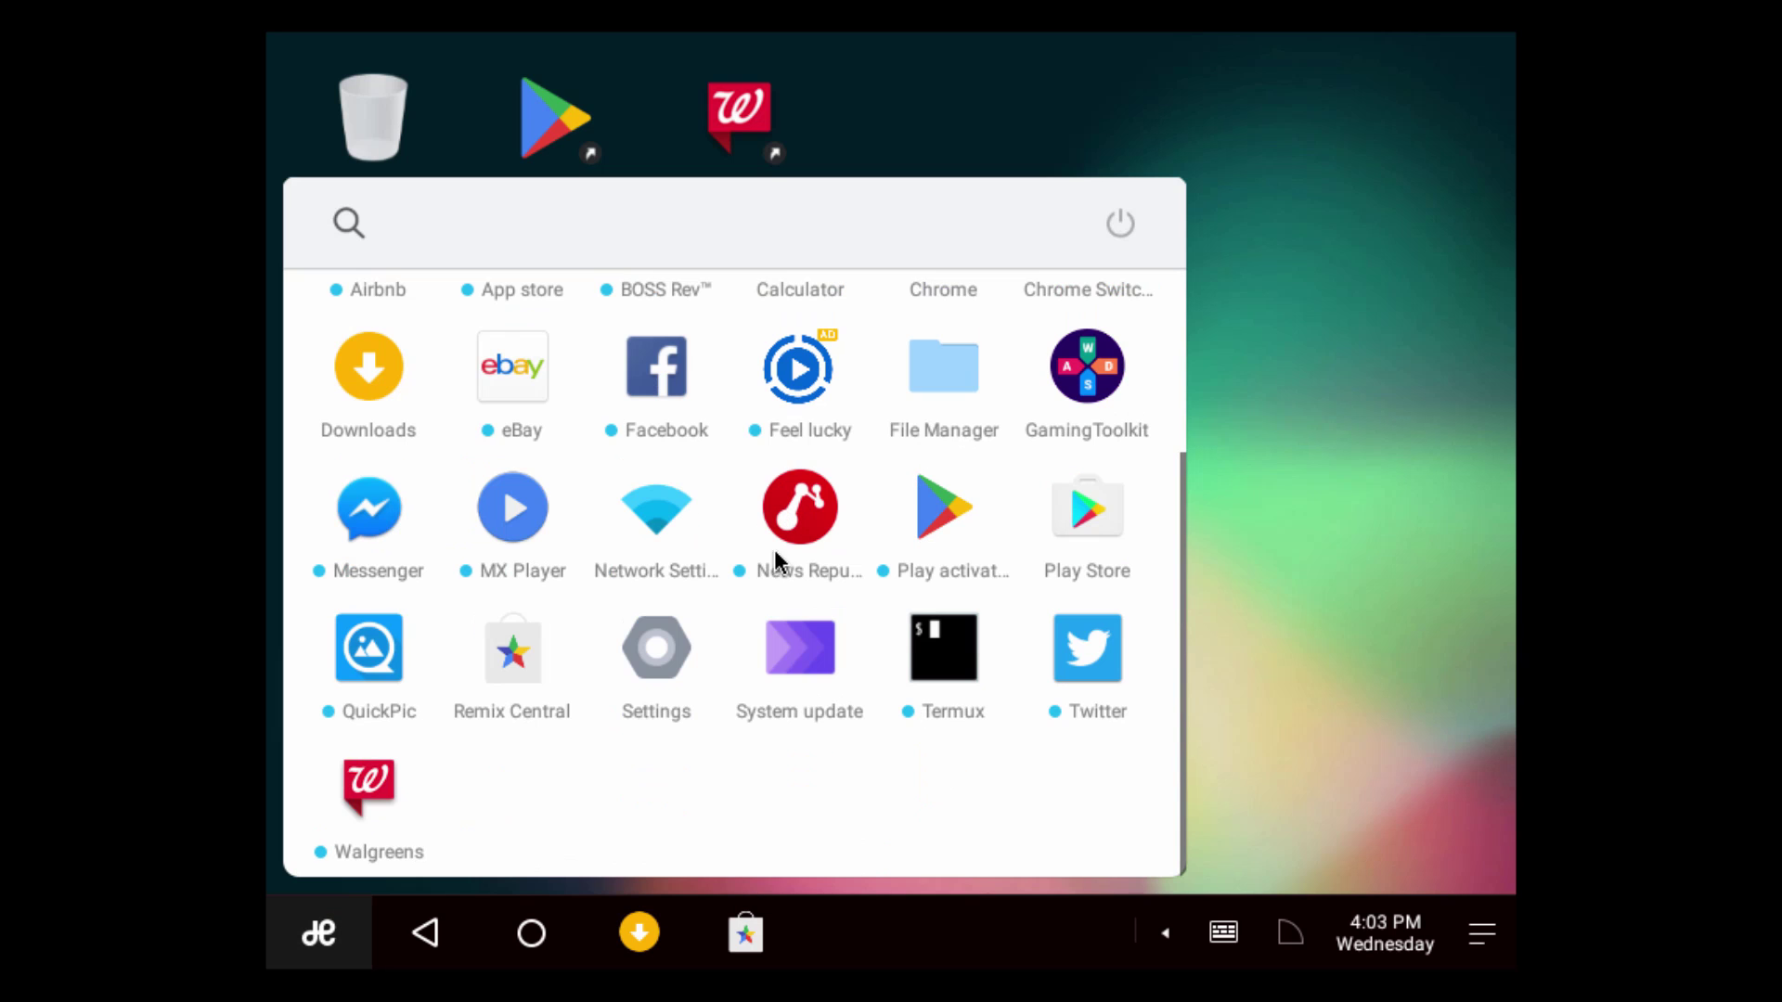
scroll(688, 654, up, 5)
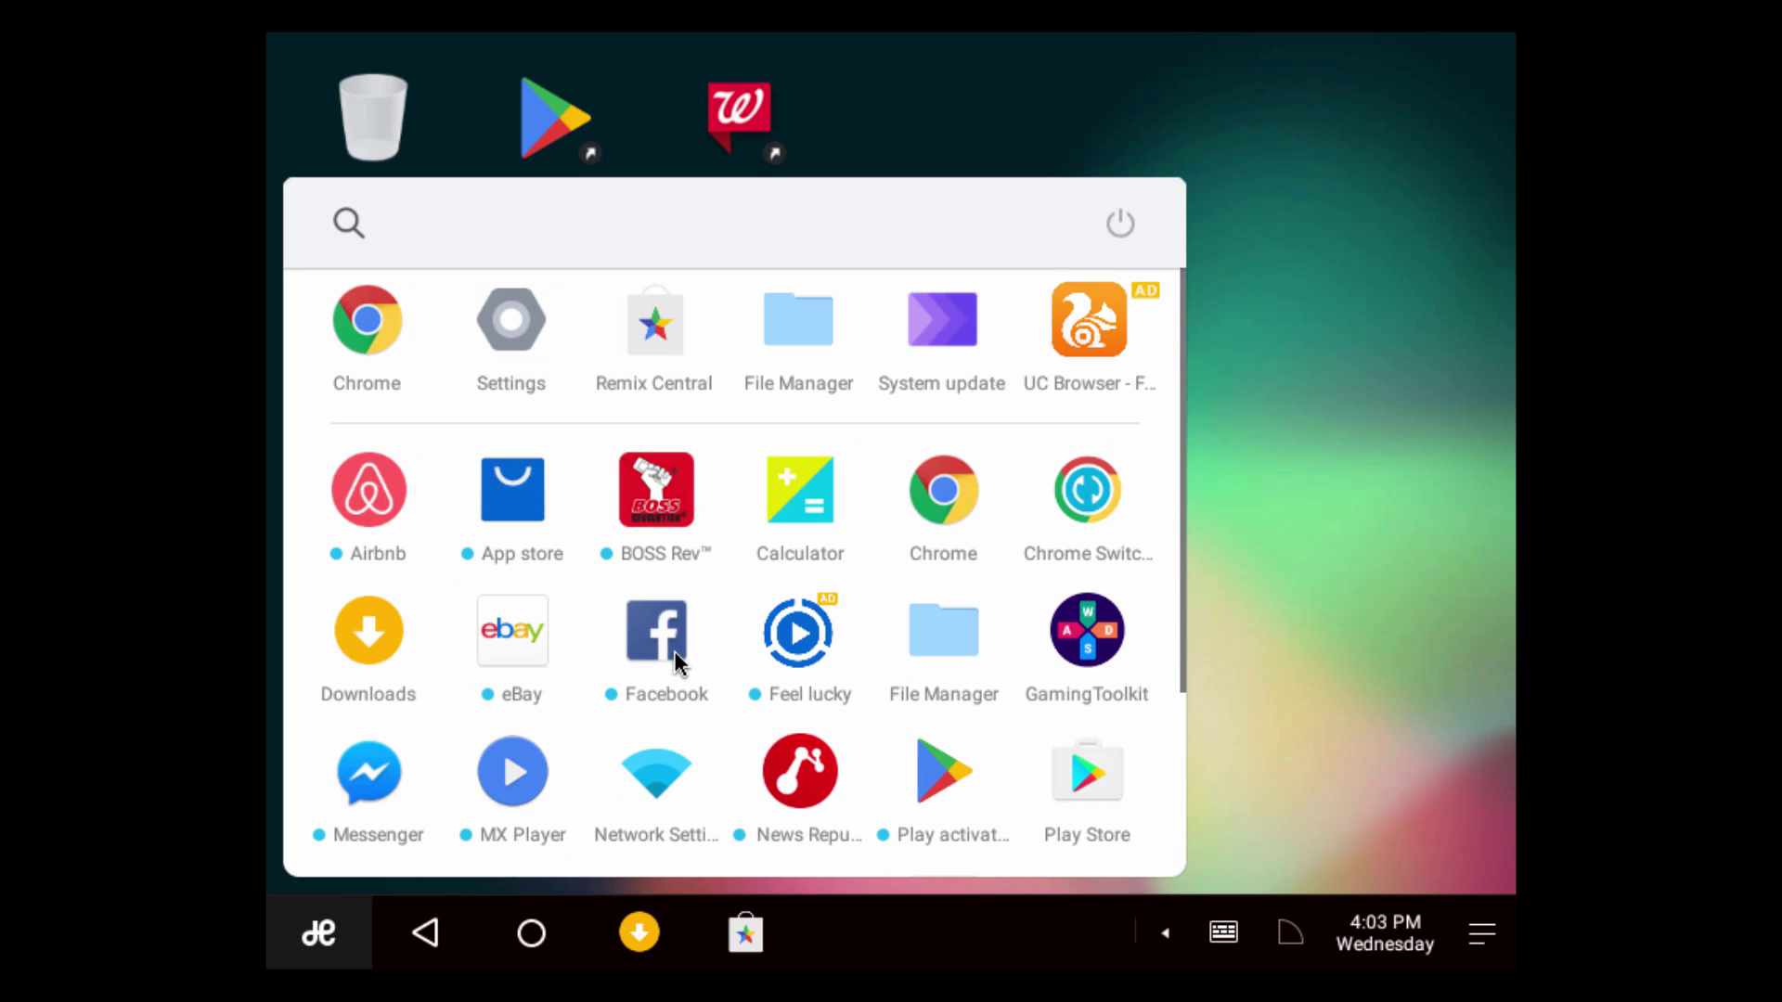
click(1369, 476)
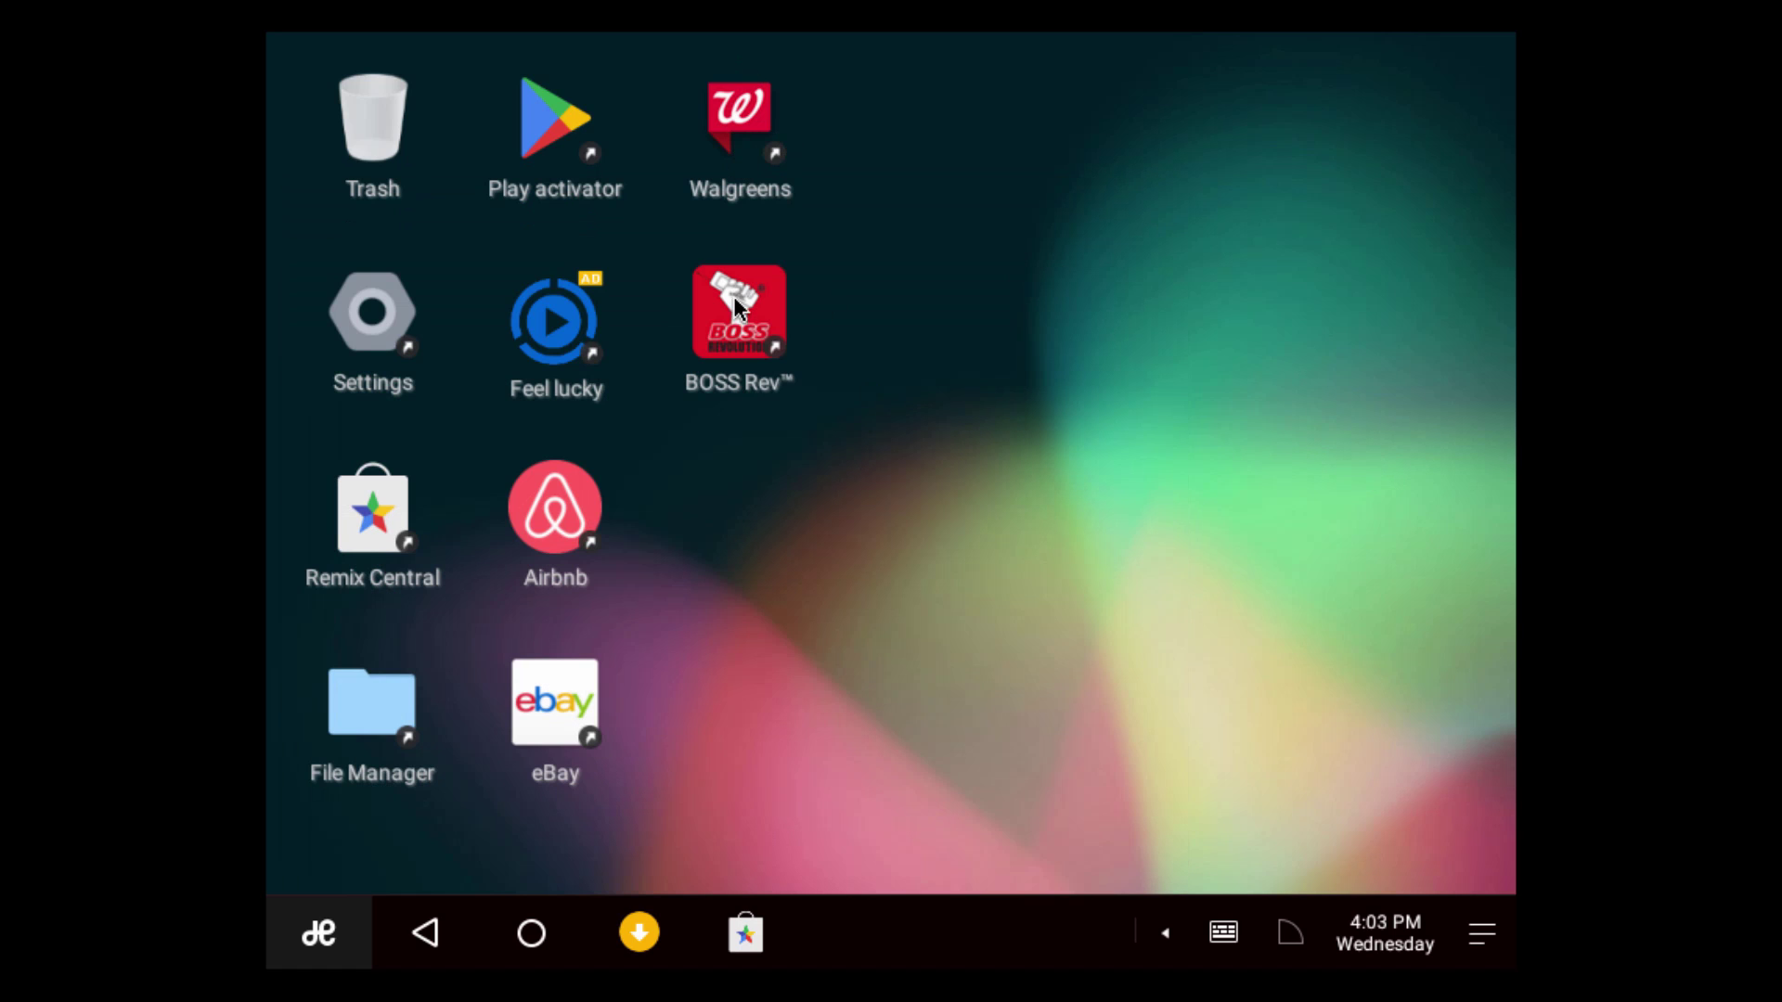
Open Twitter from its install notification in the notification panel
drag(996, 460, 650, 40)
click(976, 346)
click(1477, 956)
scroll(1215, 502, down, 3)
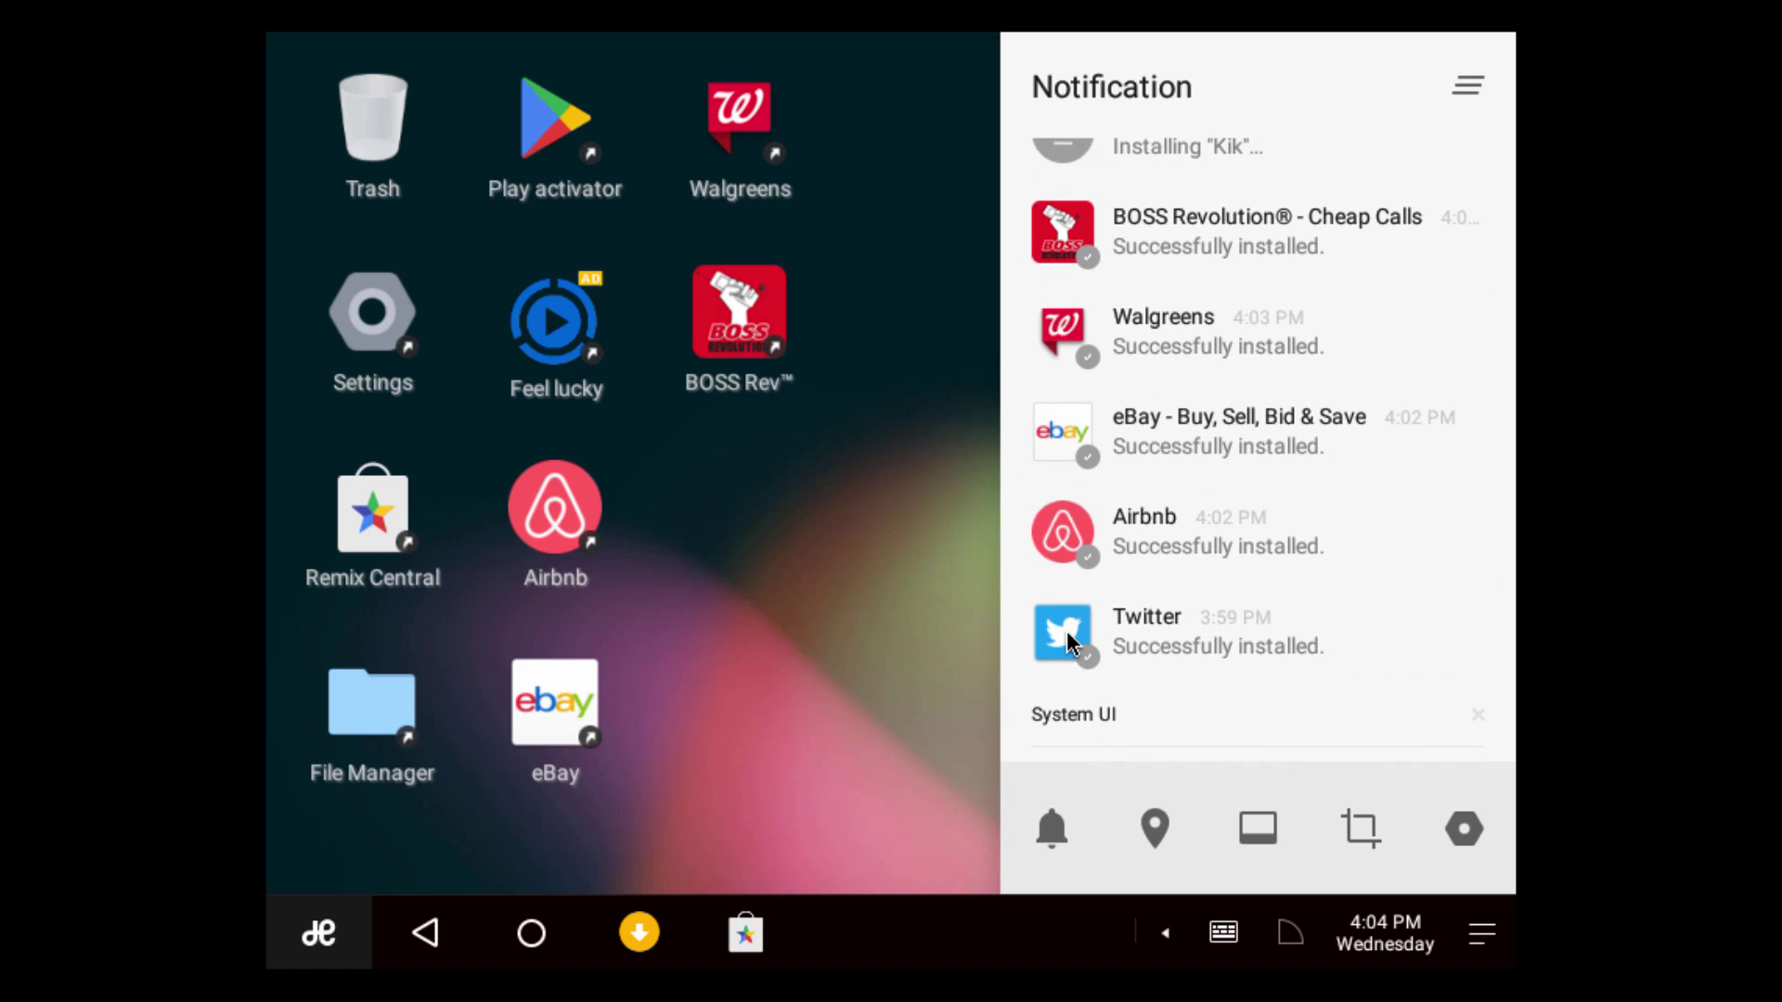
click(1066, 631)
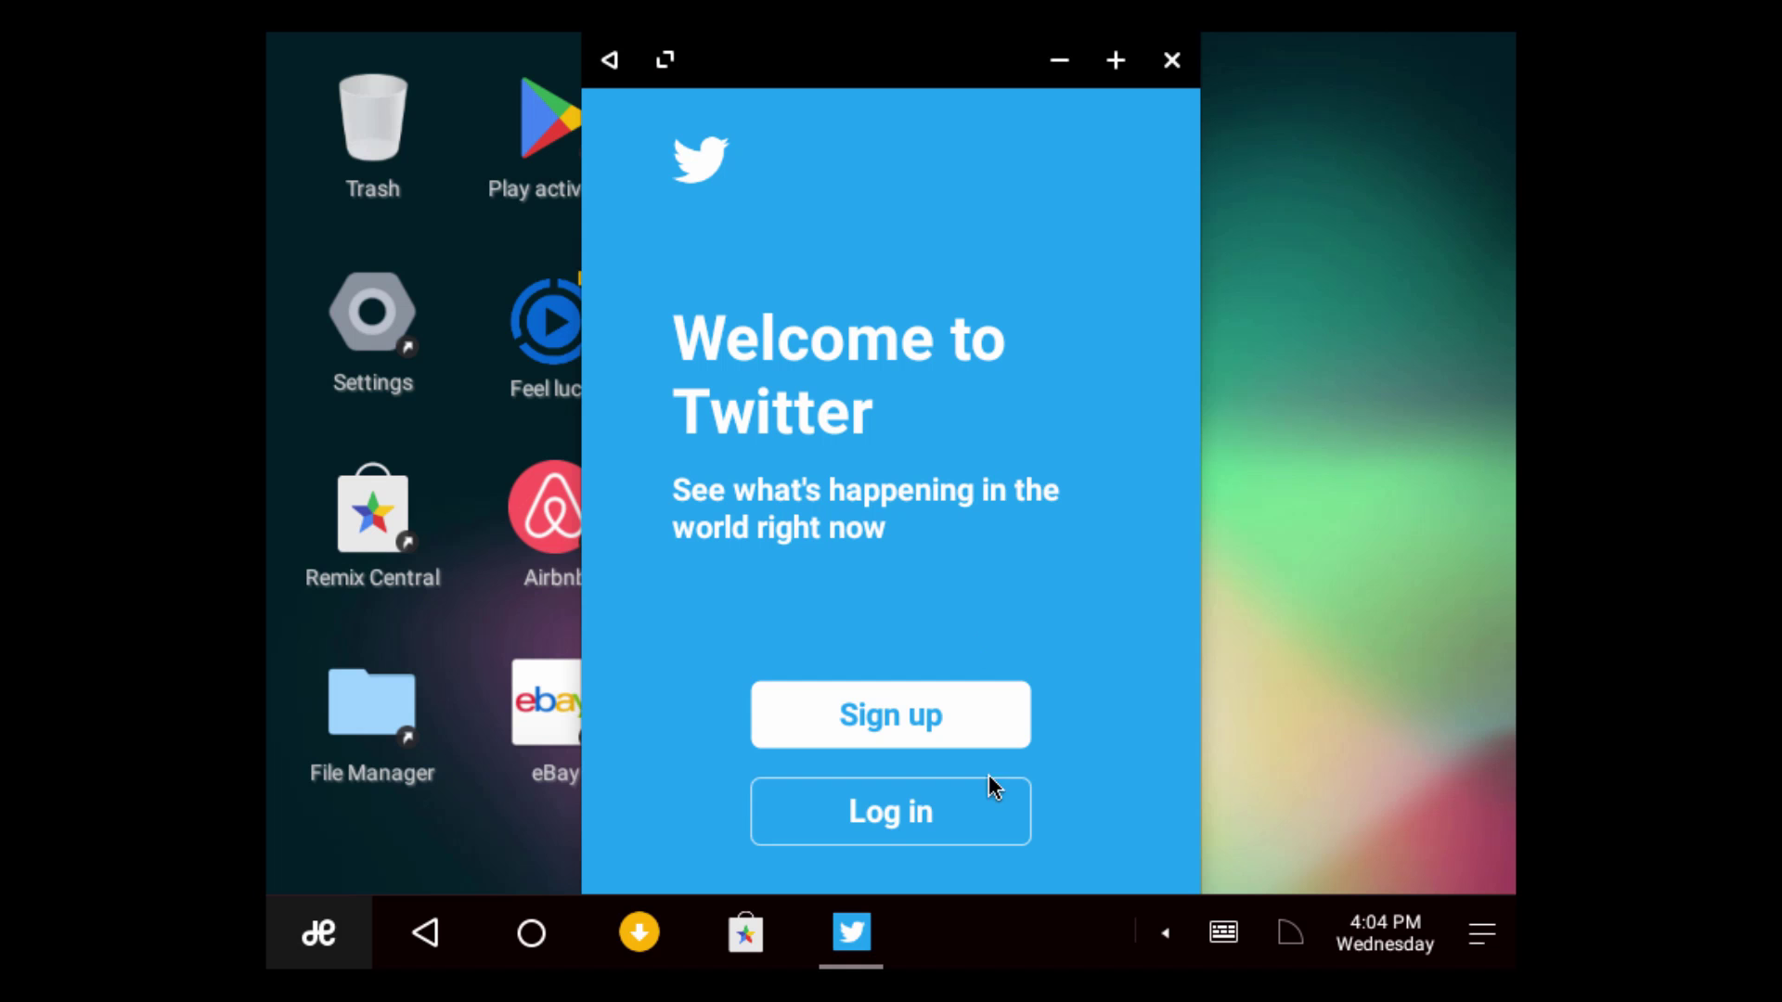
Start the Twitter login by entering the account username and moving to the password field
click(931, 815)
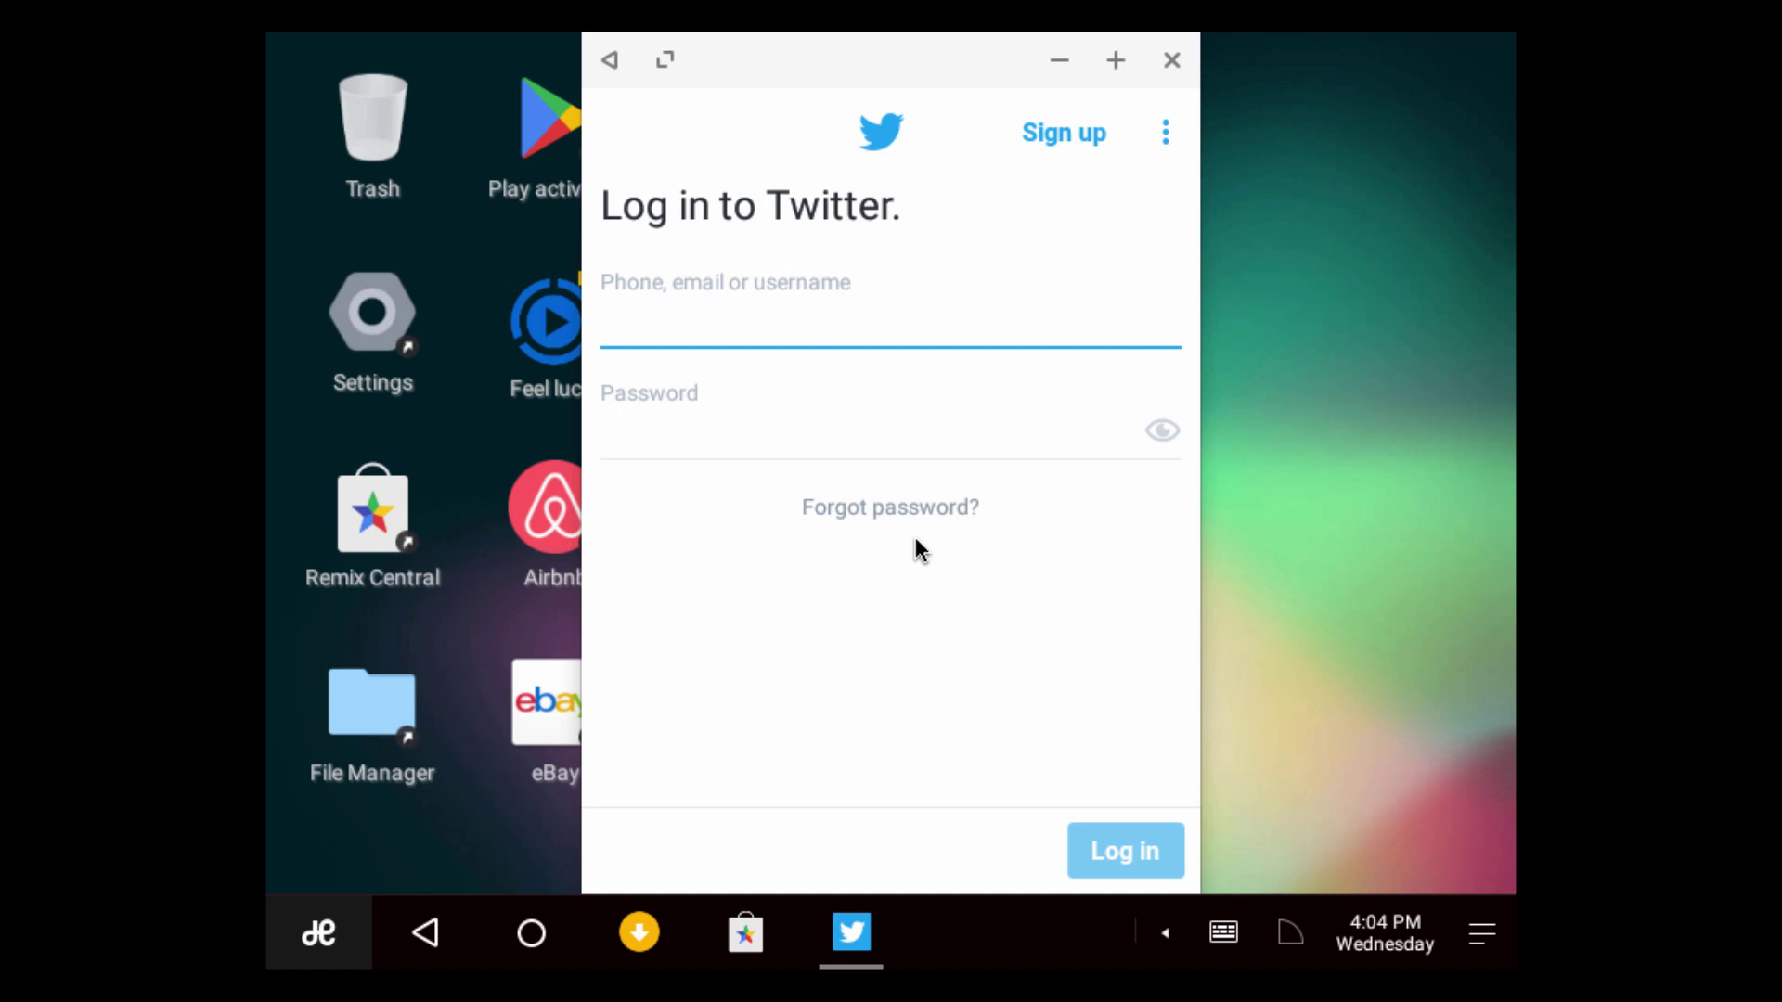
text(mjd7999)
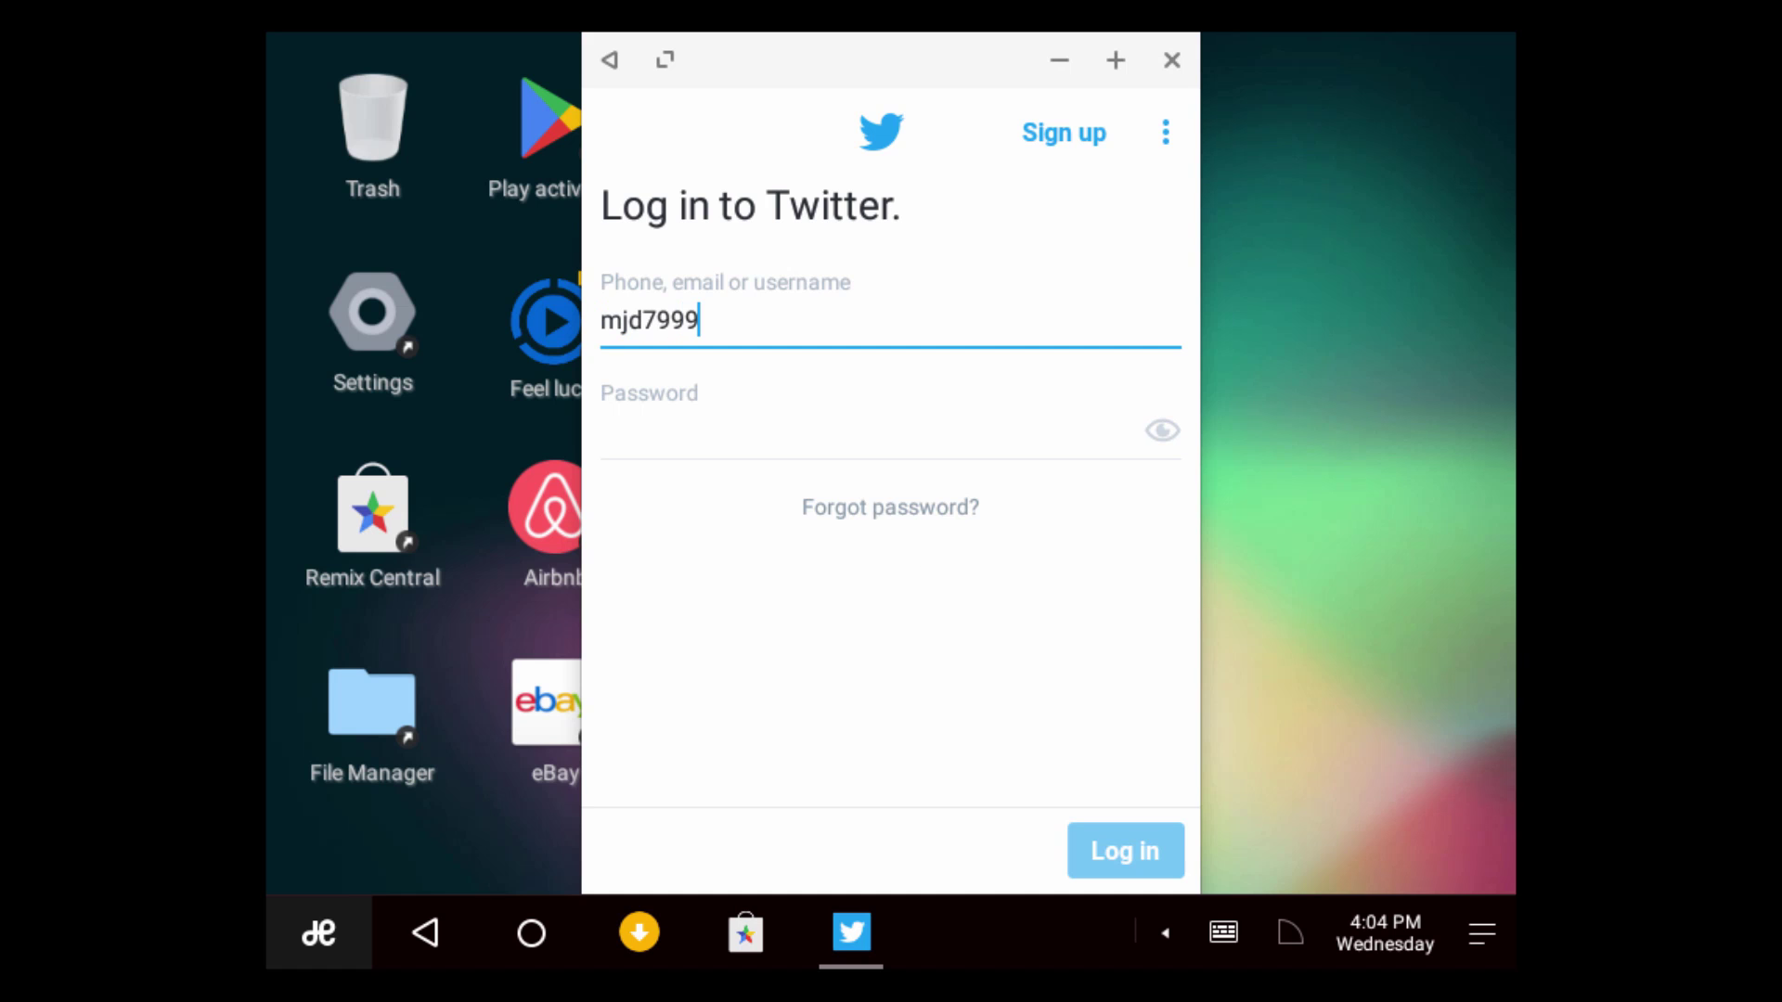
key(Tab)
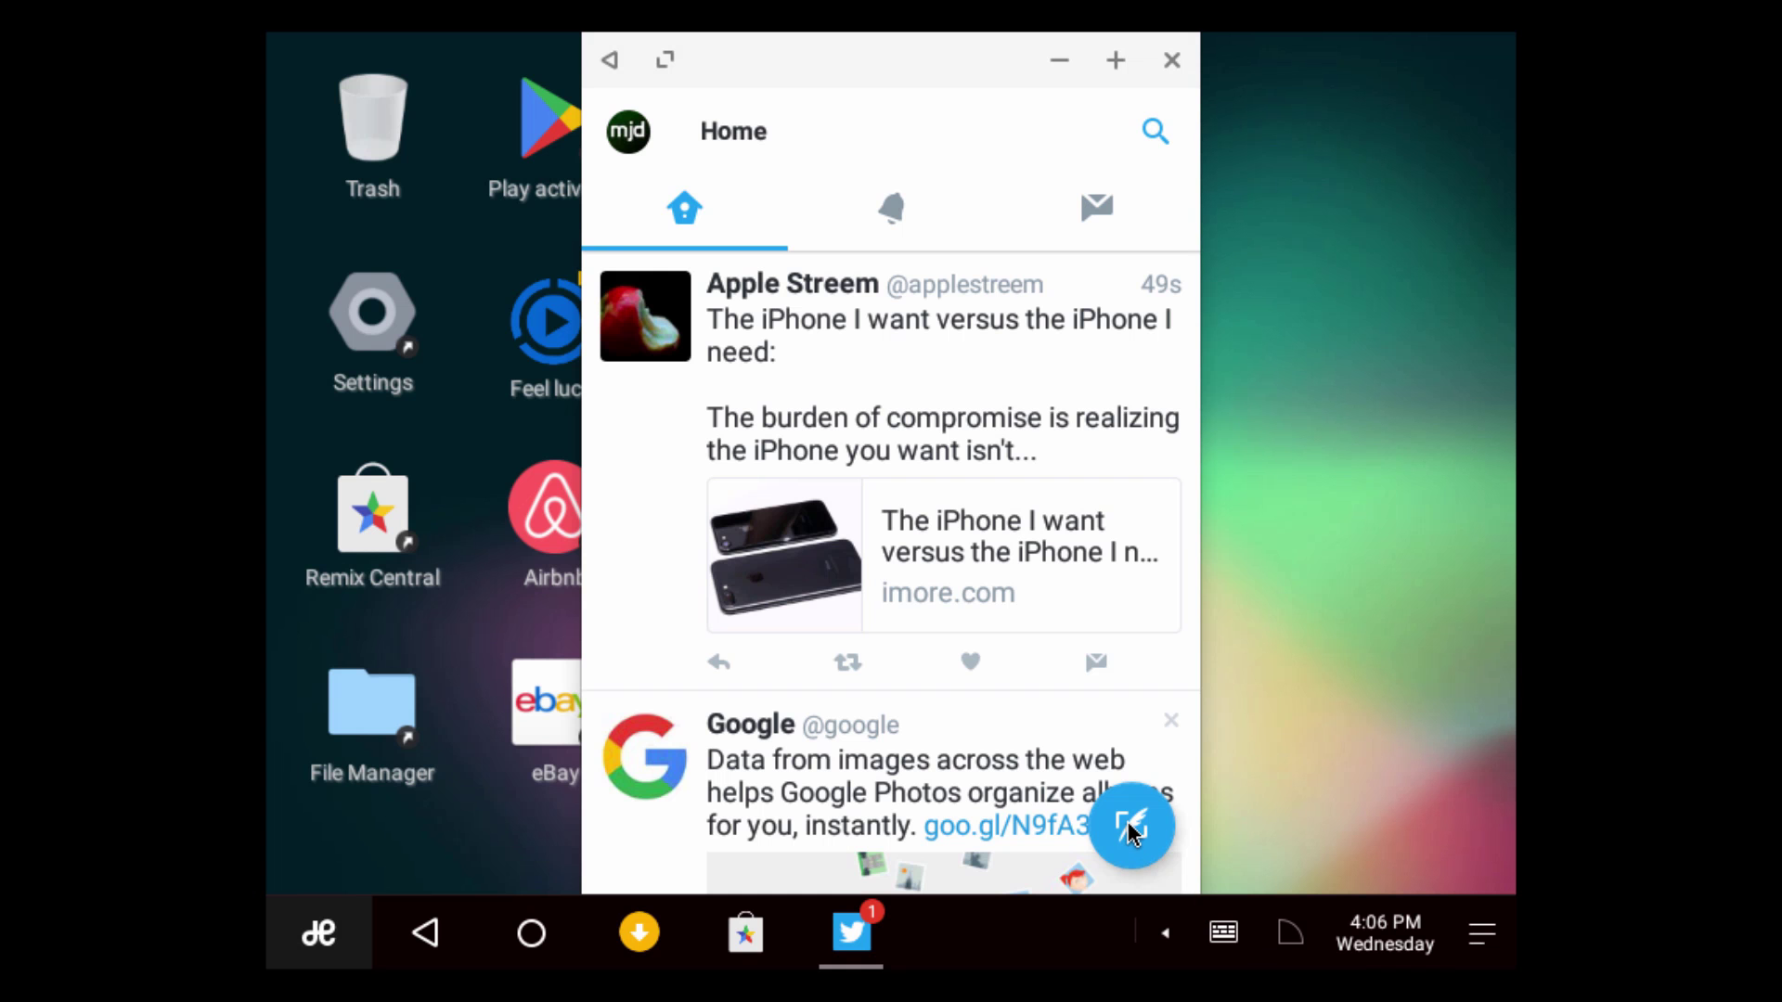
Compose the tweet 'Working on a new video right now, hopefully should have it out in the next few days. : )'
click(1131, 828)
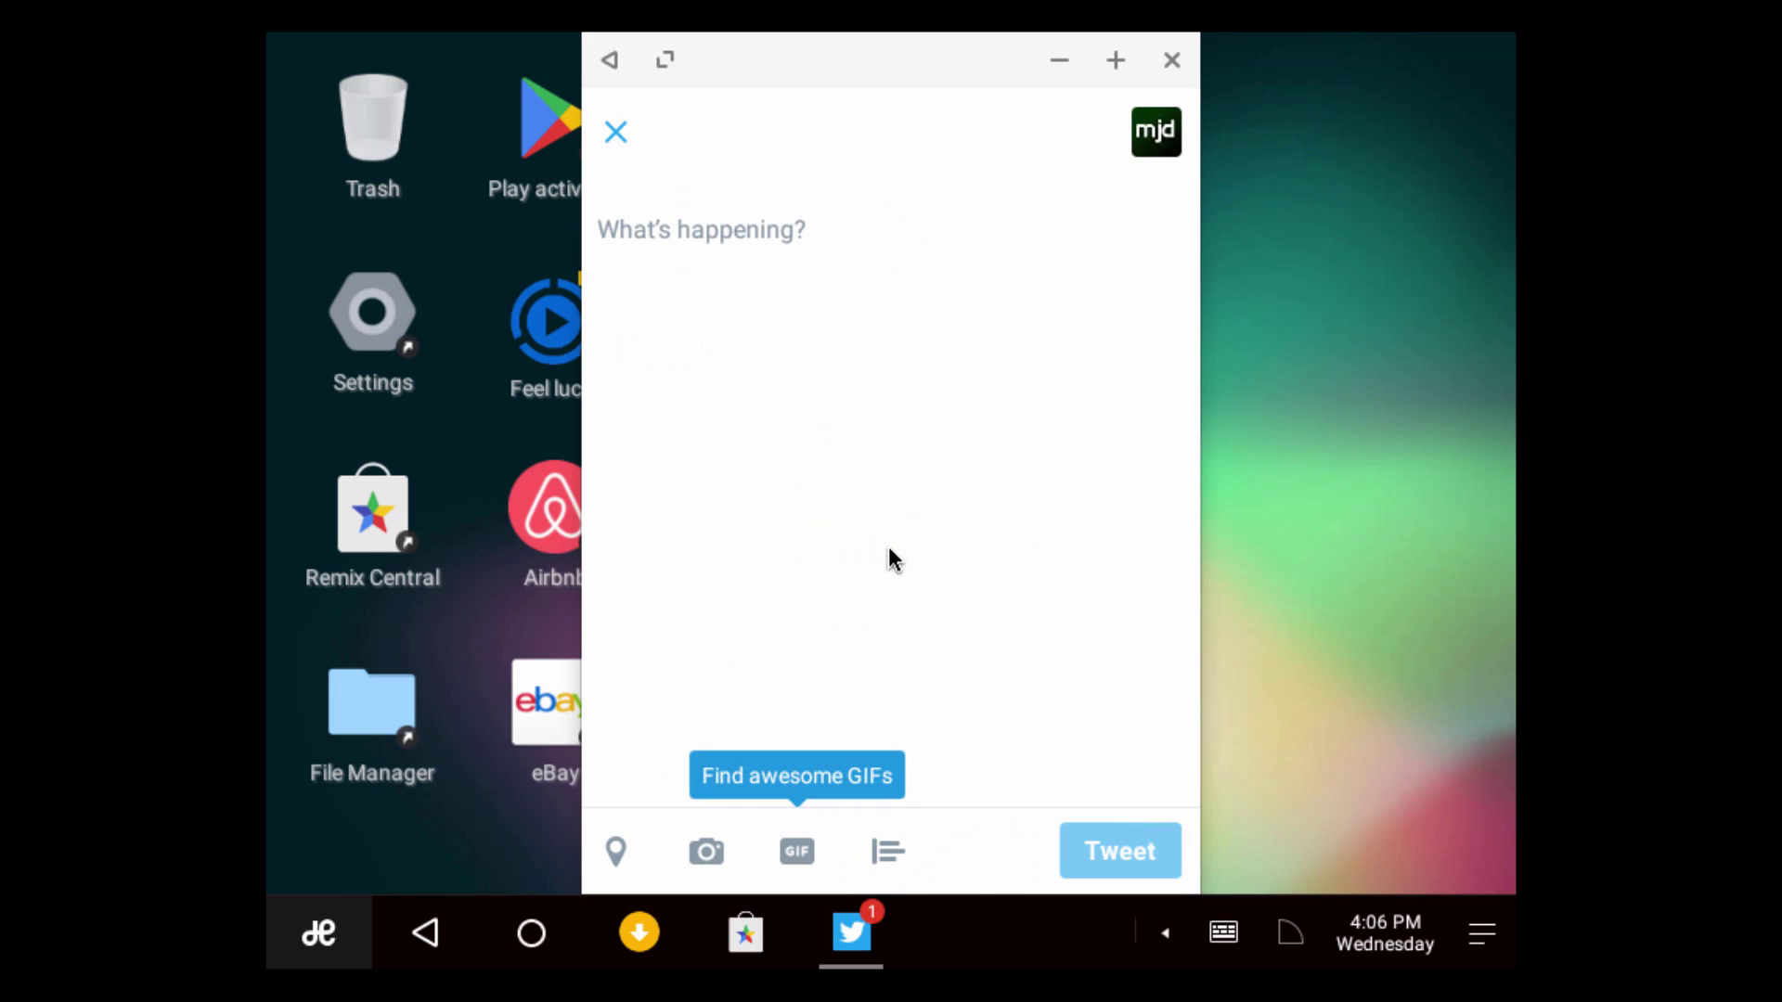
click(769, 221)
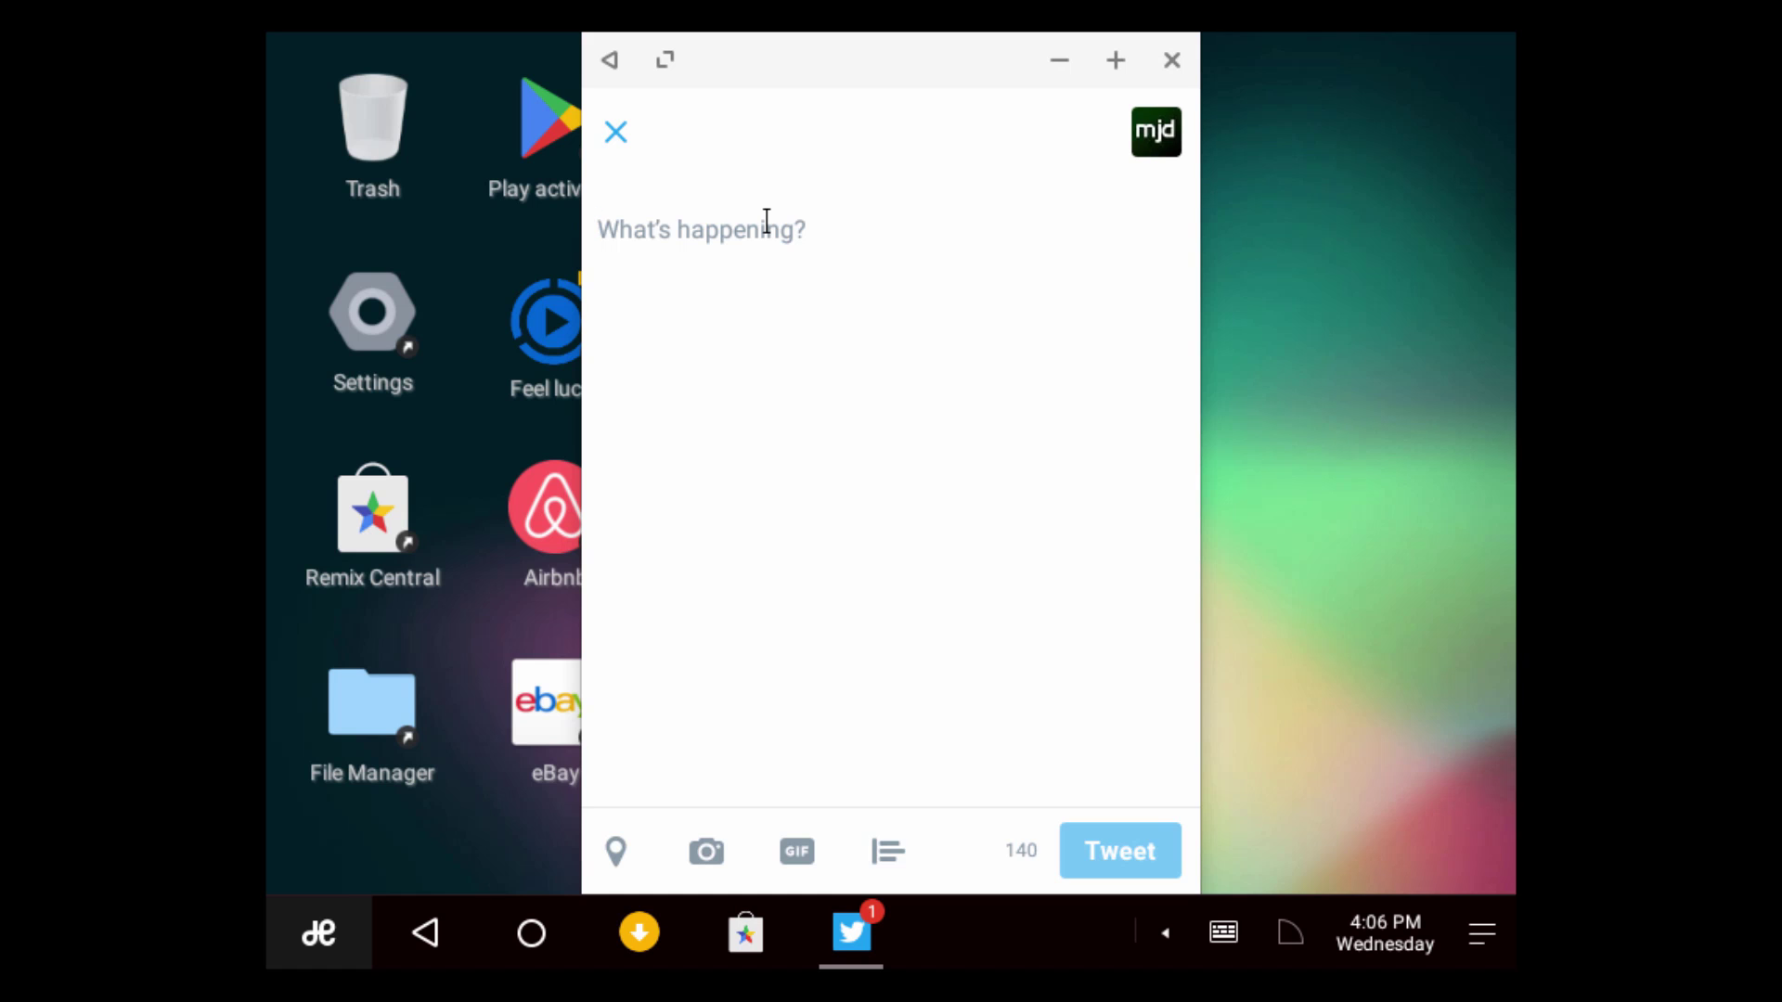
text(Worki)
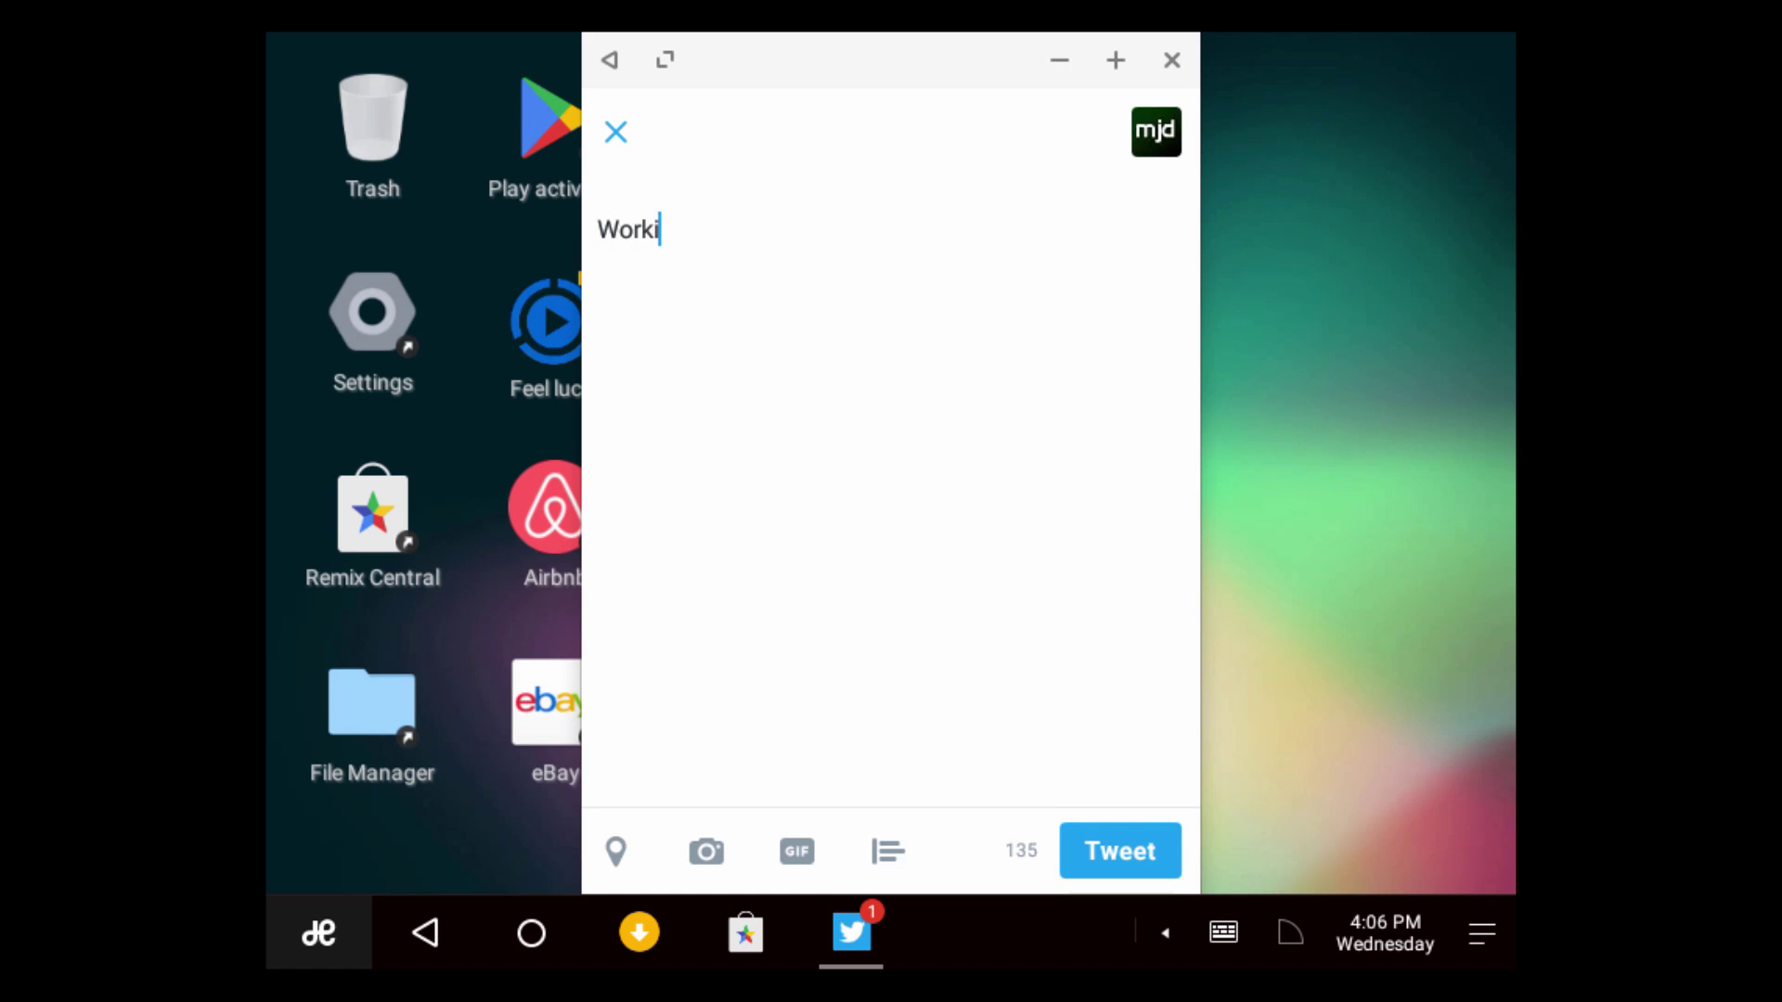
text(ng on a new video)
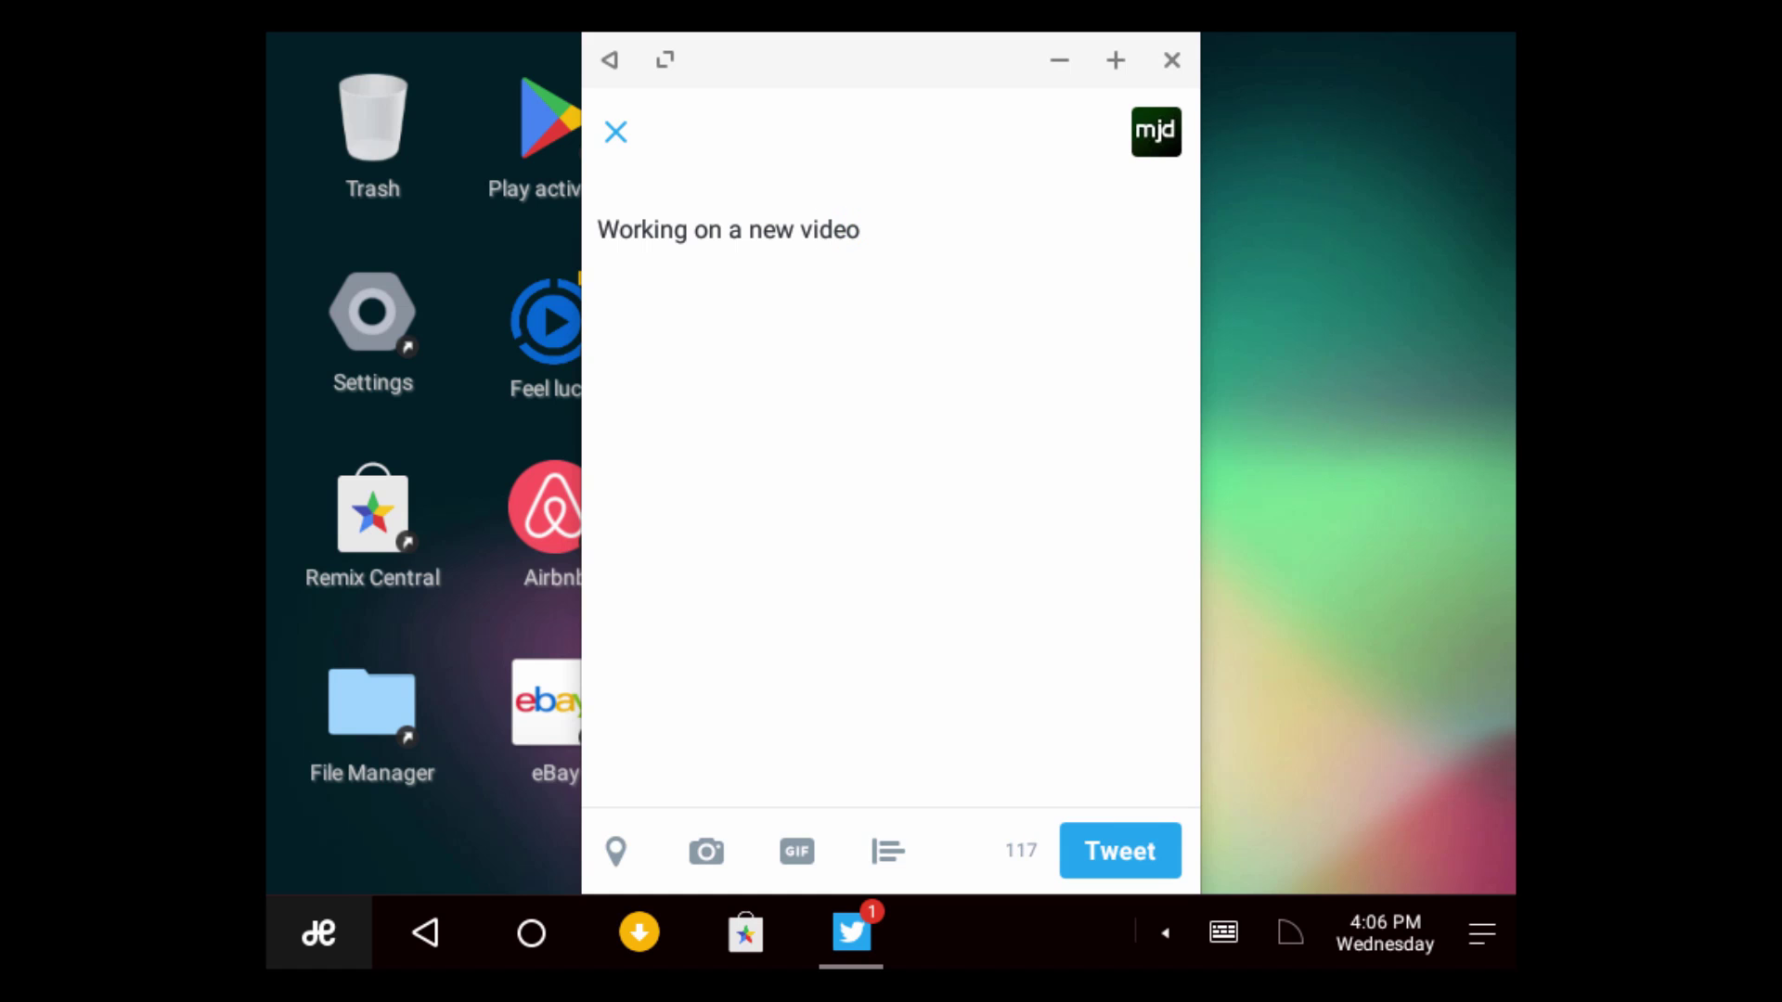
text( right now, hop)
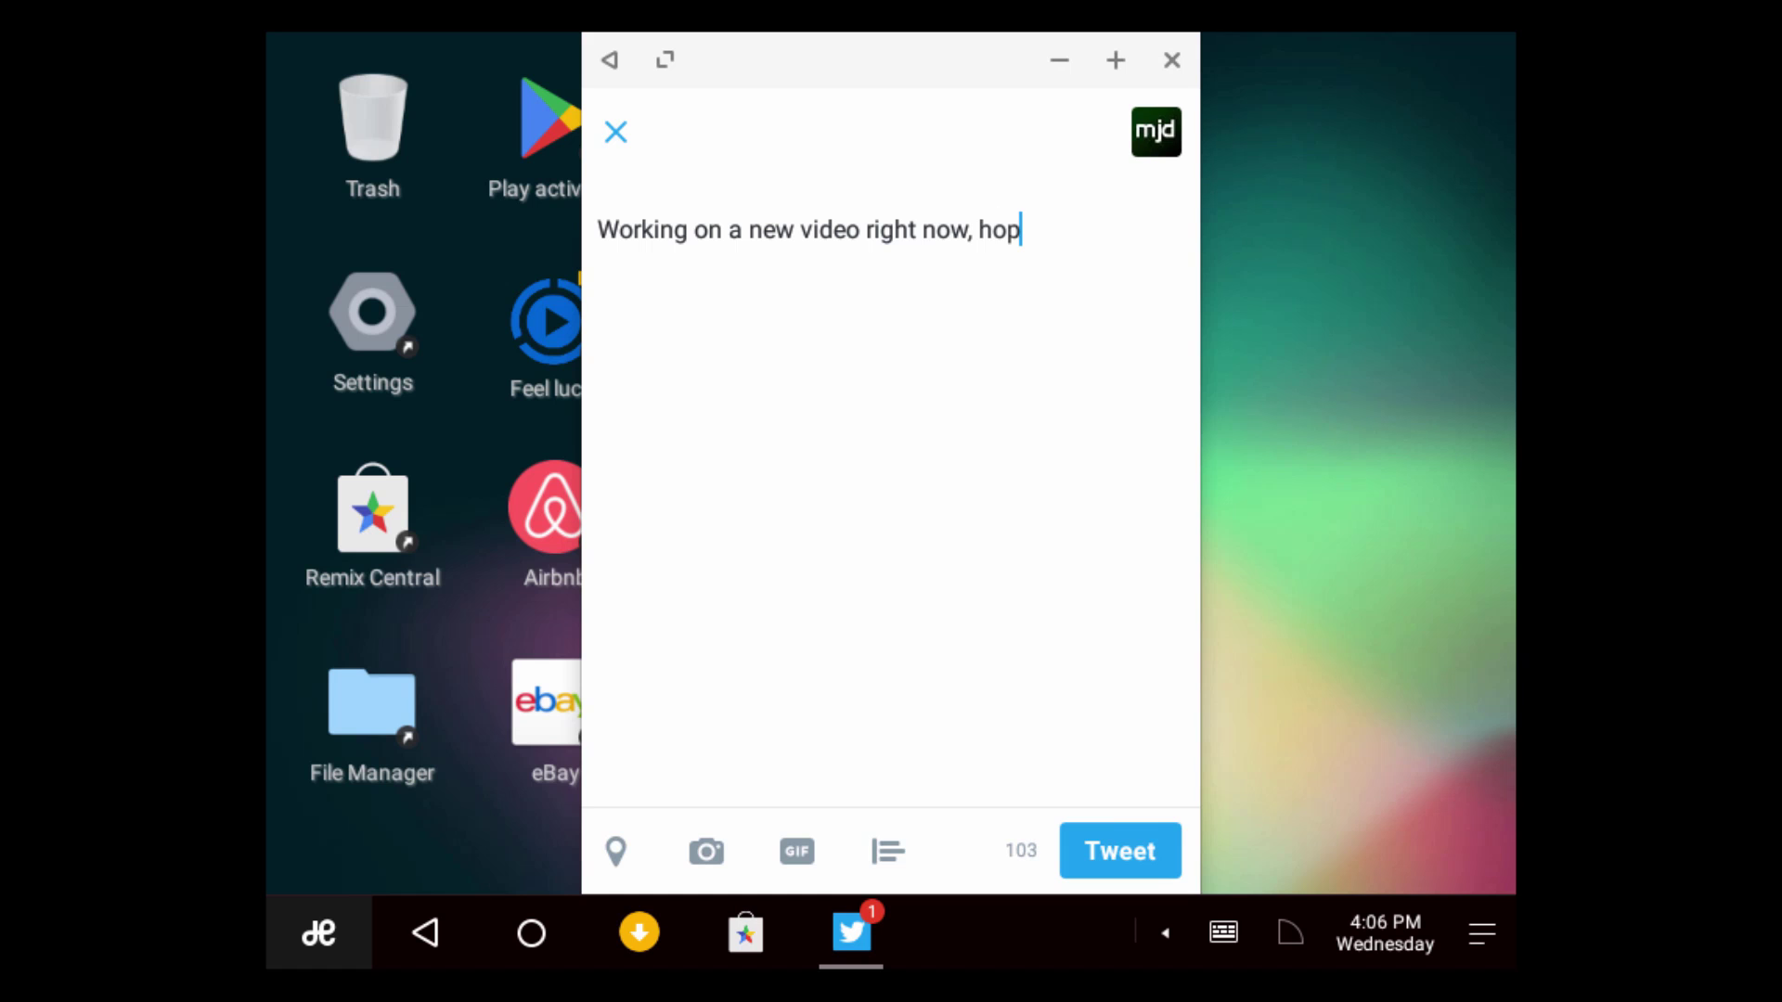
text(efully sho)
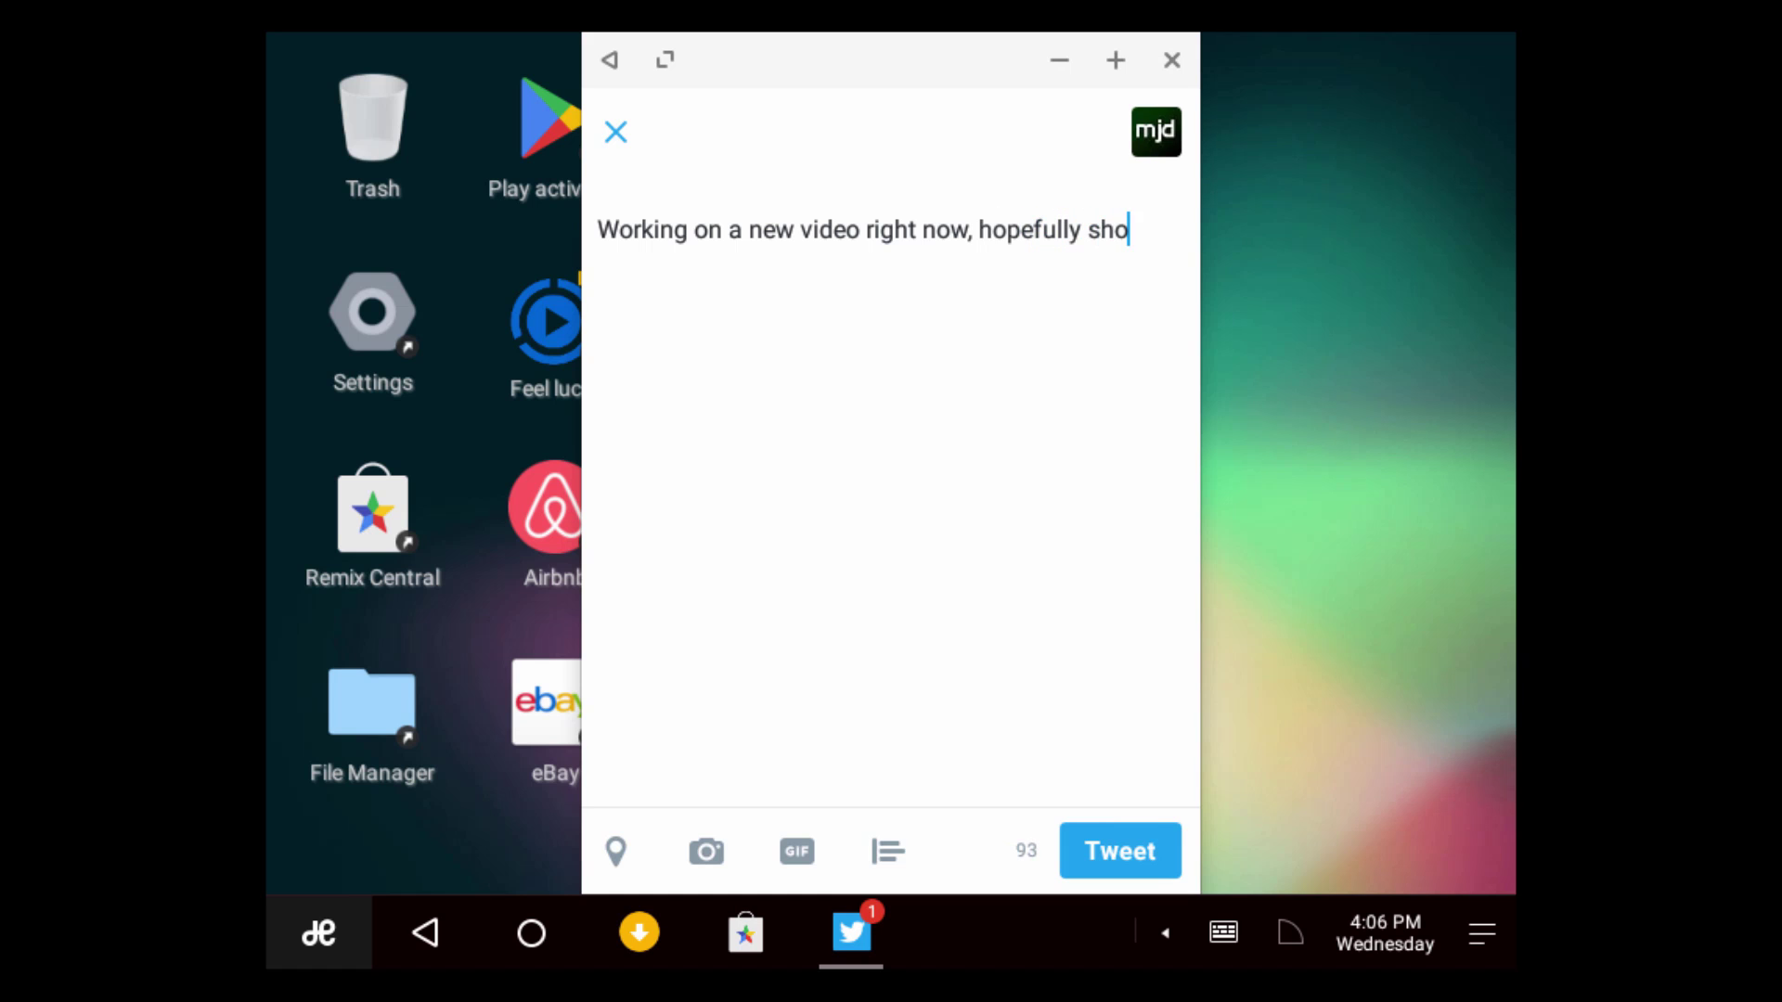
text(uld have it out )
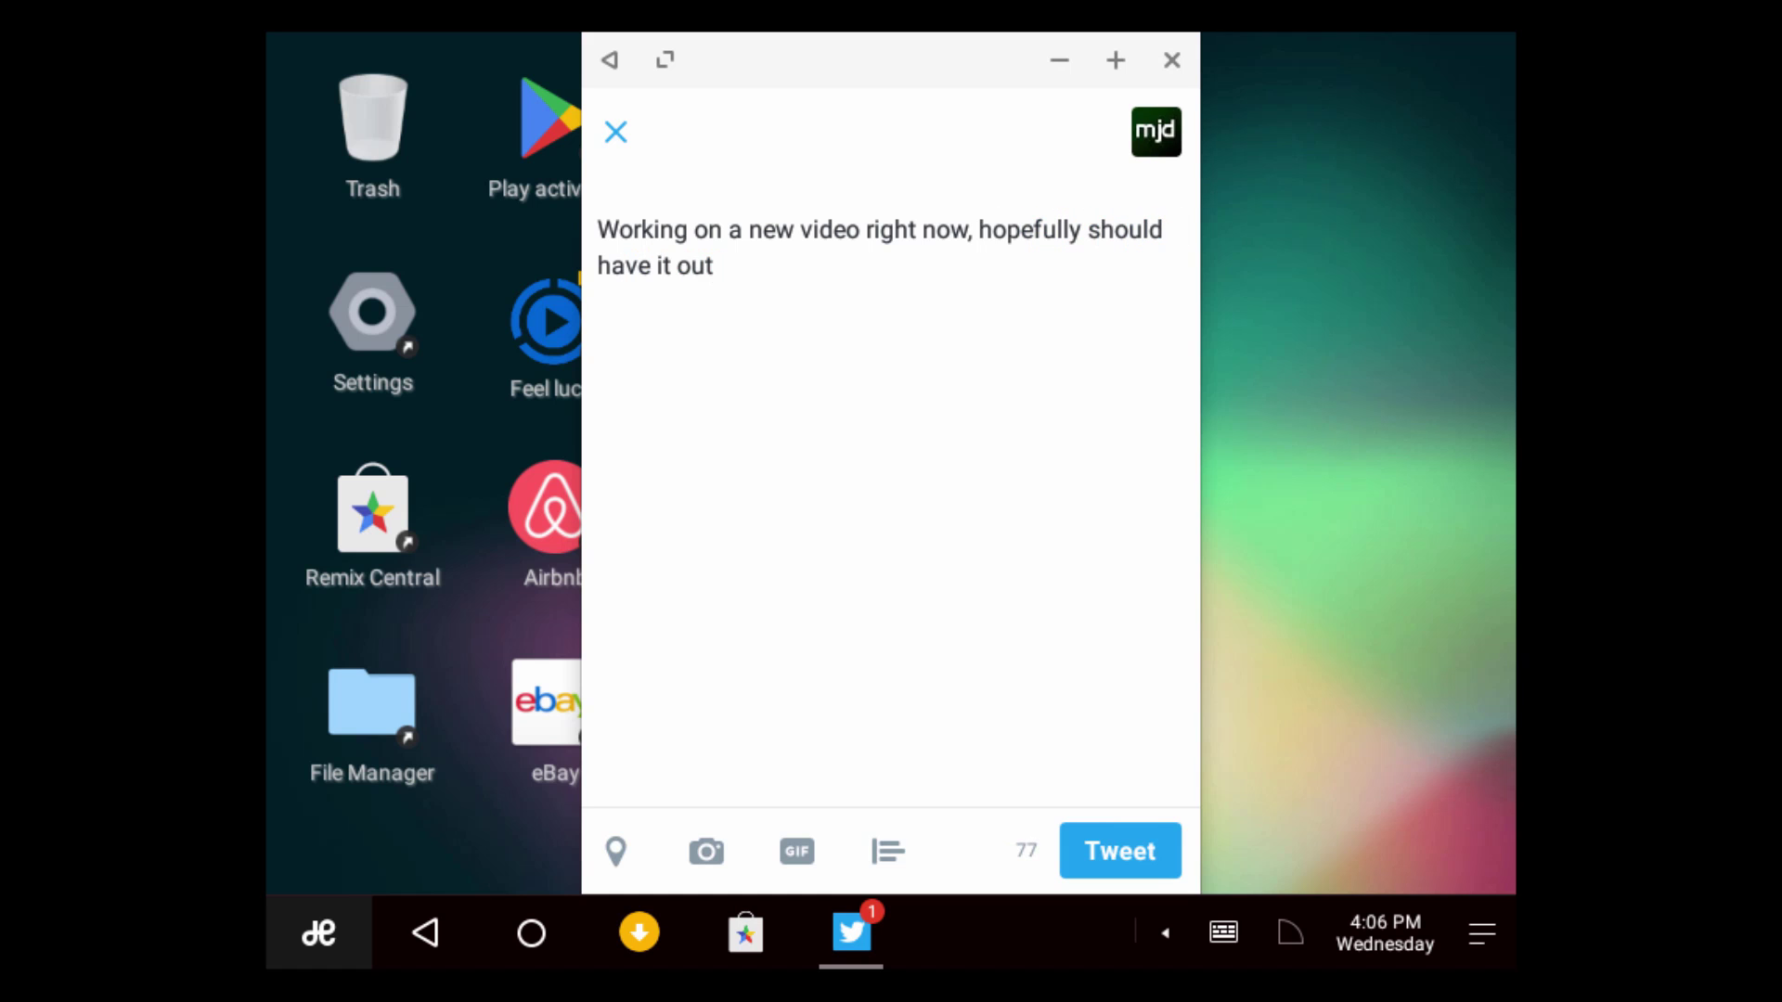
text(in the next)
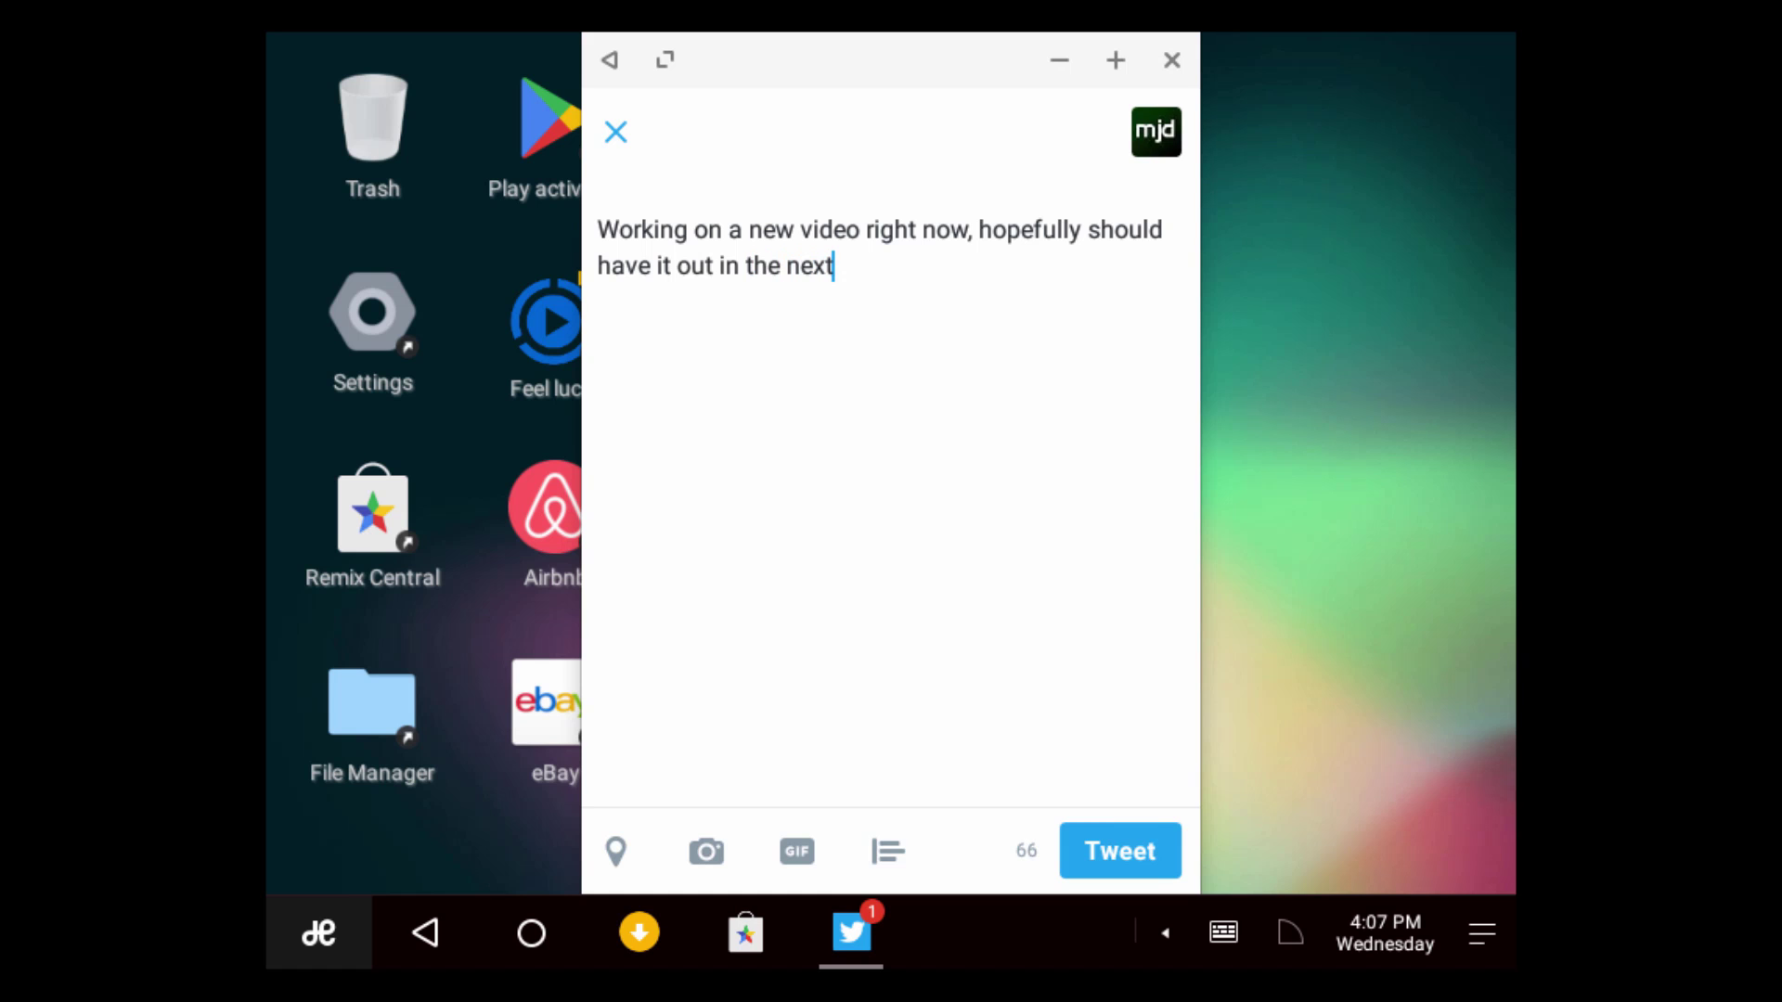
text( few days.)
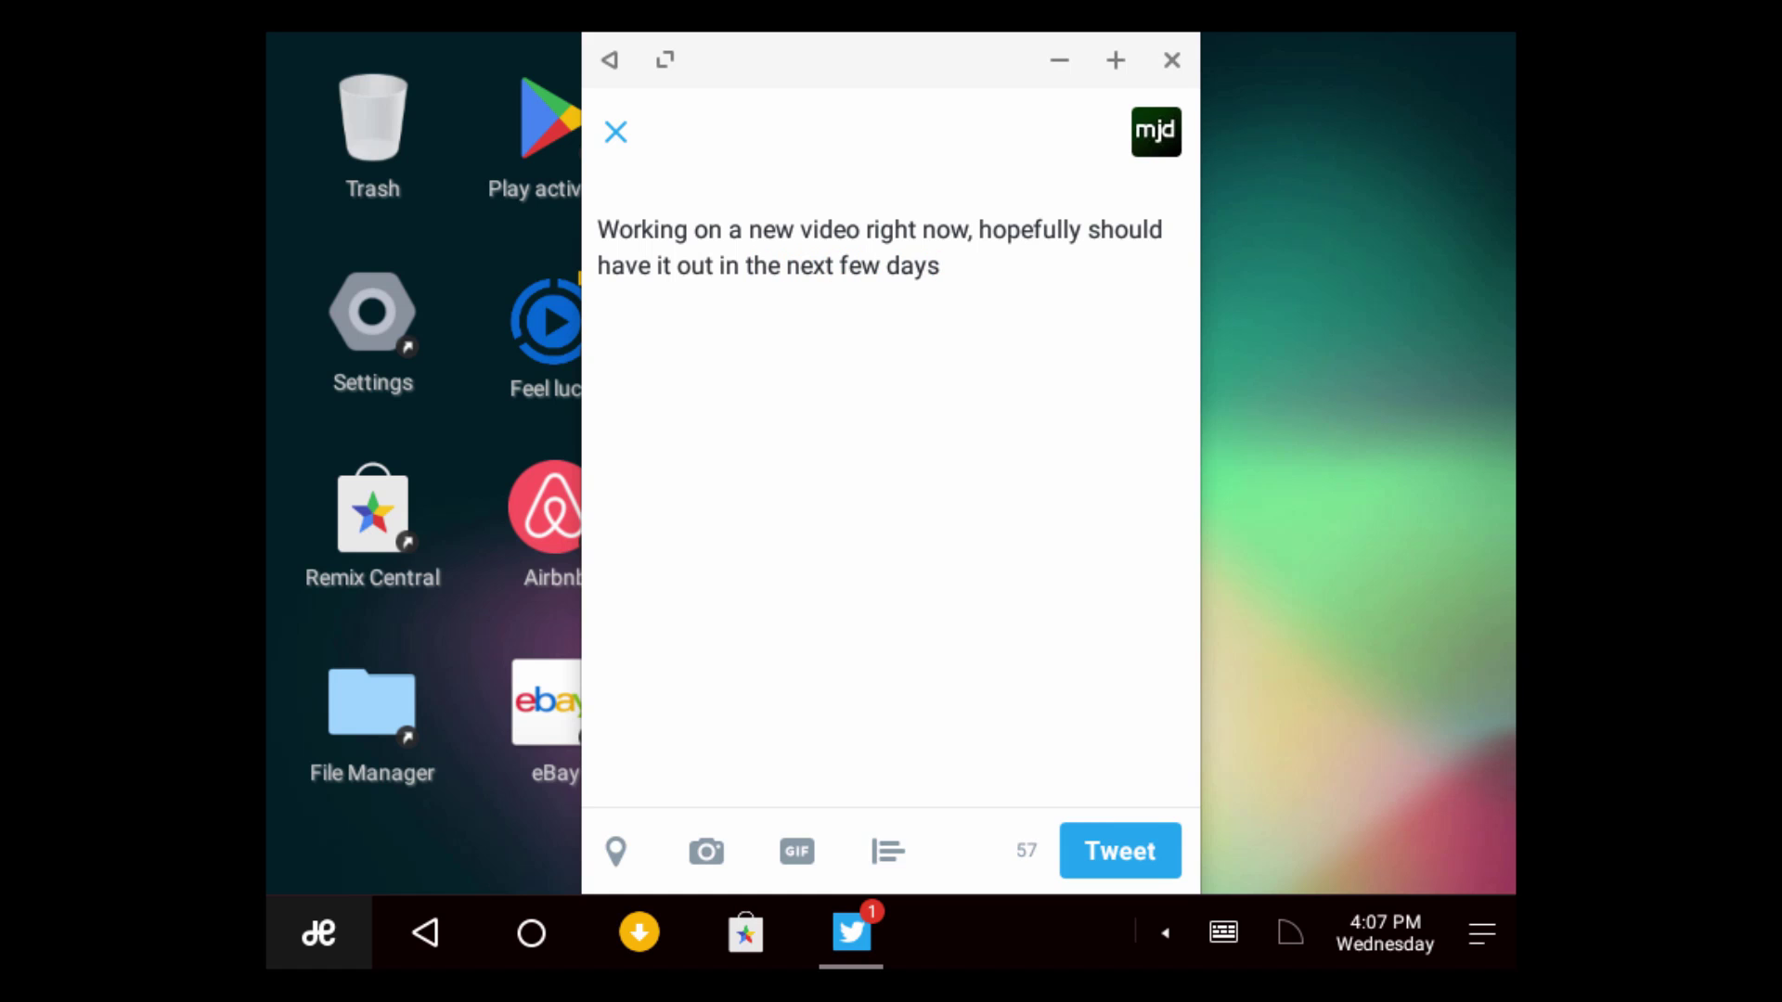
text(: ))
Post the tweet and scroll through the account's profile to confirm it appears
click(1149, 851)
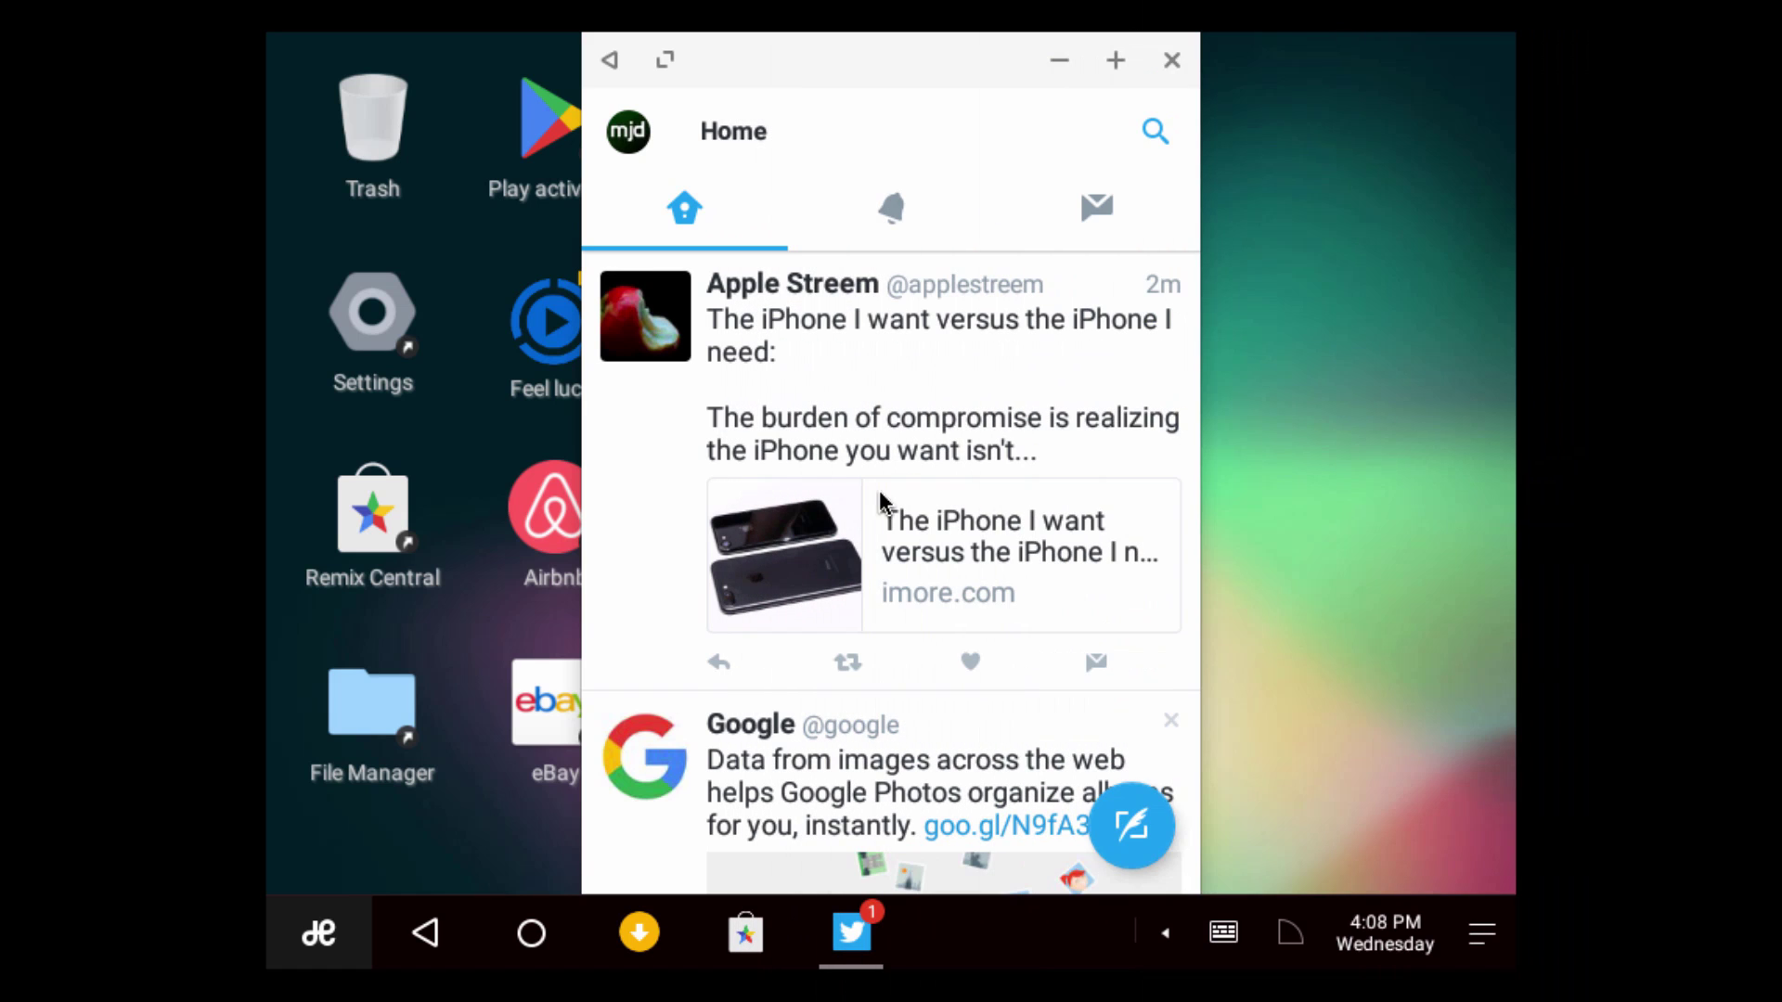
click(630, 134)
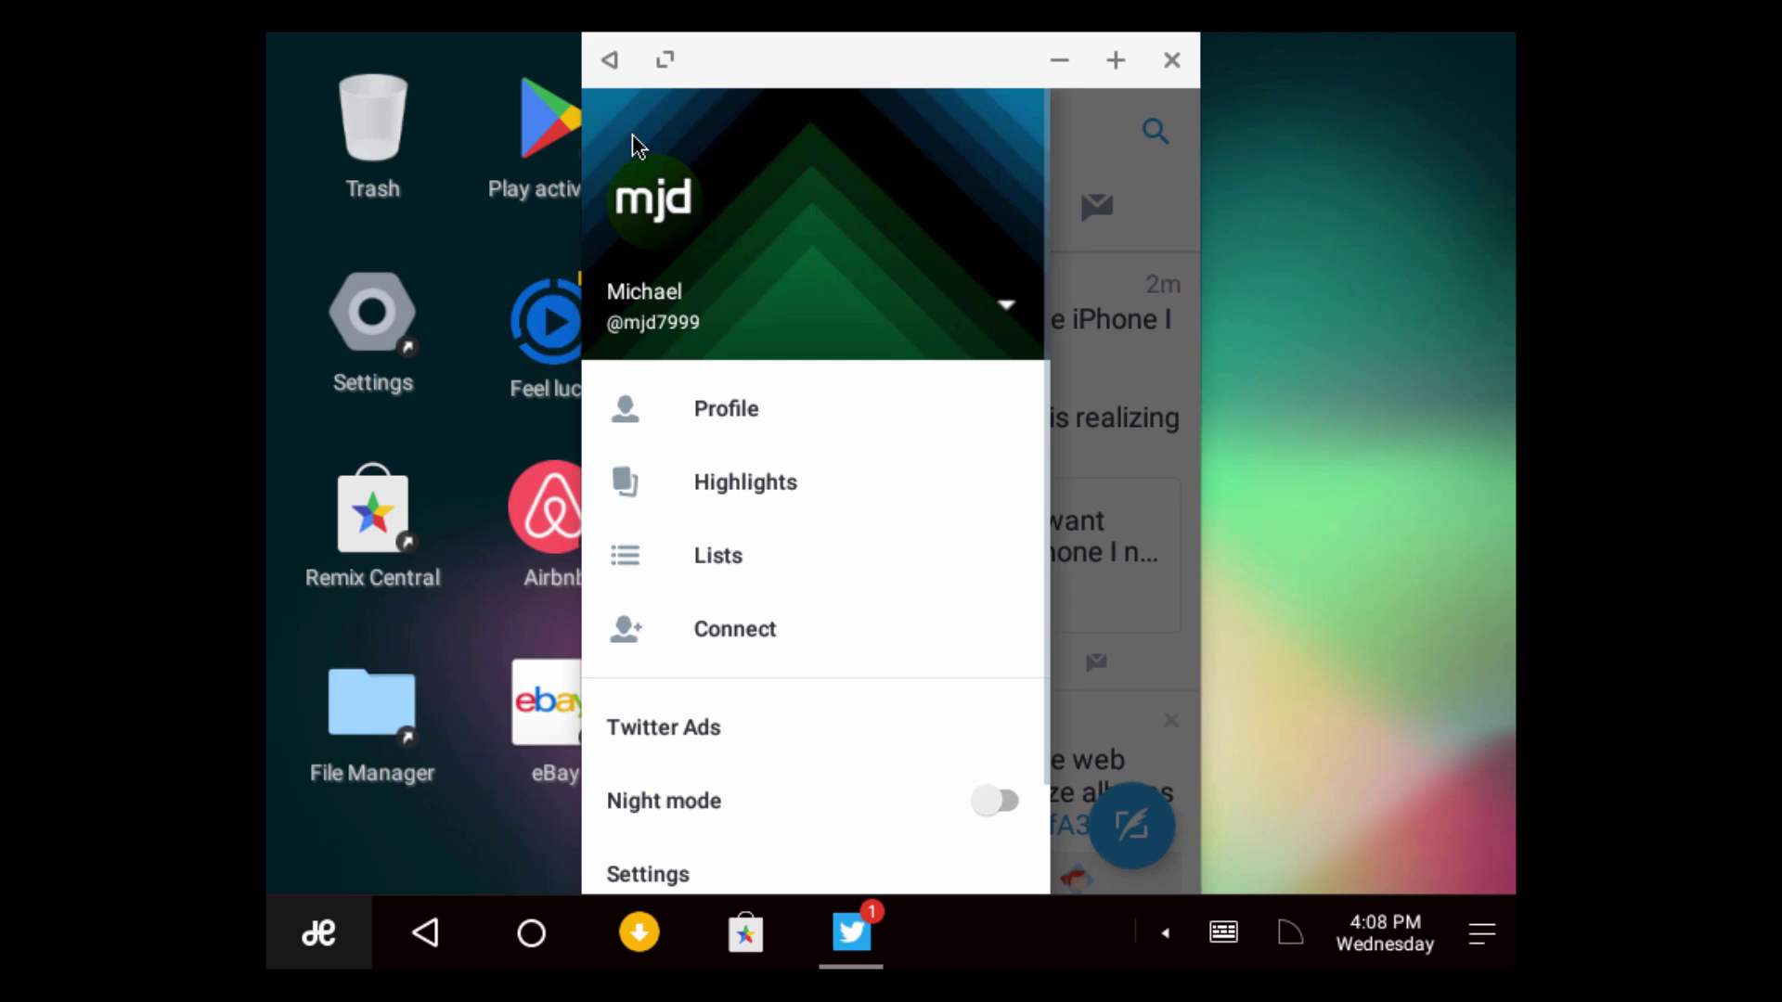
click(723, 410)
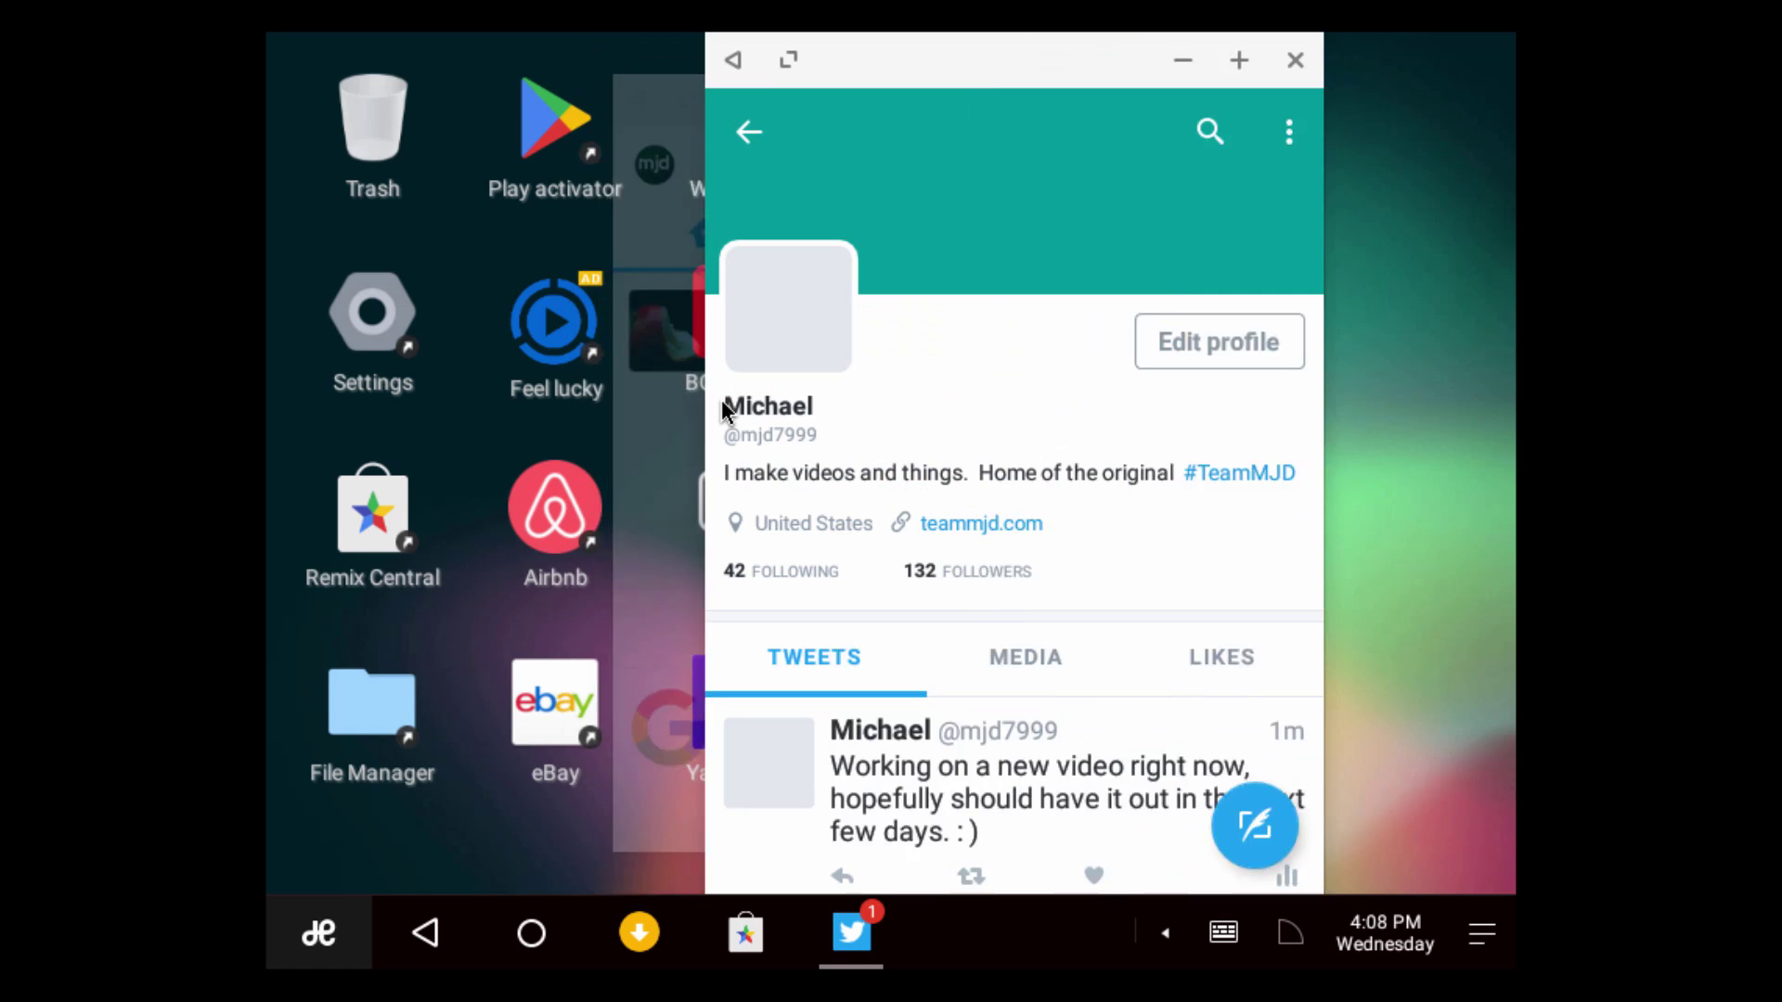
scroll(770, 429, down, 2)
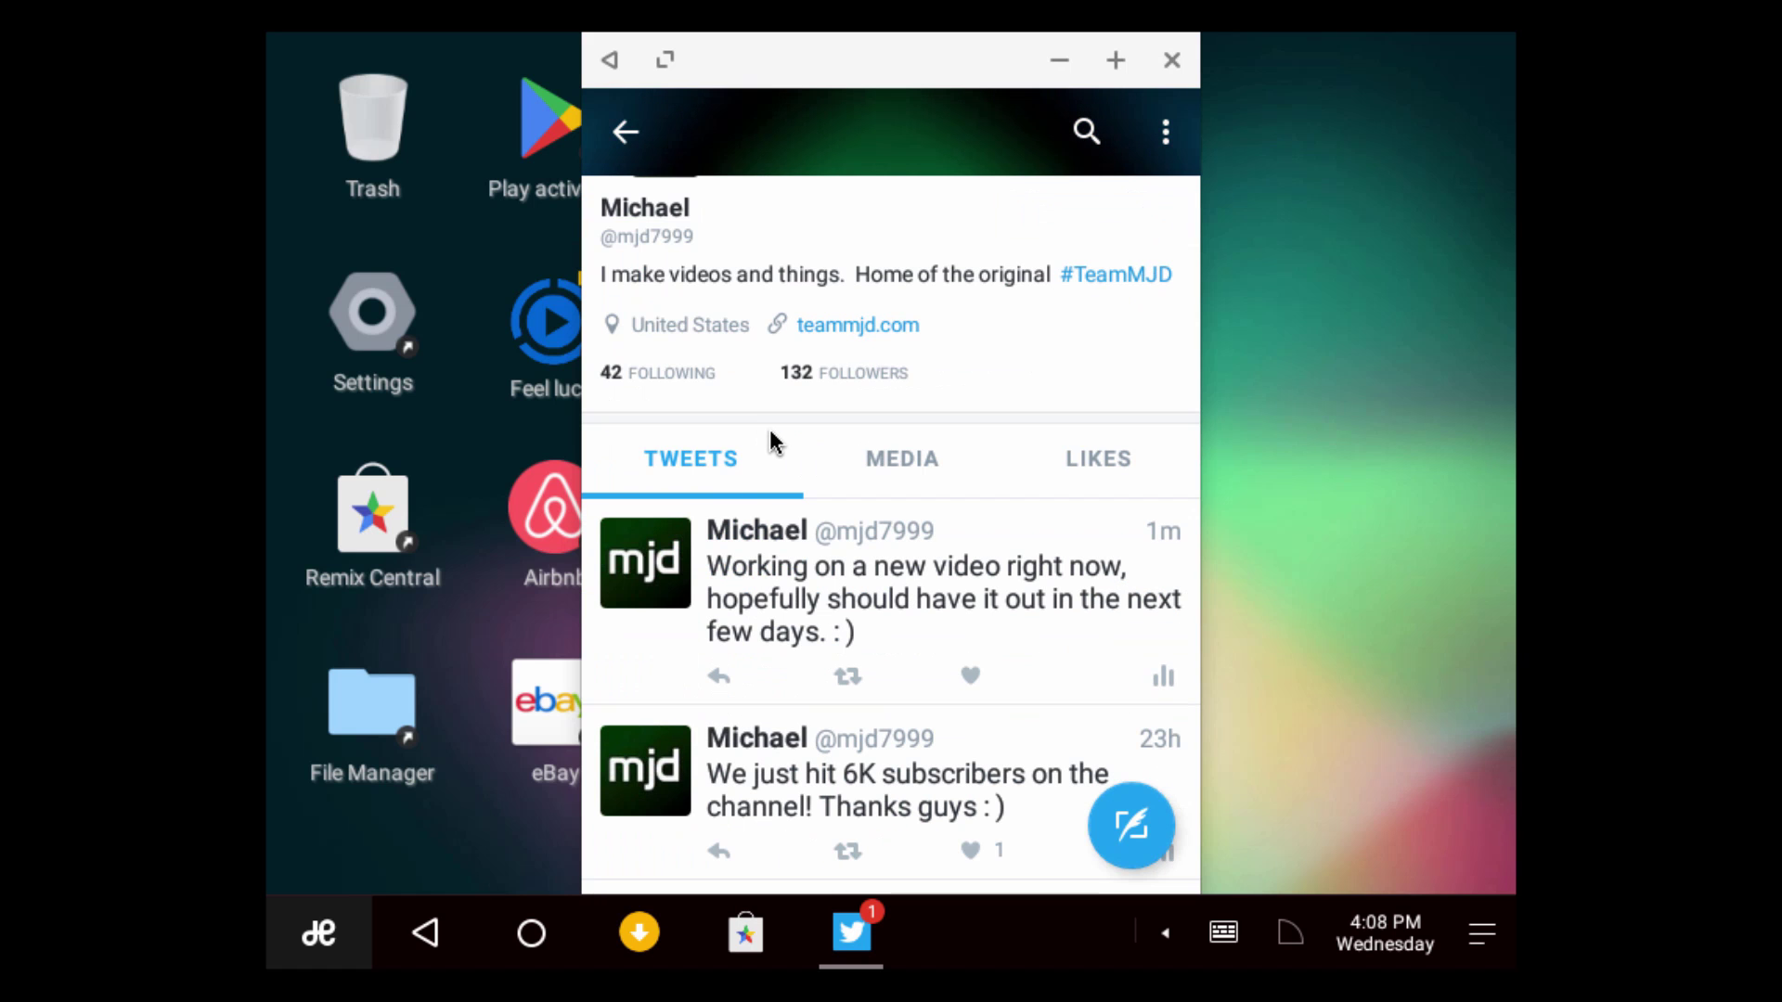
scroll(838, 525, down, 7)
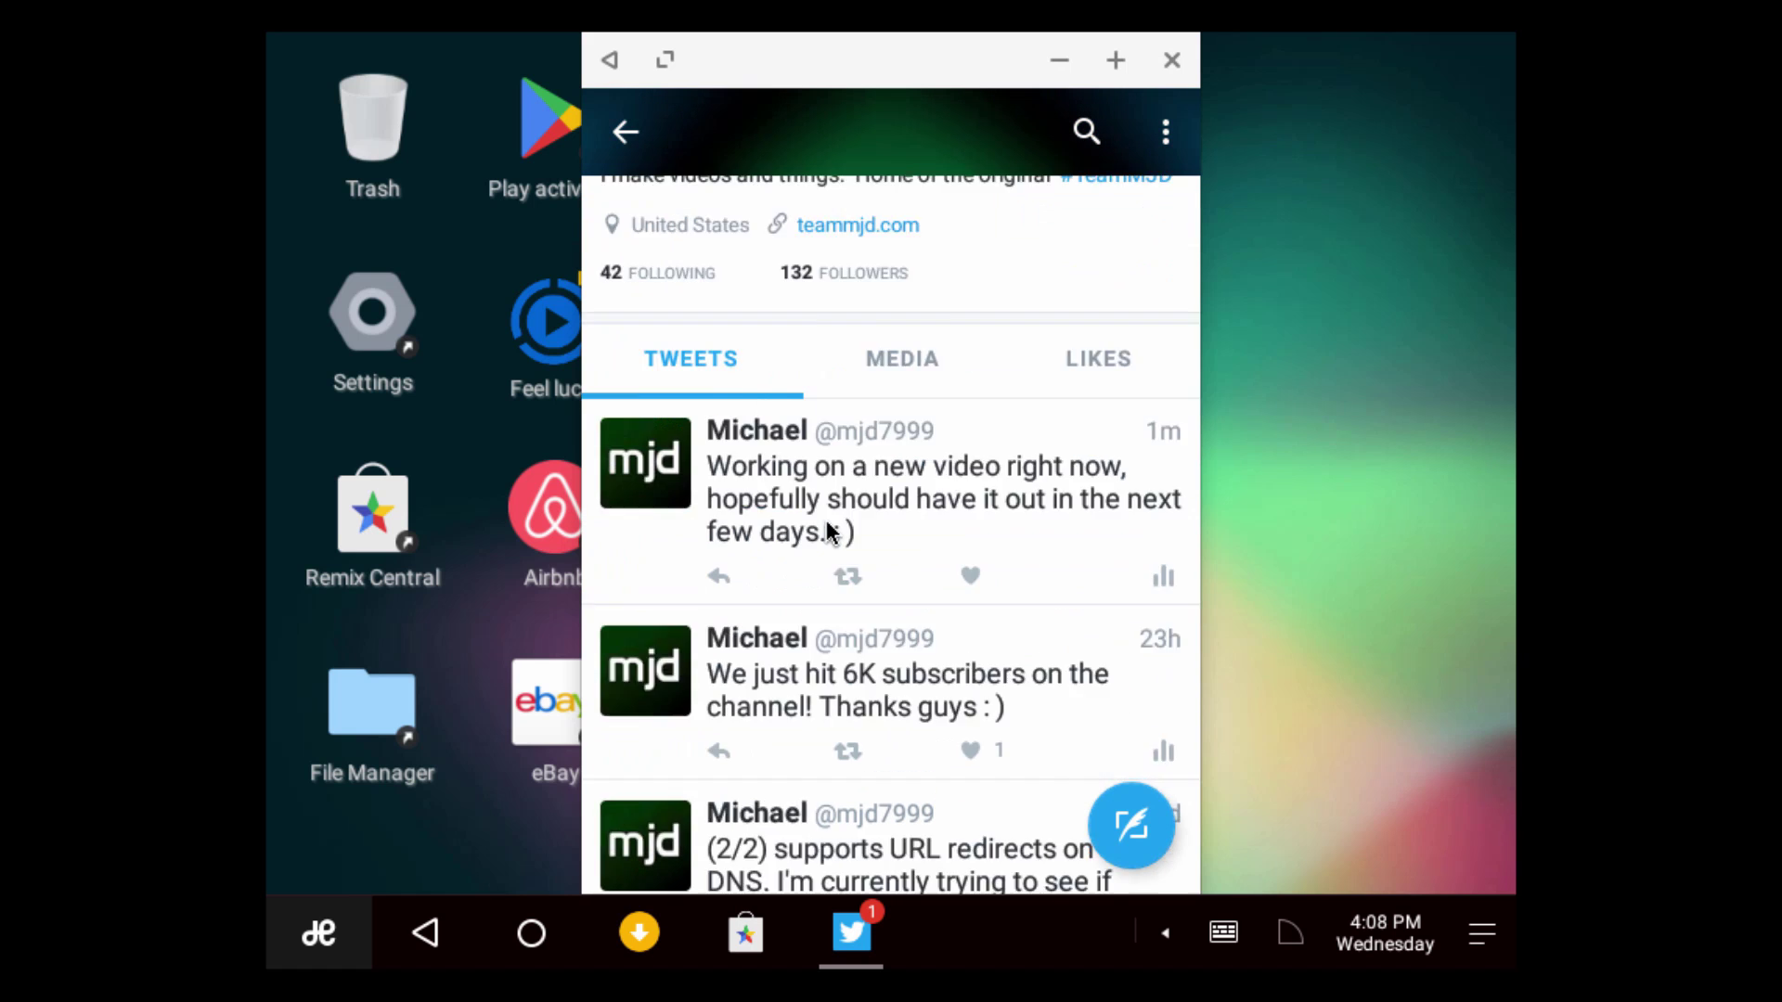
scroll(838, 525, down, 10)
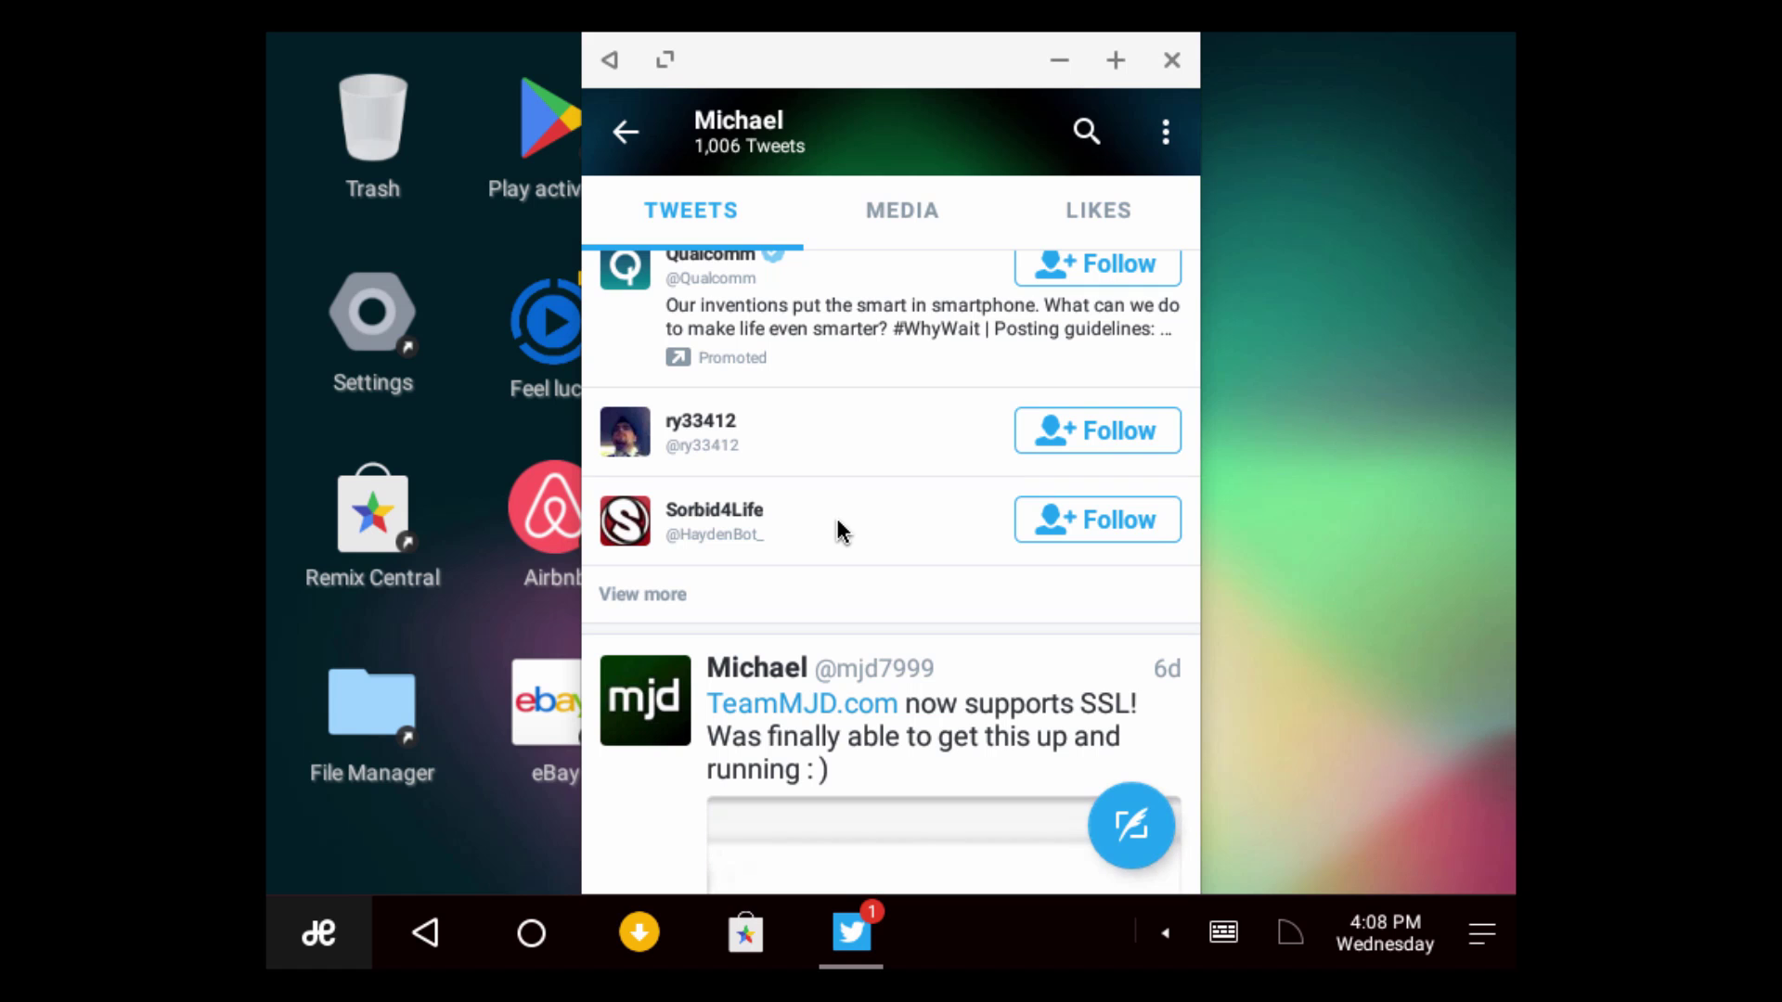
scroll(838, 525, down, 15)
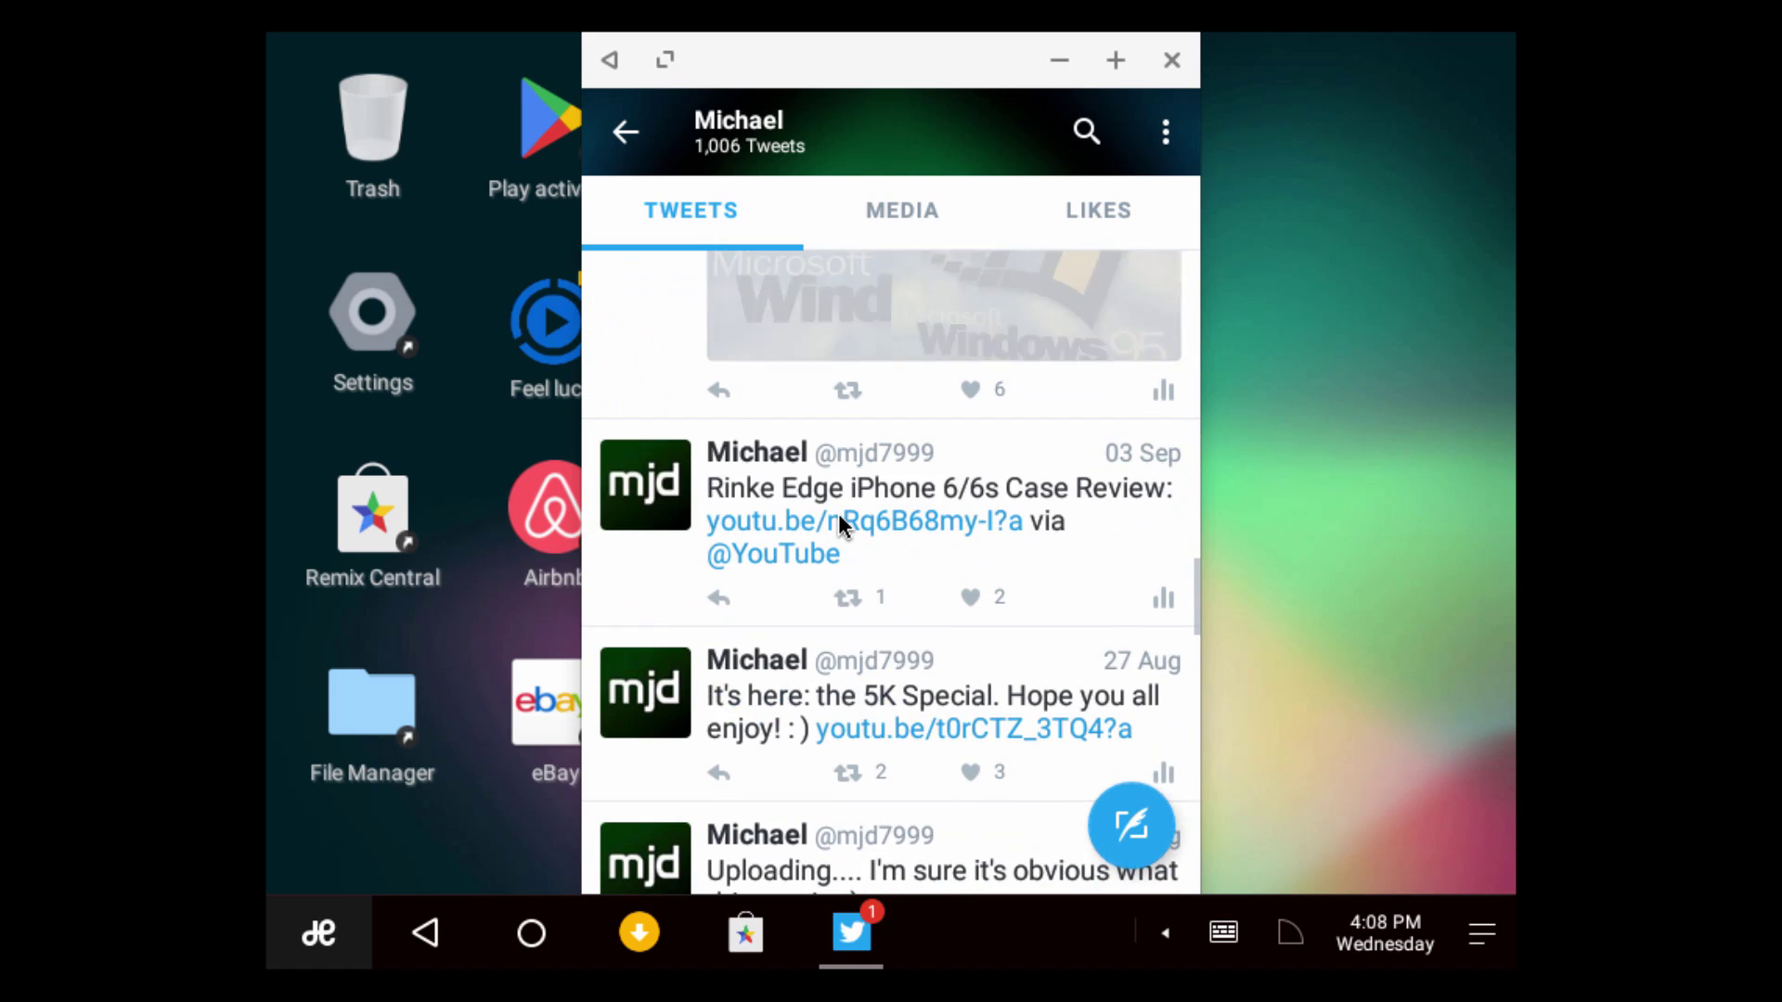
scroll(838, 514, up, 20)
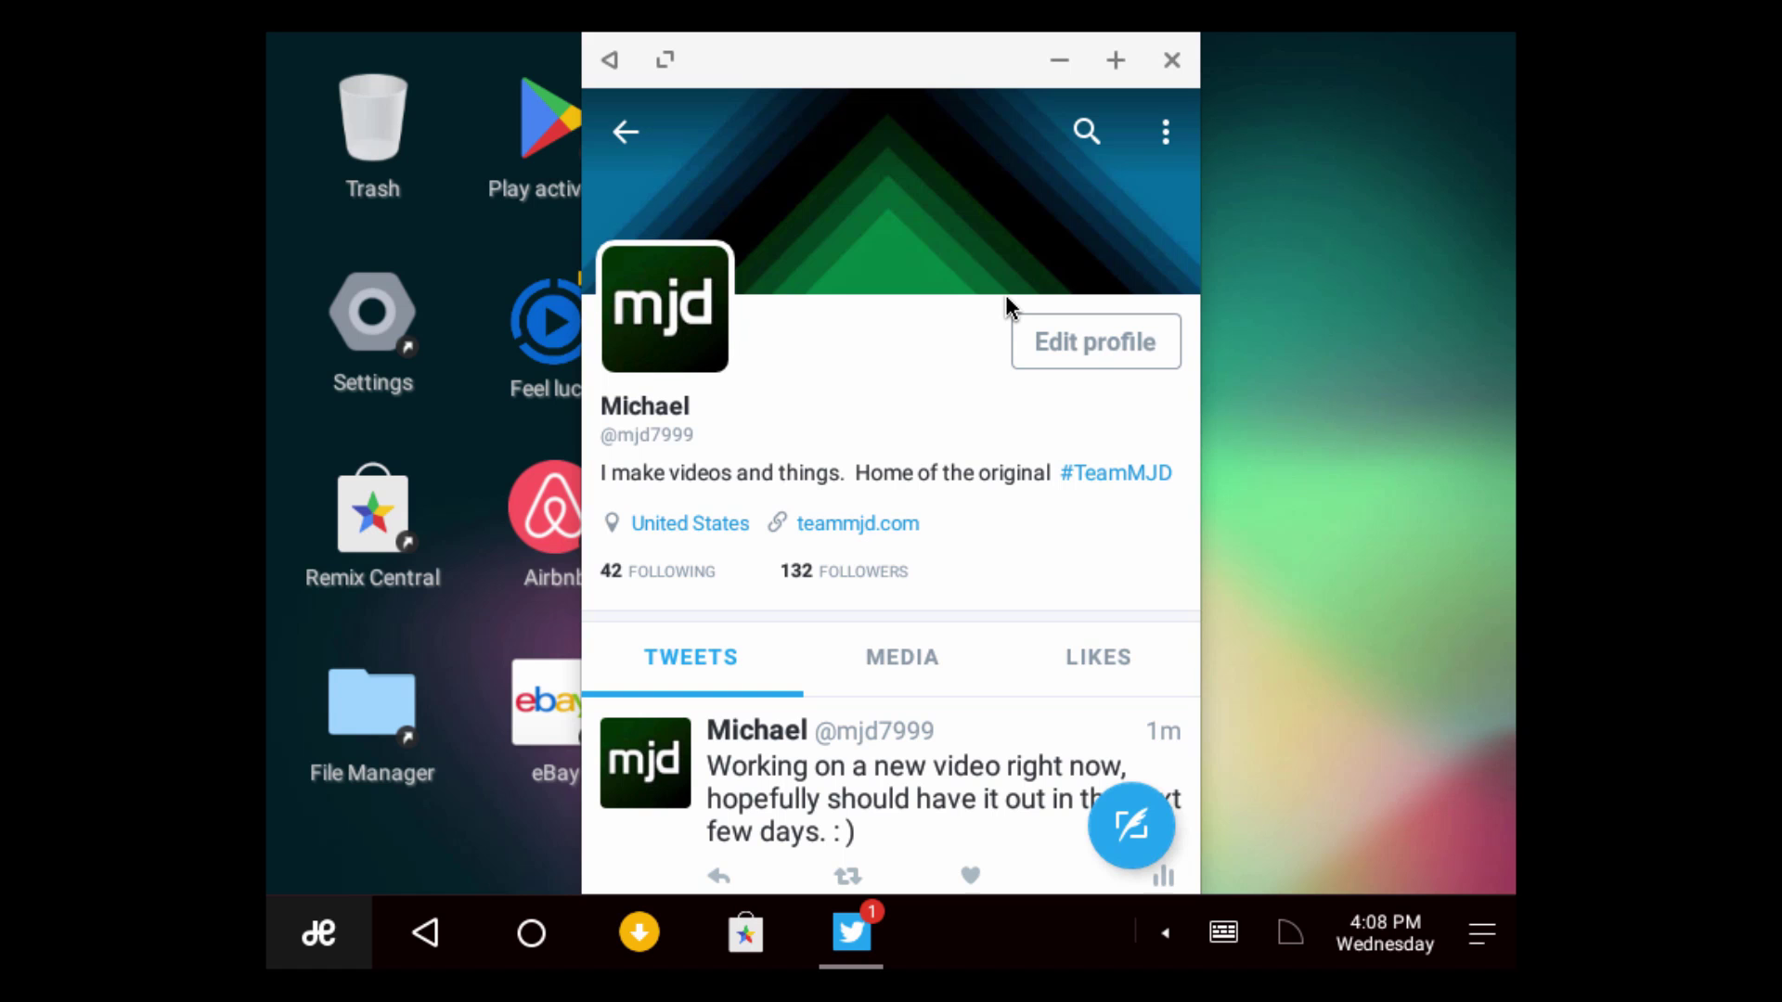
Close Twitter and launch Kik from the desktop
click(1172, 60)
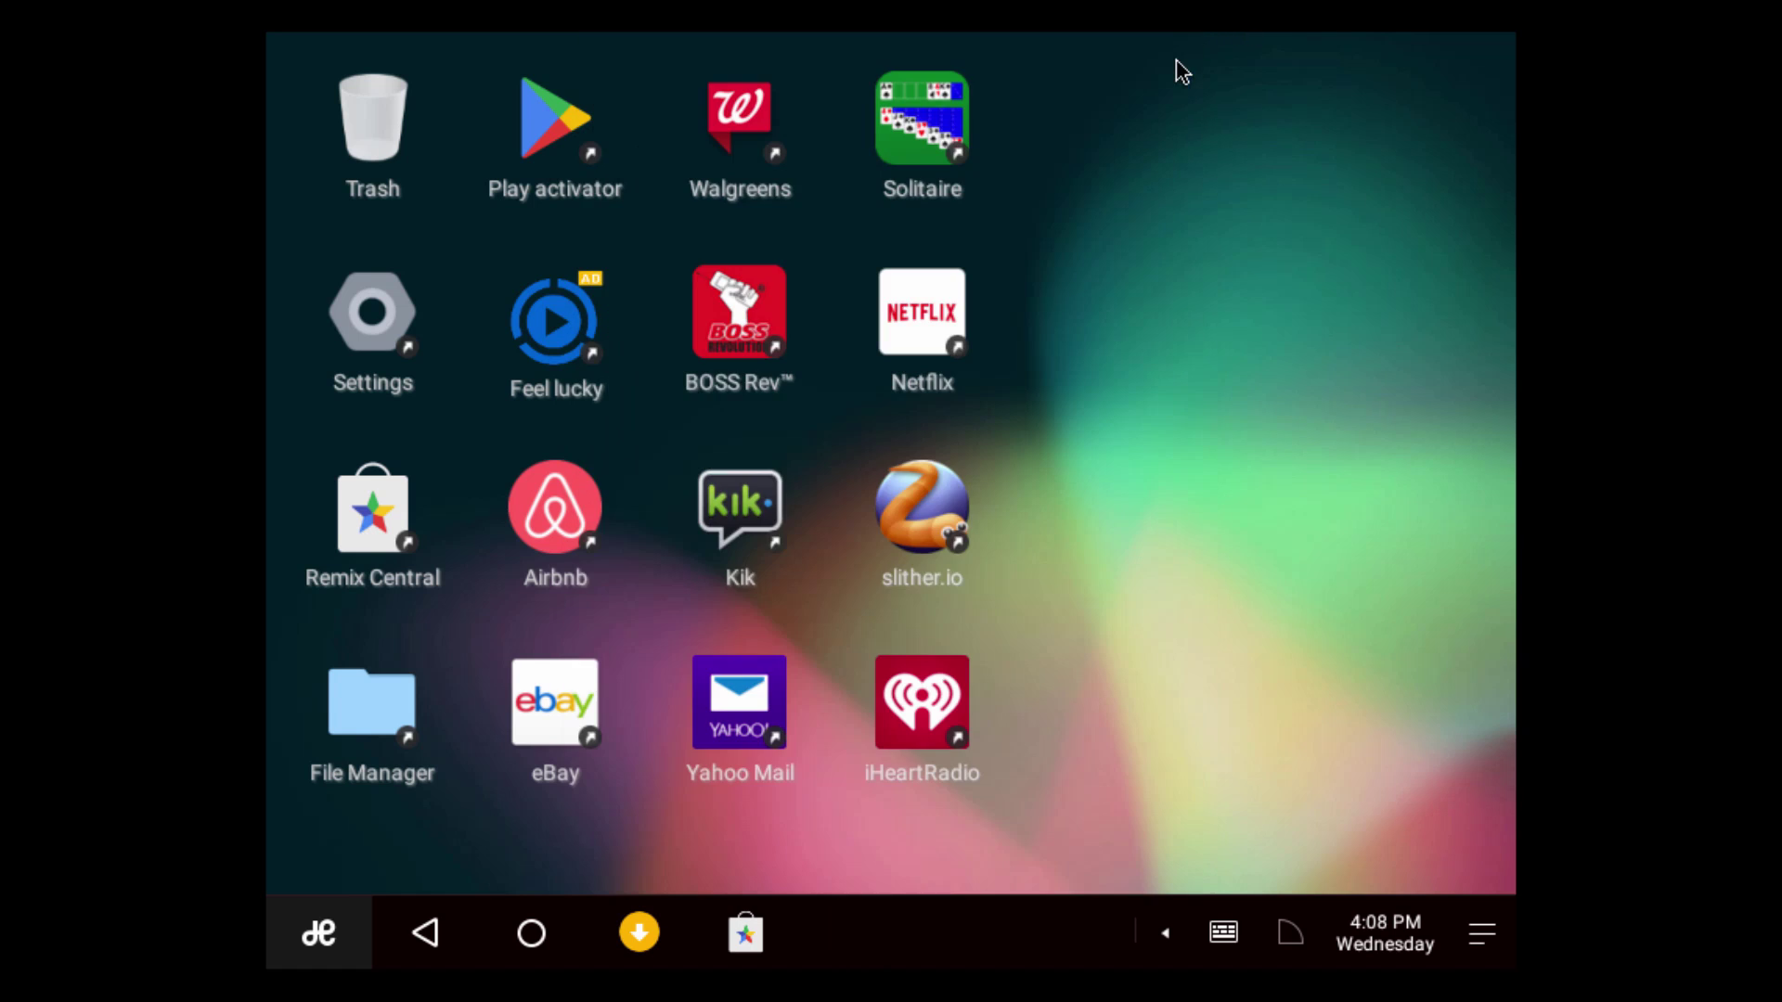
click(737, 506)
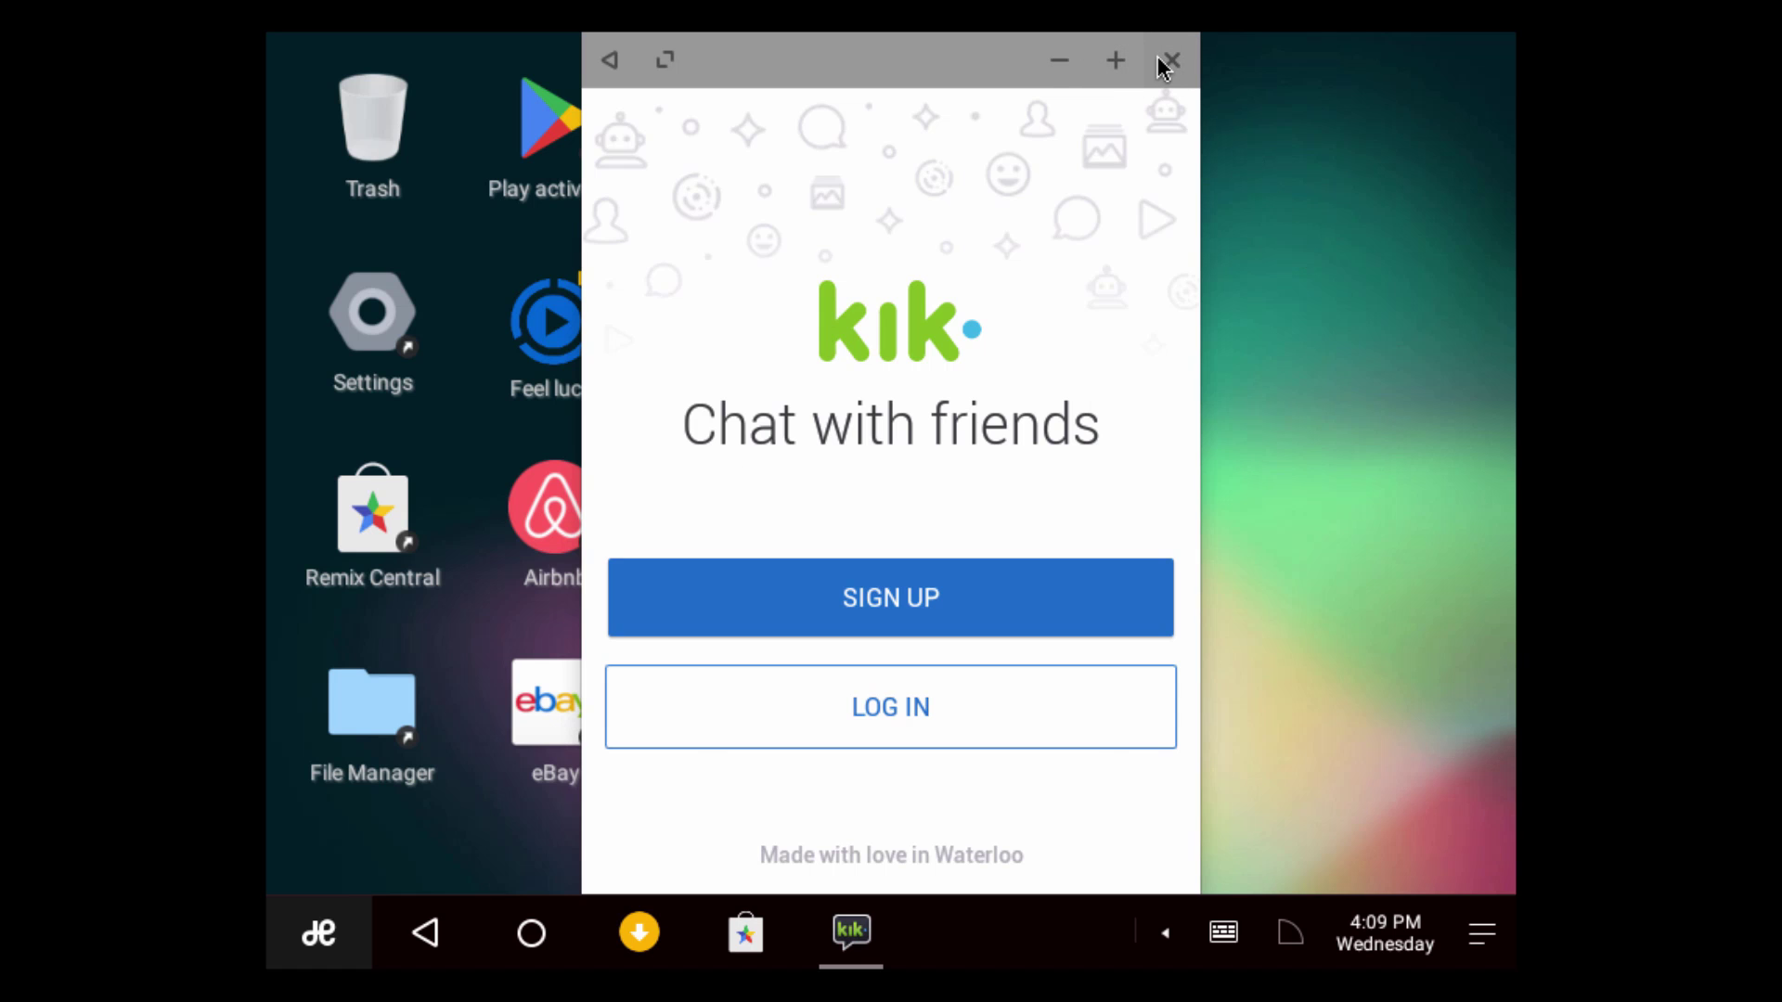
Close the Kik window to return to the desktop shortcuts
click(1164, 59)
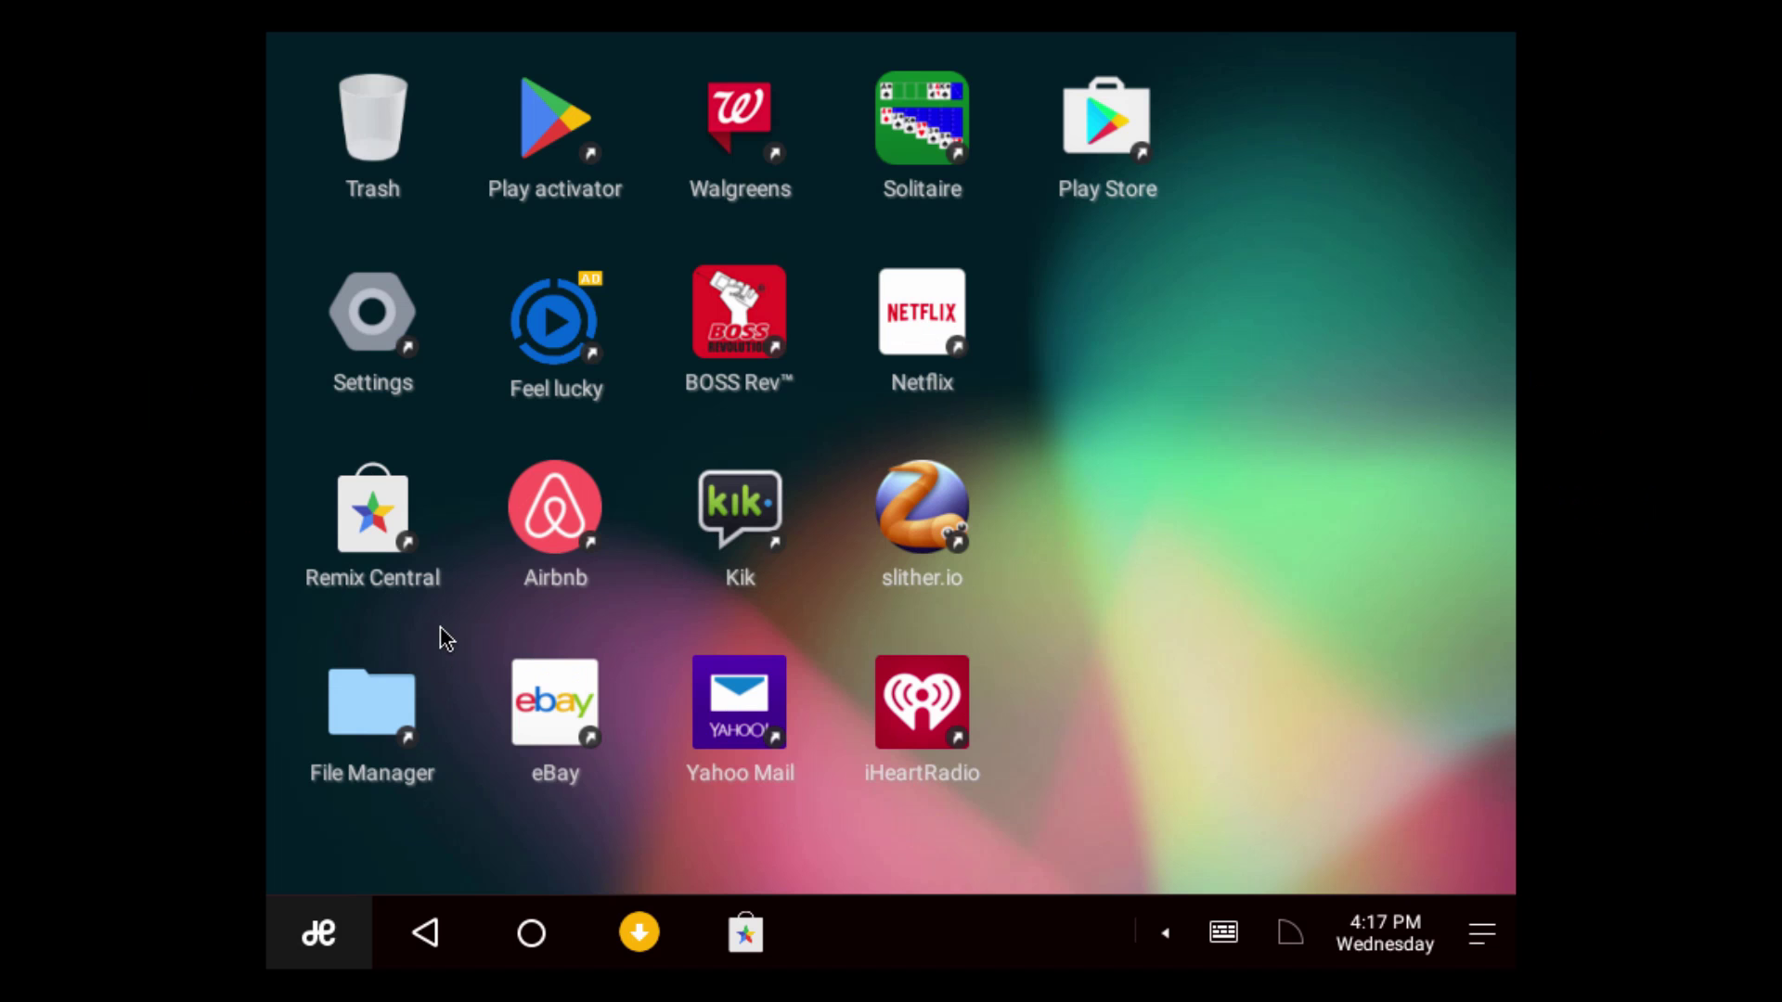
Open Remix Central and scroll its recommendations down to the GAME section
double_click(353, 535)
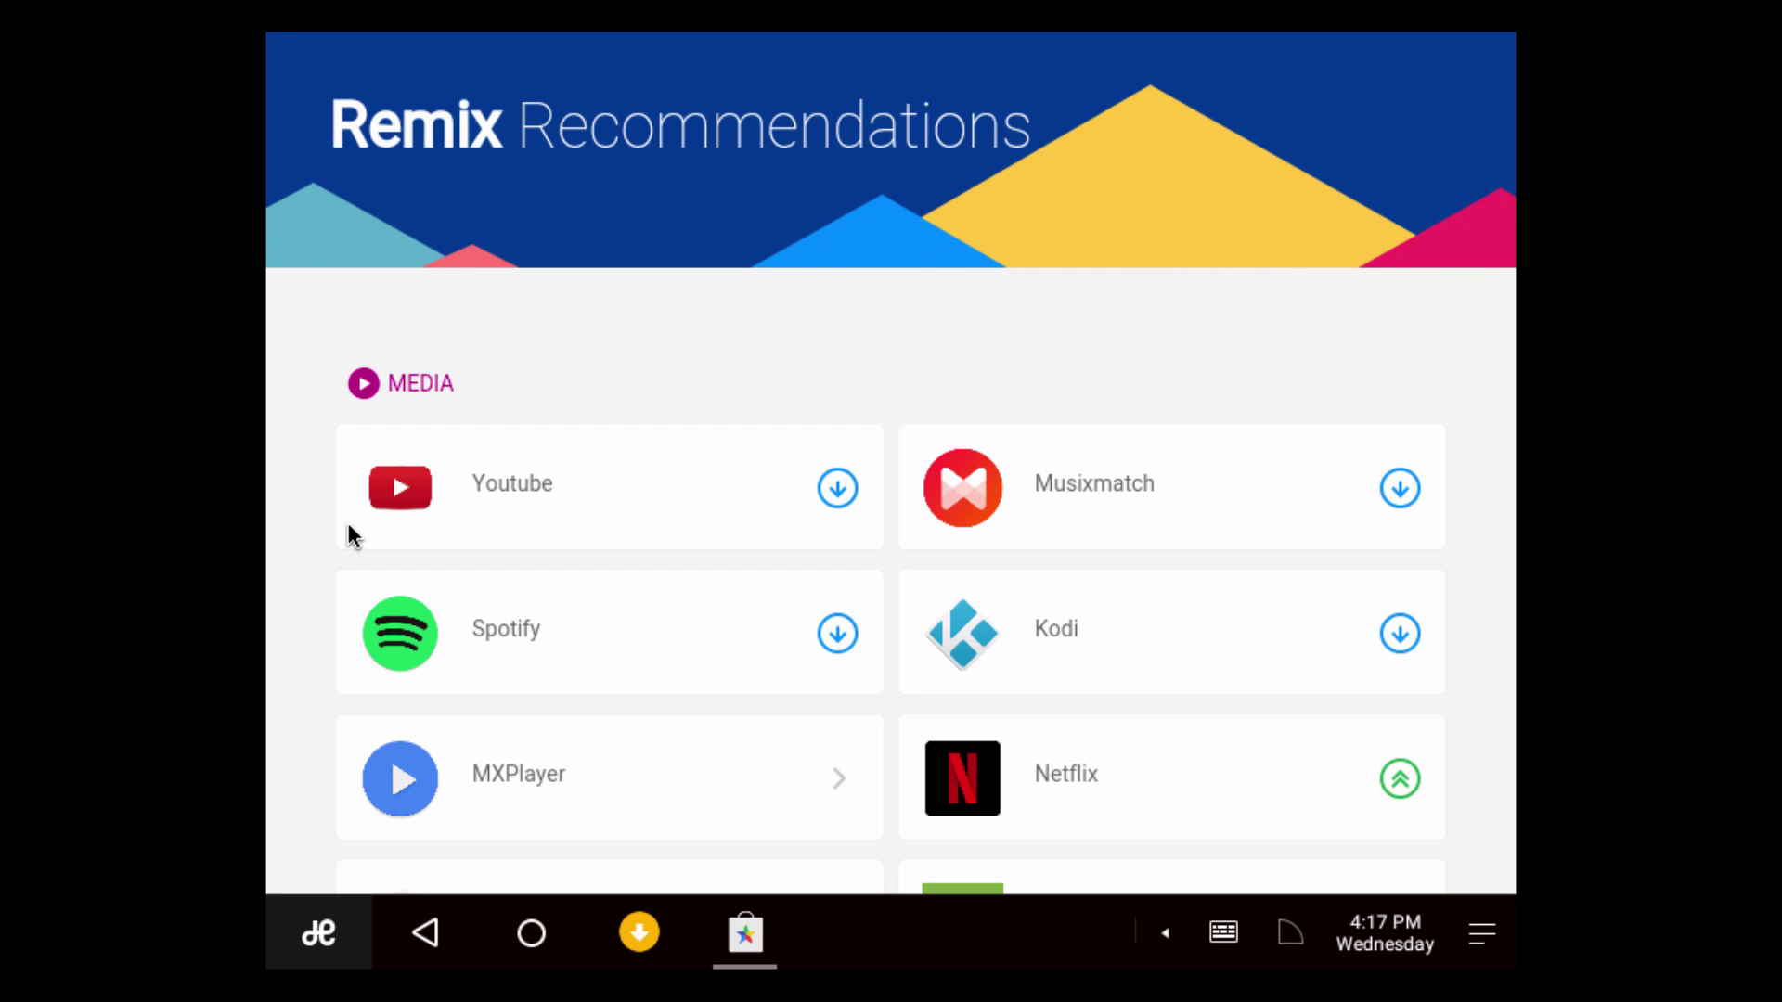
scroll(733, 352, down, 8)
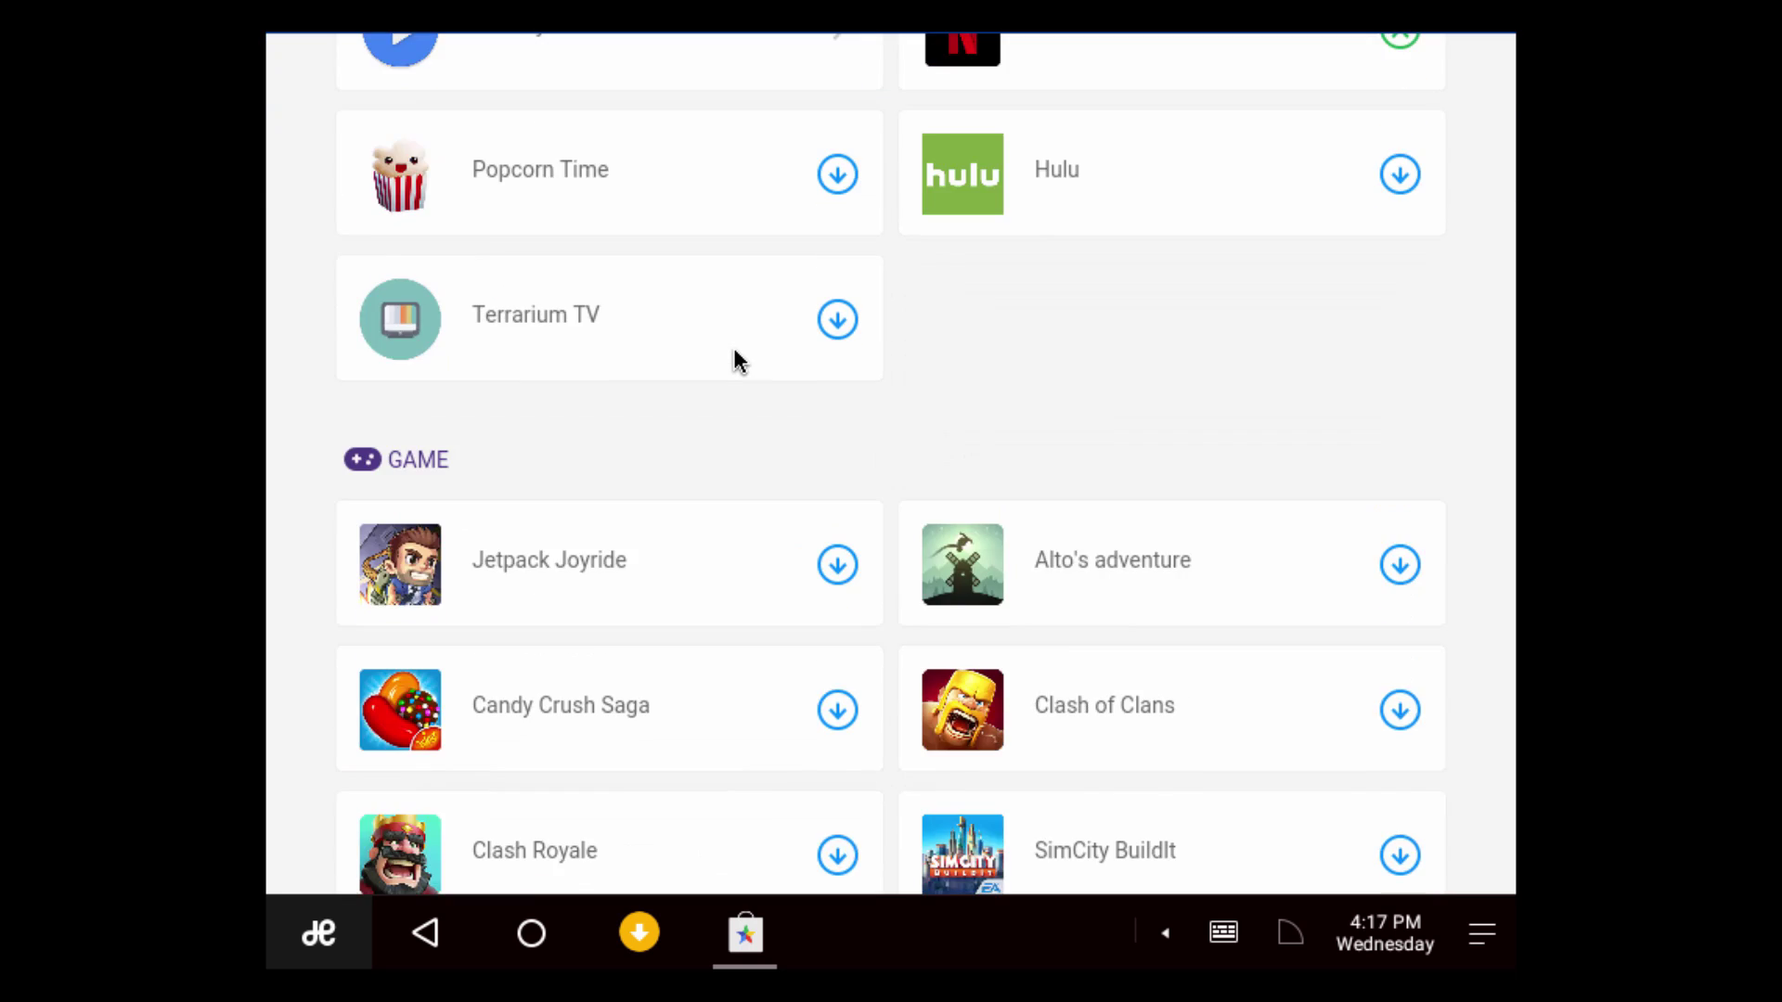
scroll(734, 358, down, 19)
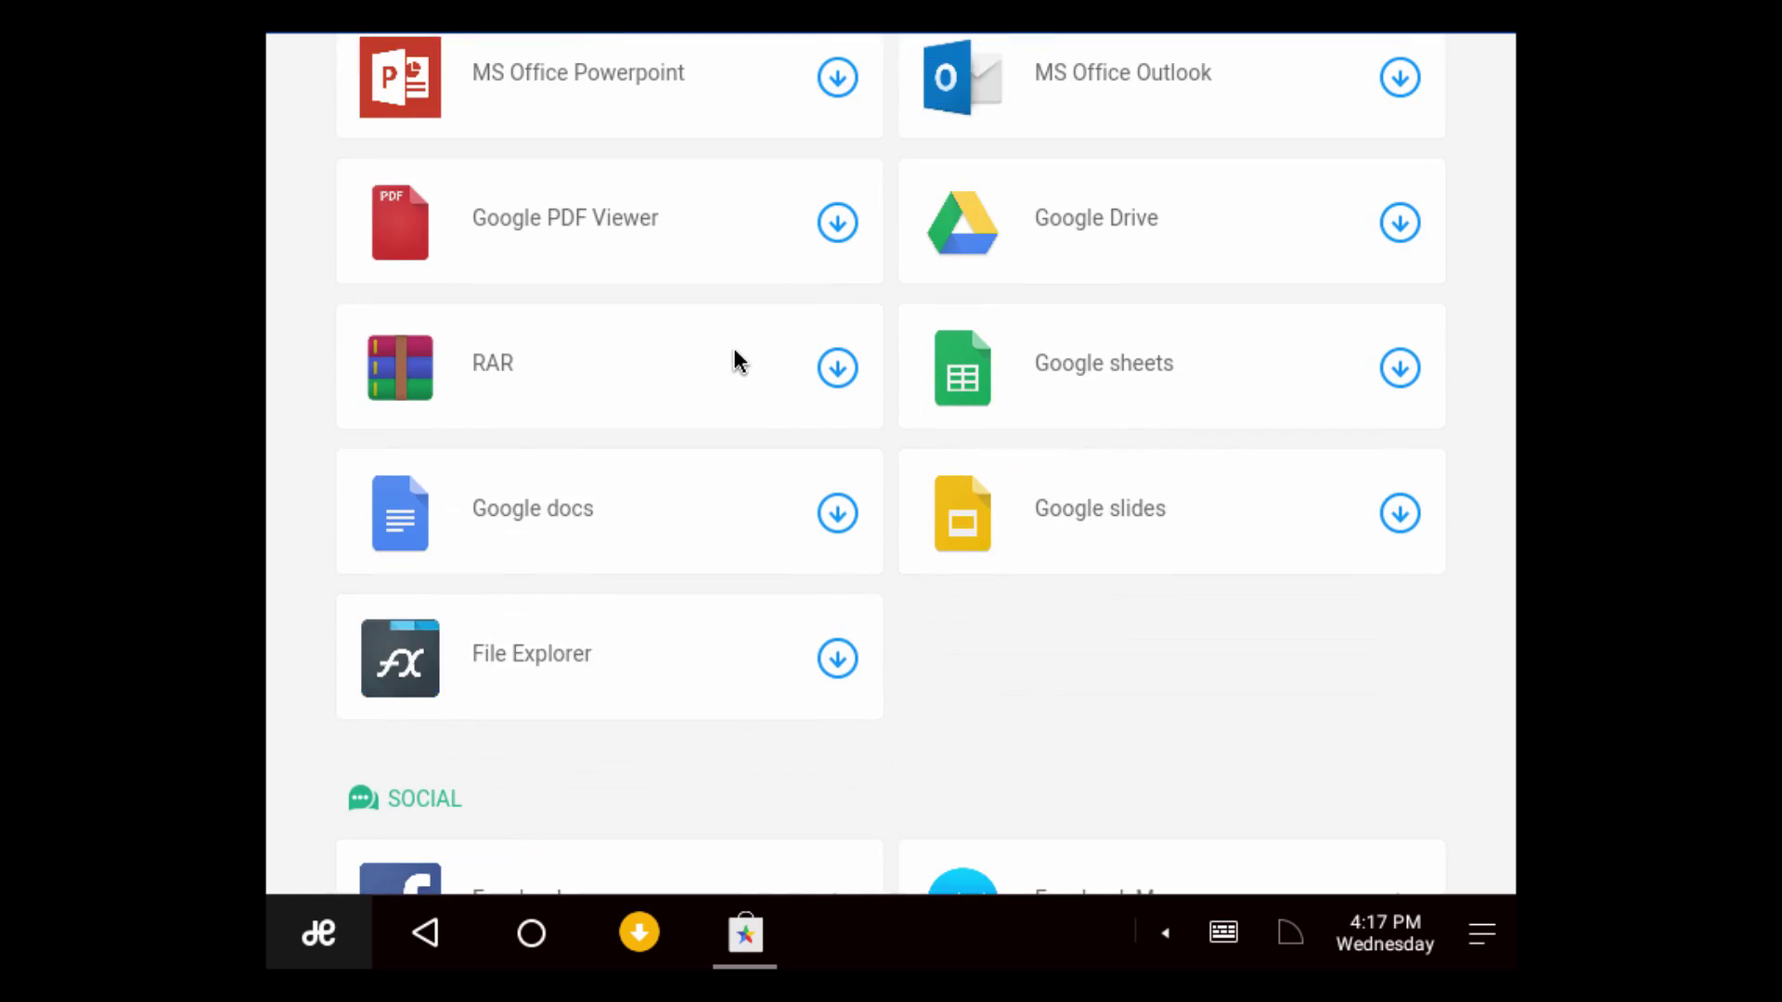
scroll(735, 356, up, 20)
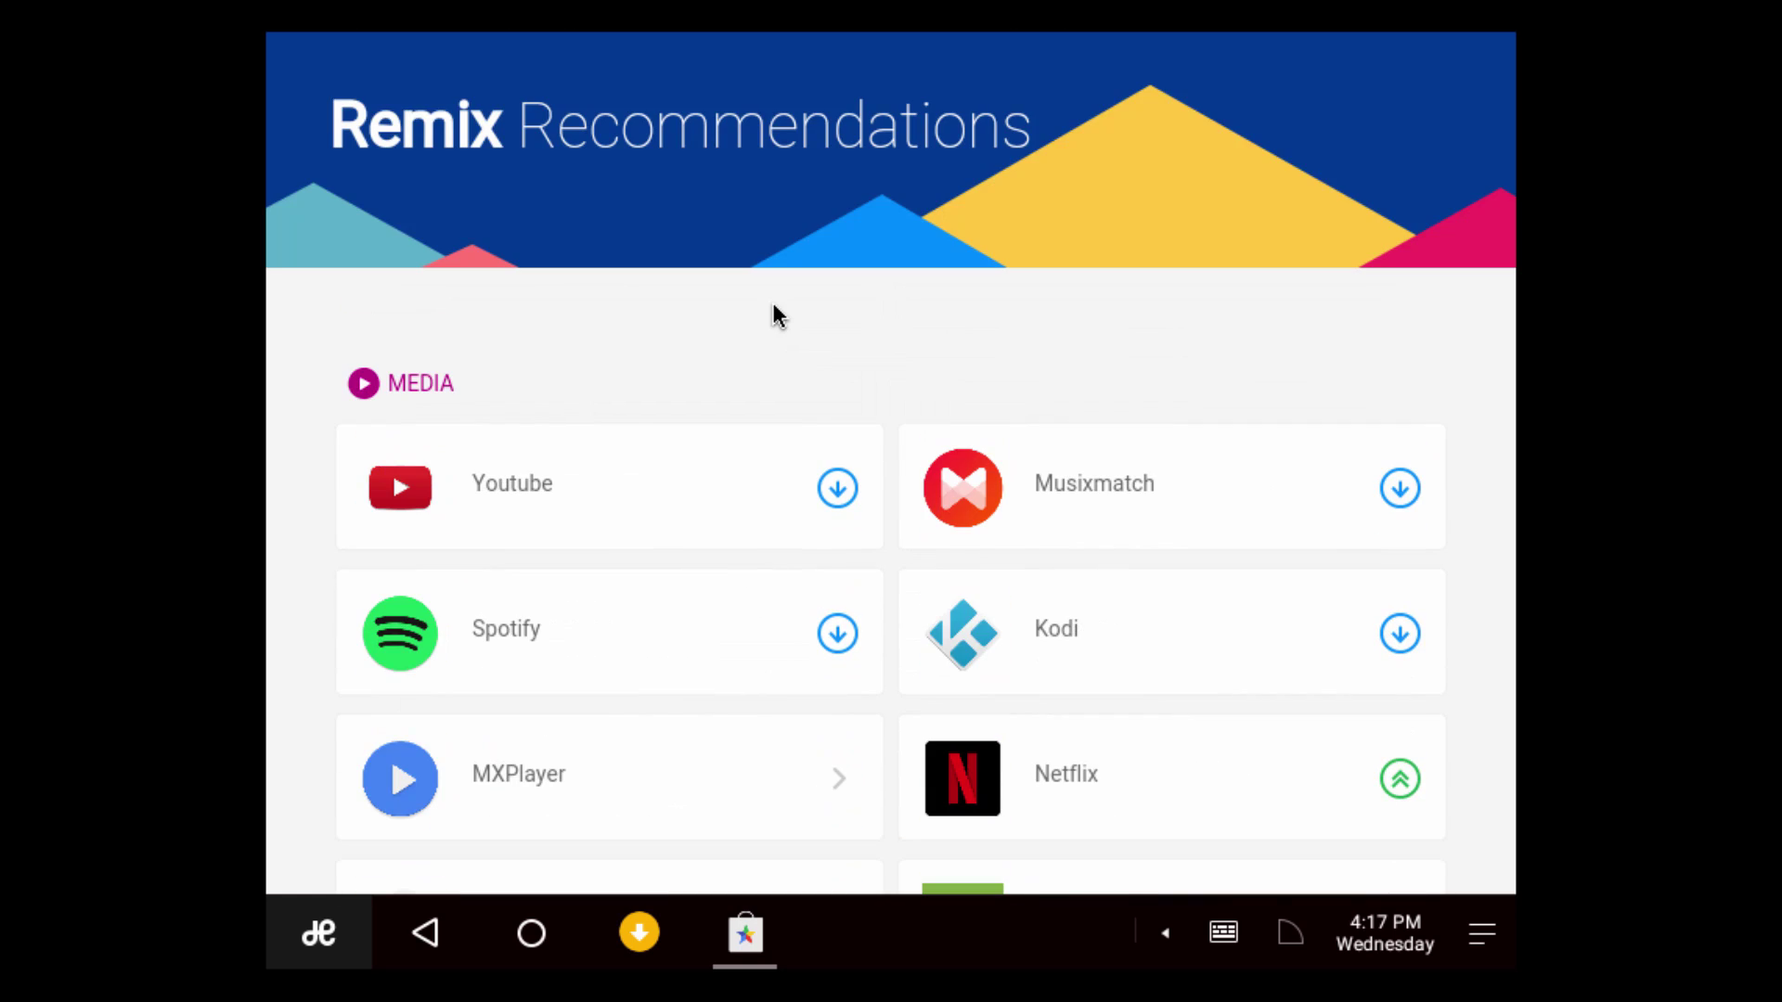
scroll(772, 306, down, 1)
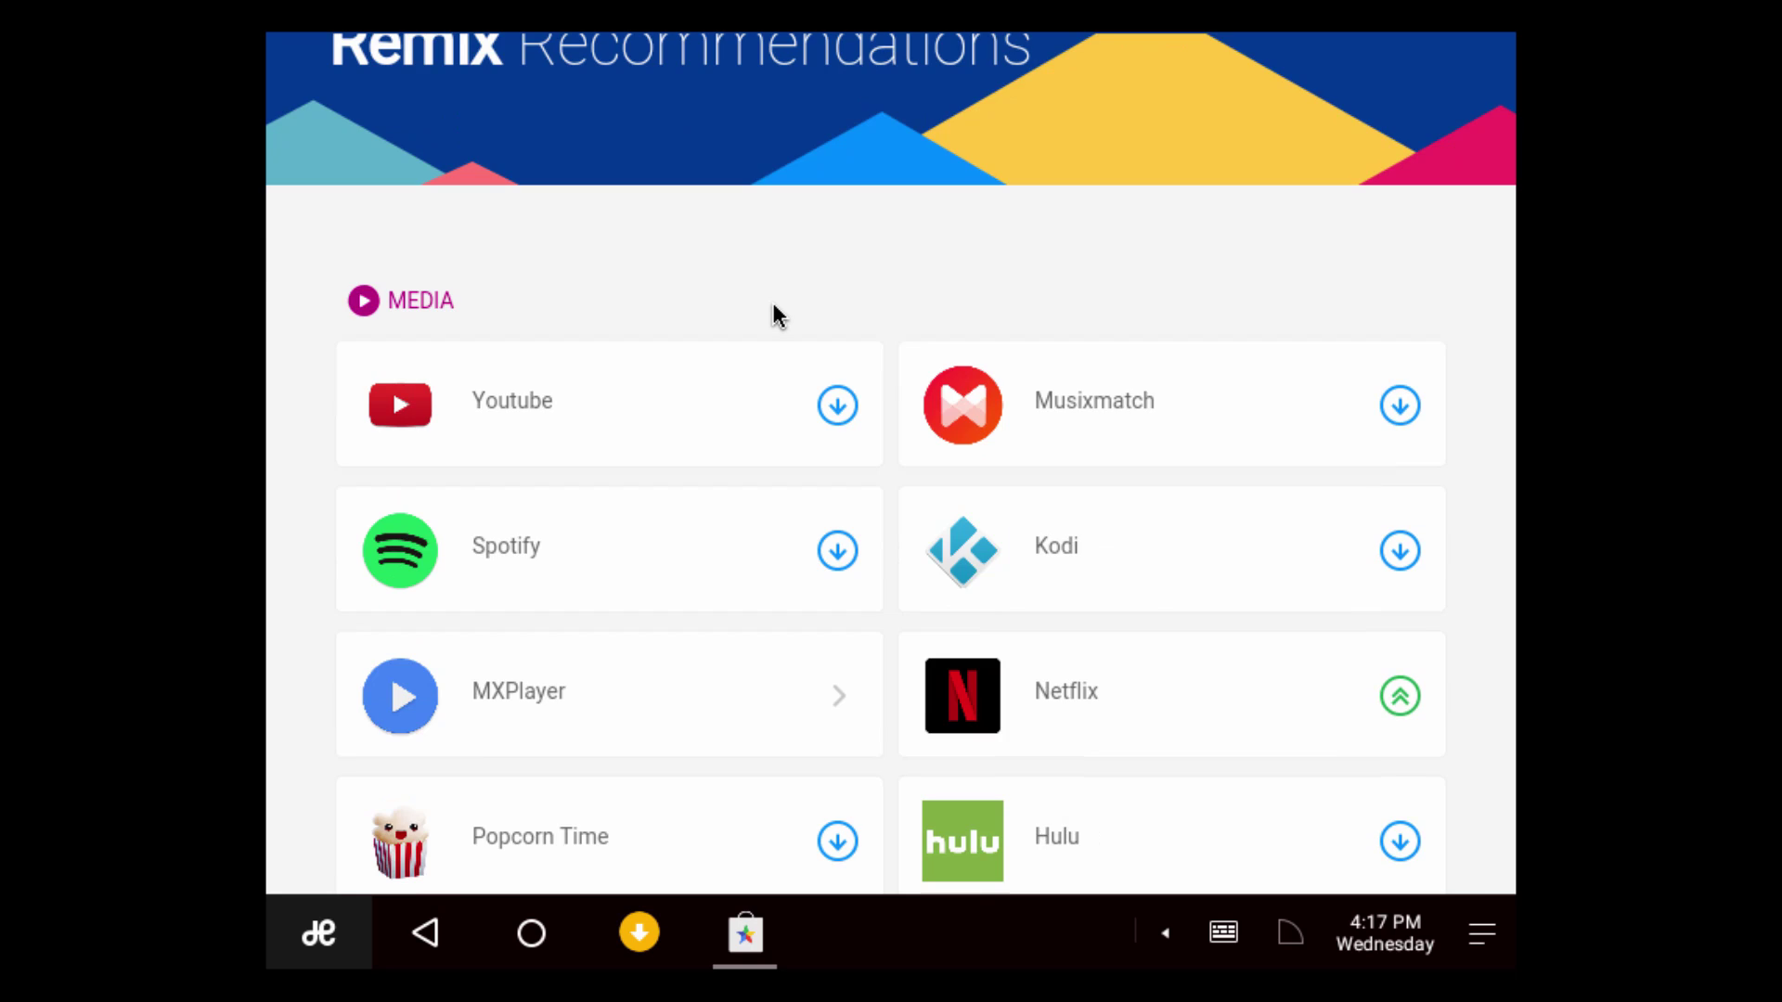
scroll(776, 473, down, 3)
scroll(771, 477, down, 2)
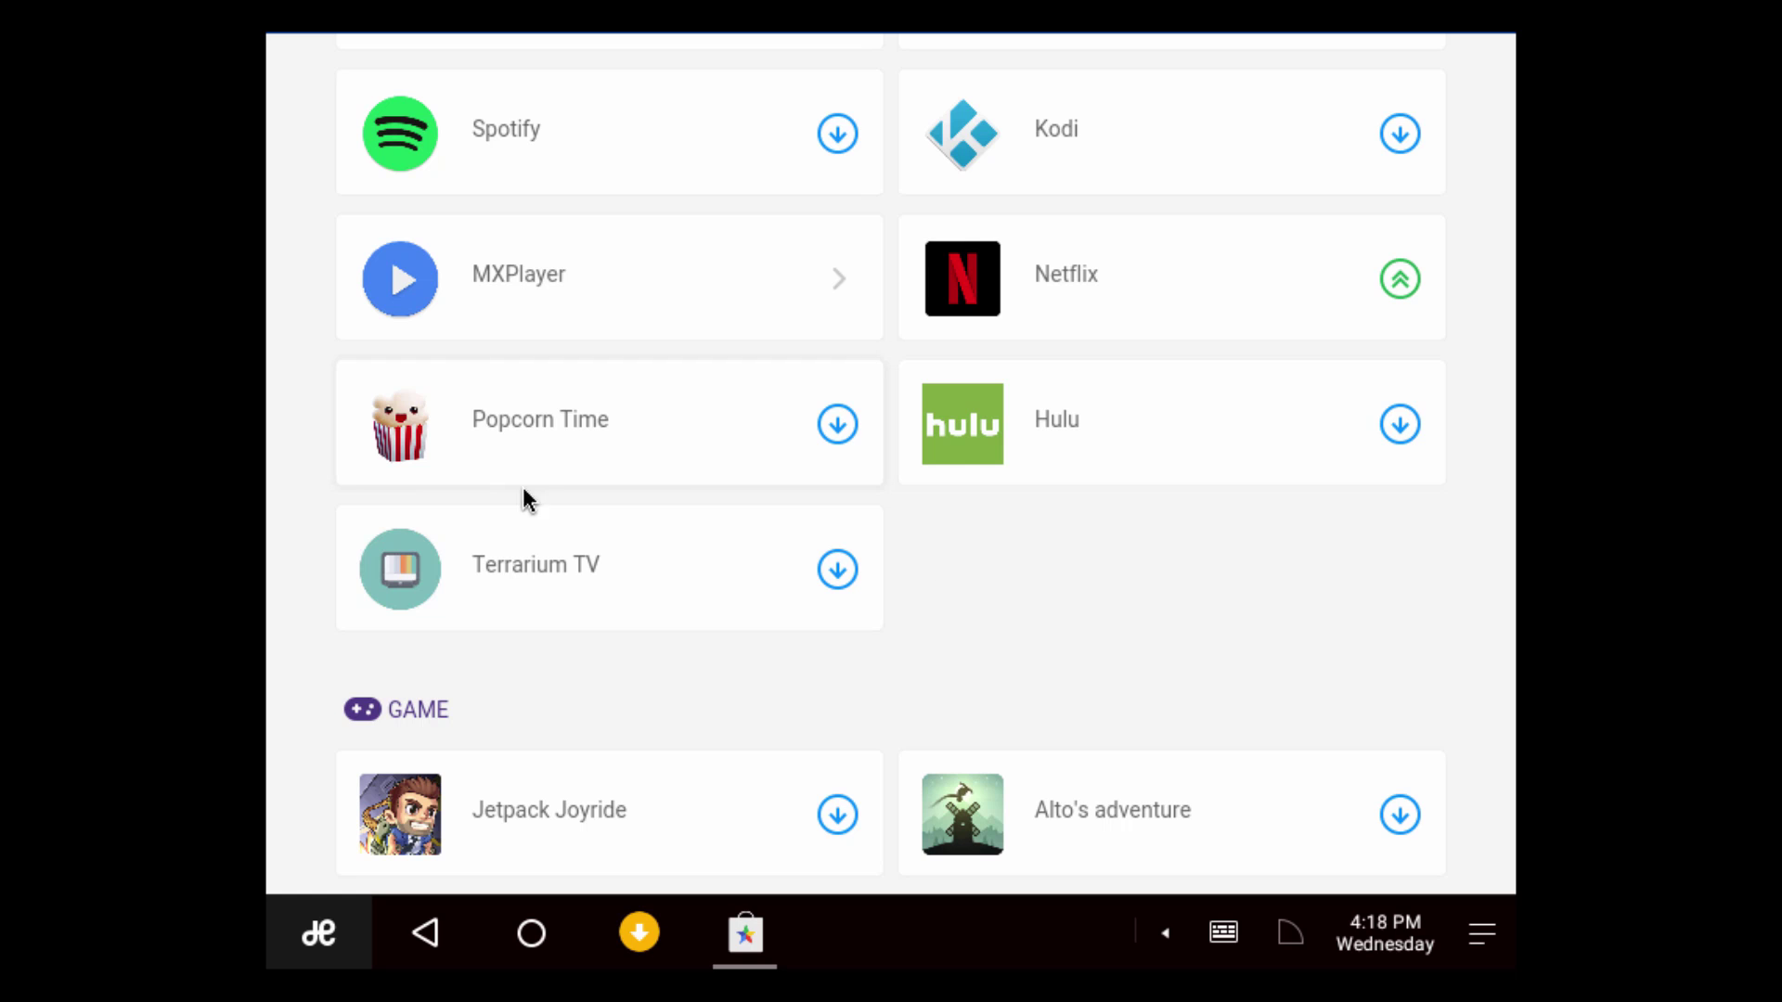
scroll(724, 397, down, 5)
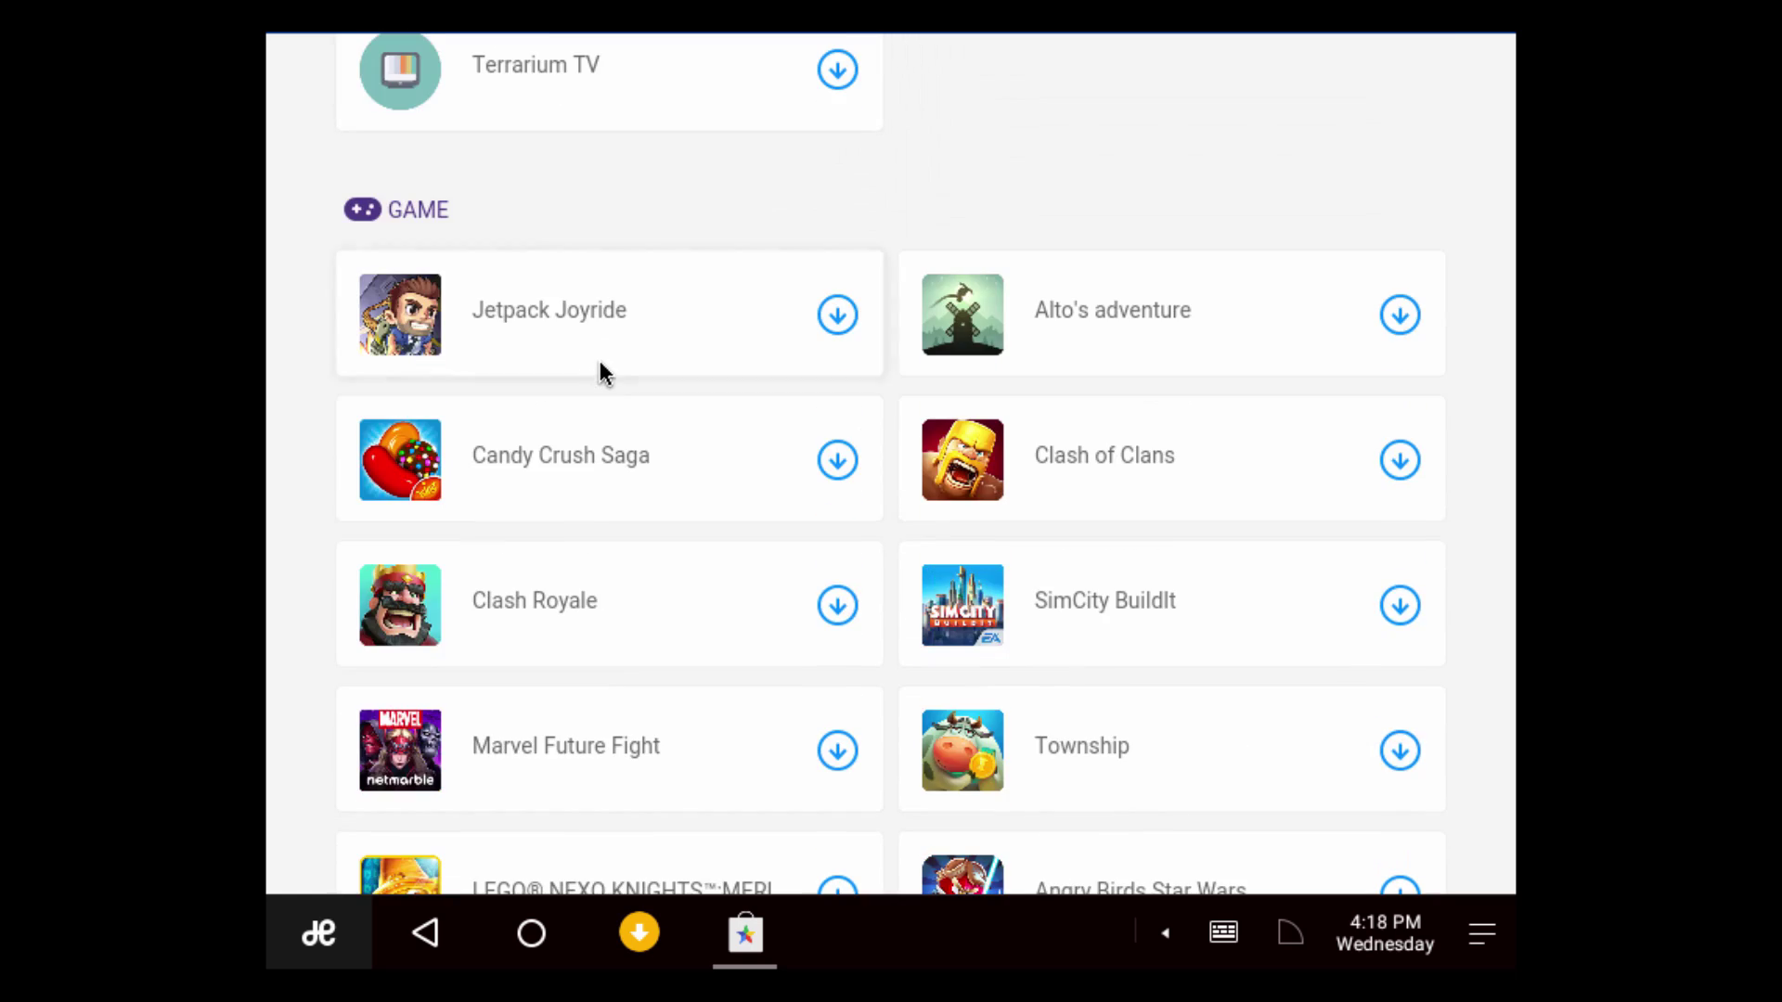
Start downloads of Jetpack Joyride, Clash of Clans, Minions Paradise, MS Office Word and Powerpoint
click(843, 329)
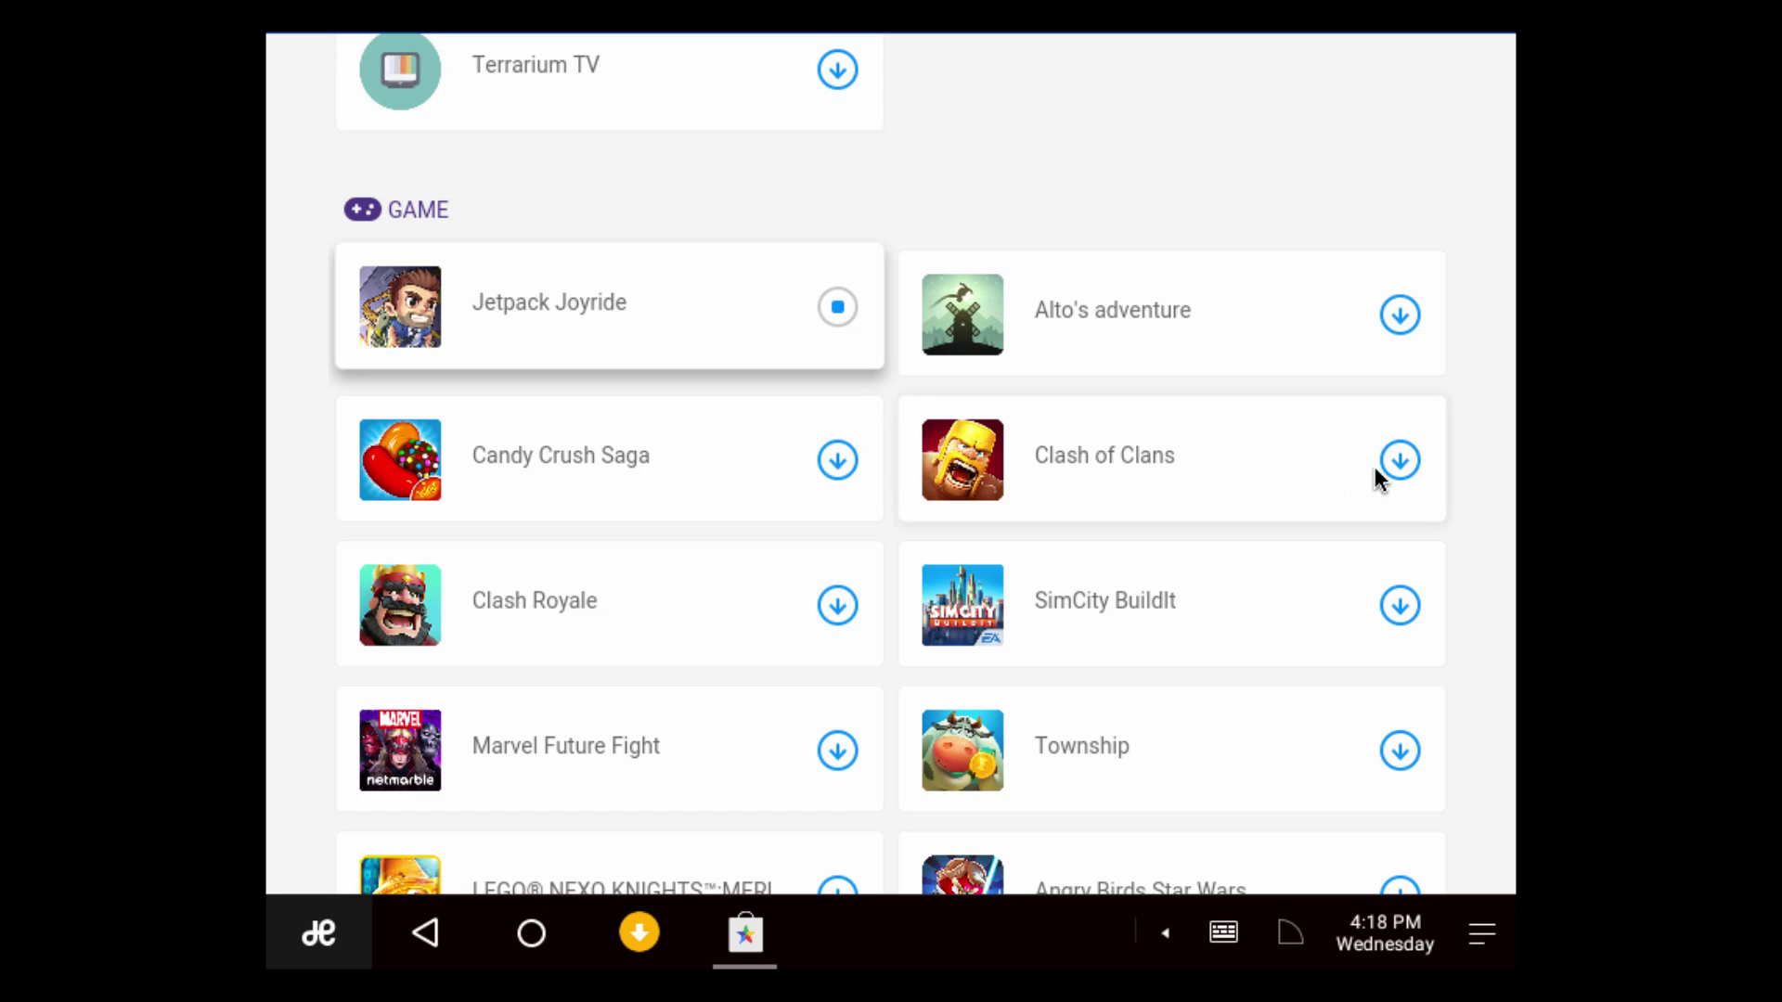
click(1399, 460)
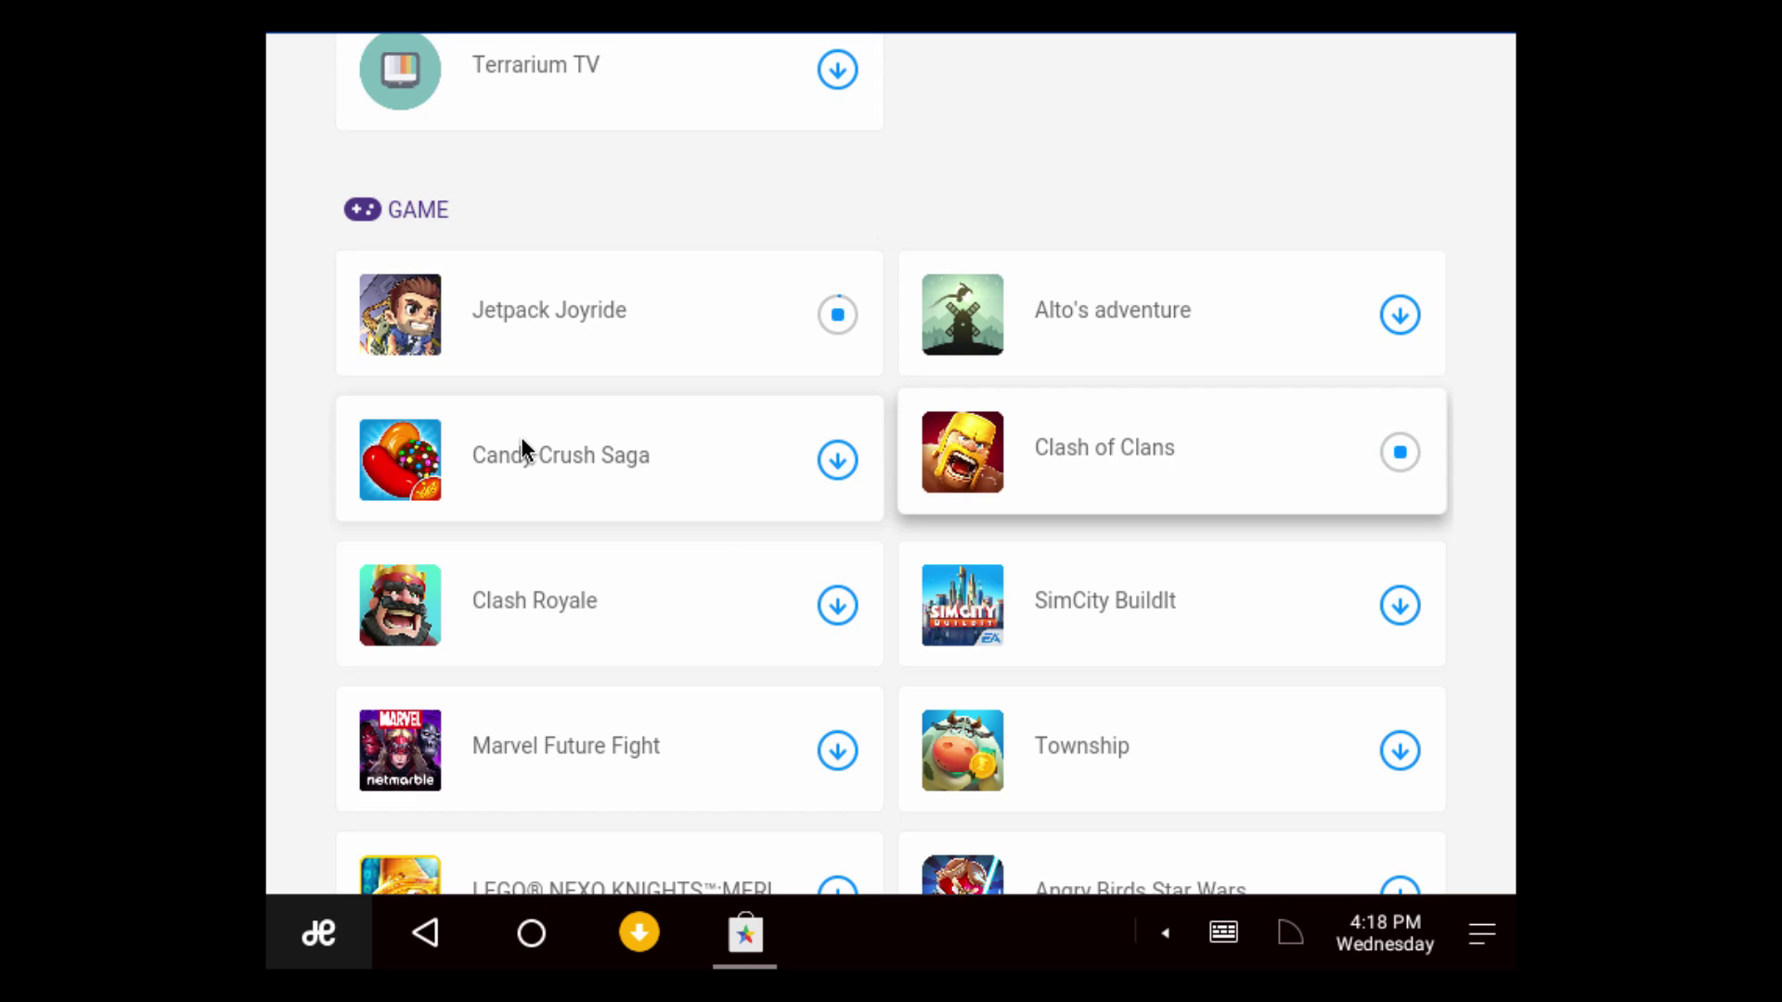
scroll(523, 447, down, 1)
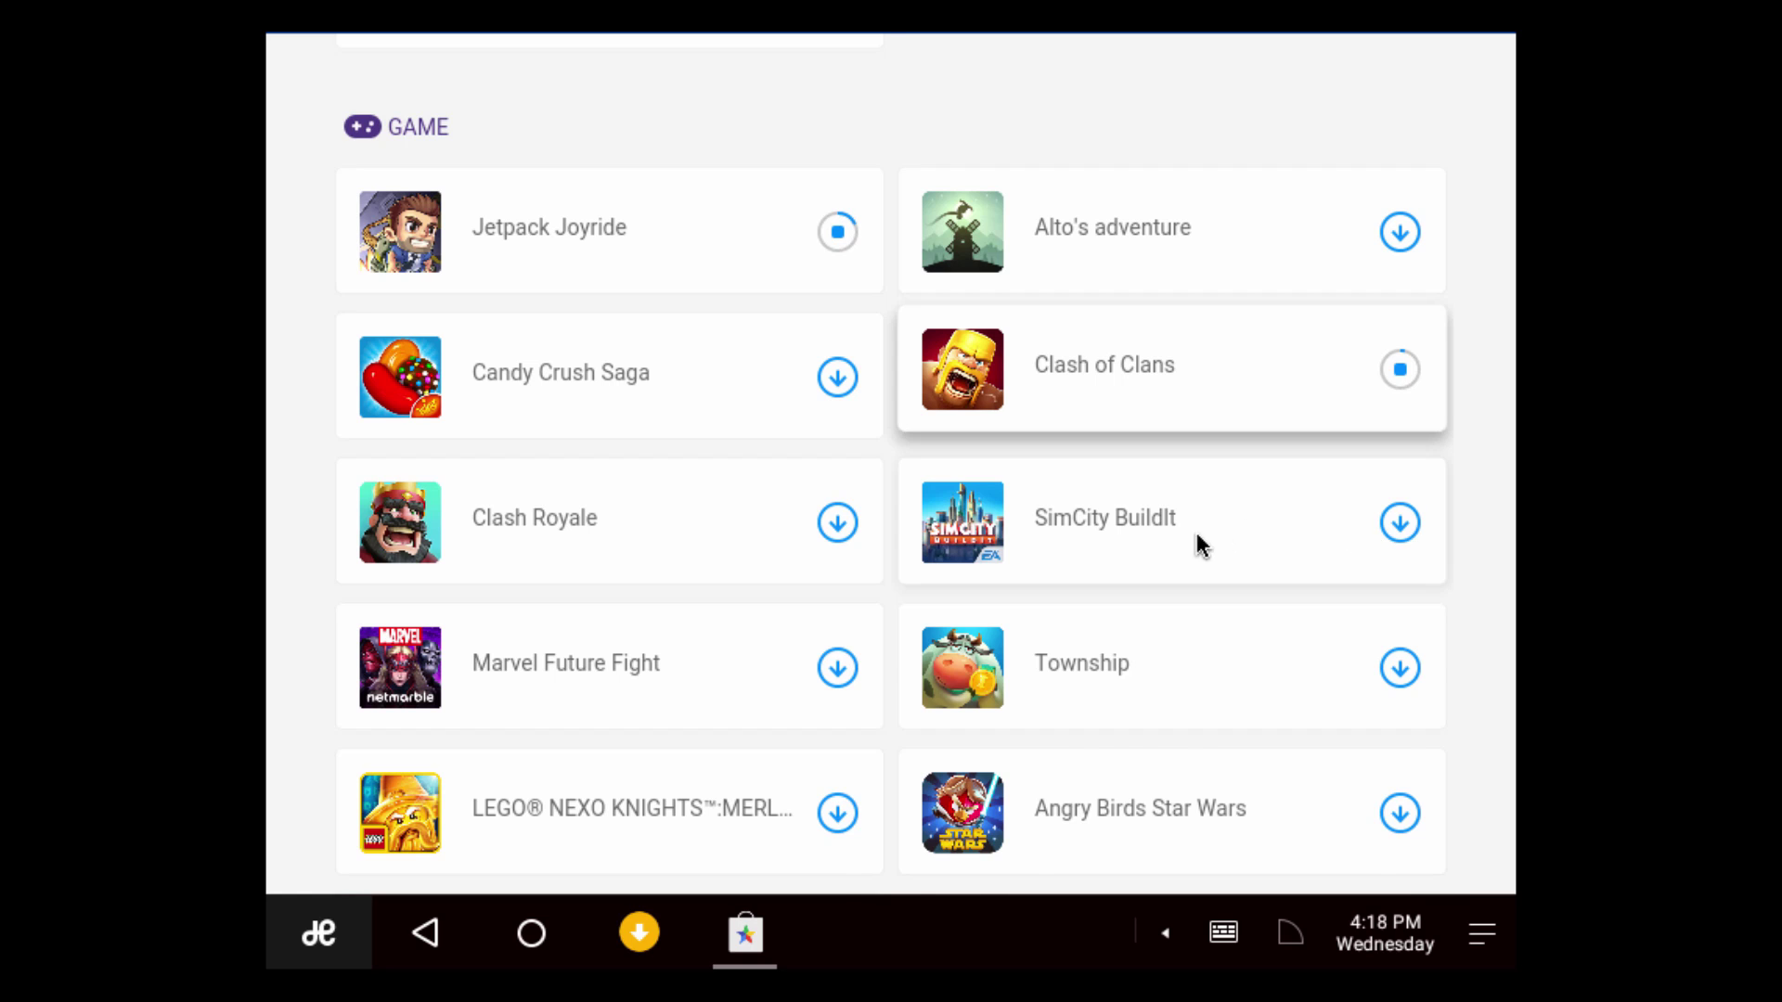
scroll(1087, 547, down, 2)
scroll(807, 668, down, 3)
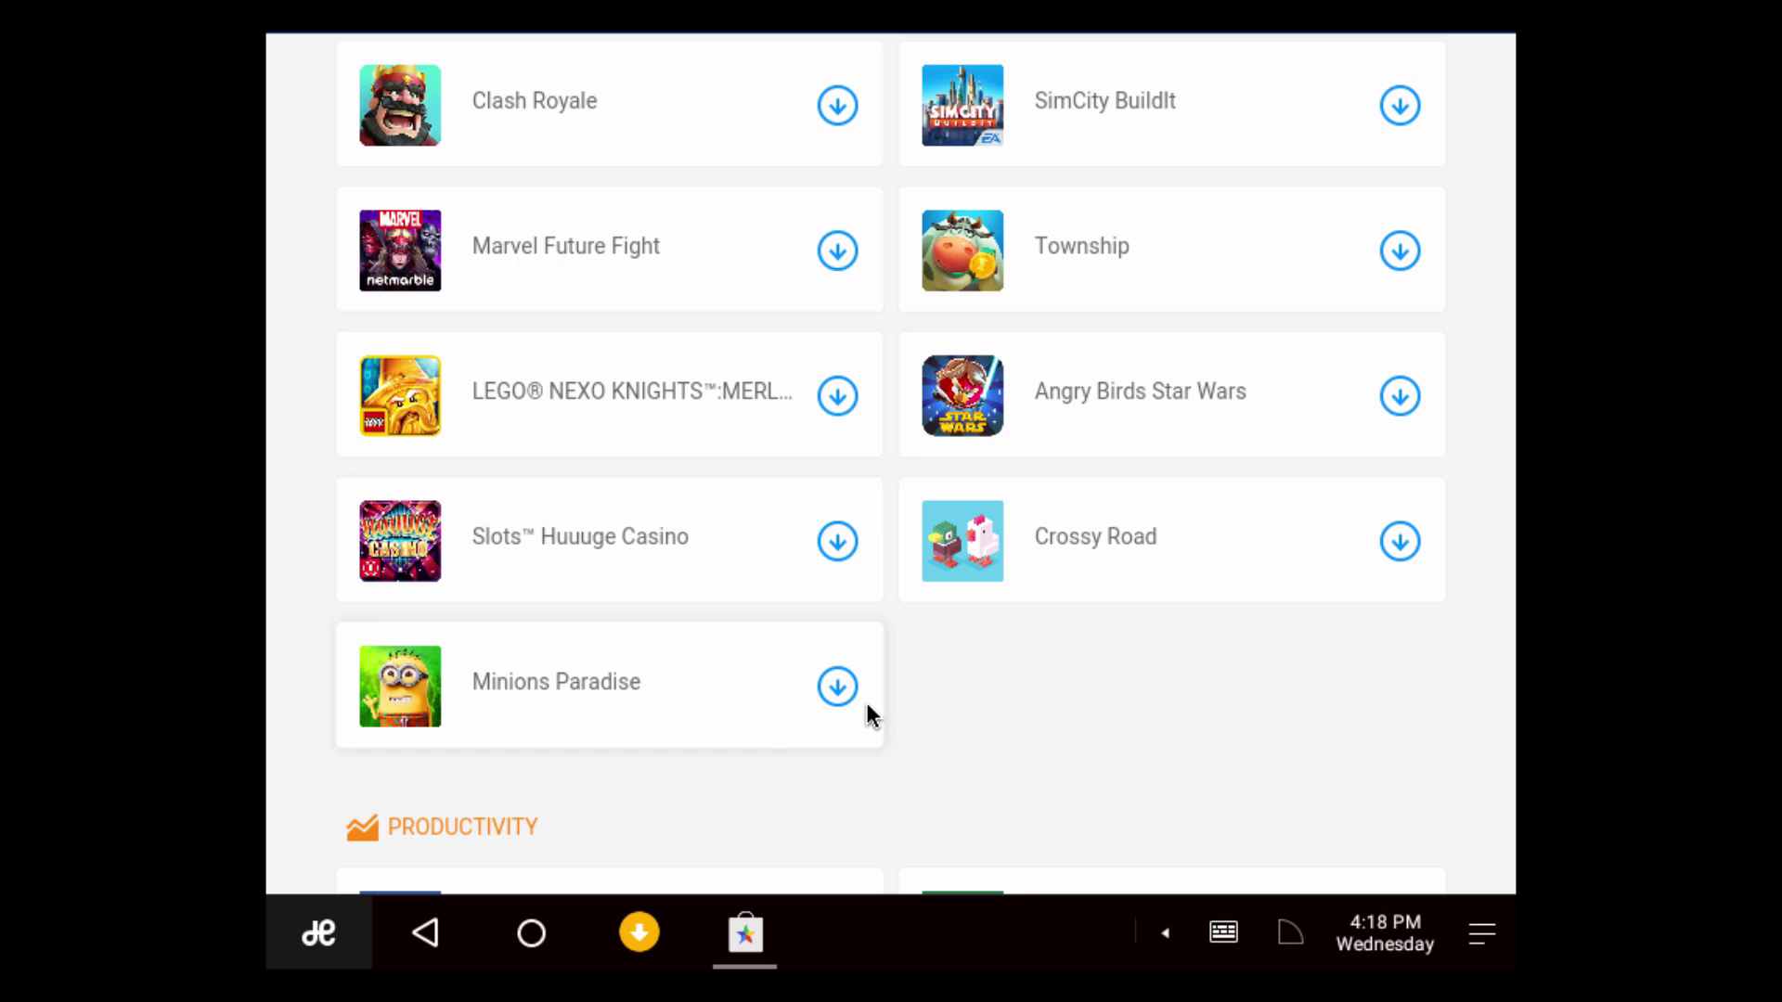
click(839, 682)
scroll(628, 702, down, 4)
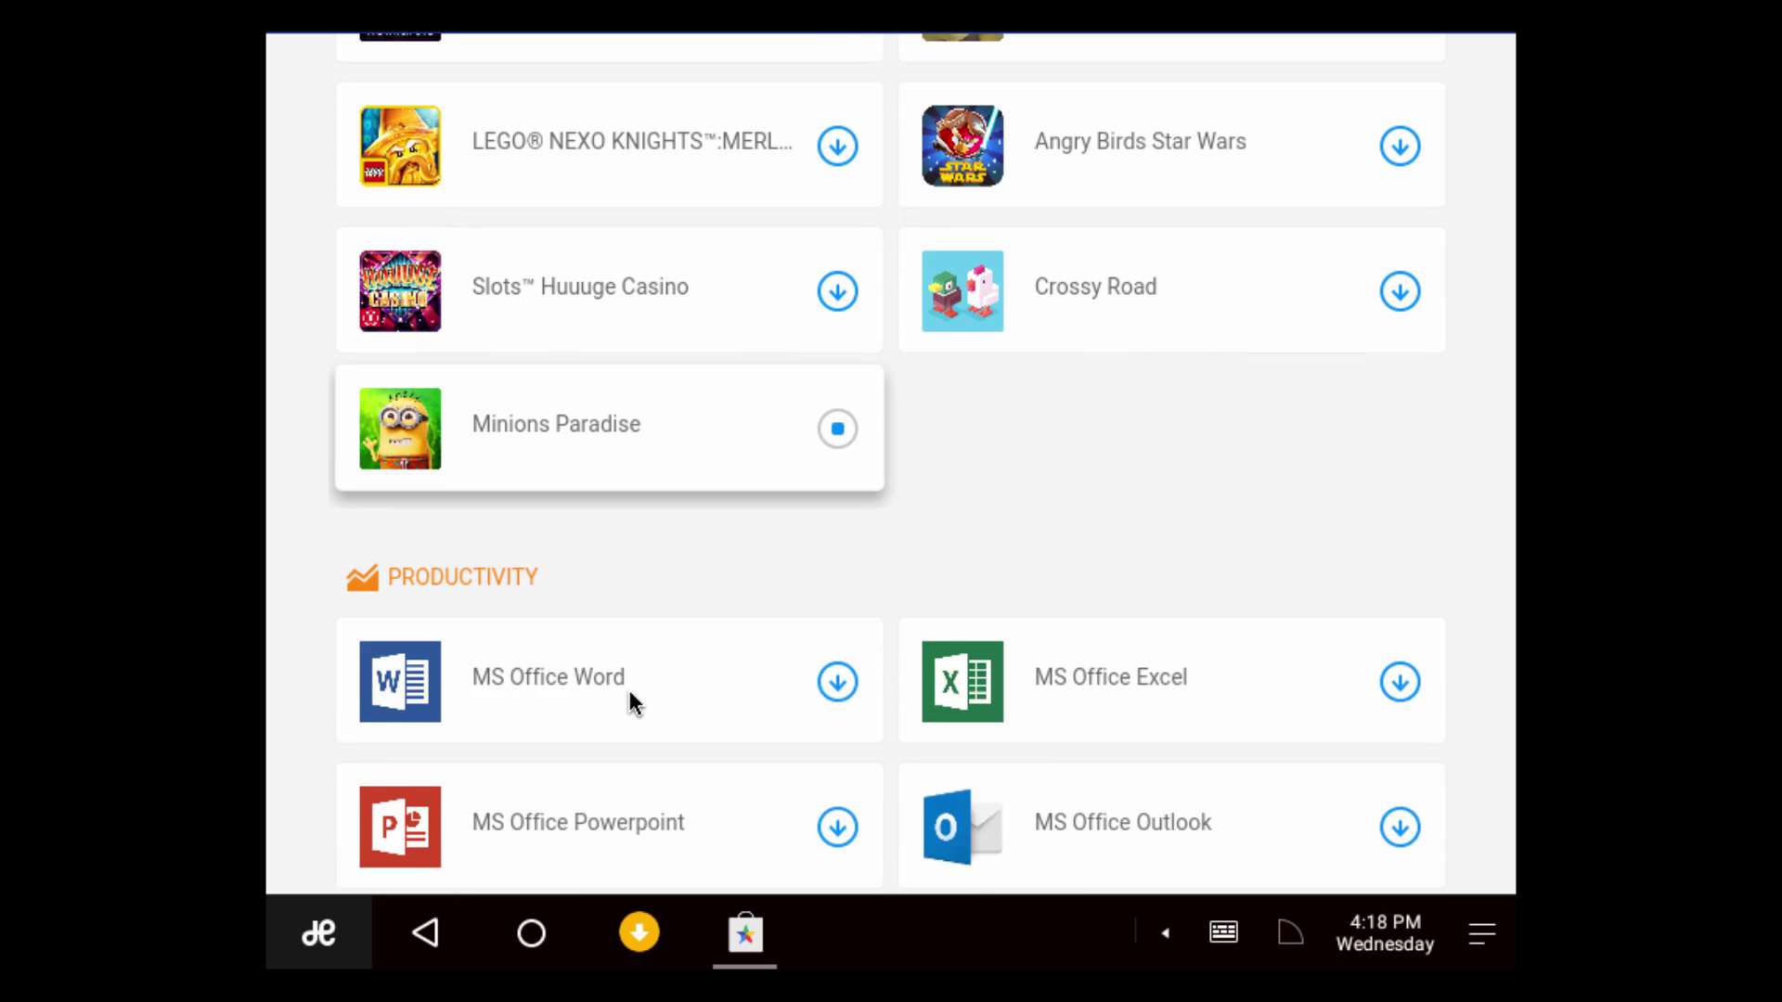
click(841, 599)
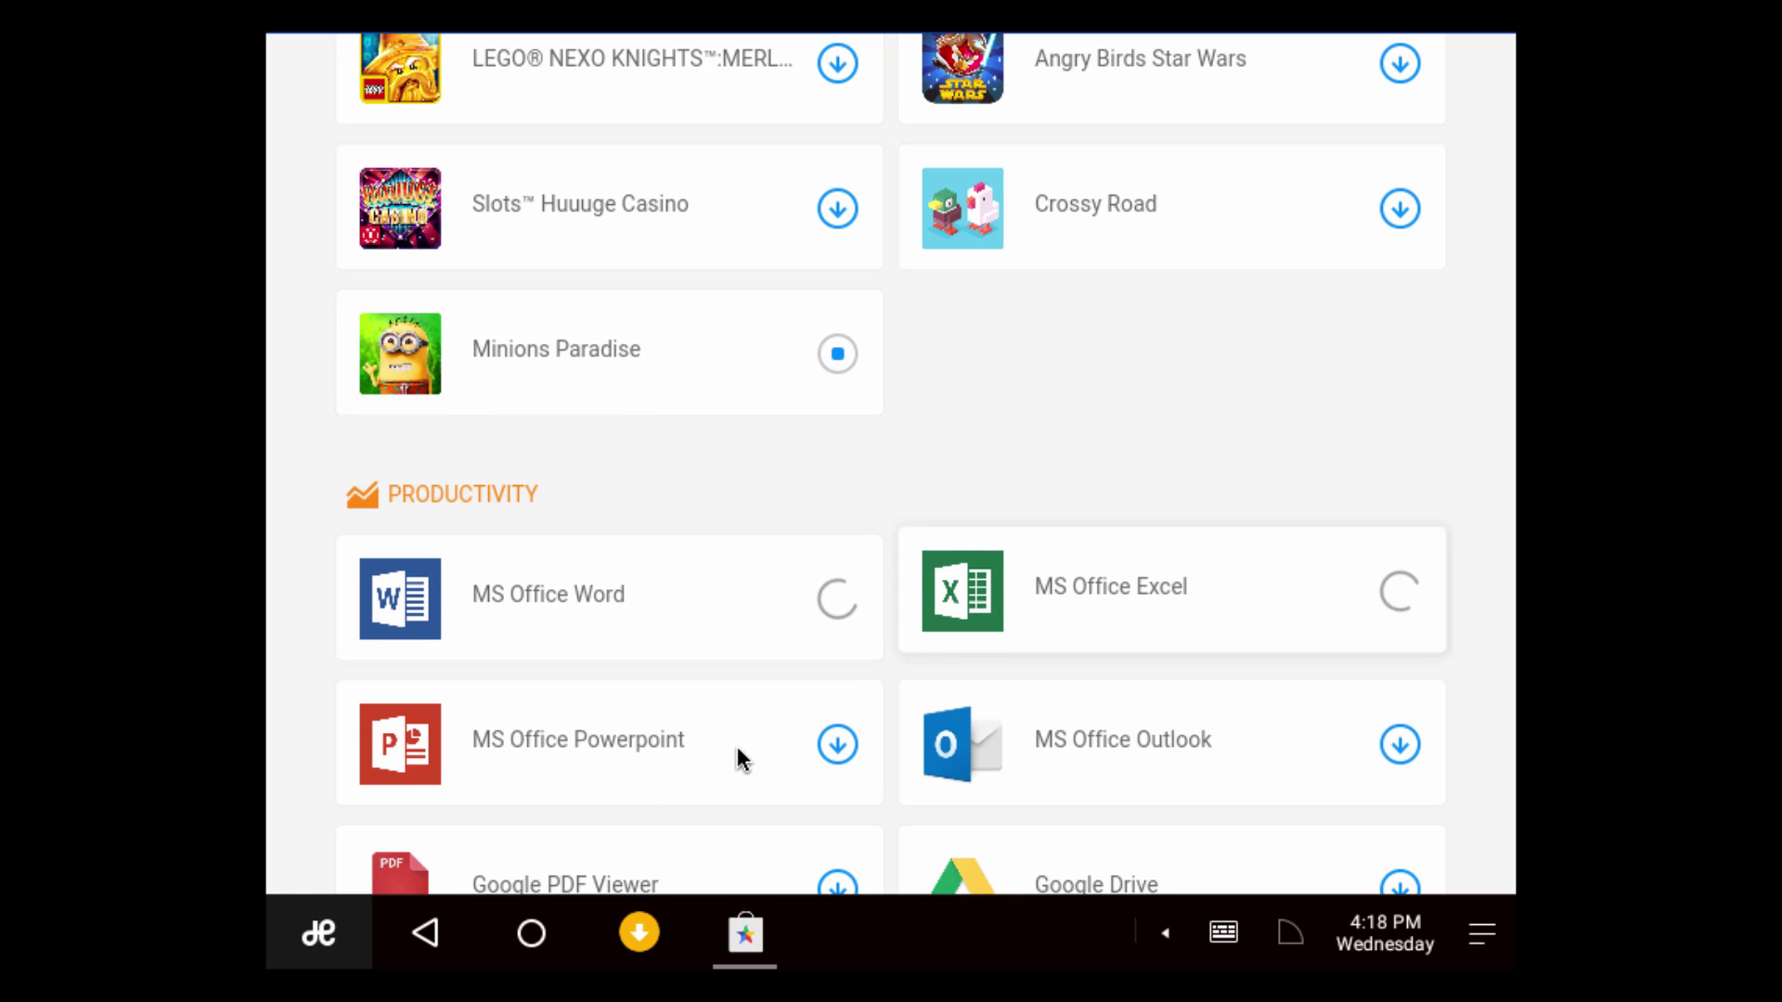
click(837, 743)
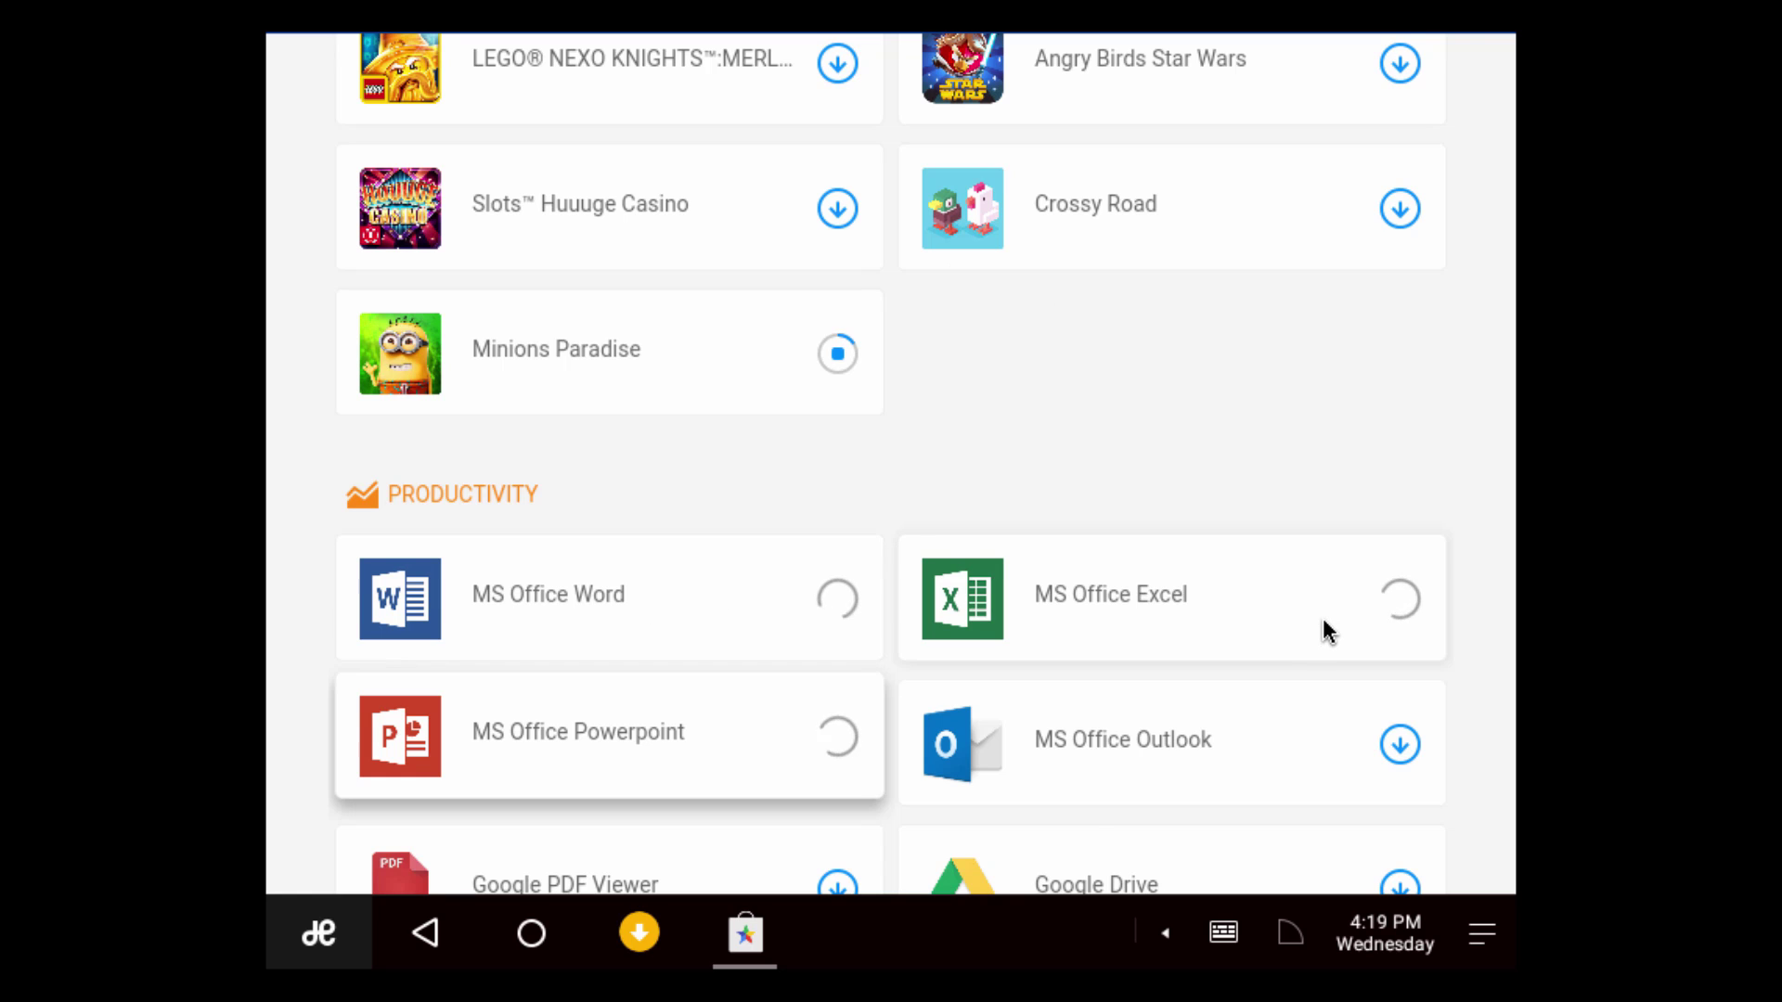
scroll(1156, 594, down, 1)
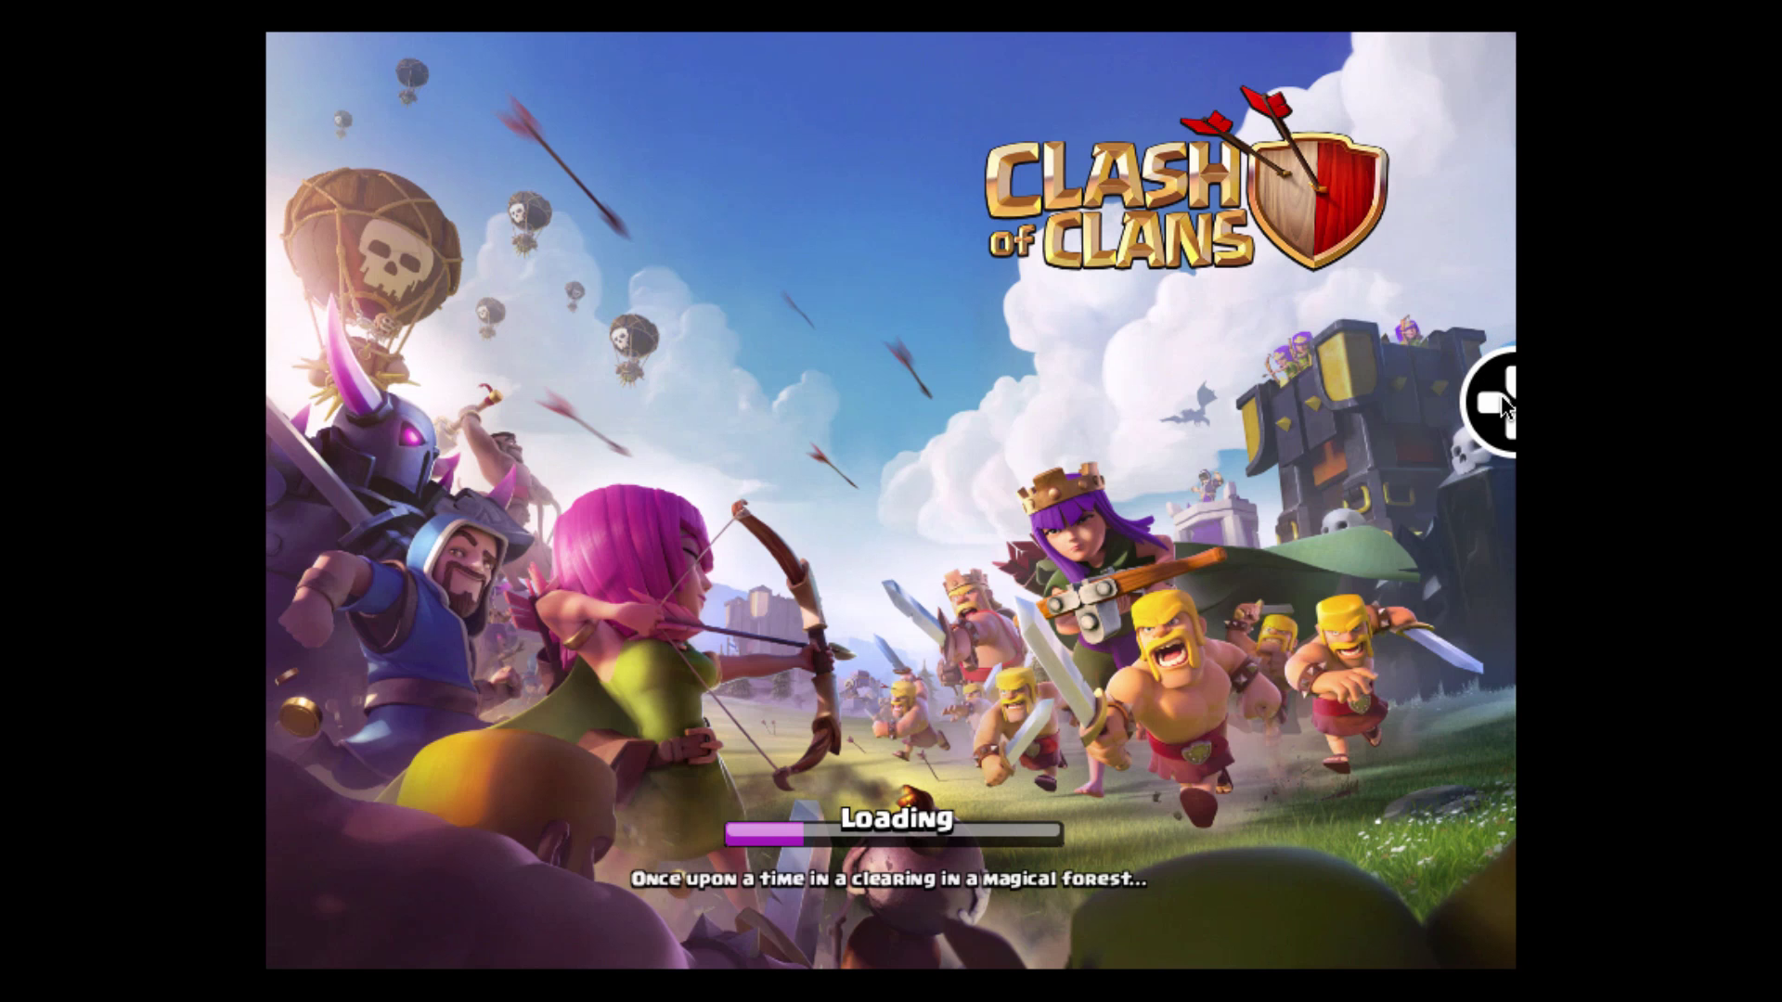
Bring up the Remix OS game key-mapping panel over the Clash of Clans loading screen
click(1498, 405)
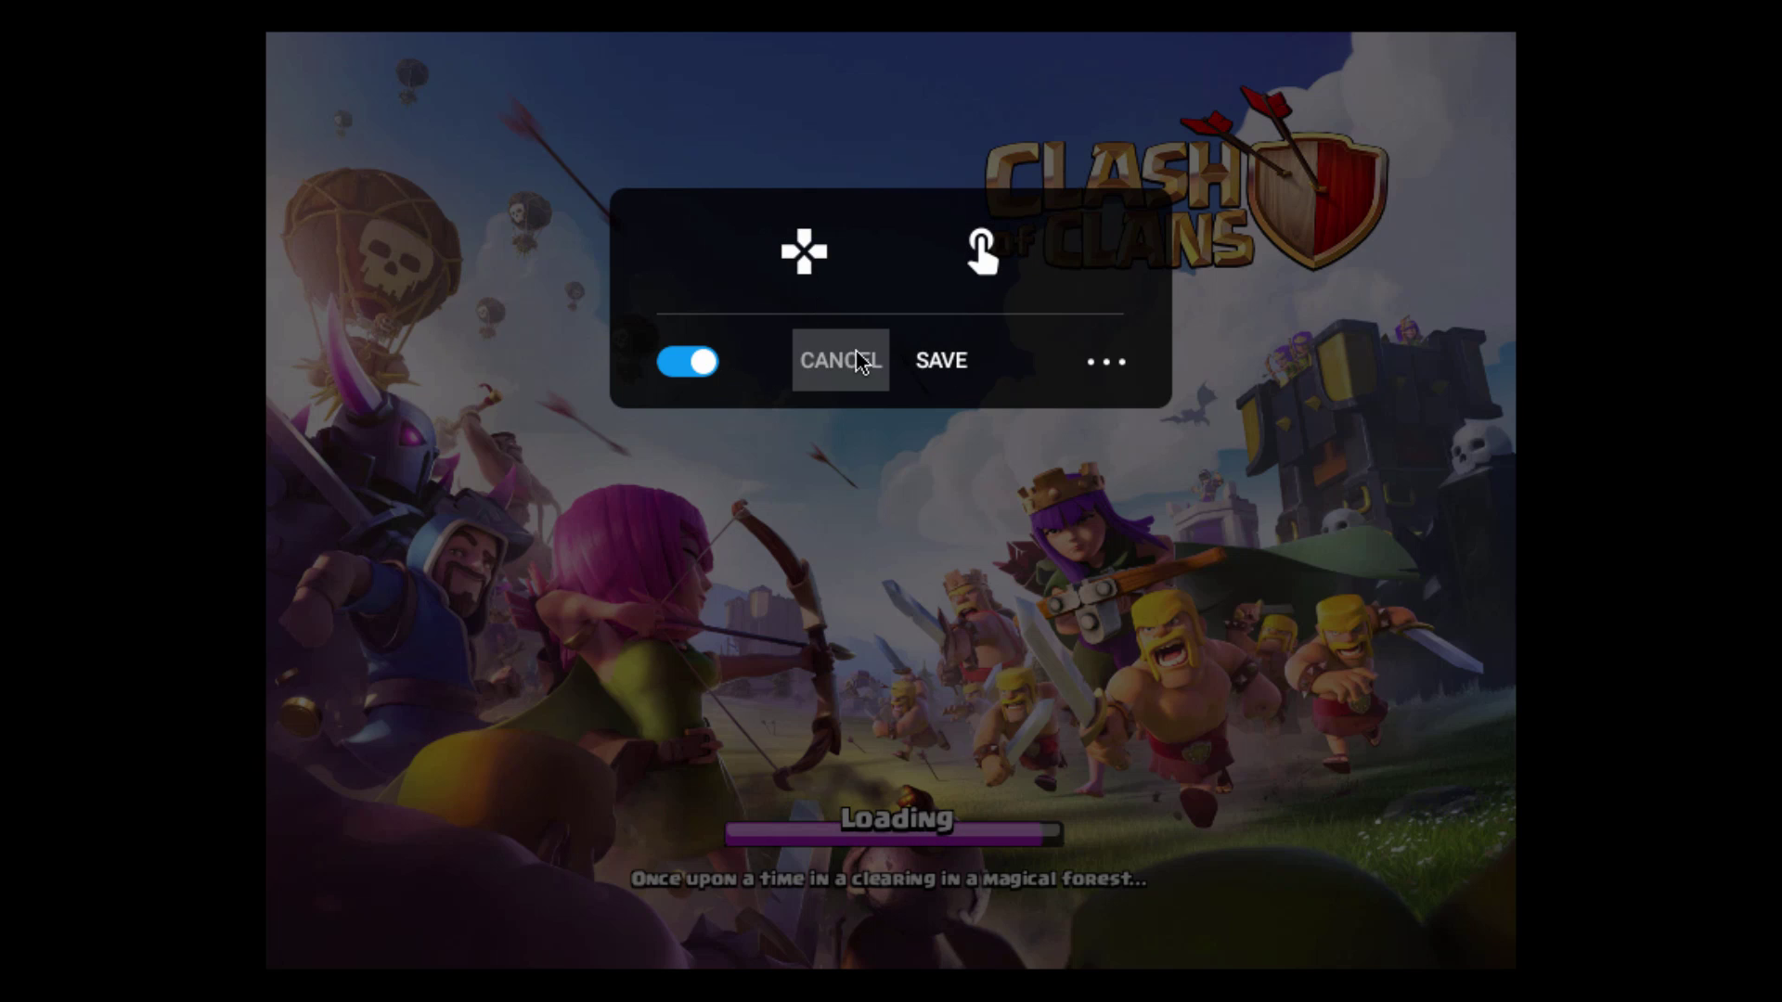
Cancel the key-mapping panel and advance the tutorial to the Goblin Horde Cannon warning
click(1138, 360)
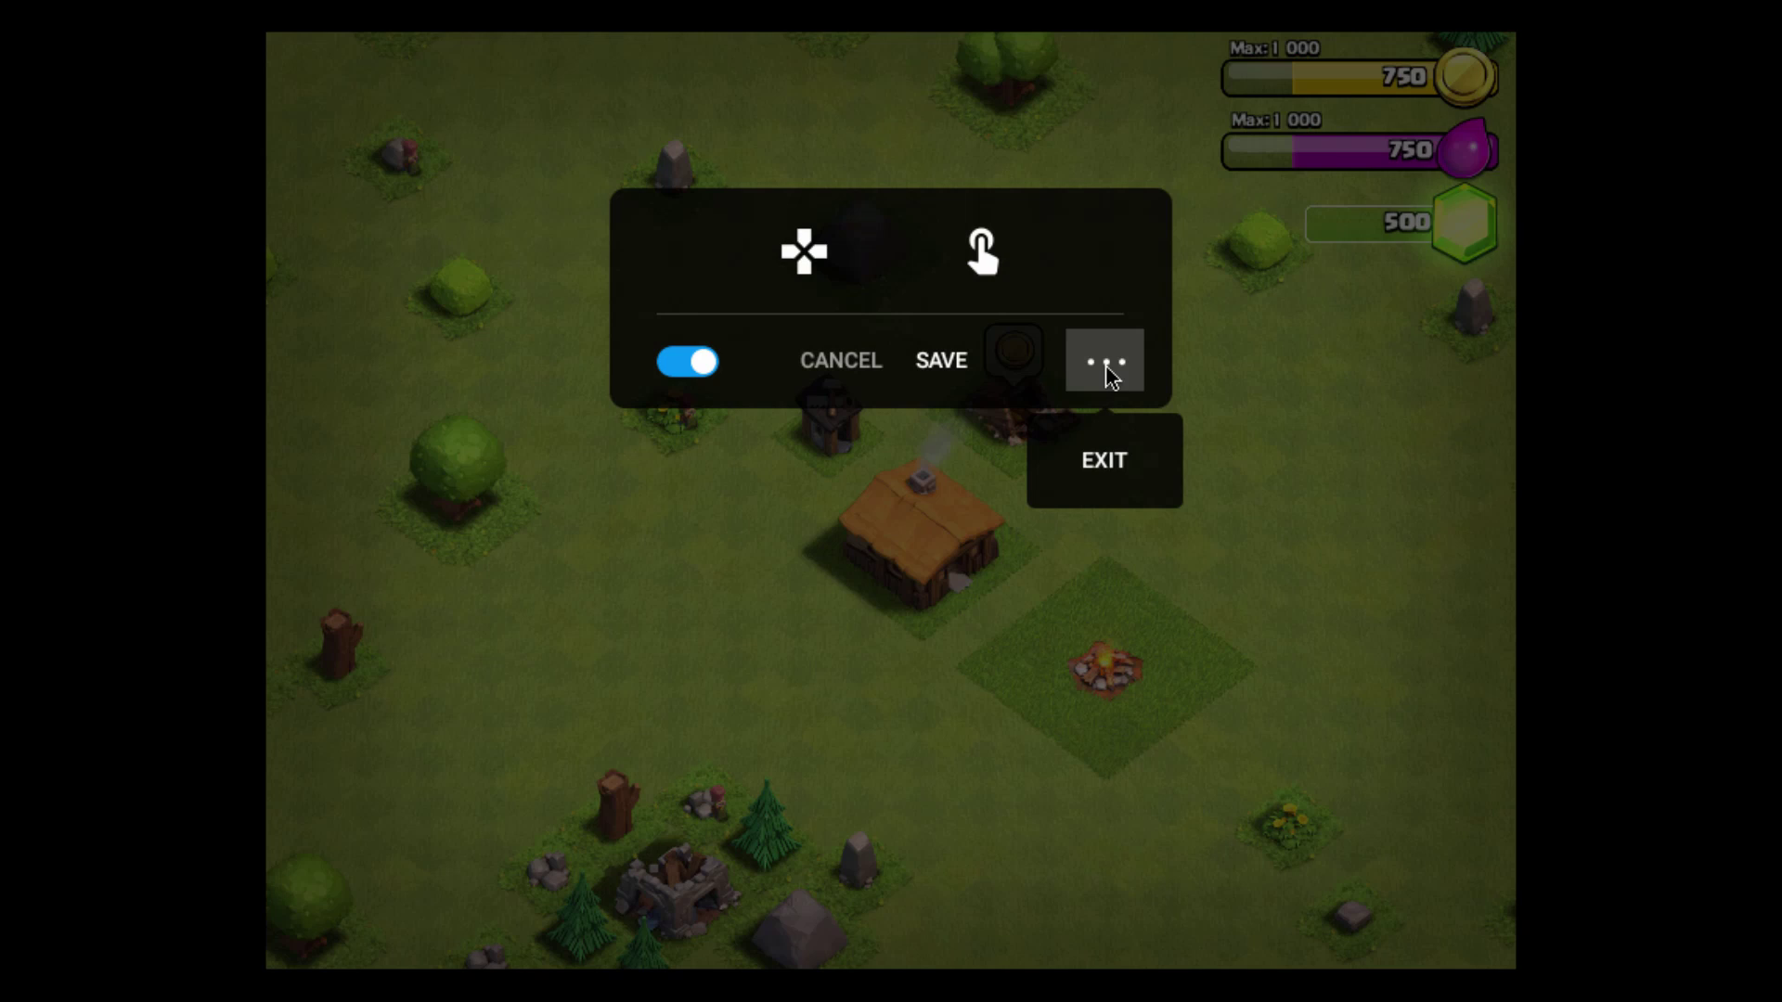
click(786, 433)
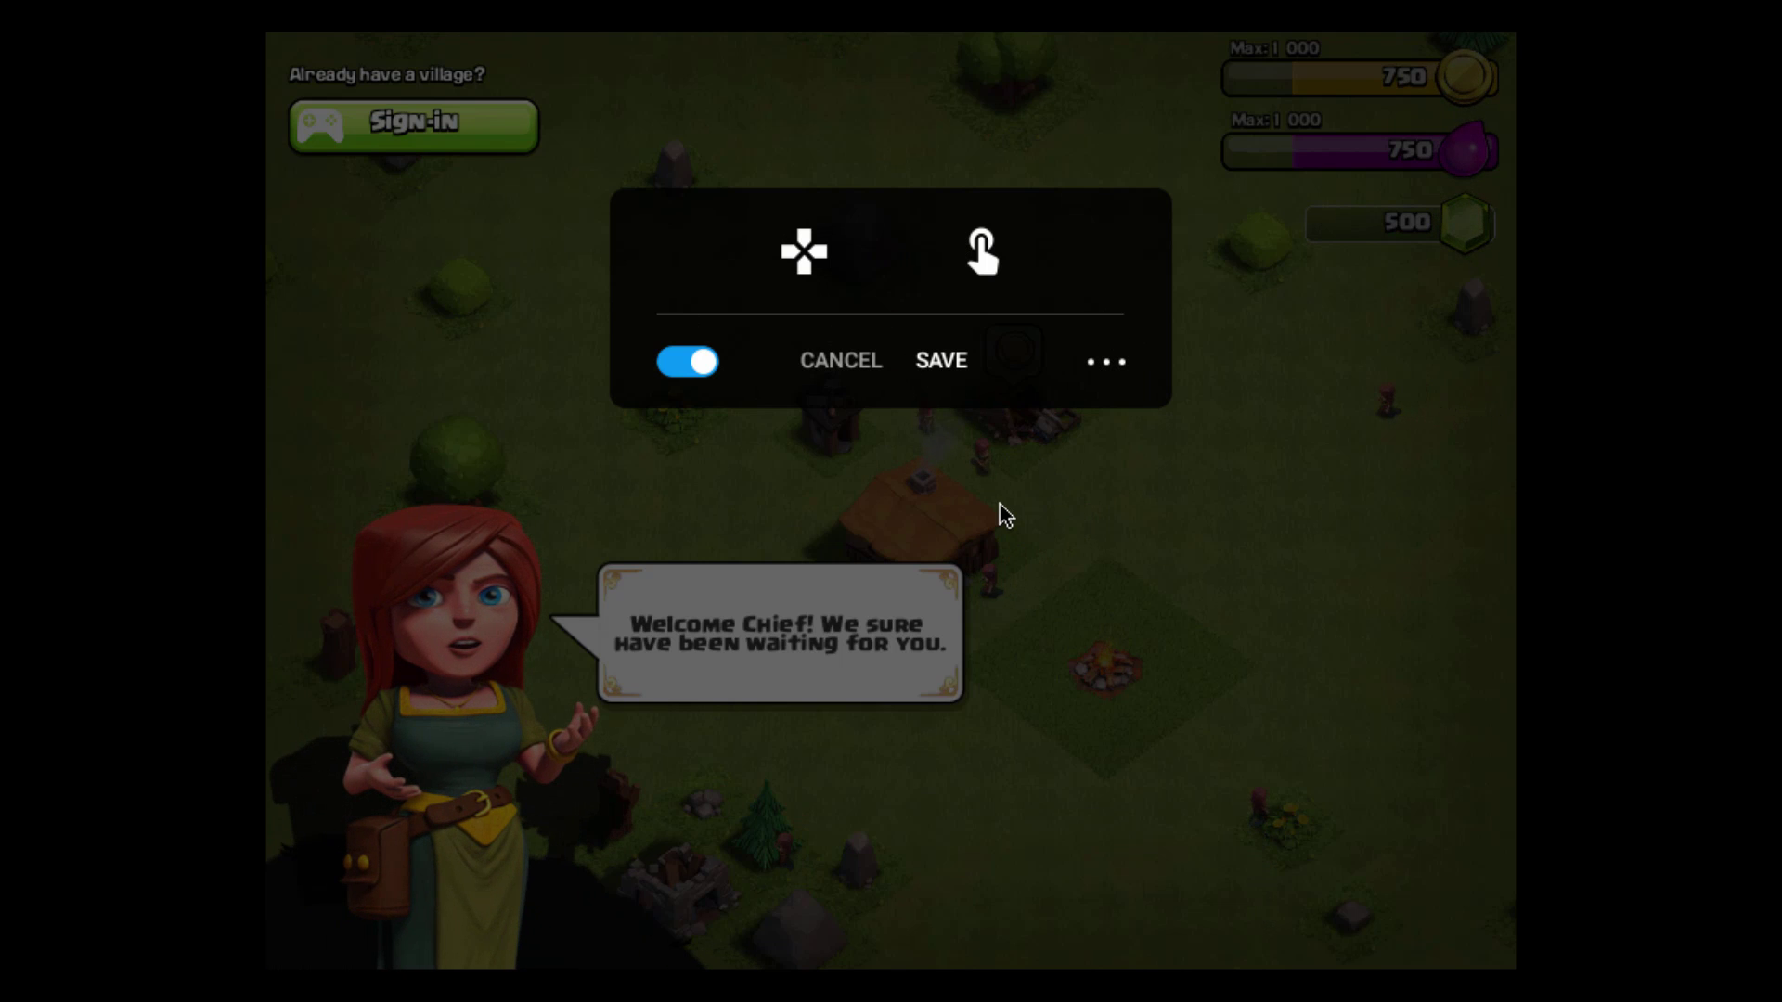
click(867, 366)
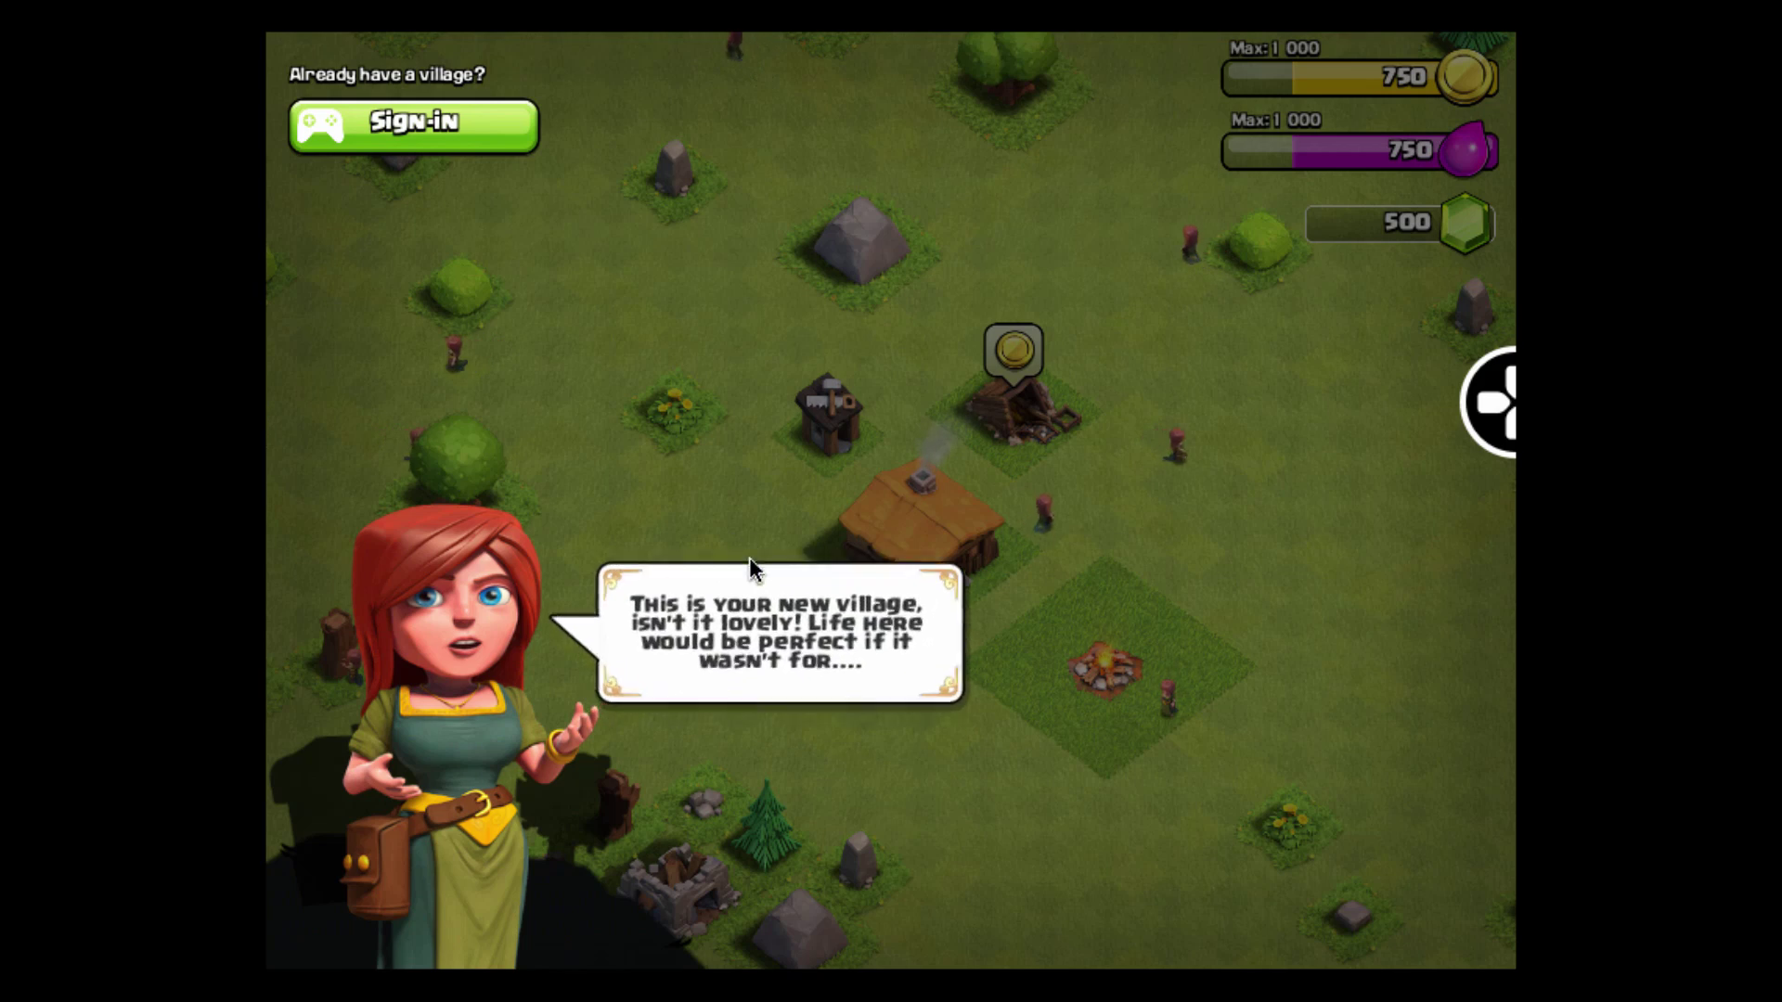
click(749, 557)
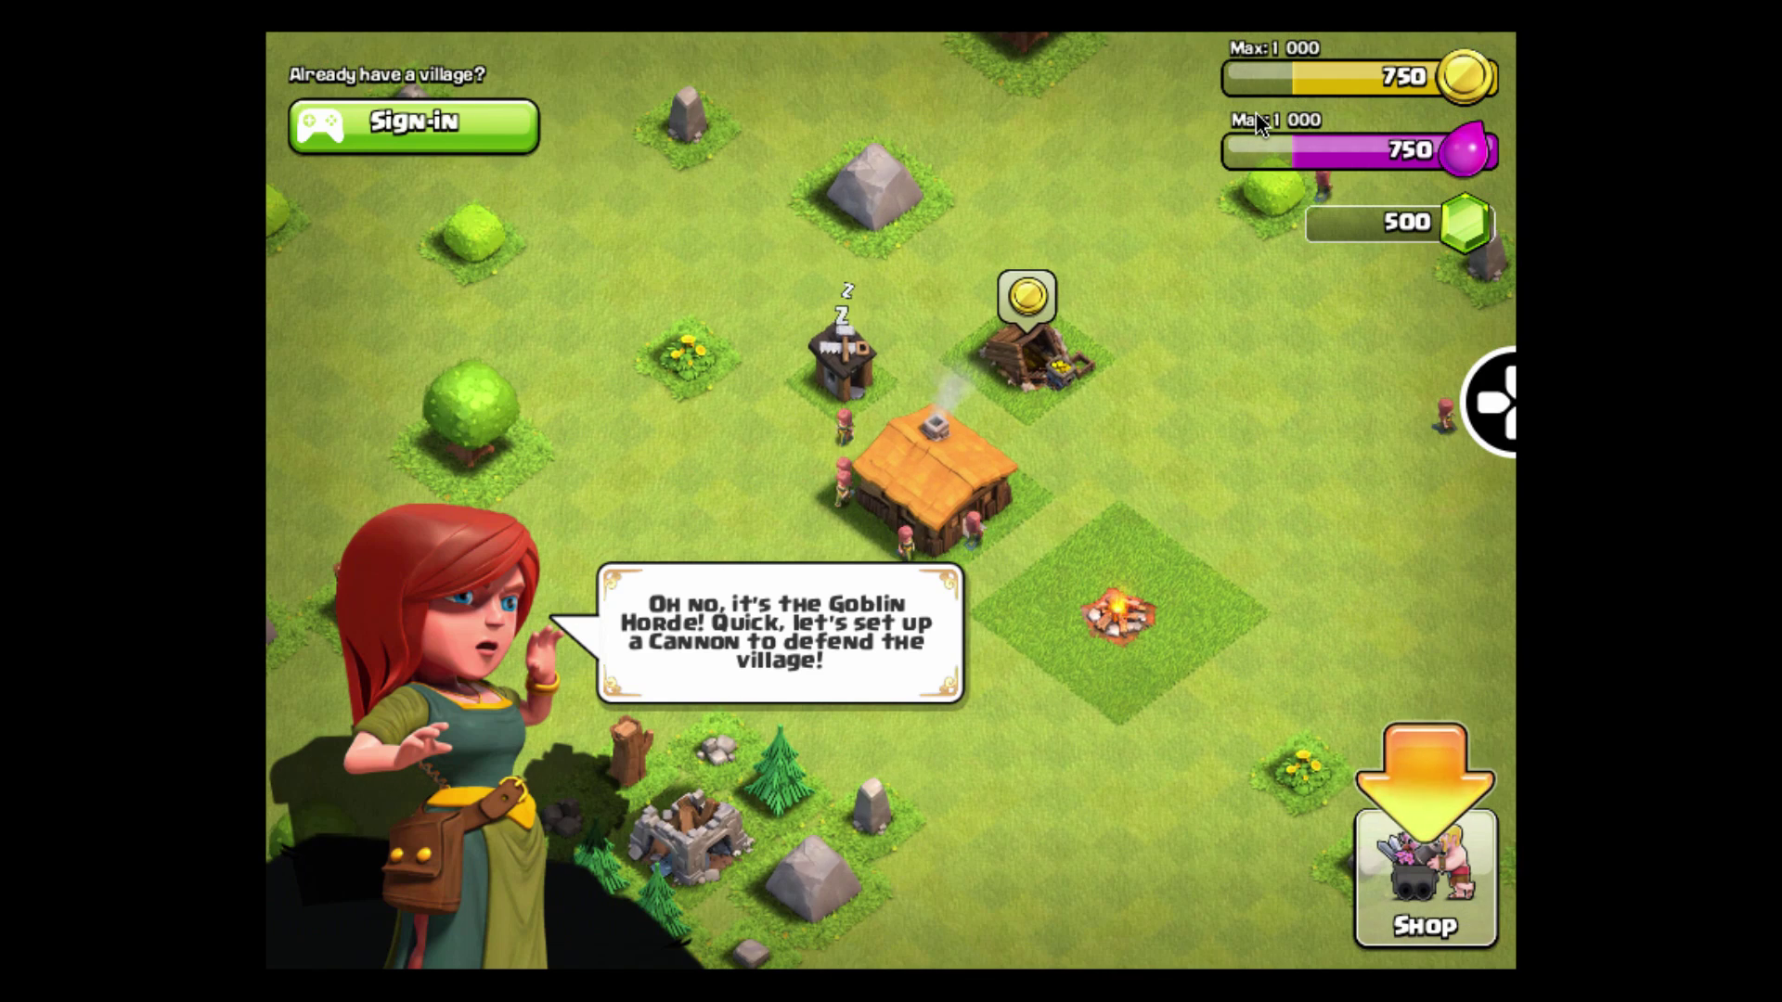
mouse_move(1372, 40)
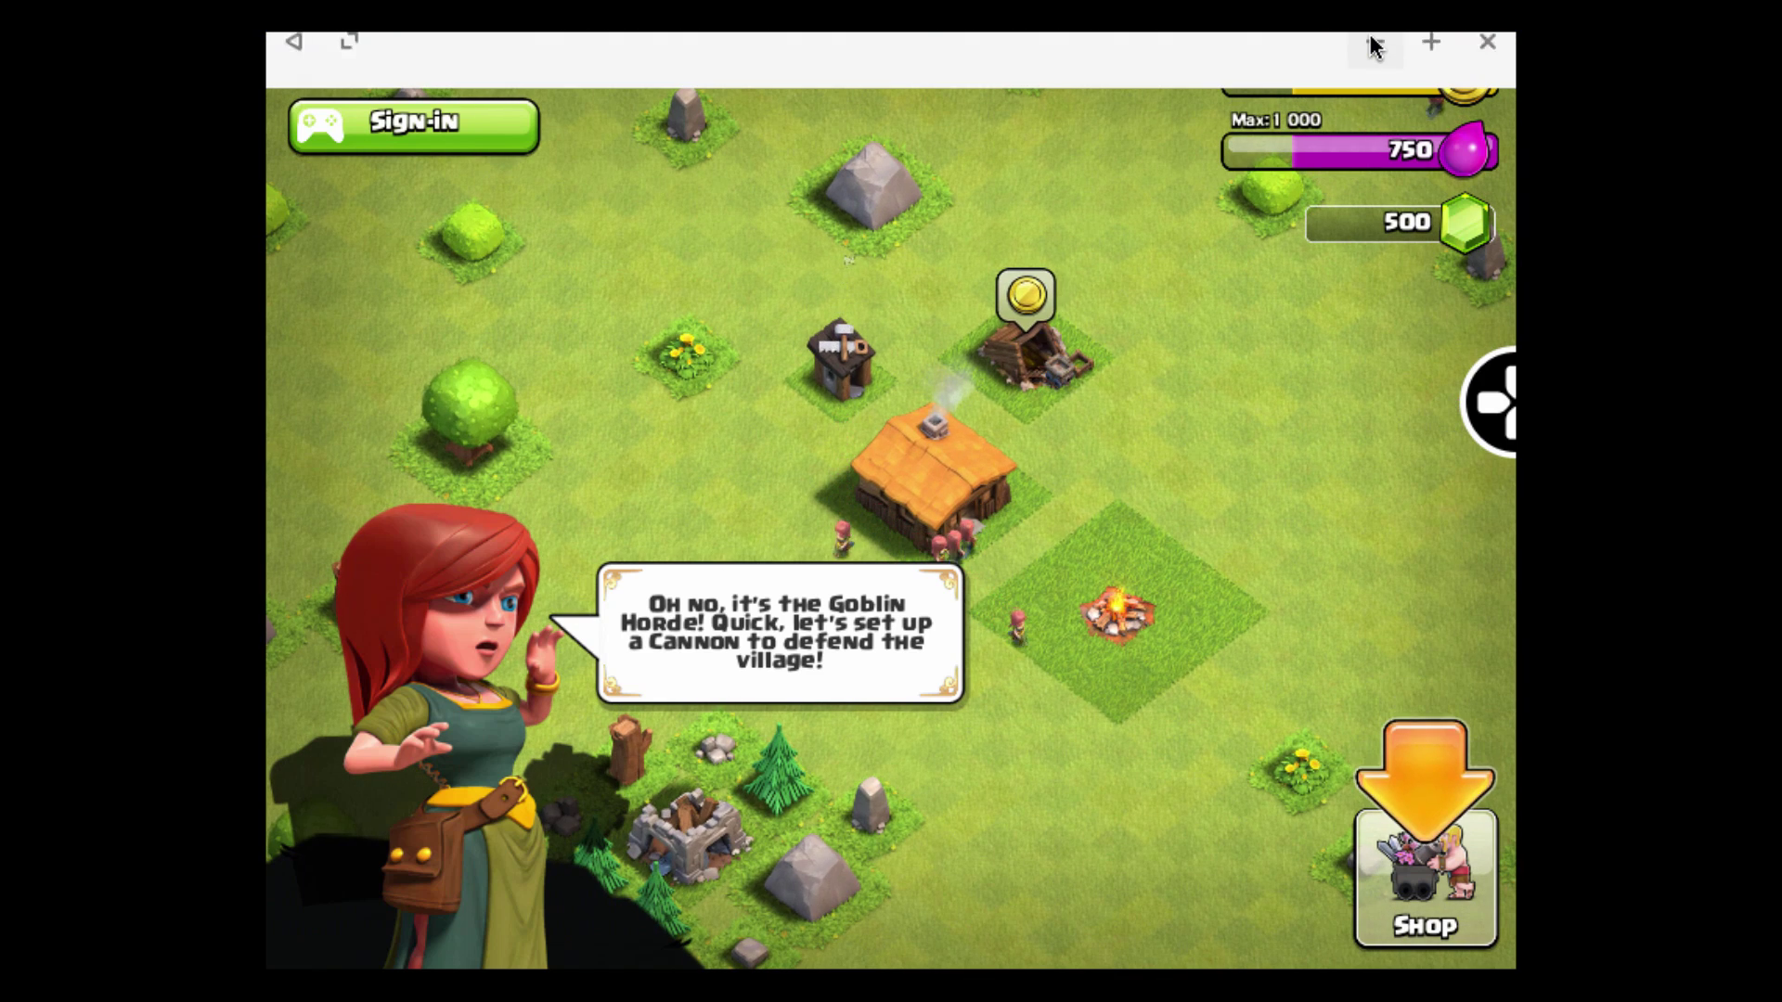